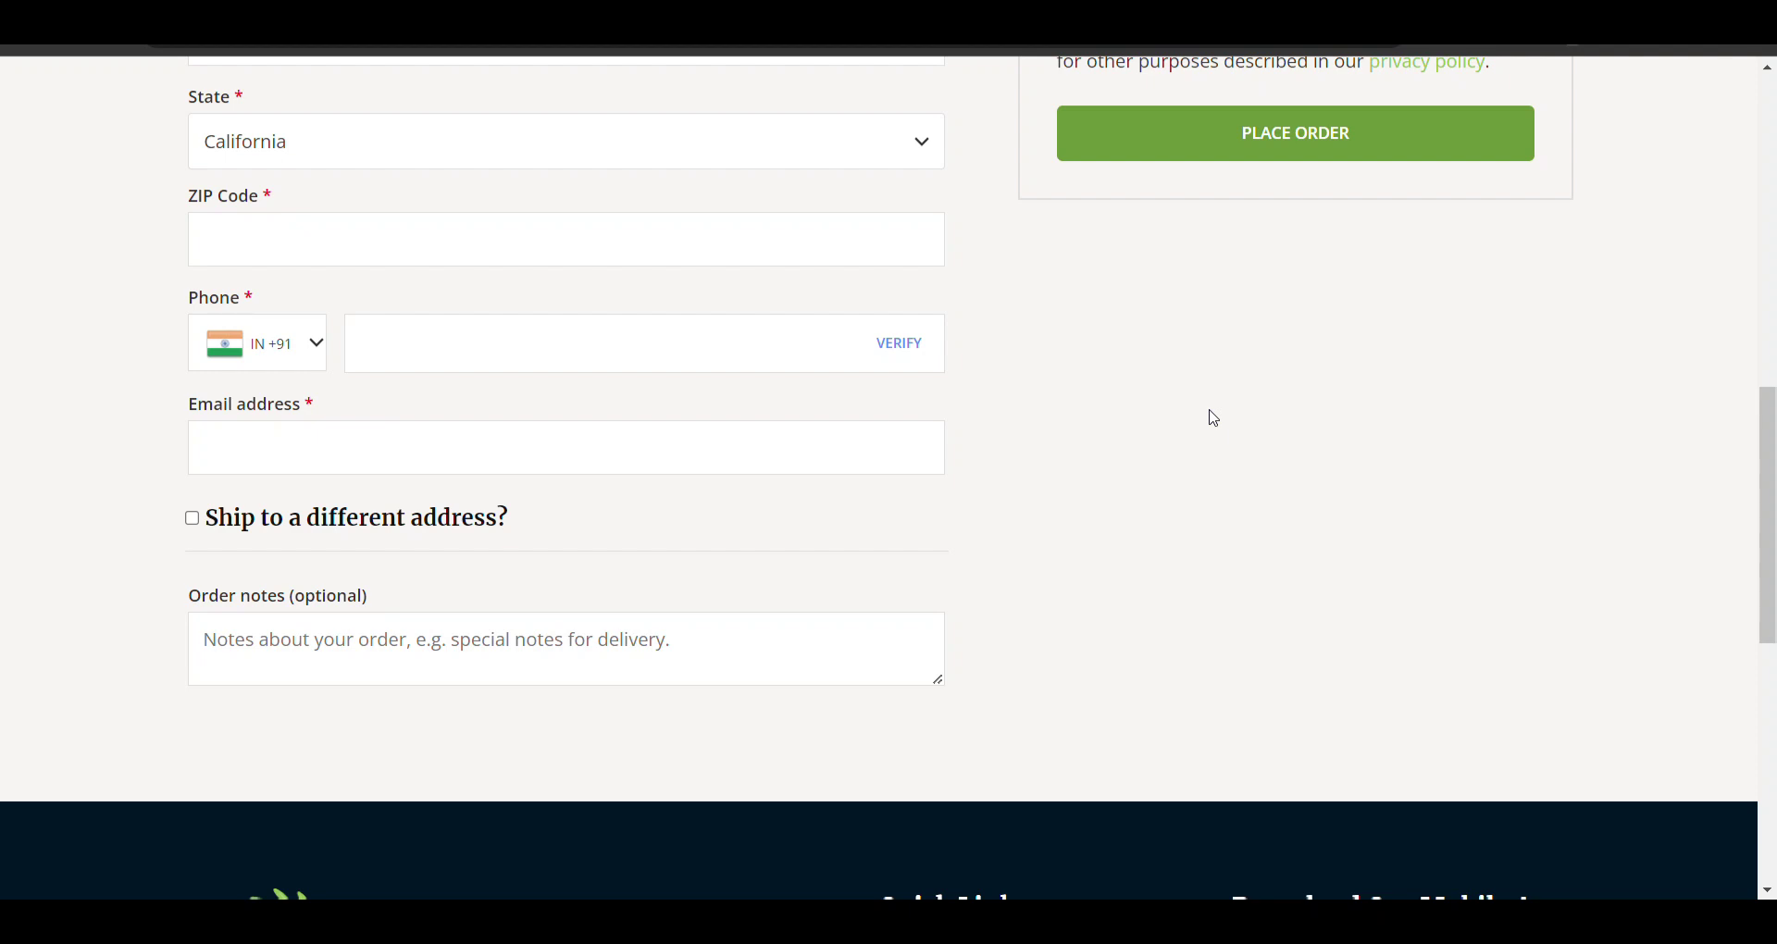
- Examine the billing form on the checkout page, focusing on the phone number field and its verification option
scroll(1214, 418, up, 1)
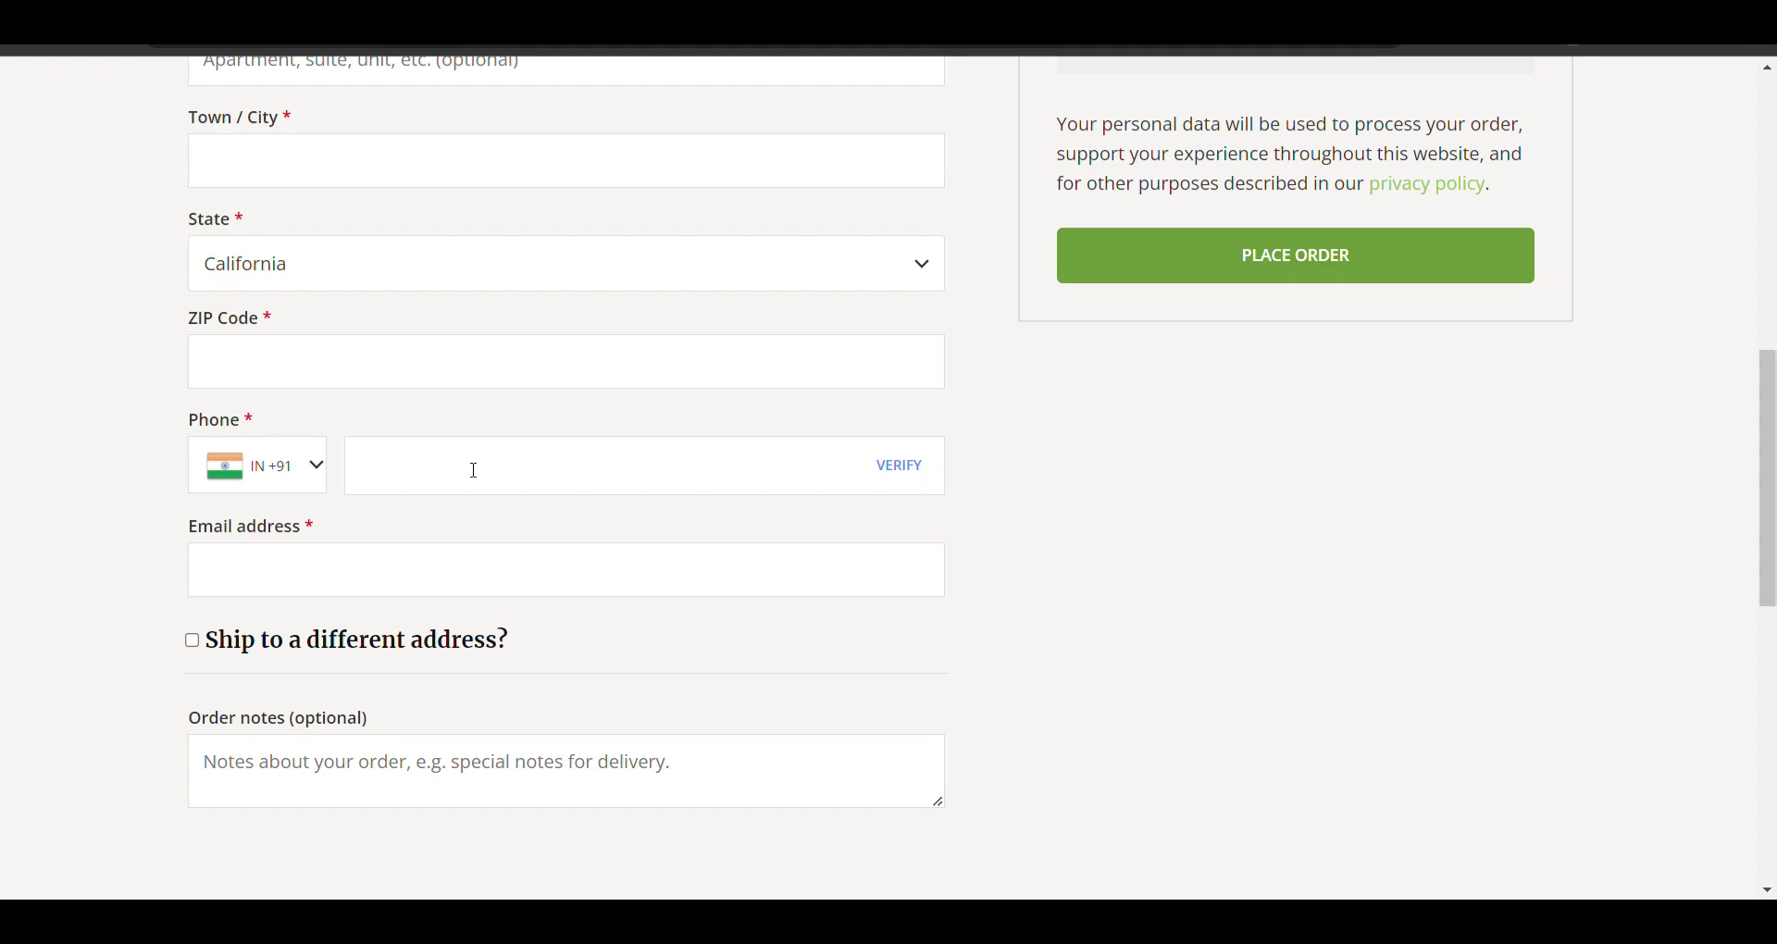
scroll(474, 470, up, 7)
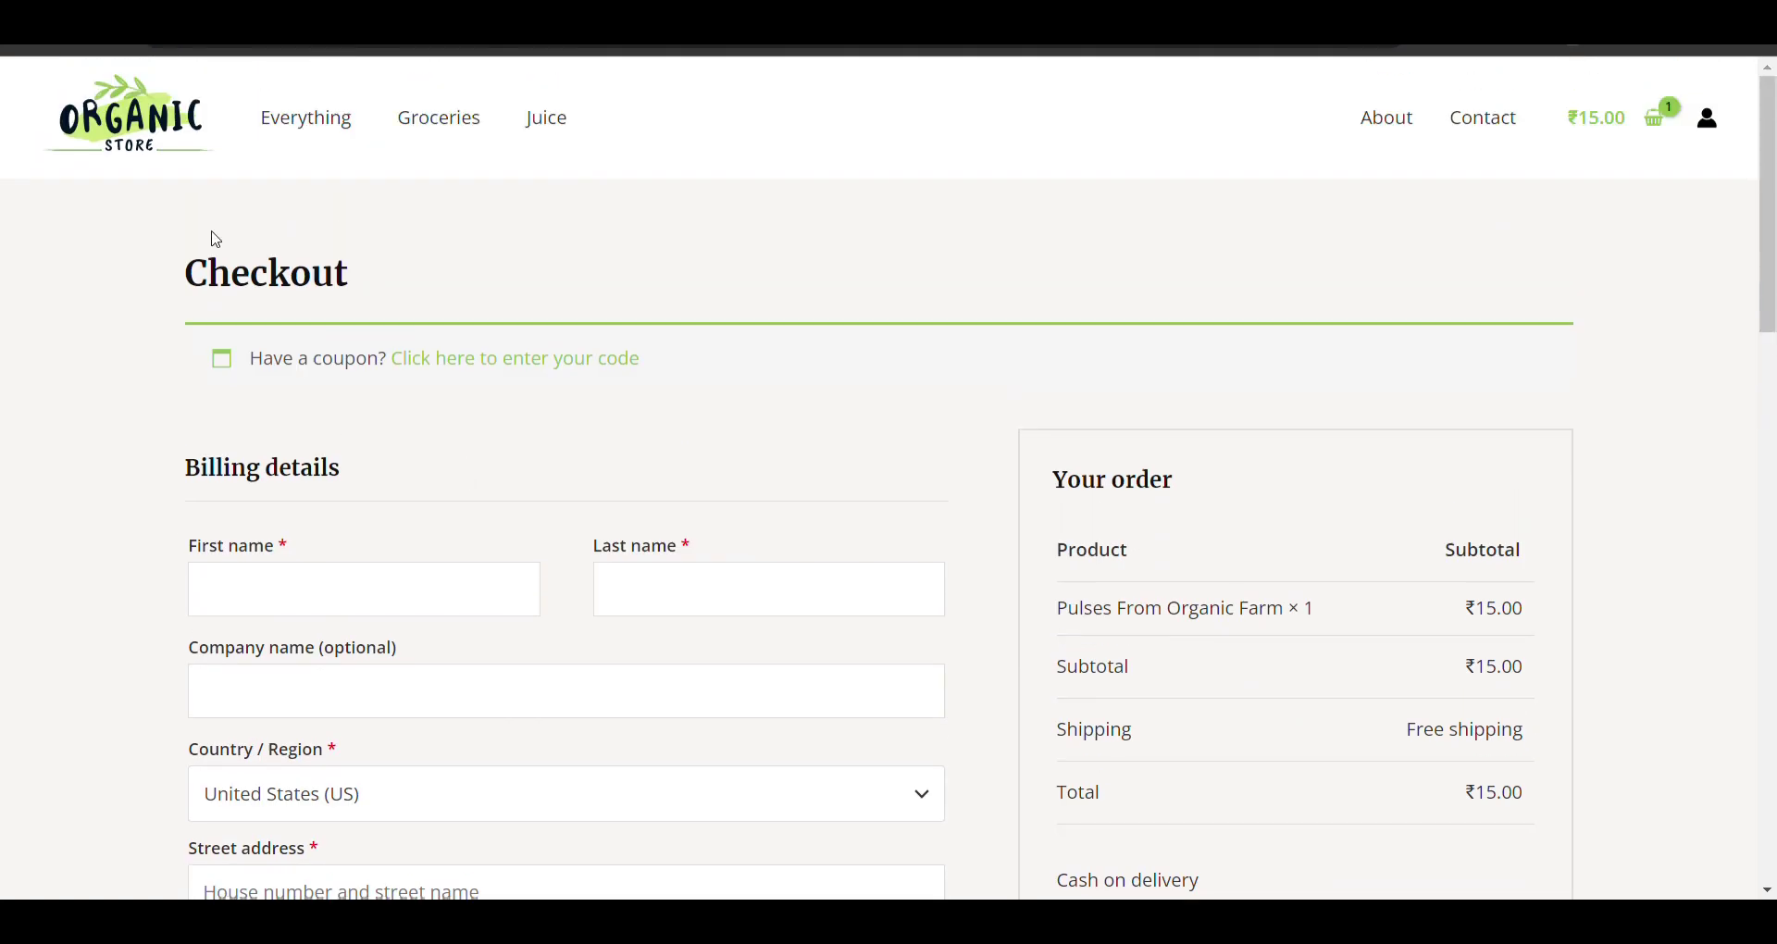
scroll(316, 267, down, 7)
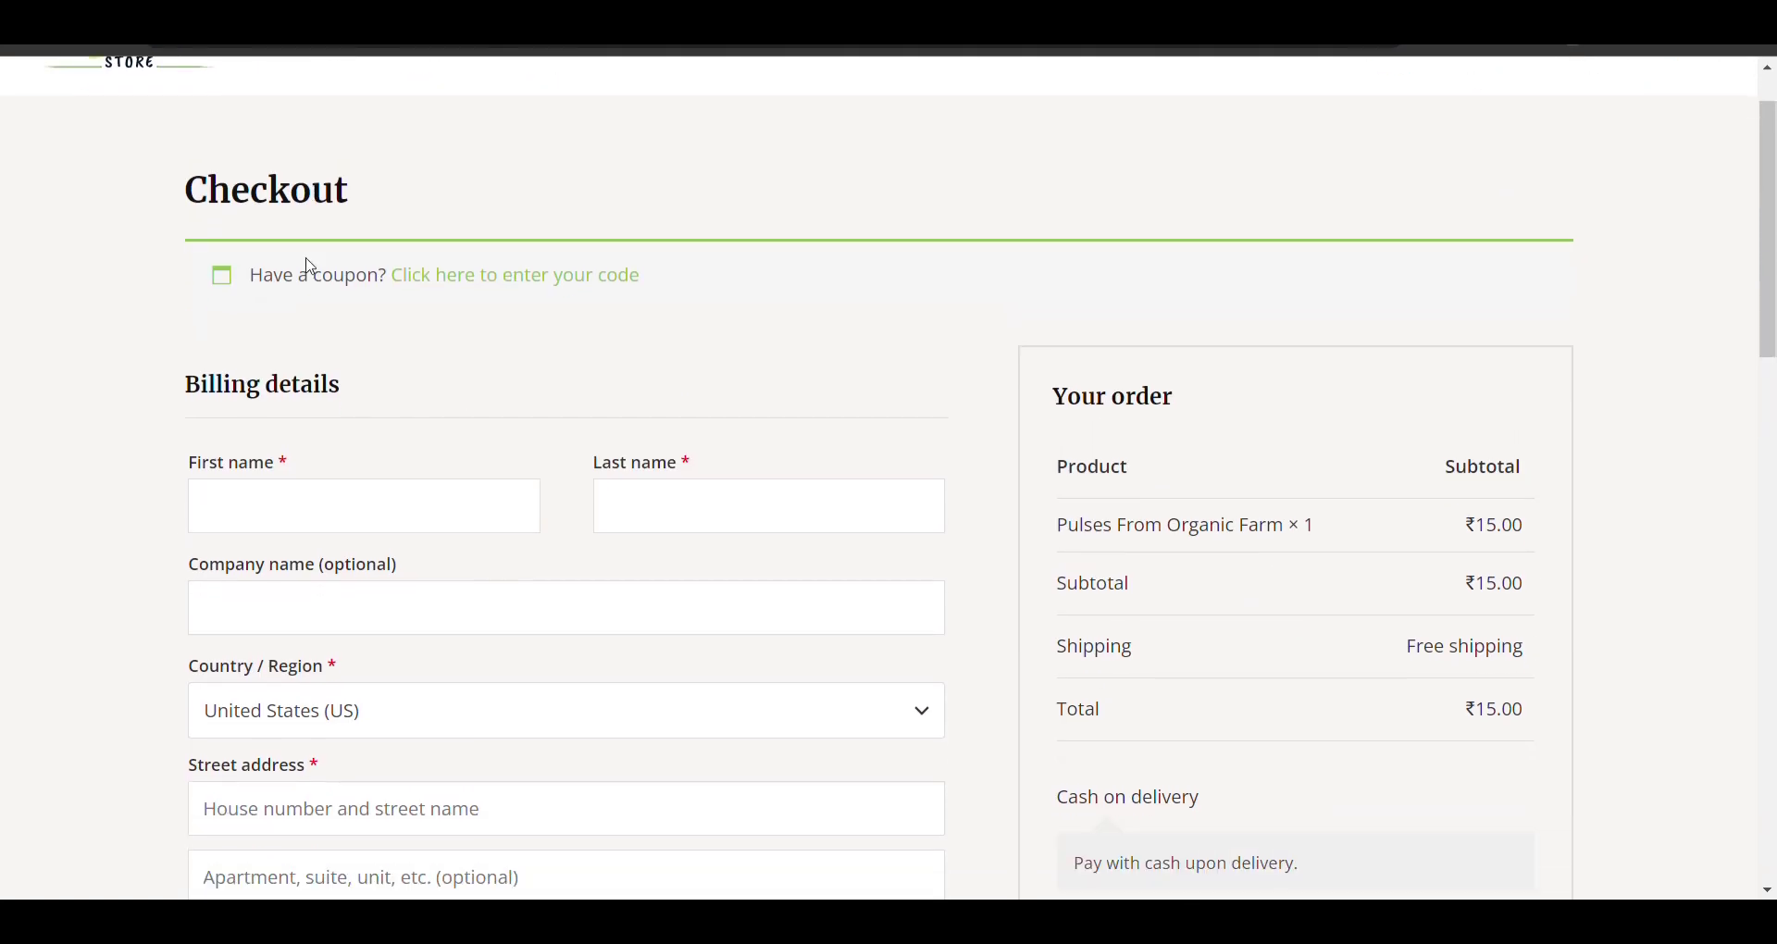
scroll(315, 266, down, 2)
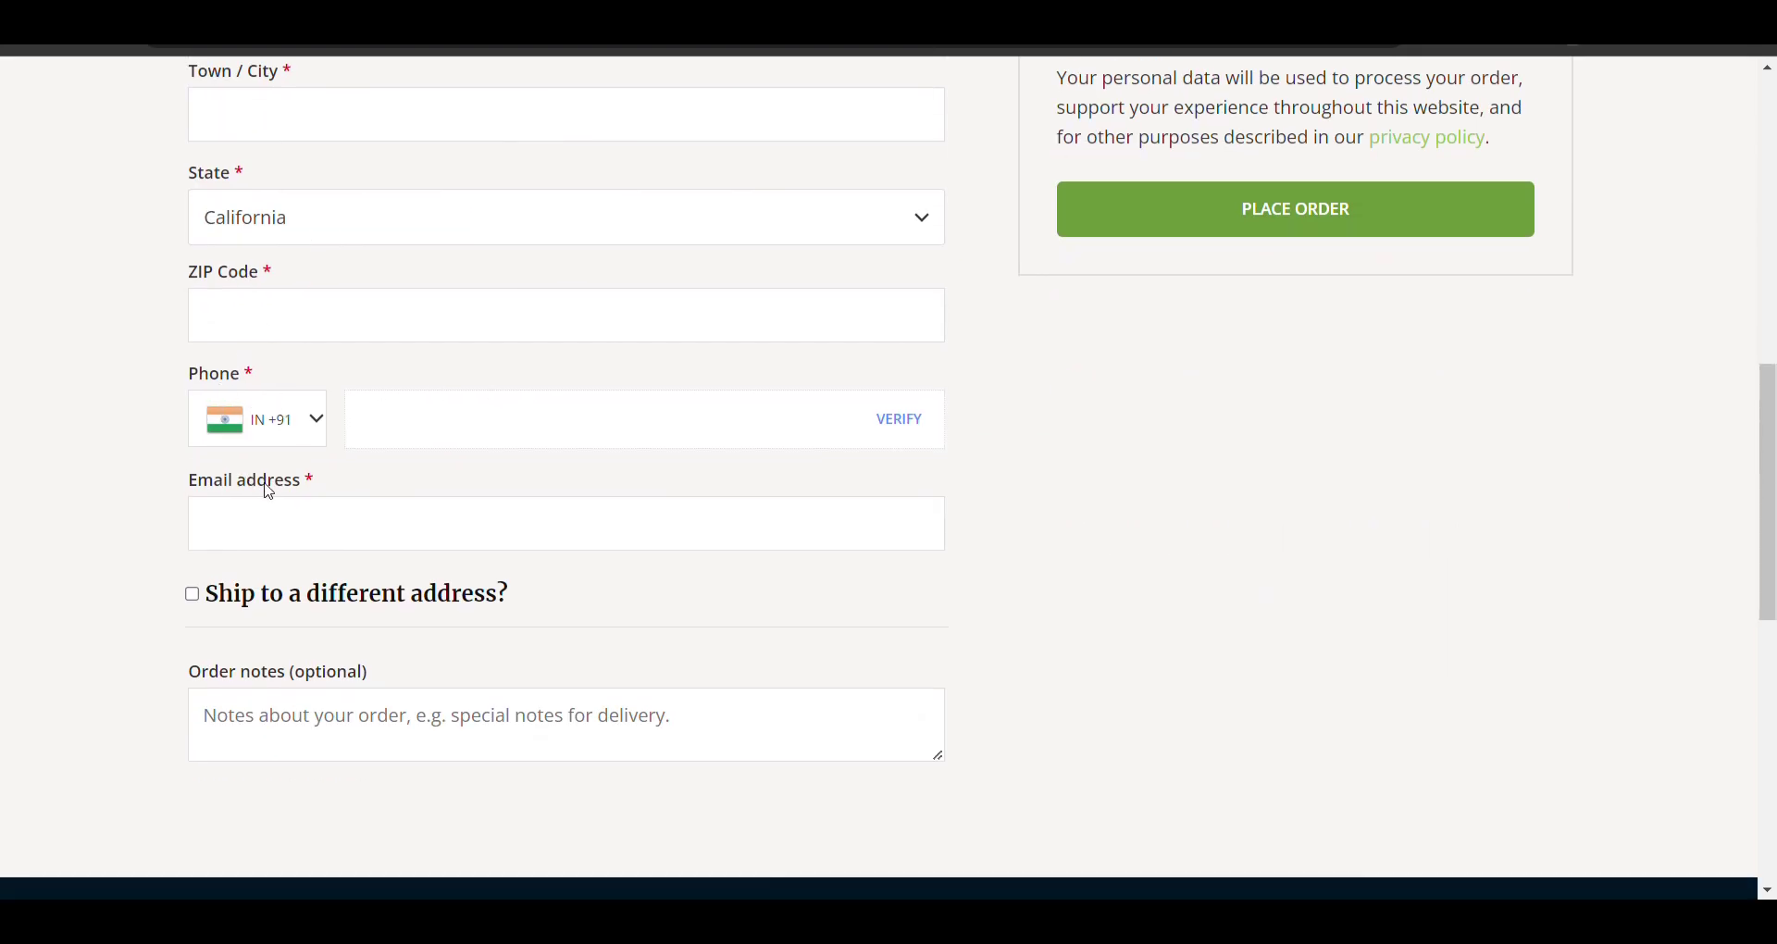
click(385, 488)
click(475, 429)
drag(5, 560, 574, 344)
click(543, 464)
key(Tab)
scroll(652, 451, up, 10)
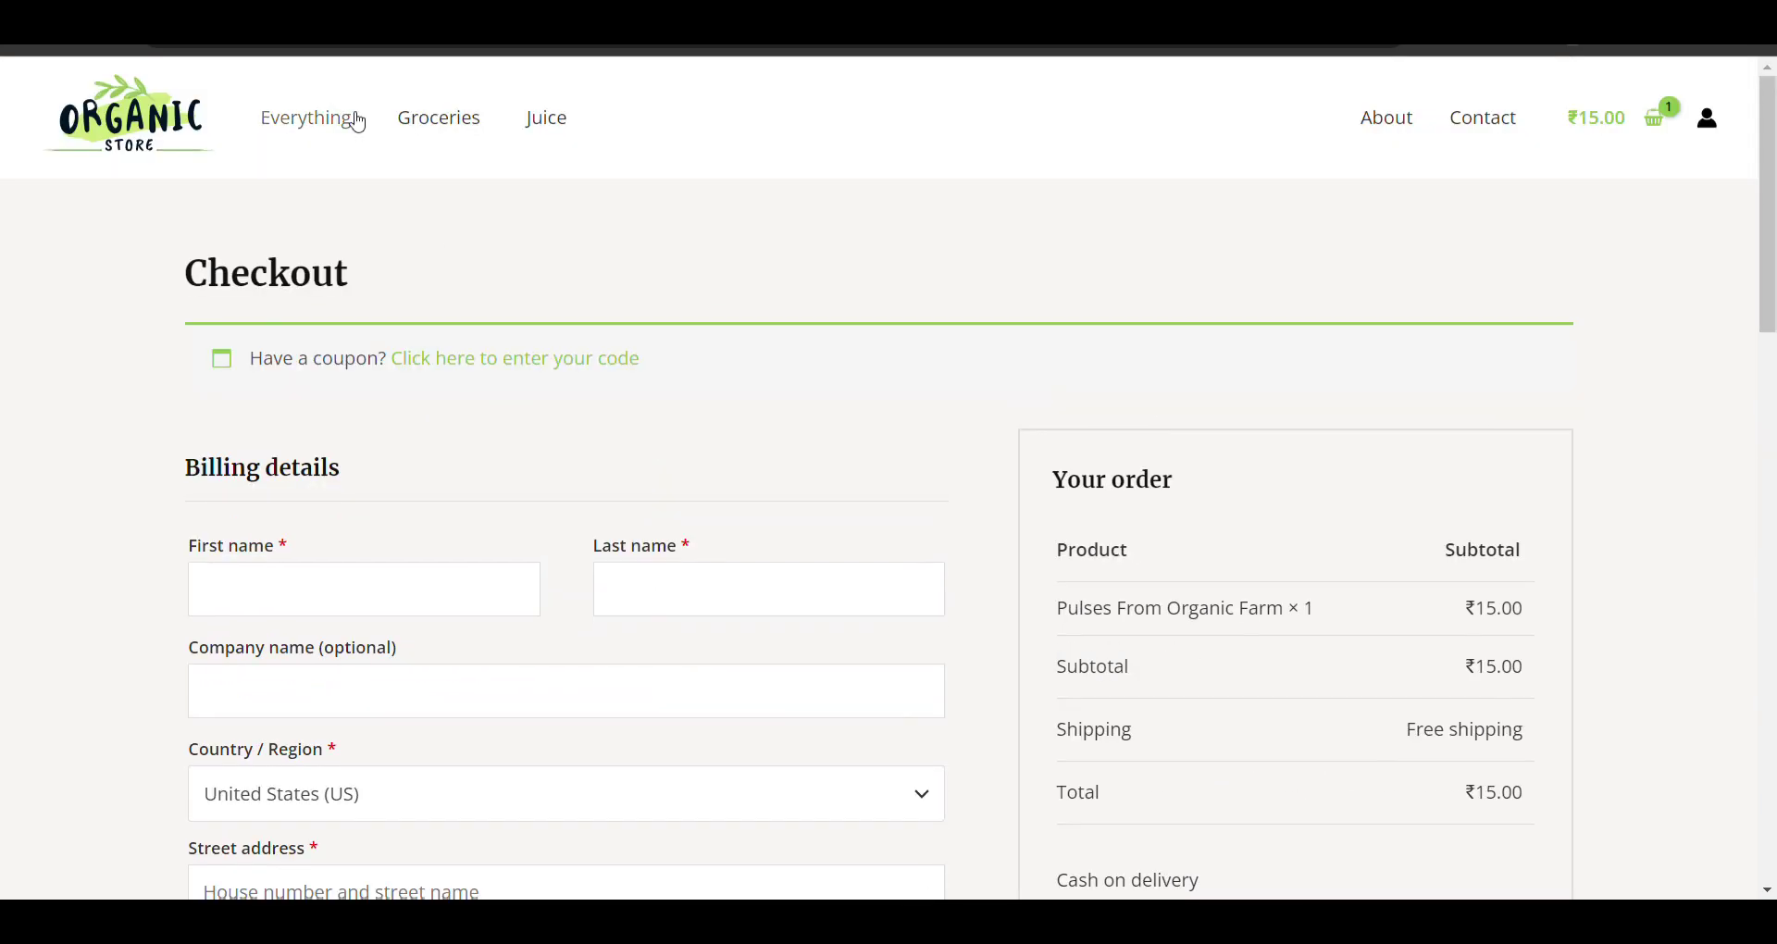
- Open the store's My account page through its web address to see the login and registration forms
click(533, 52)
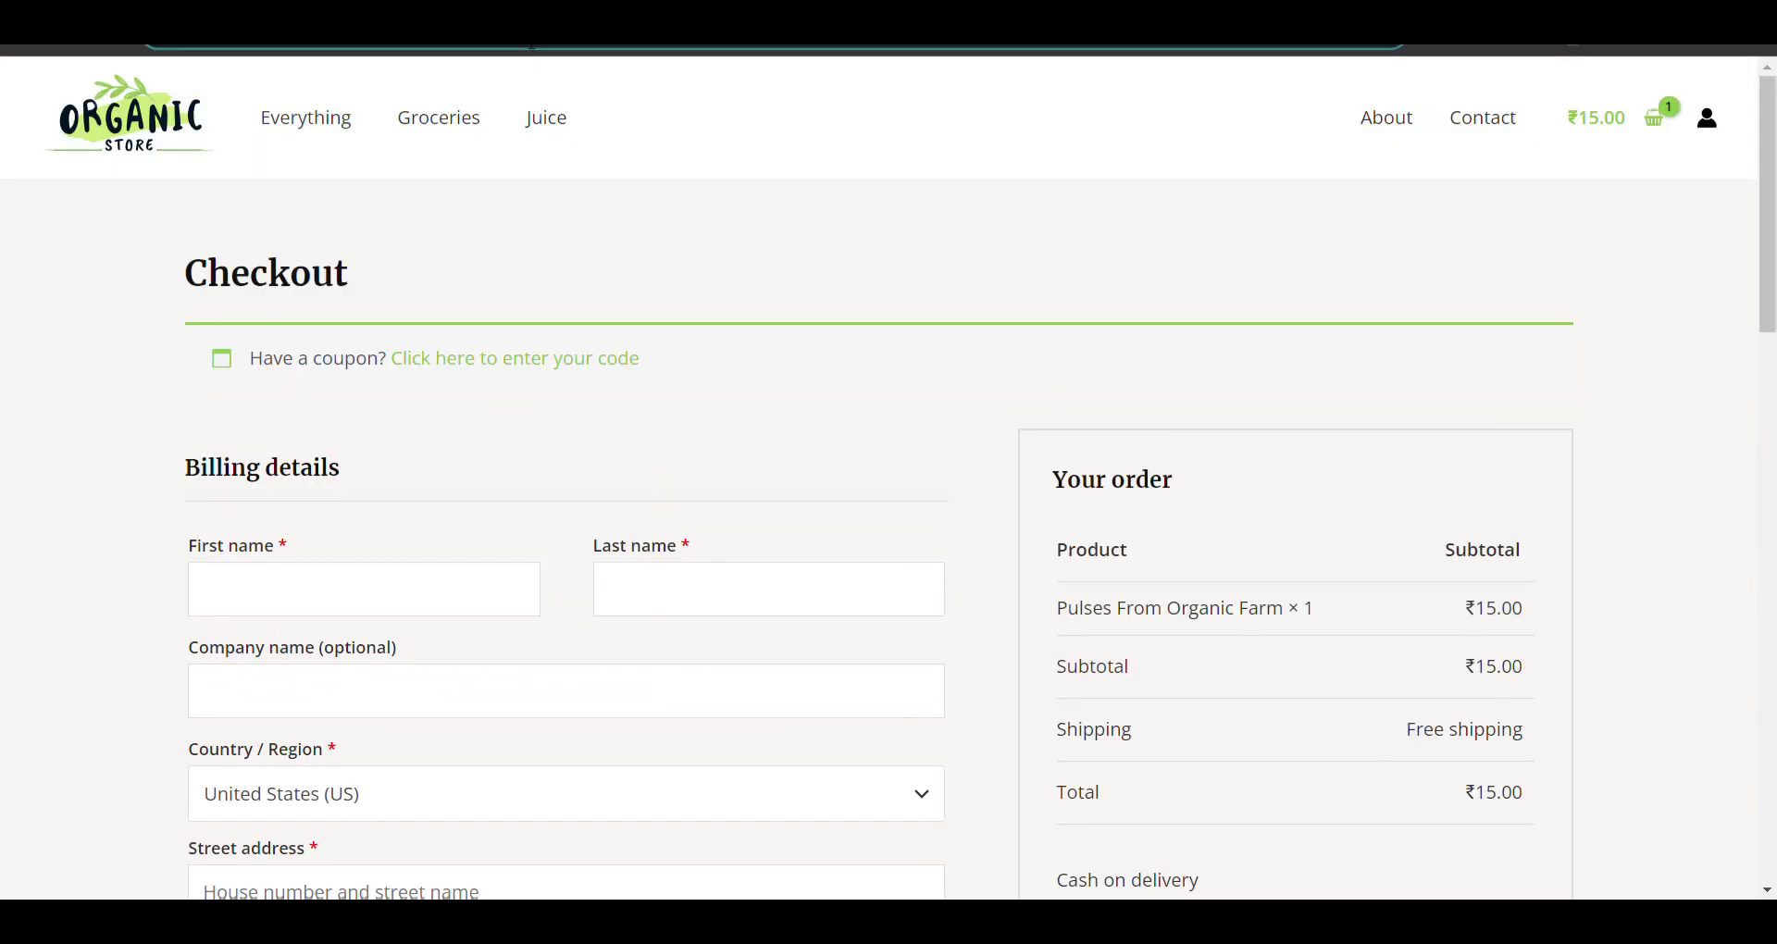
key(BackSpace)
key(BackSpace)
key(BackSpace)
key(BackSpace)
key(BackSpace)
key(BackSpace)
key(BackSpace)
key(BackSpace)
key(BackSpace)
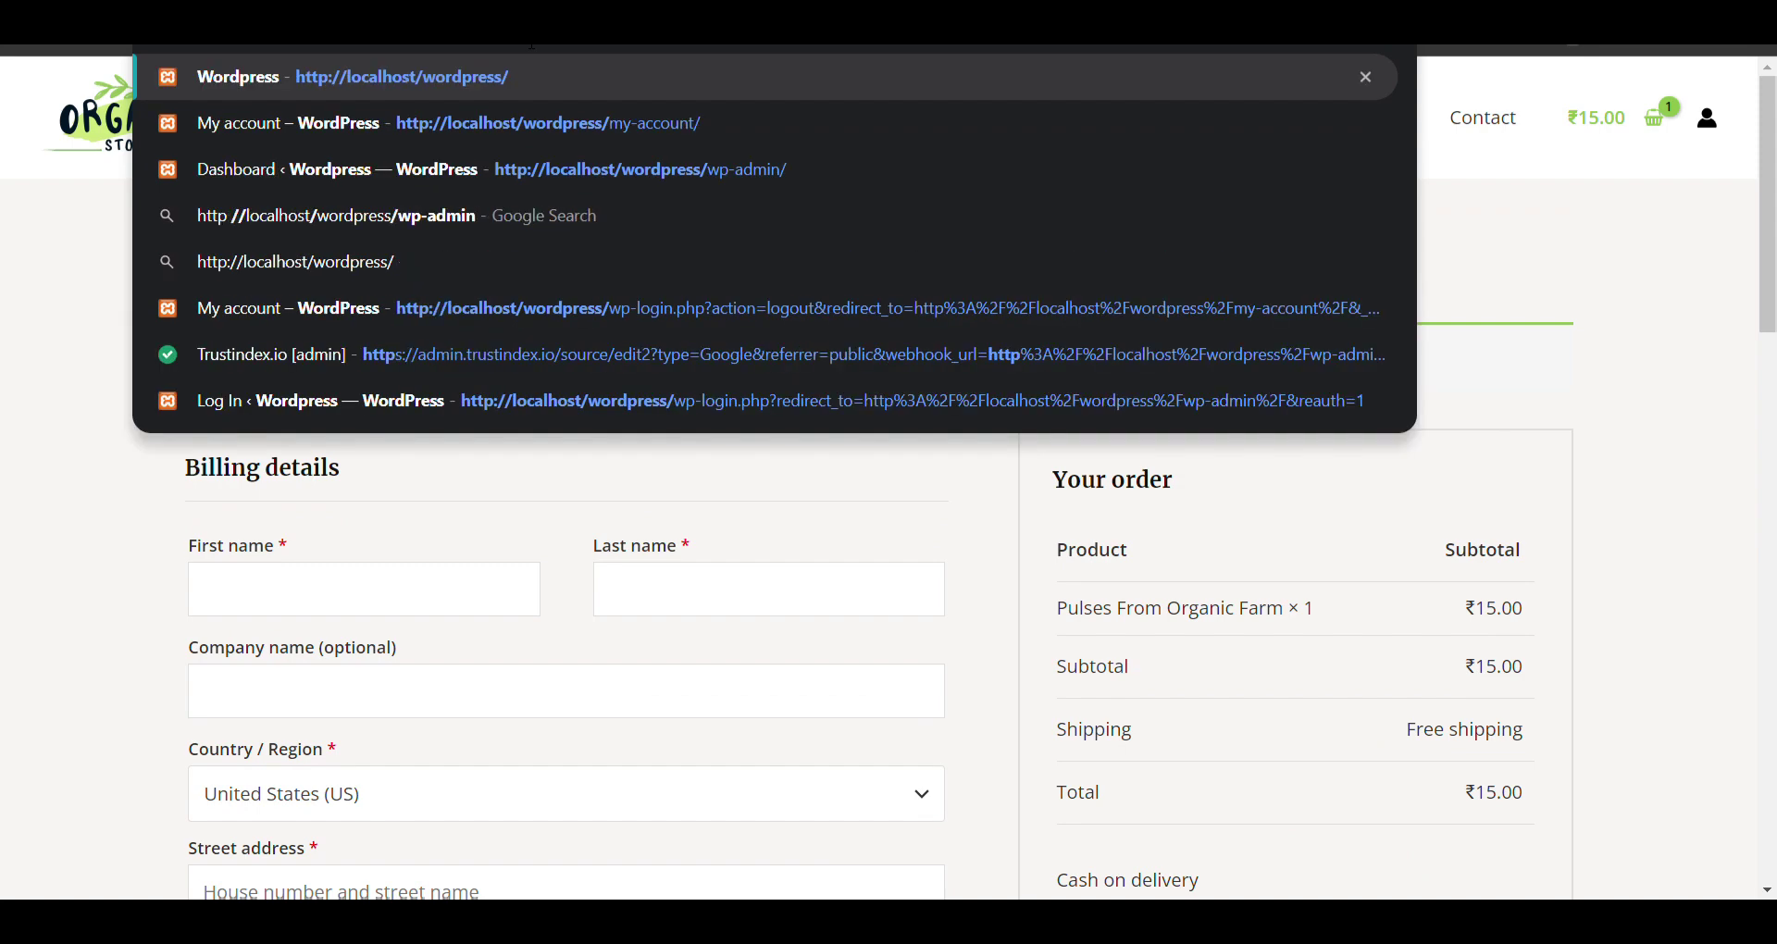
text(w)
key(BackSpace)
key(BackSpace)
text(m)
key(Return)
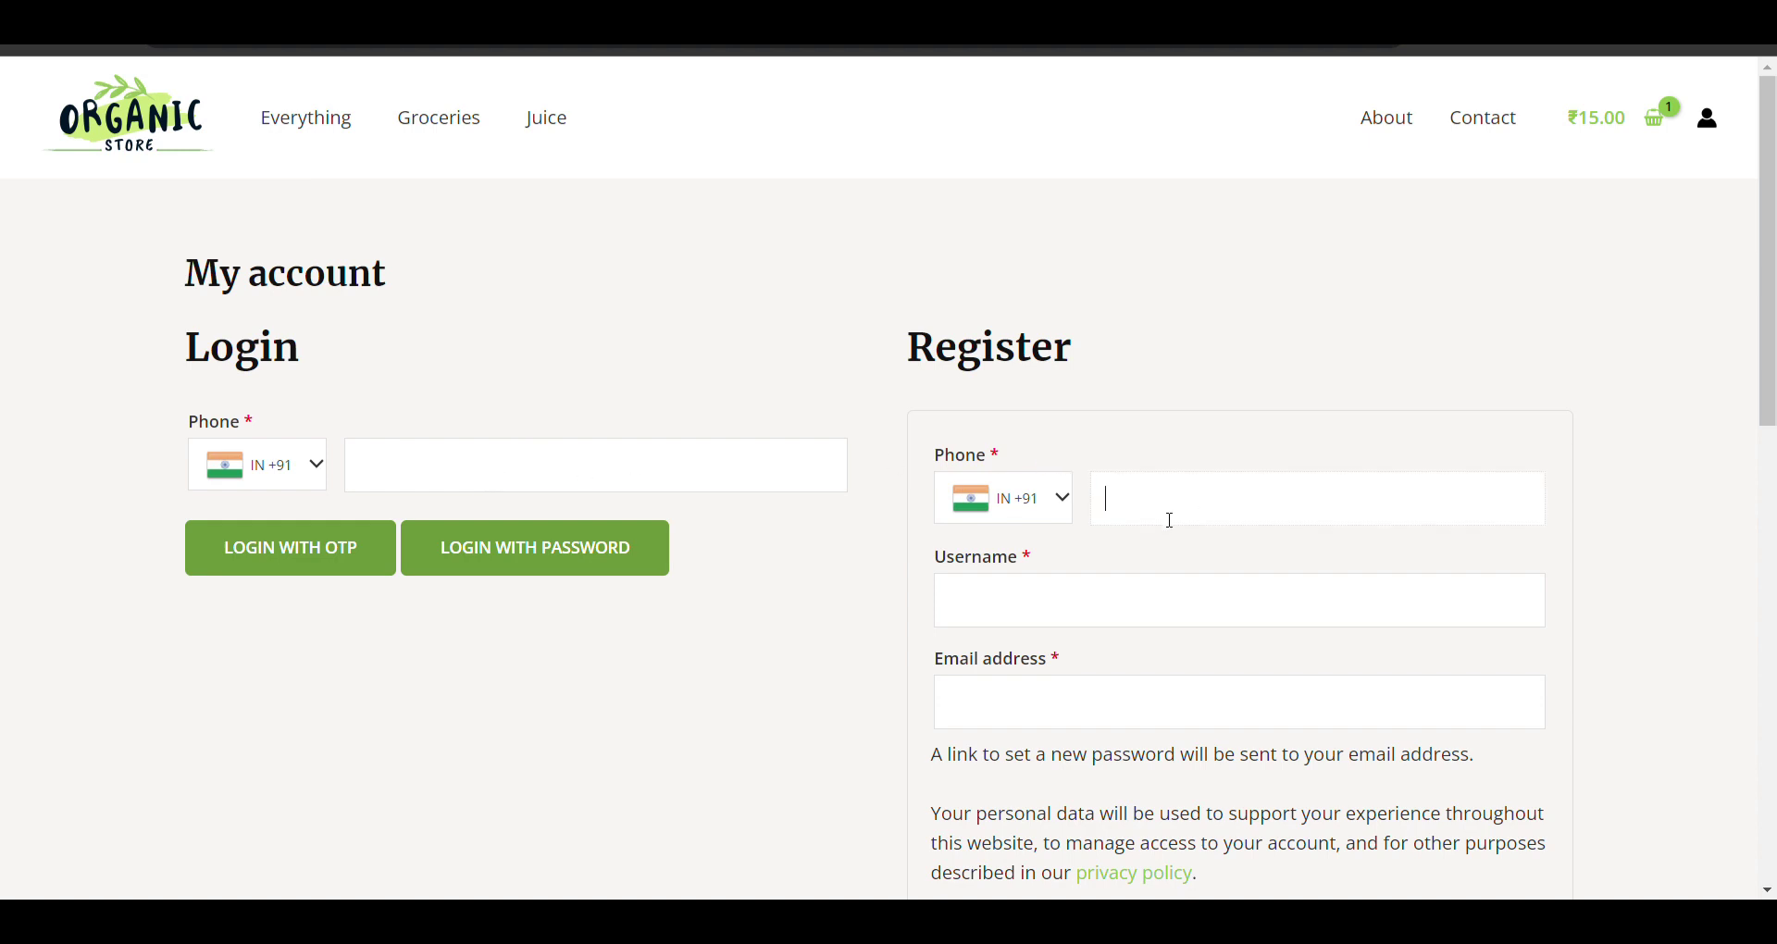
- Review the rest of the registration form and the phone field in the checkout's billing details
scroll(1024, 590, down, 2)
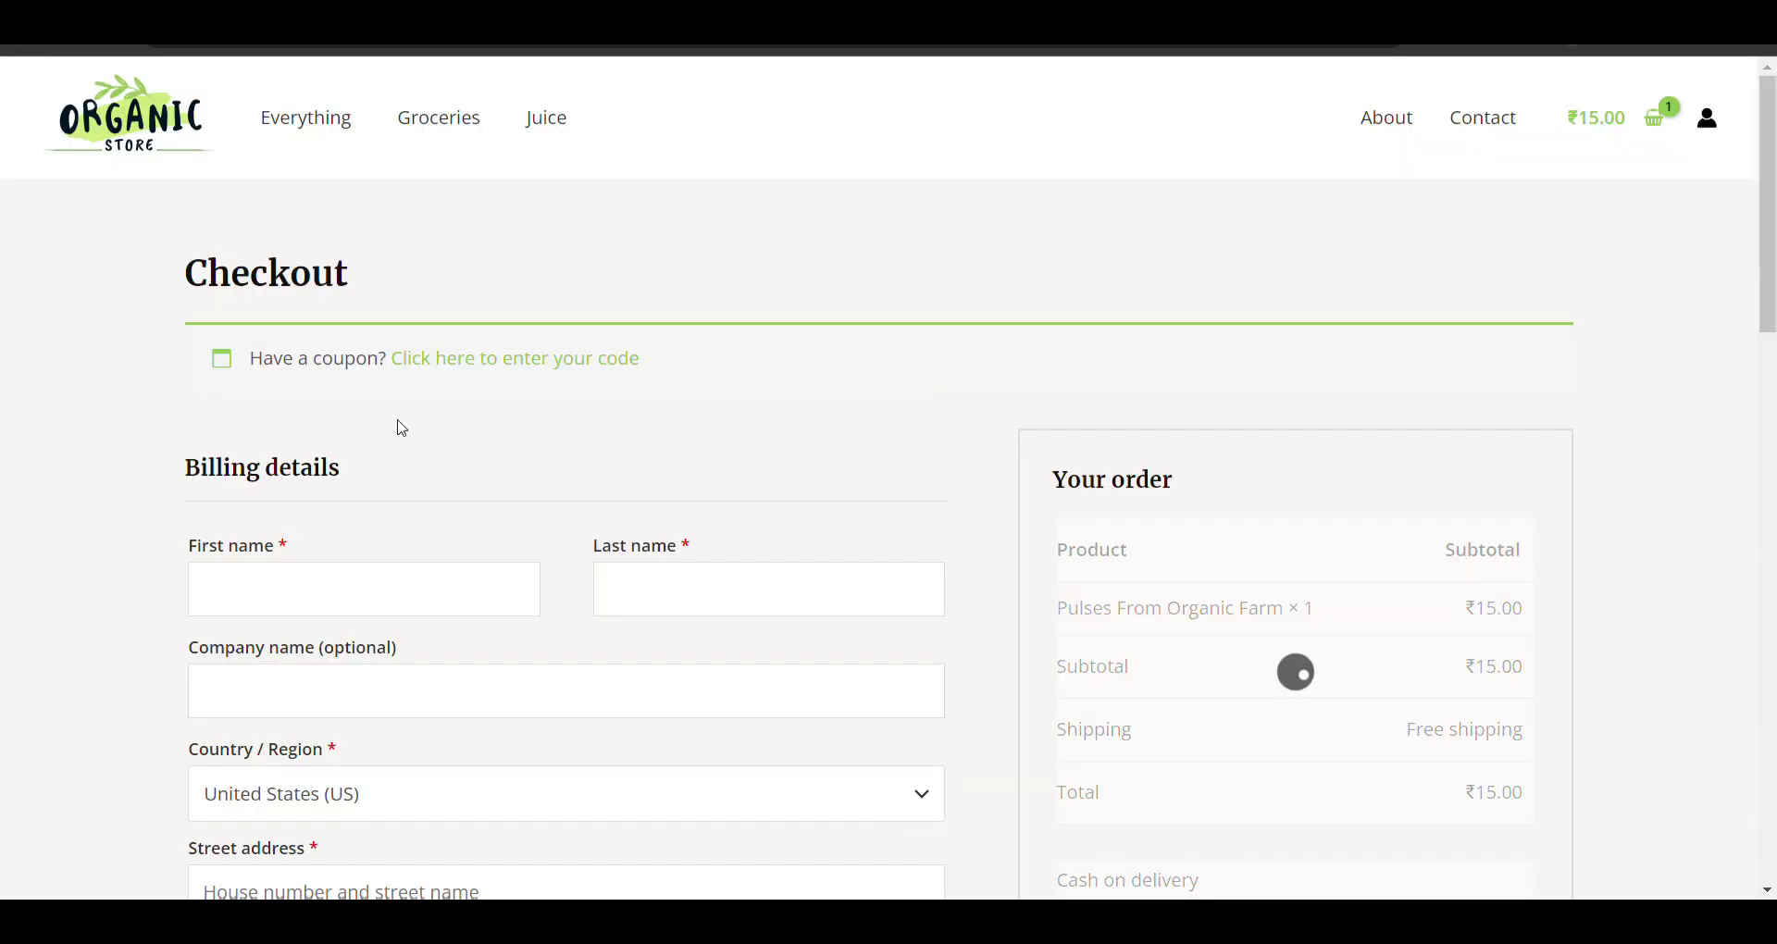
scroll(397, 425, down, 15)
scroll(401, 429, up, 7)
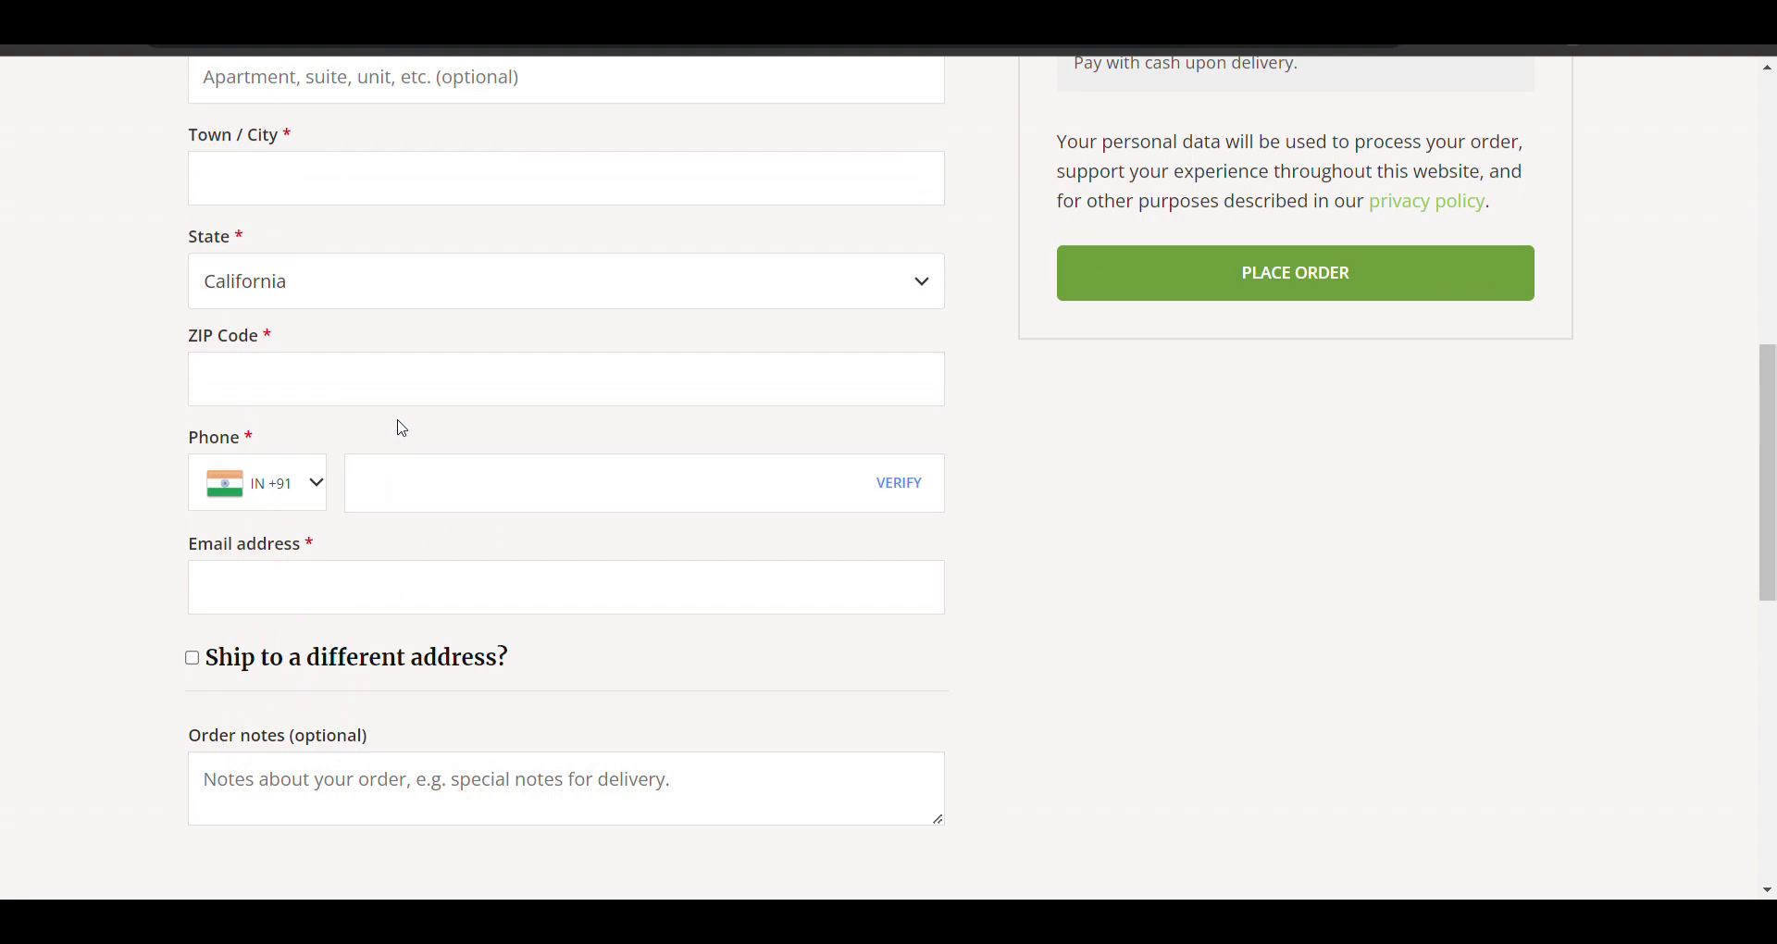
- Go to the WordPress dashboard and open the Accounts & Privacy section of the WooCommerce settings
mouse_move(114, 90)
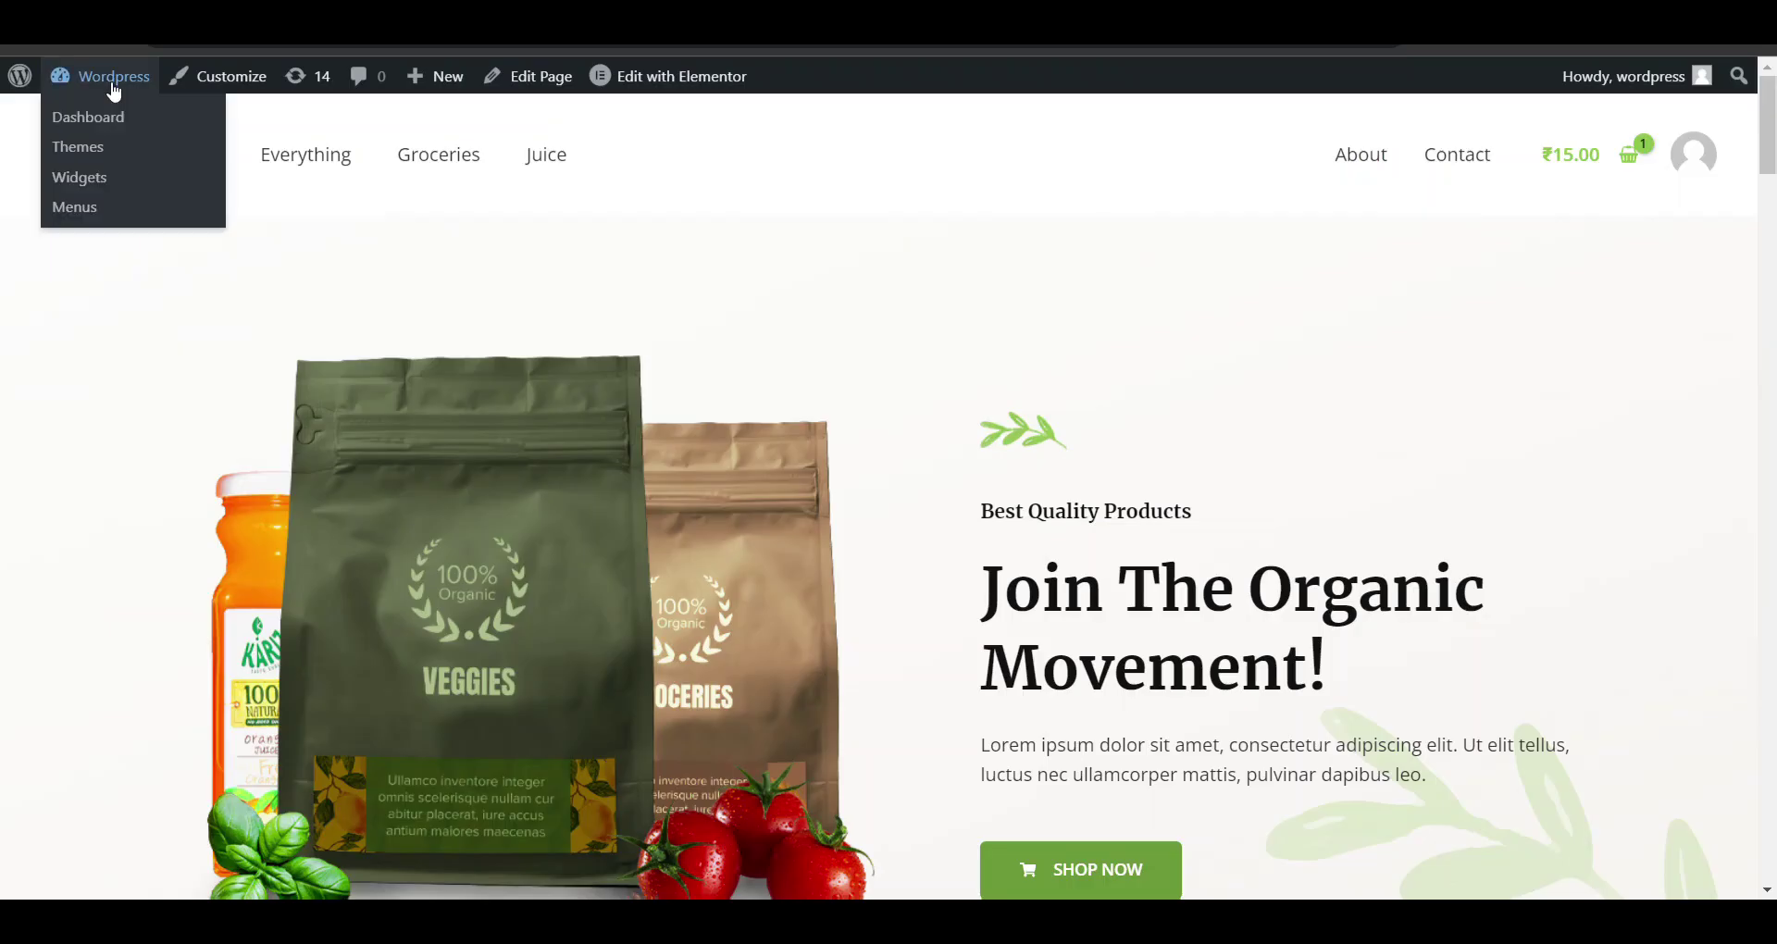
click(114, 90)
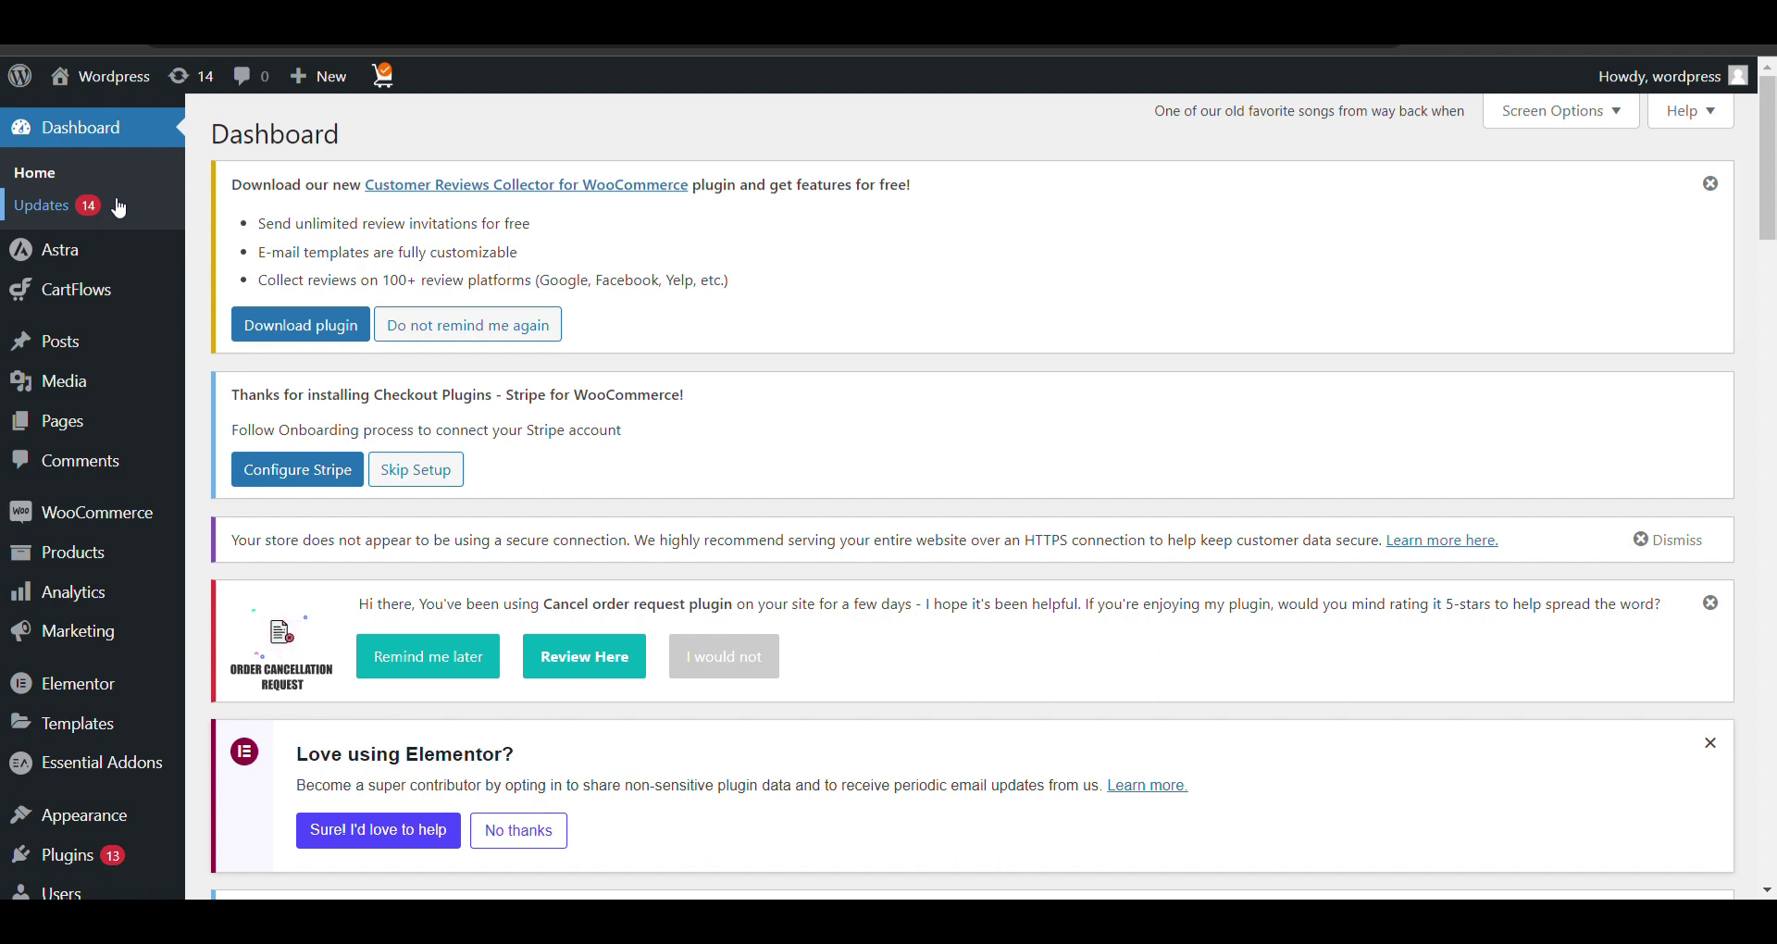
mouse_move(83, 512)
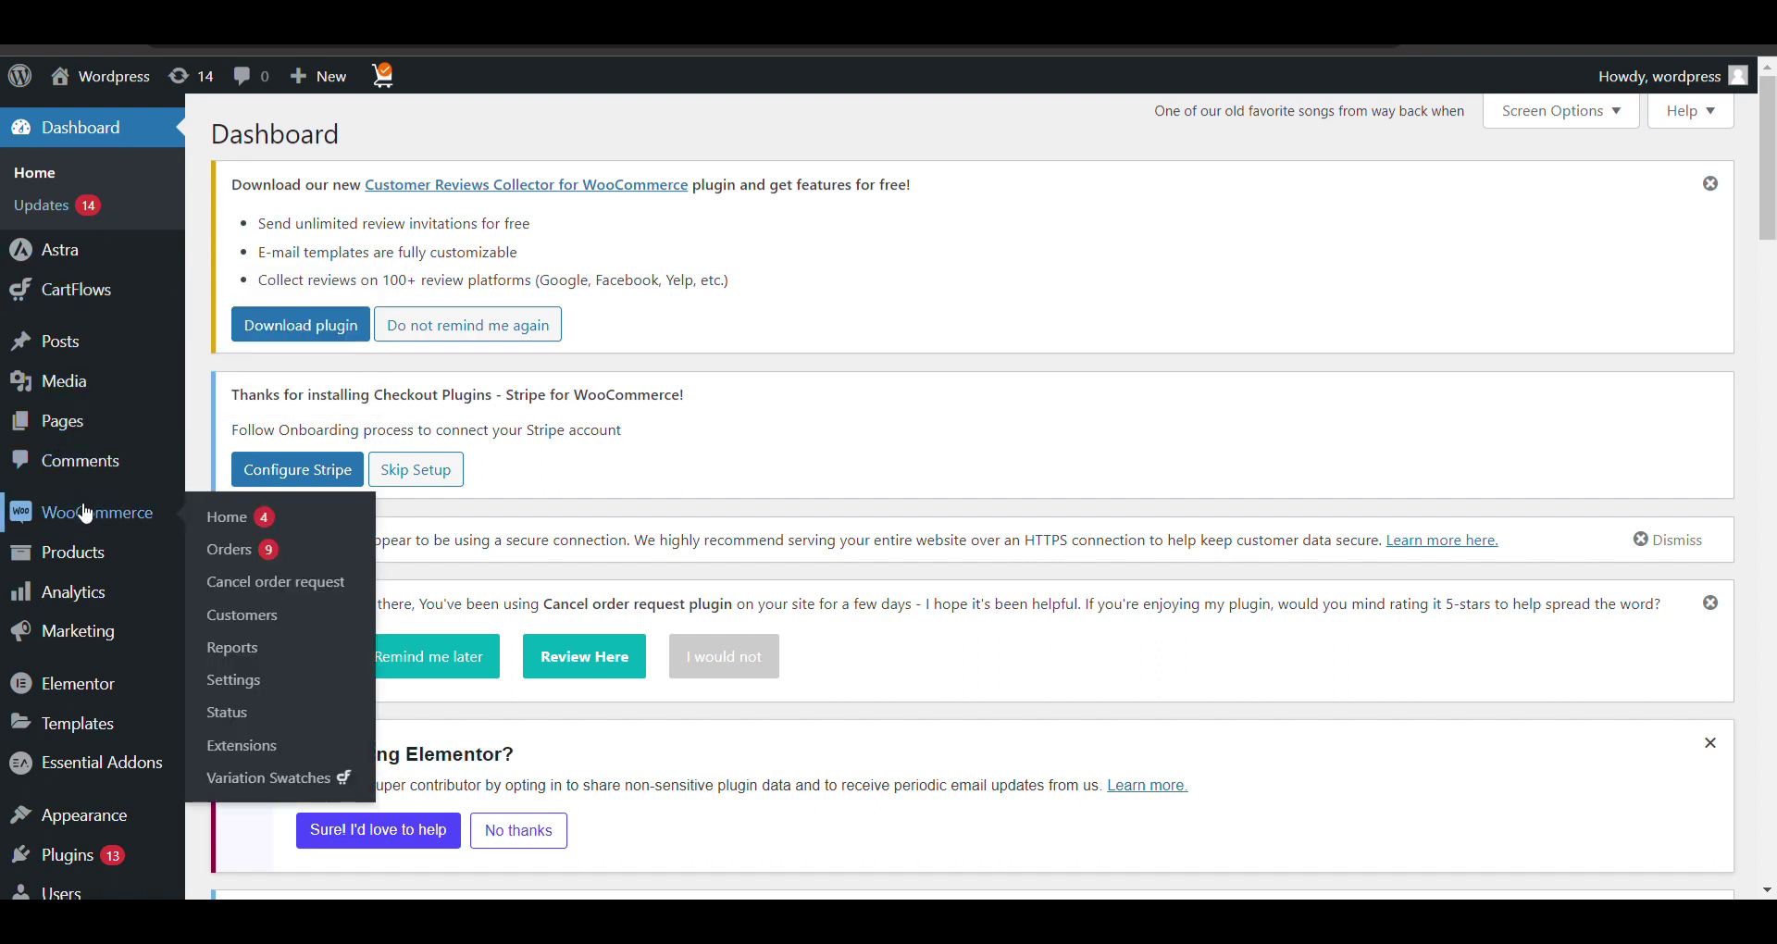
click(246, 687)
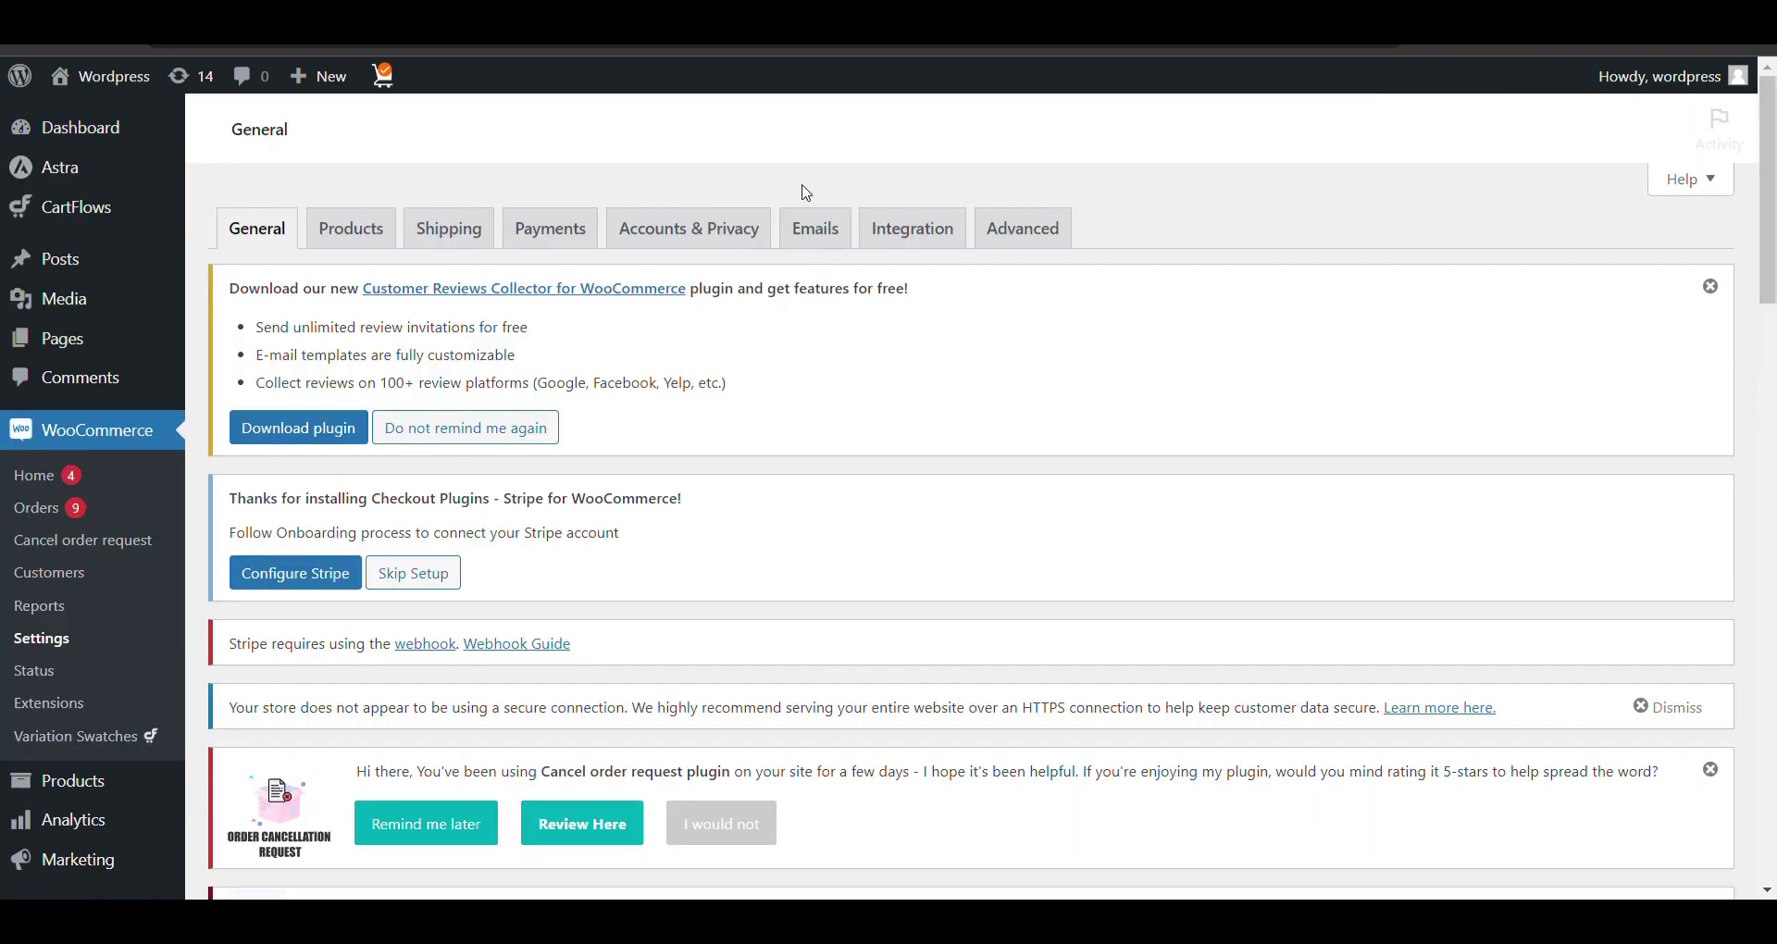
click(696, 230)
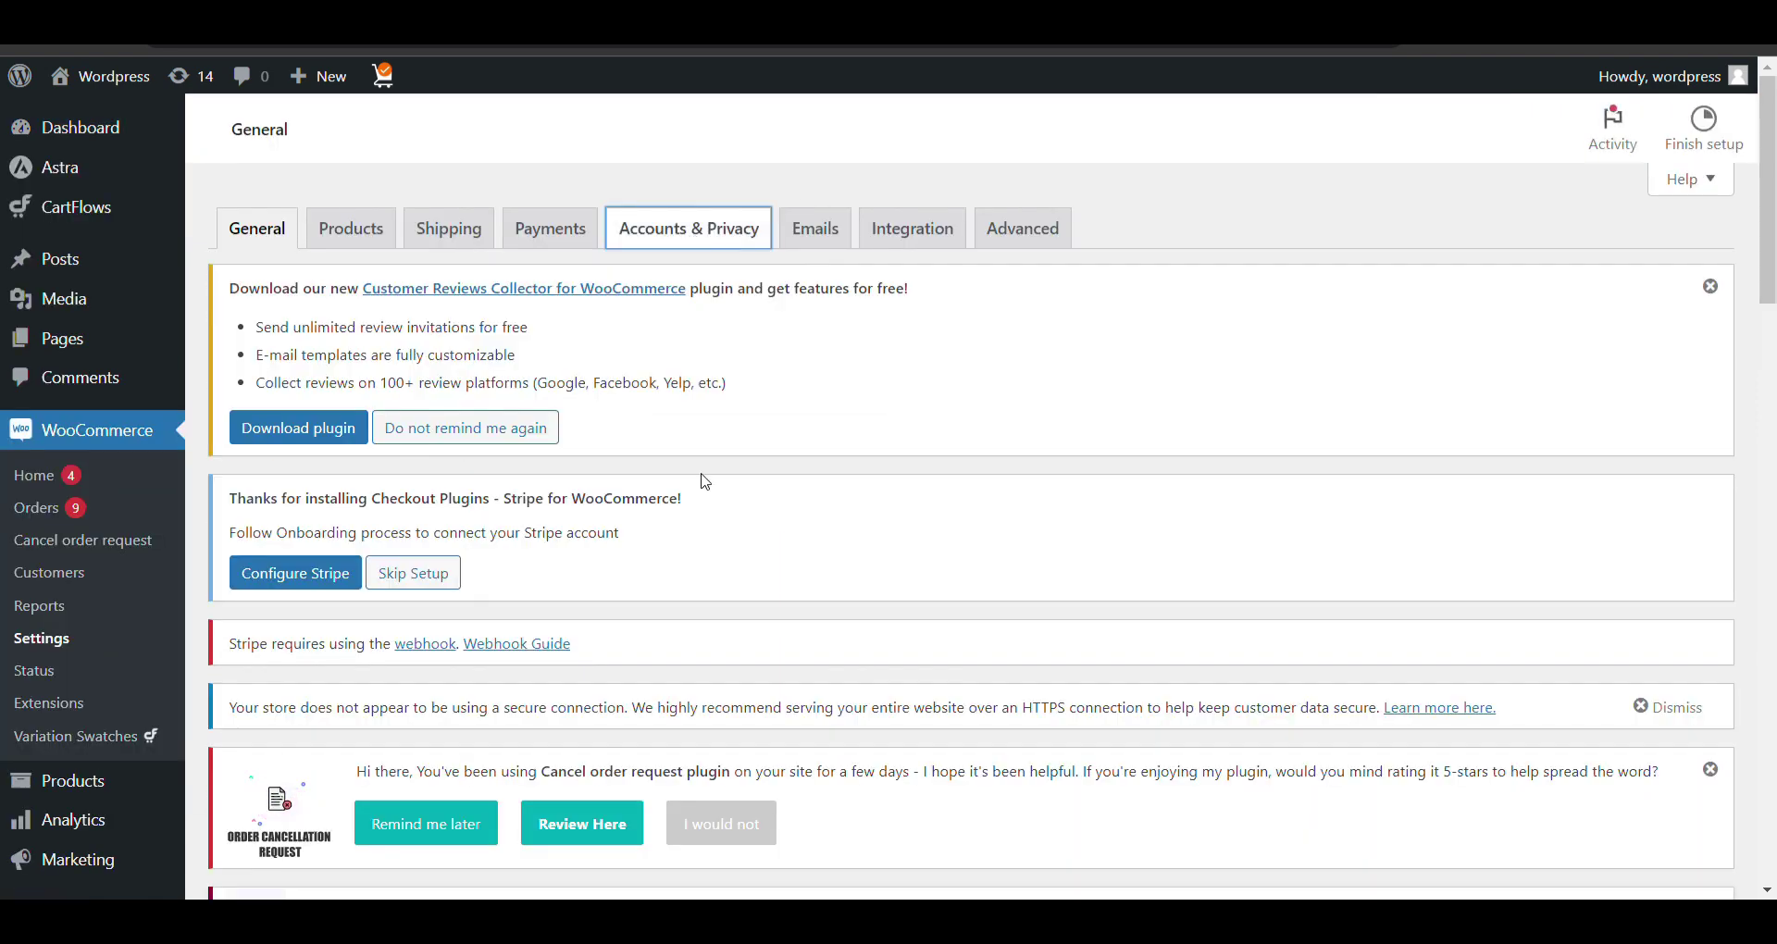
- Allow customers to log into an existing account and to create an account during checkout, and save the settings
scroll(705, 481, down, 3)
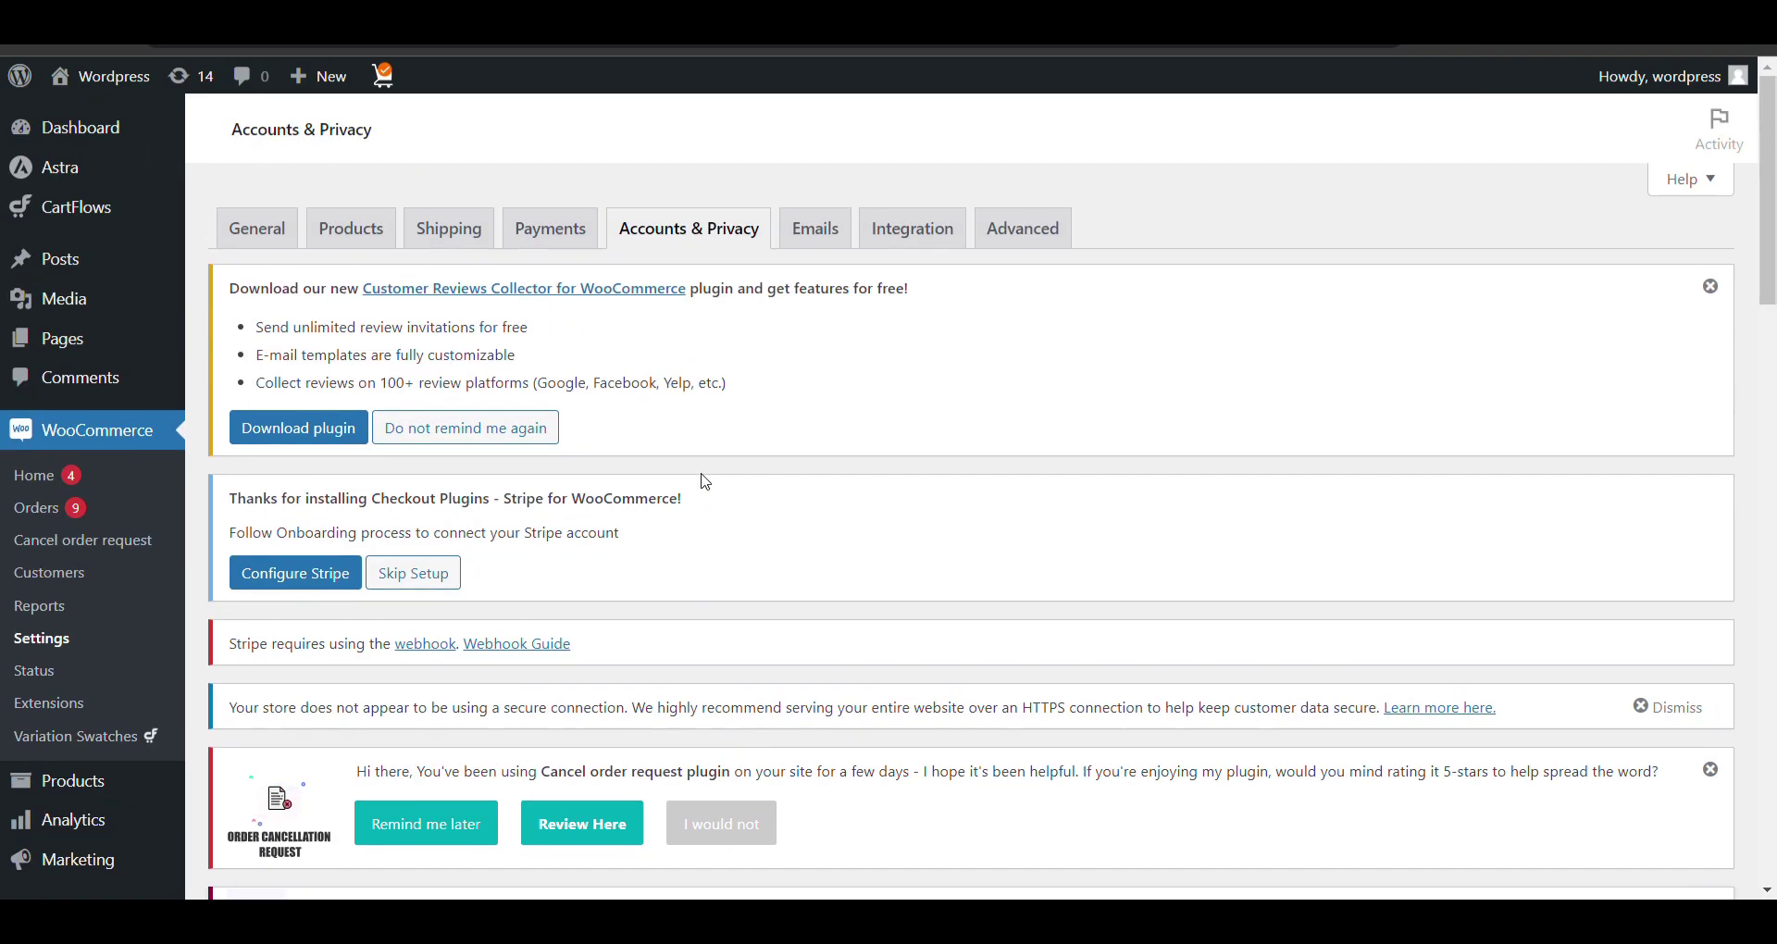
scroll(705, 481, down, 10)
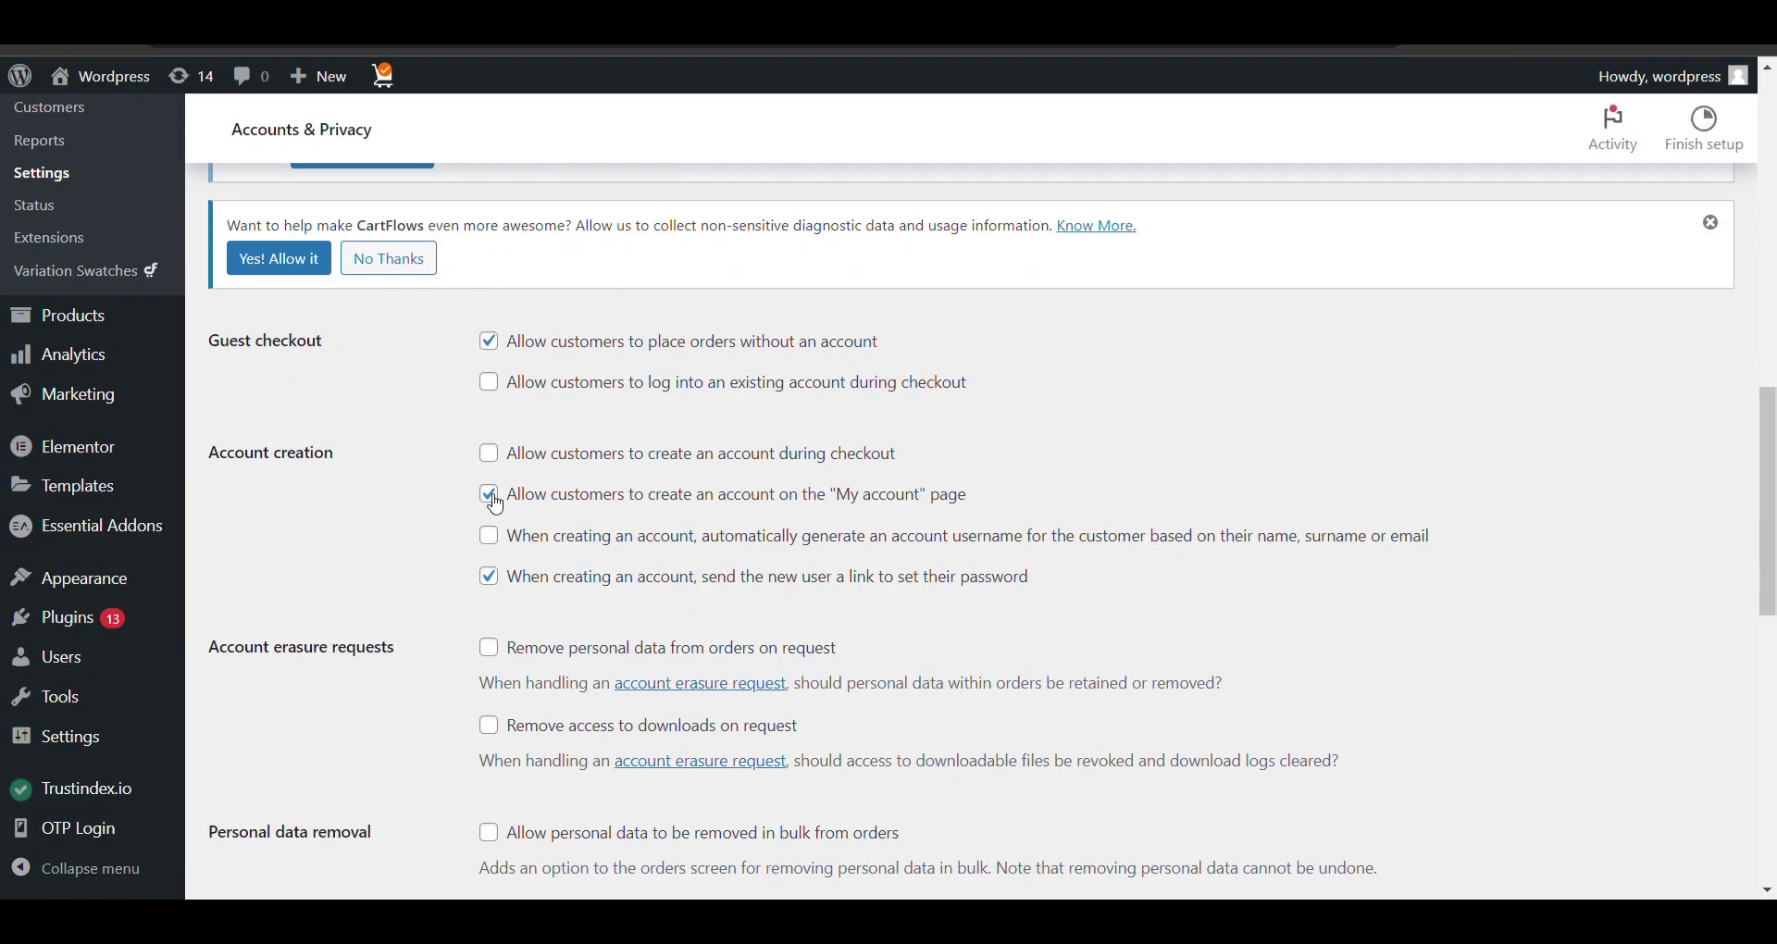
click(491, 431)
click(497, 510)
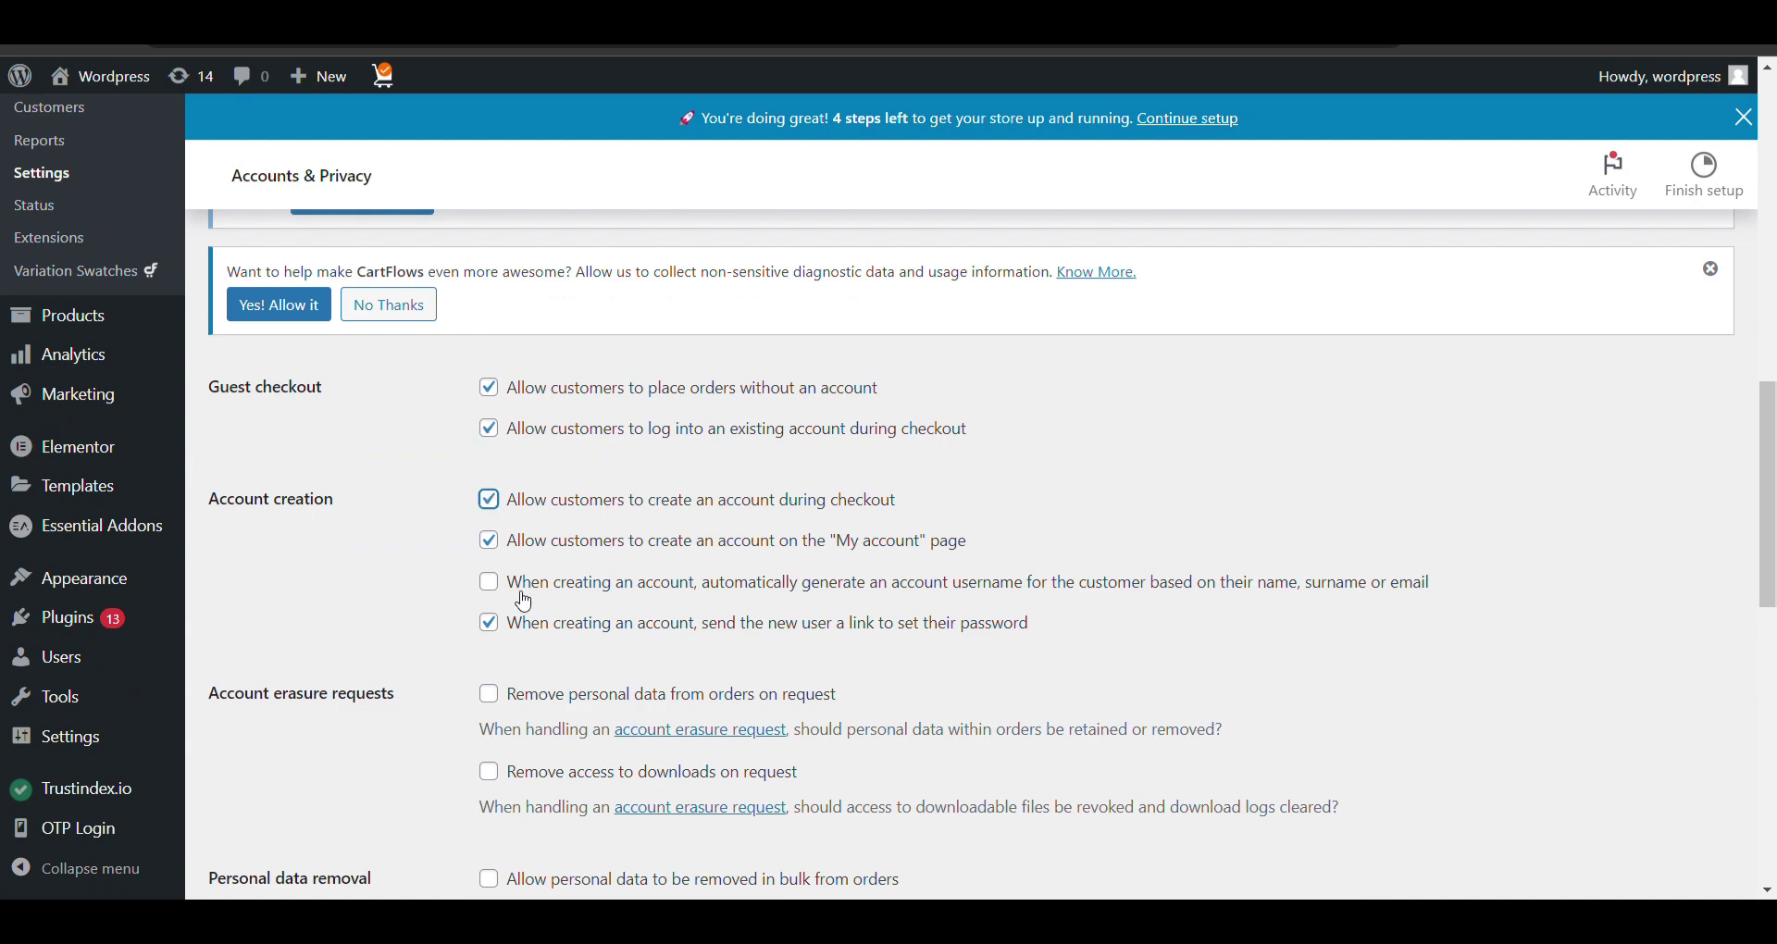
scroll(526, 603, down, 12)
click(278, 782)
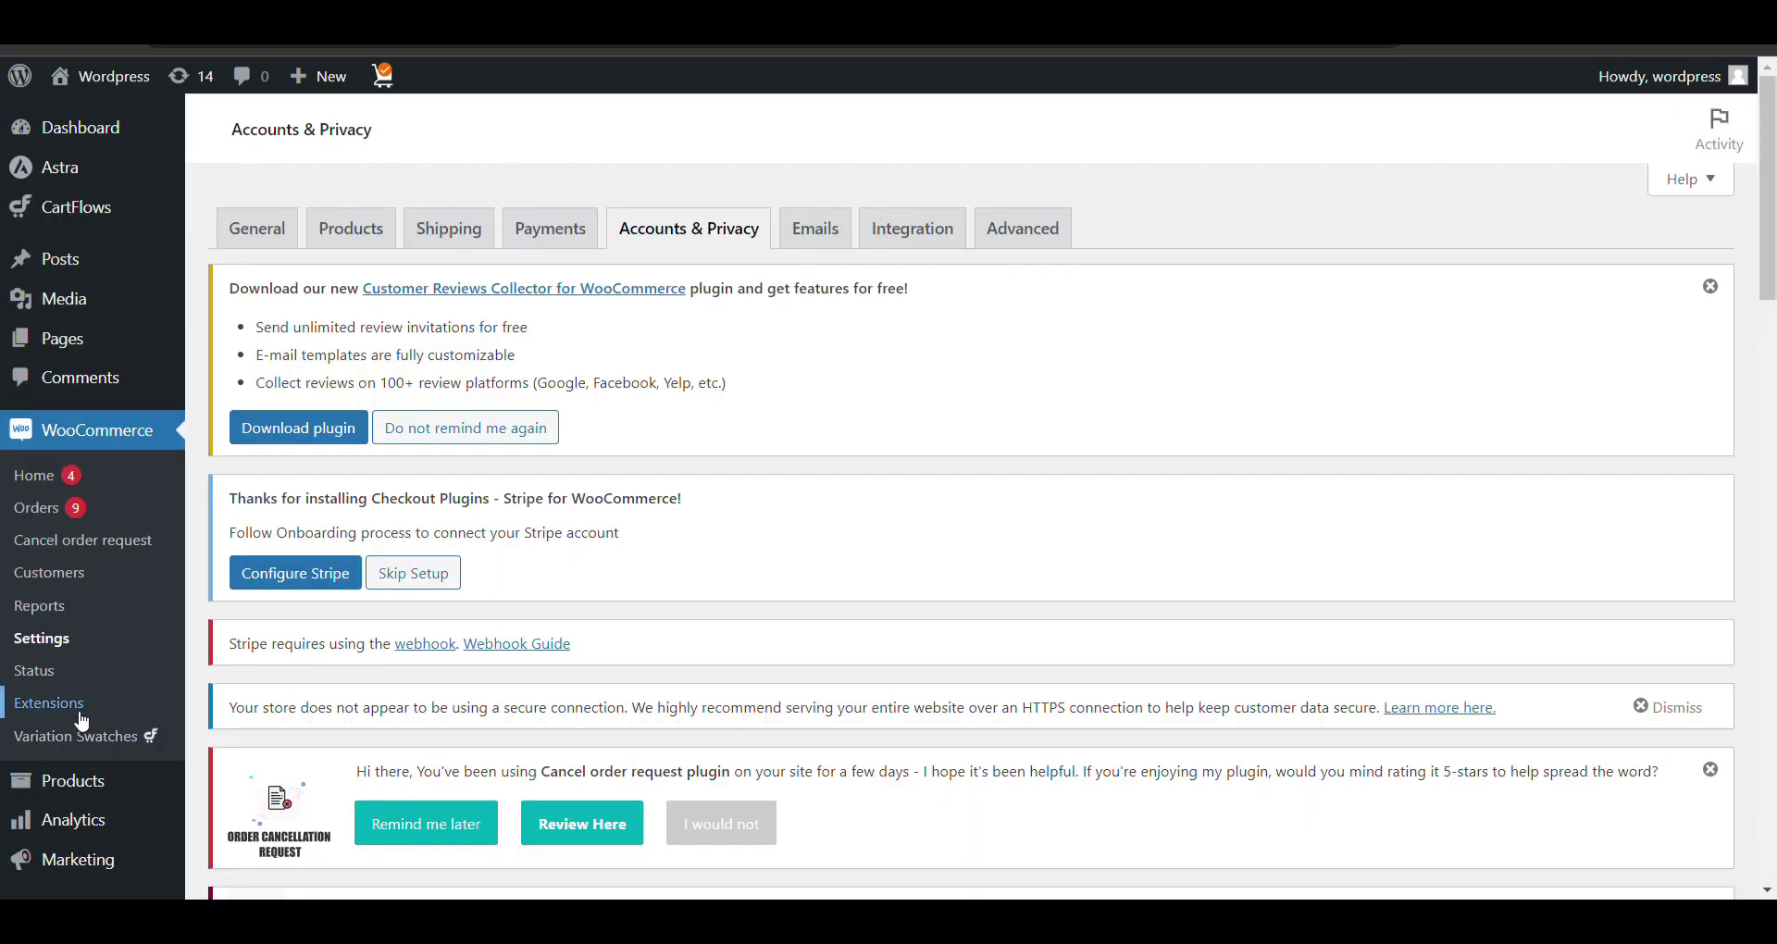
- View the list of installed plugins in the WordPress admin
scroll(82, 720, down, 1)
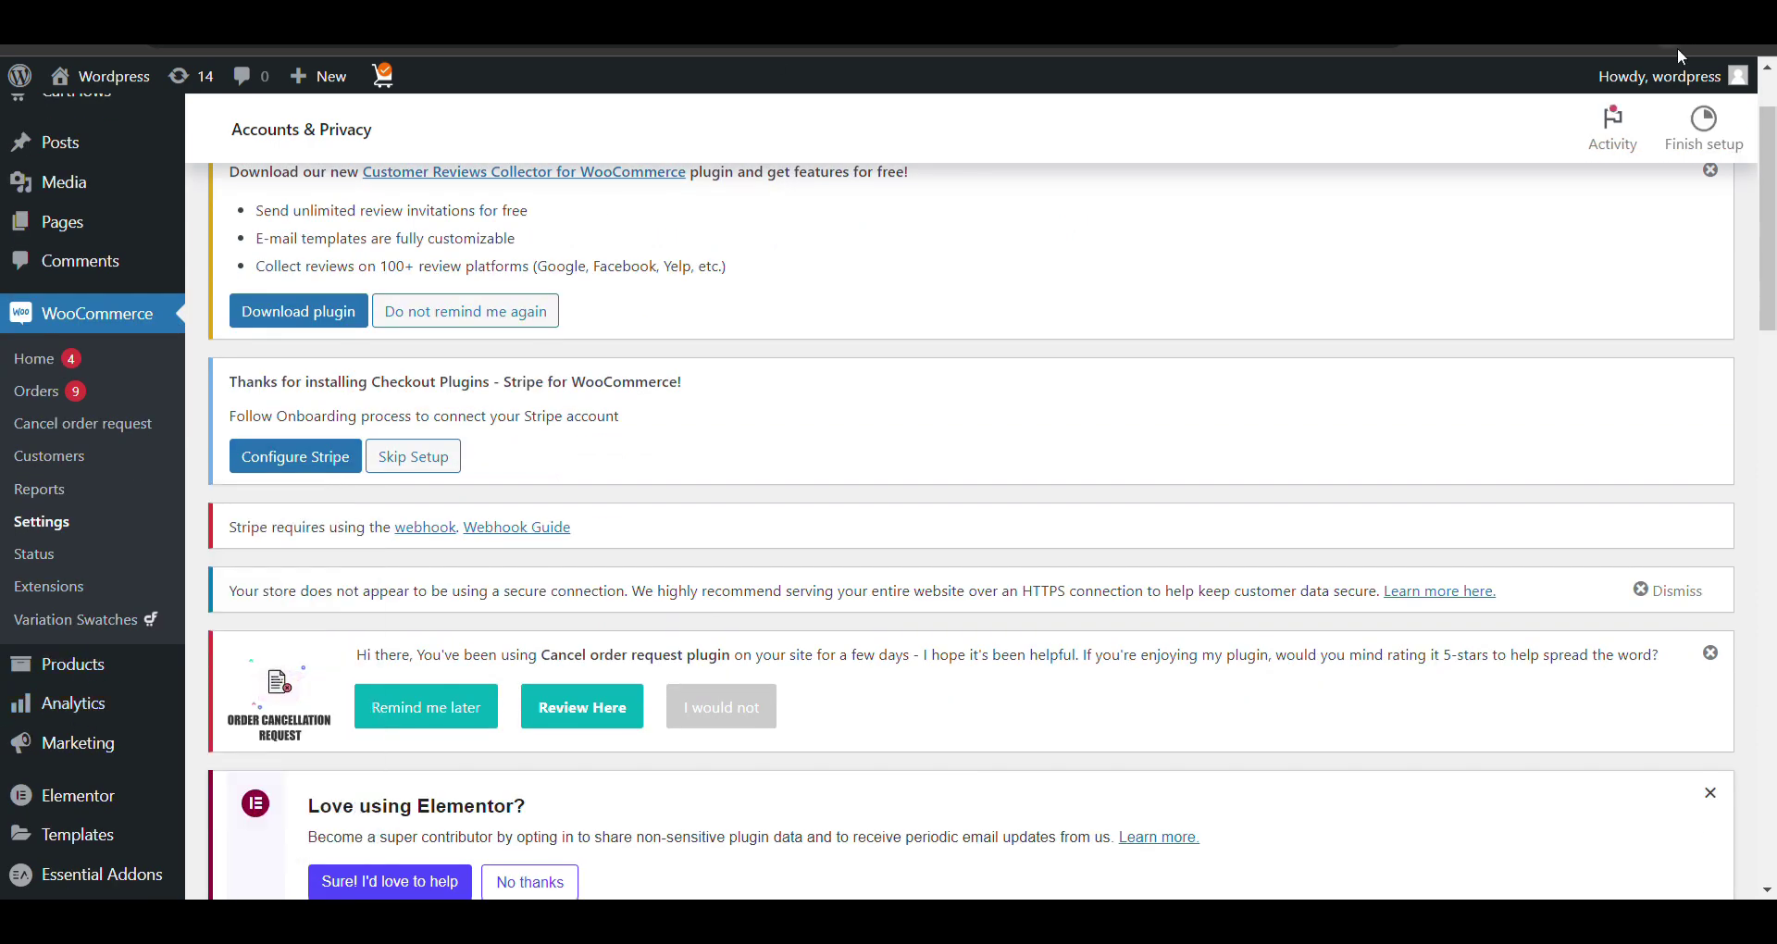
scroll(516, 496, down, 5)
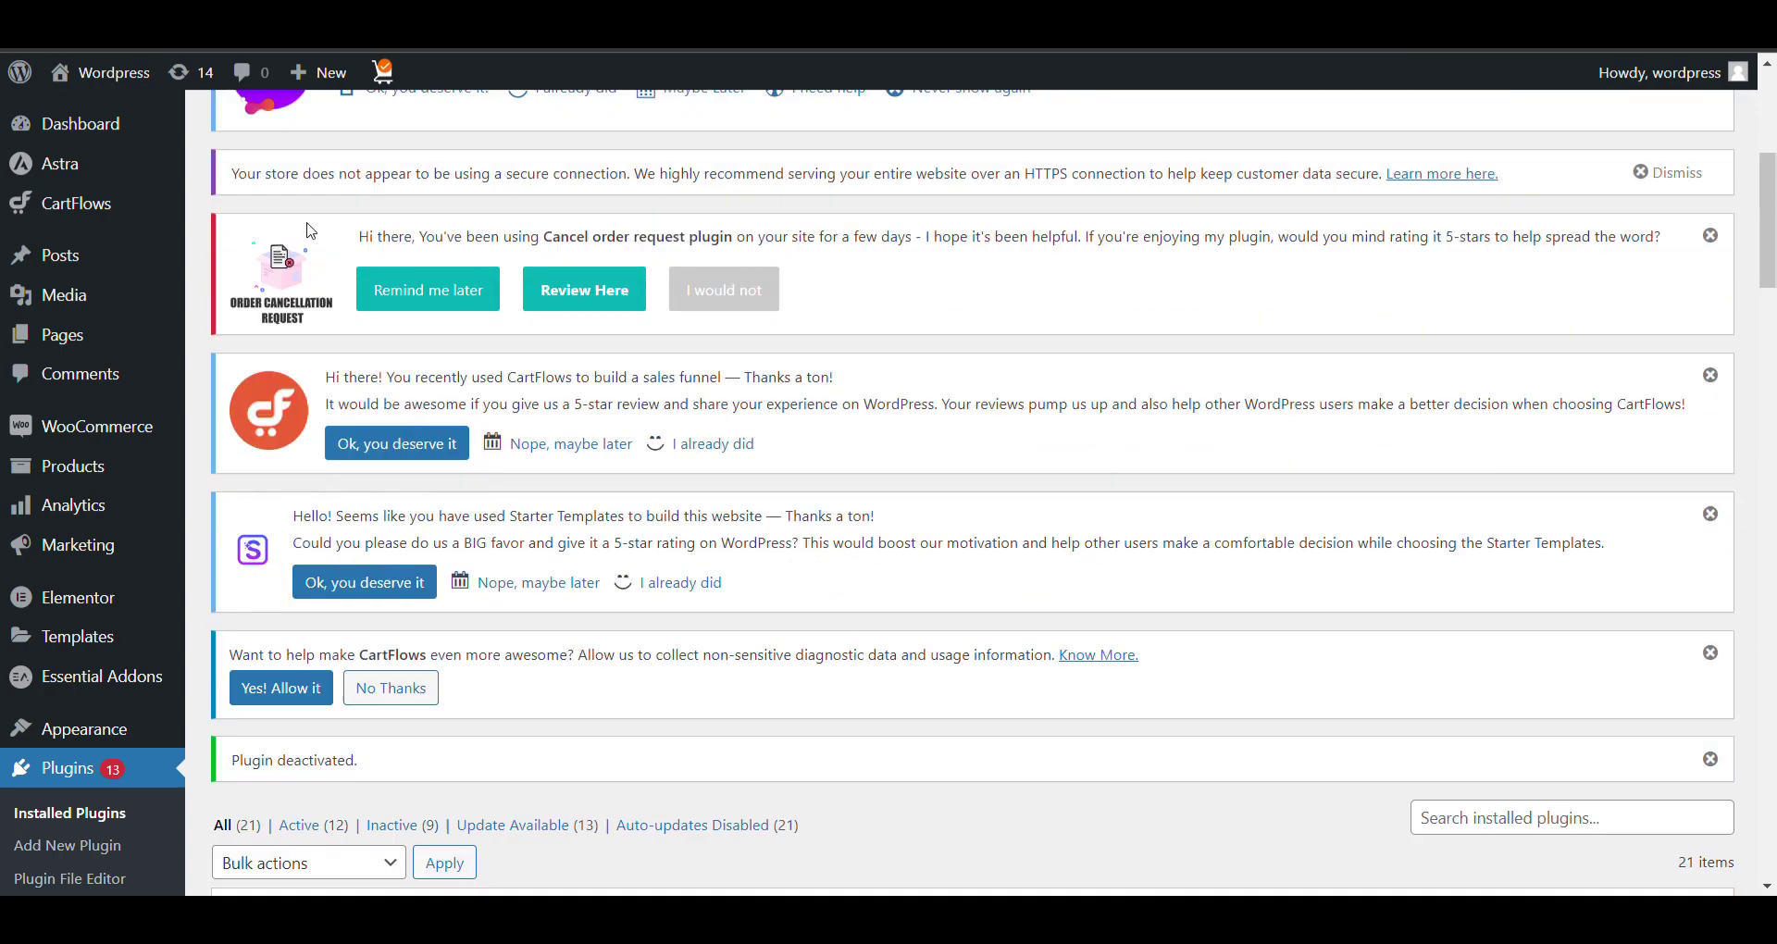
scroll(139, 491, down, 3)
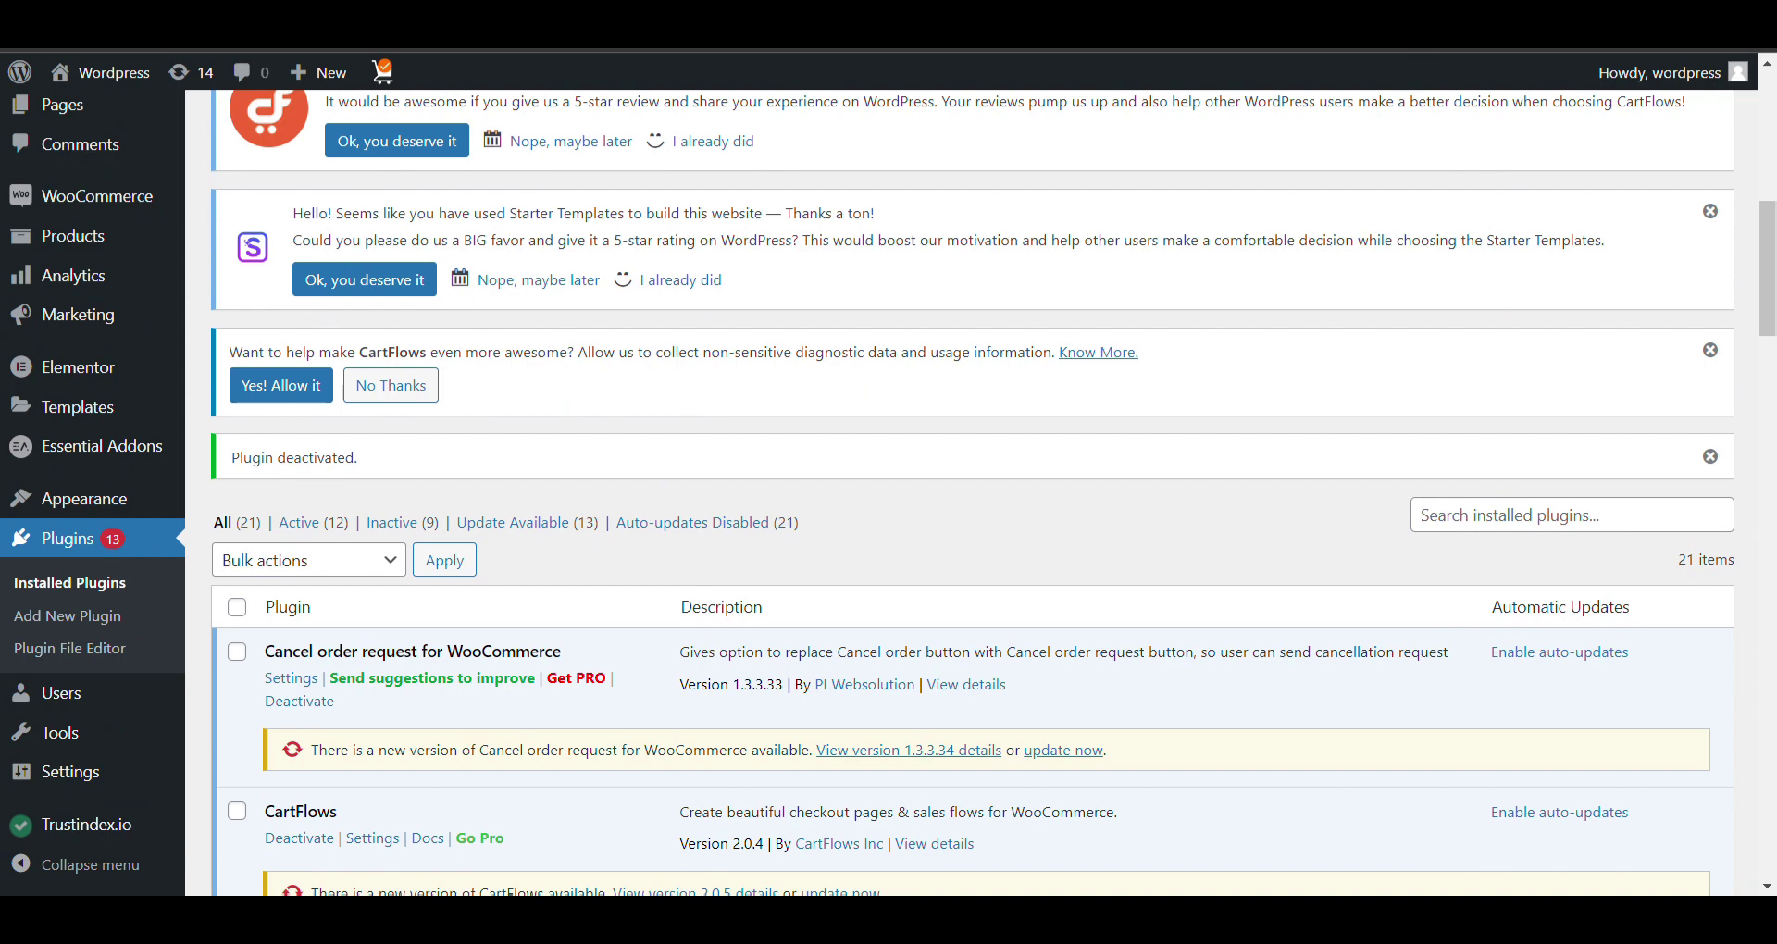
- Search Google in a new tab for "OTP Login Woocommerce (Login with OTP)"
key(ctrl+t)
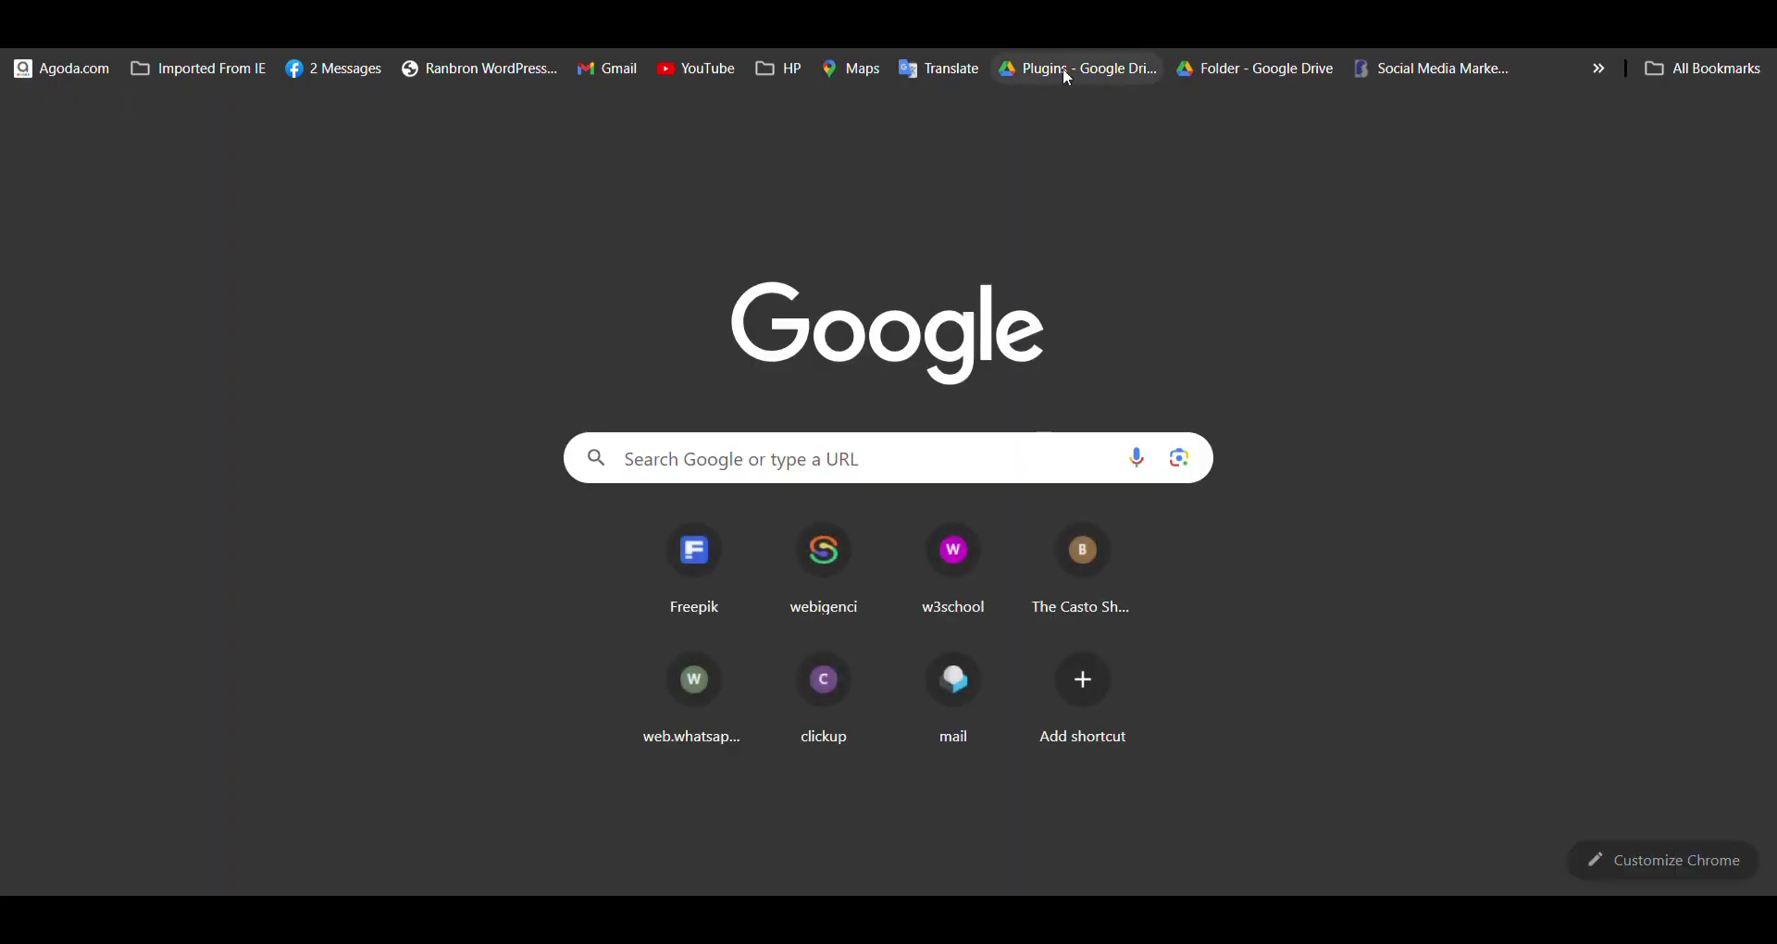
text(otp)
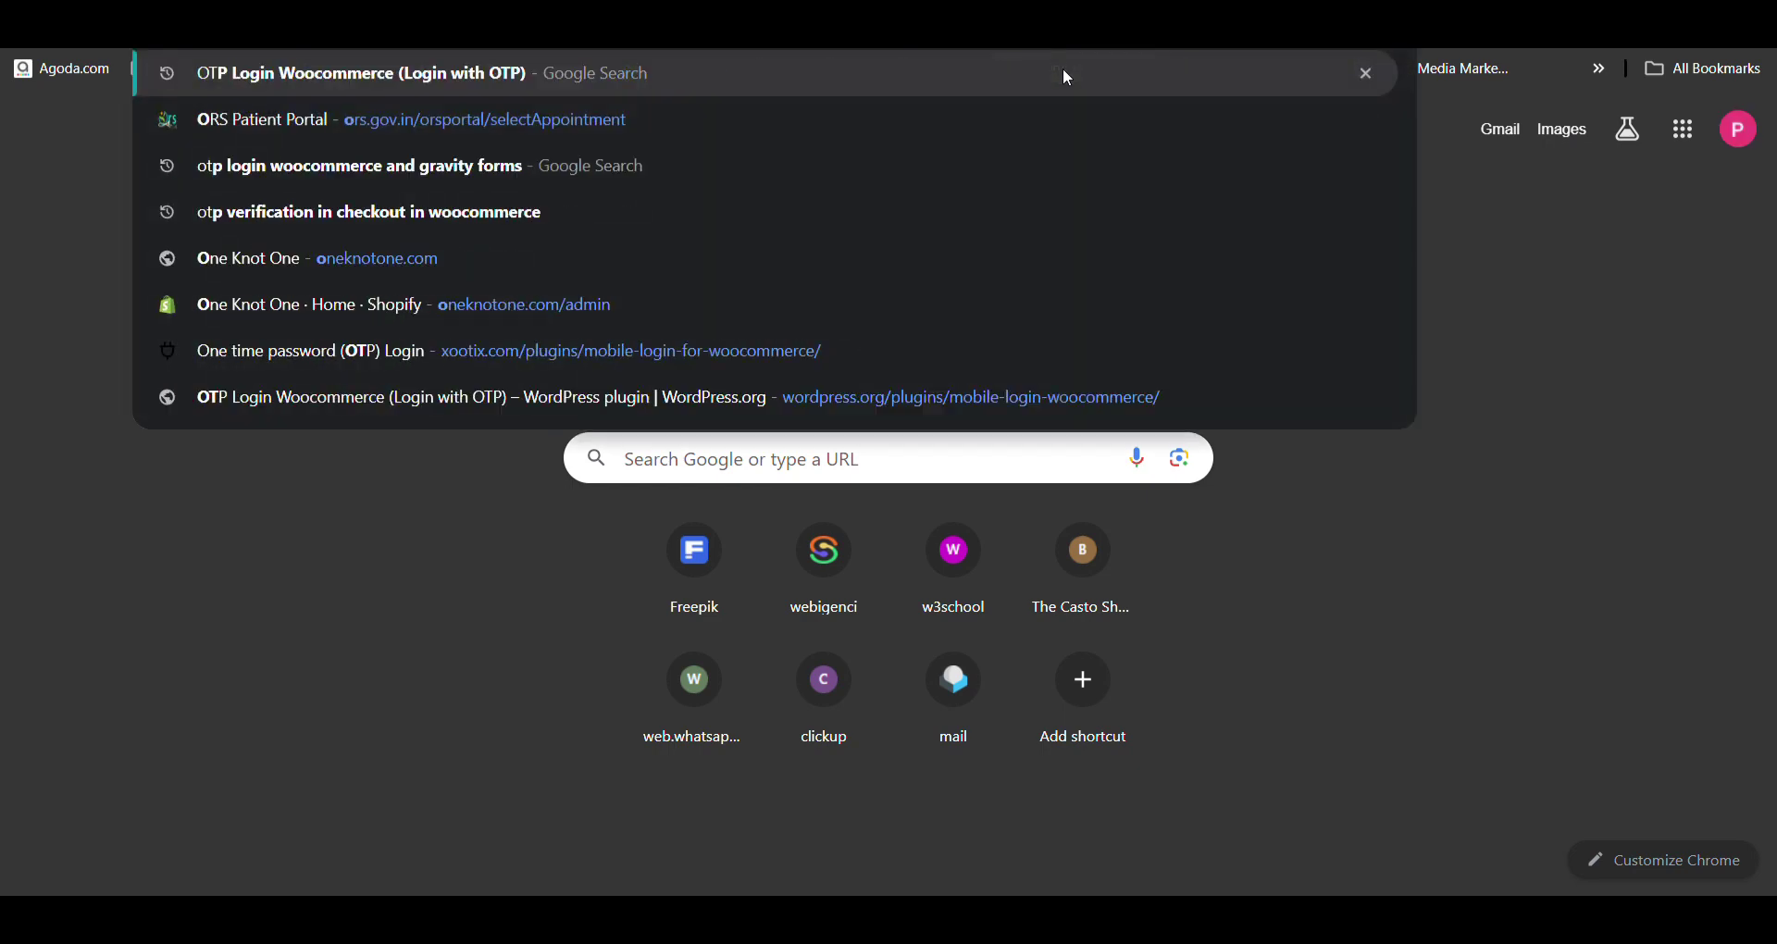
key(Return)
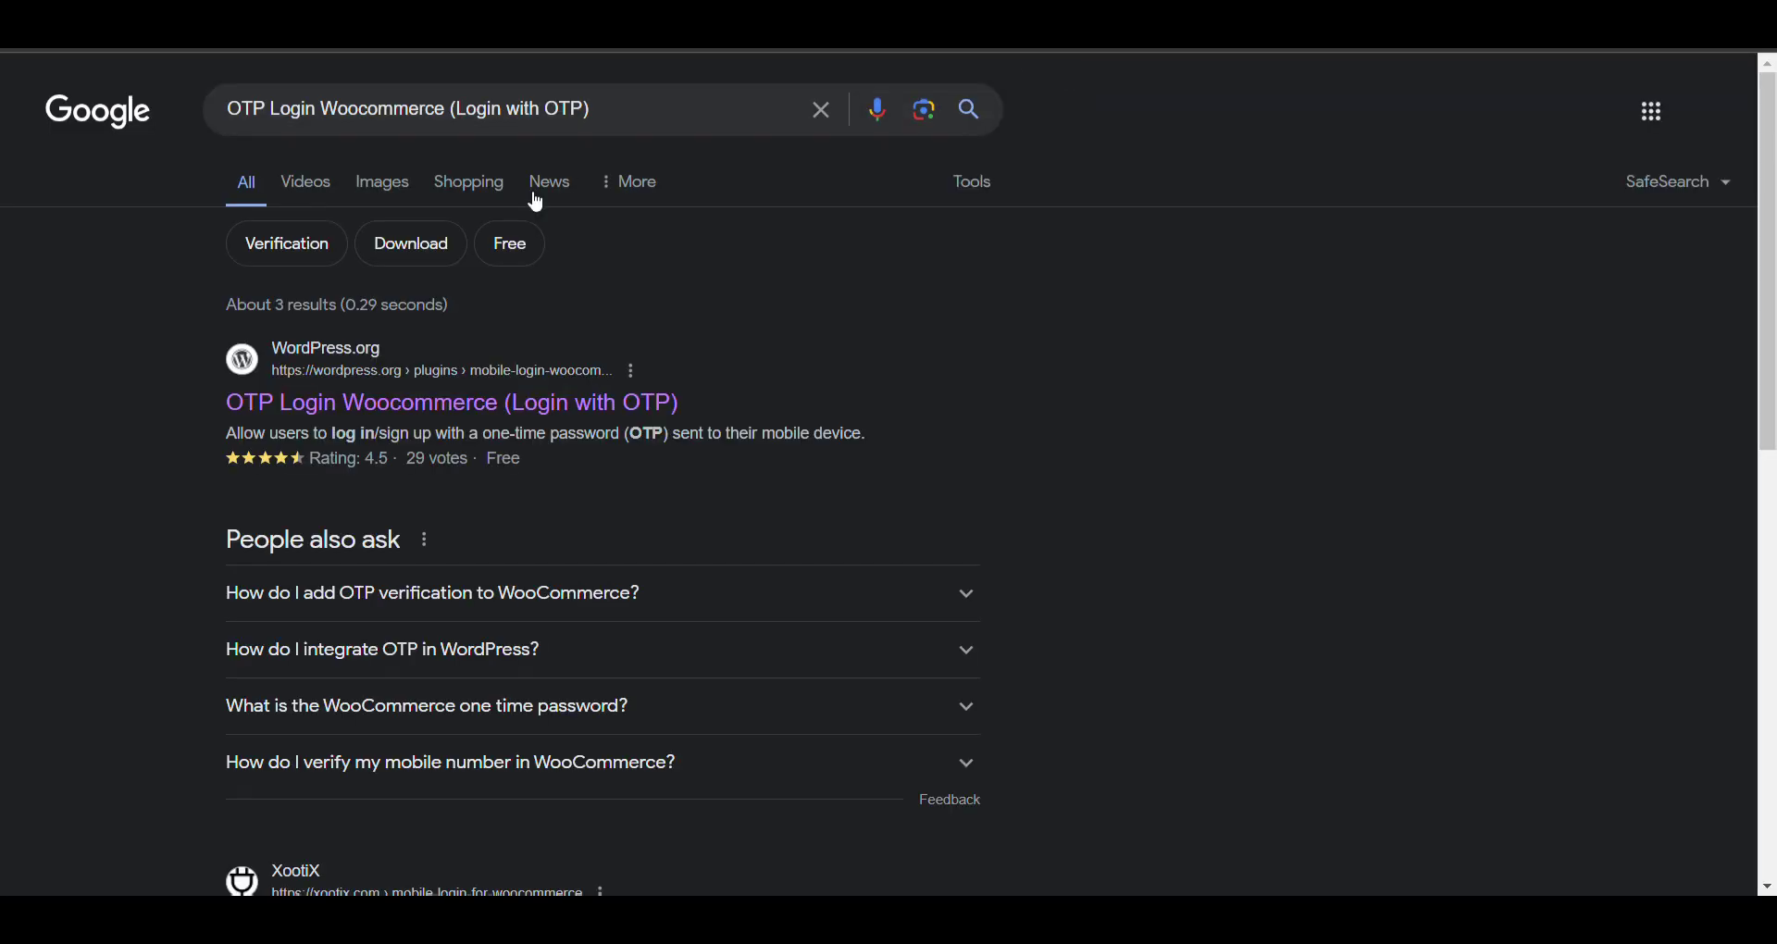
- Open the OTP Login Woocommerce plugin page on WordPress.org and review its name, author and details
scroll(226, 389, down, 1)
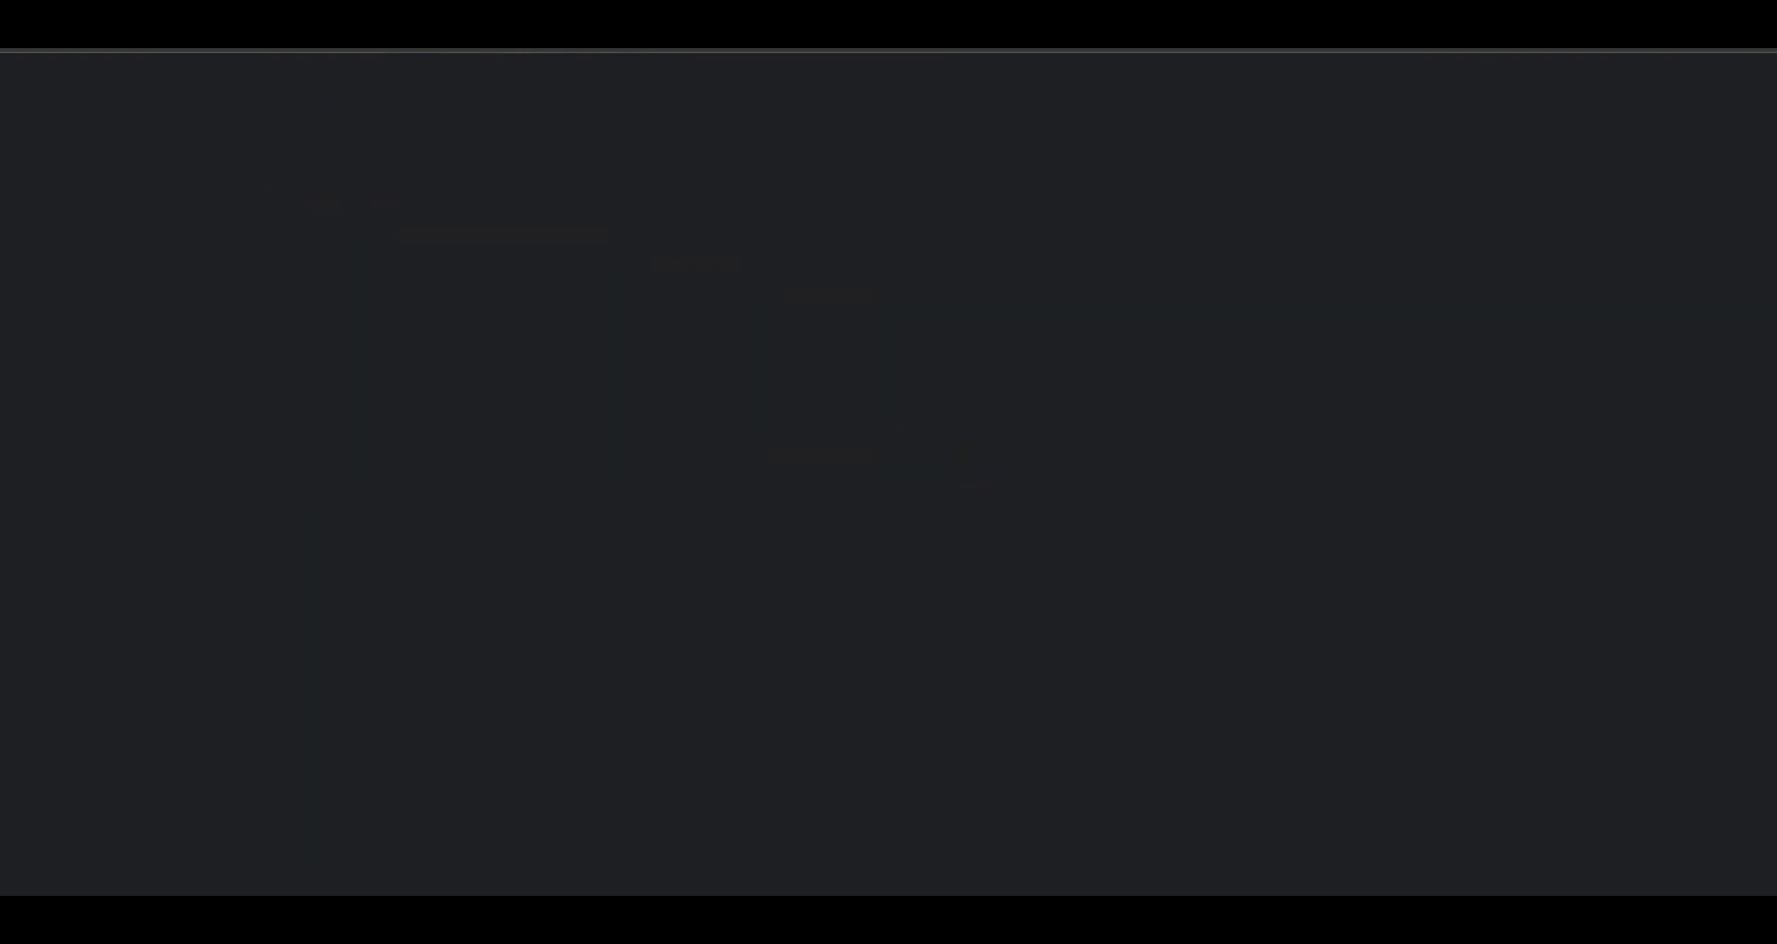
scroll(786, 512, down, 2)
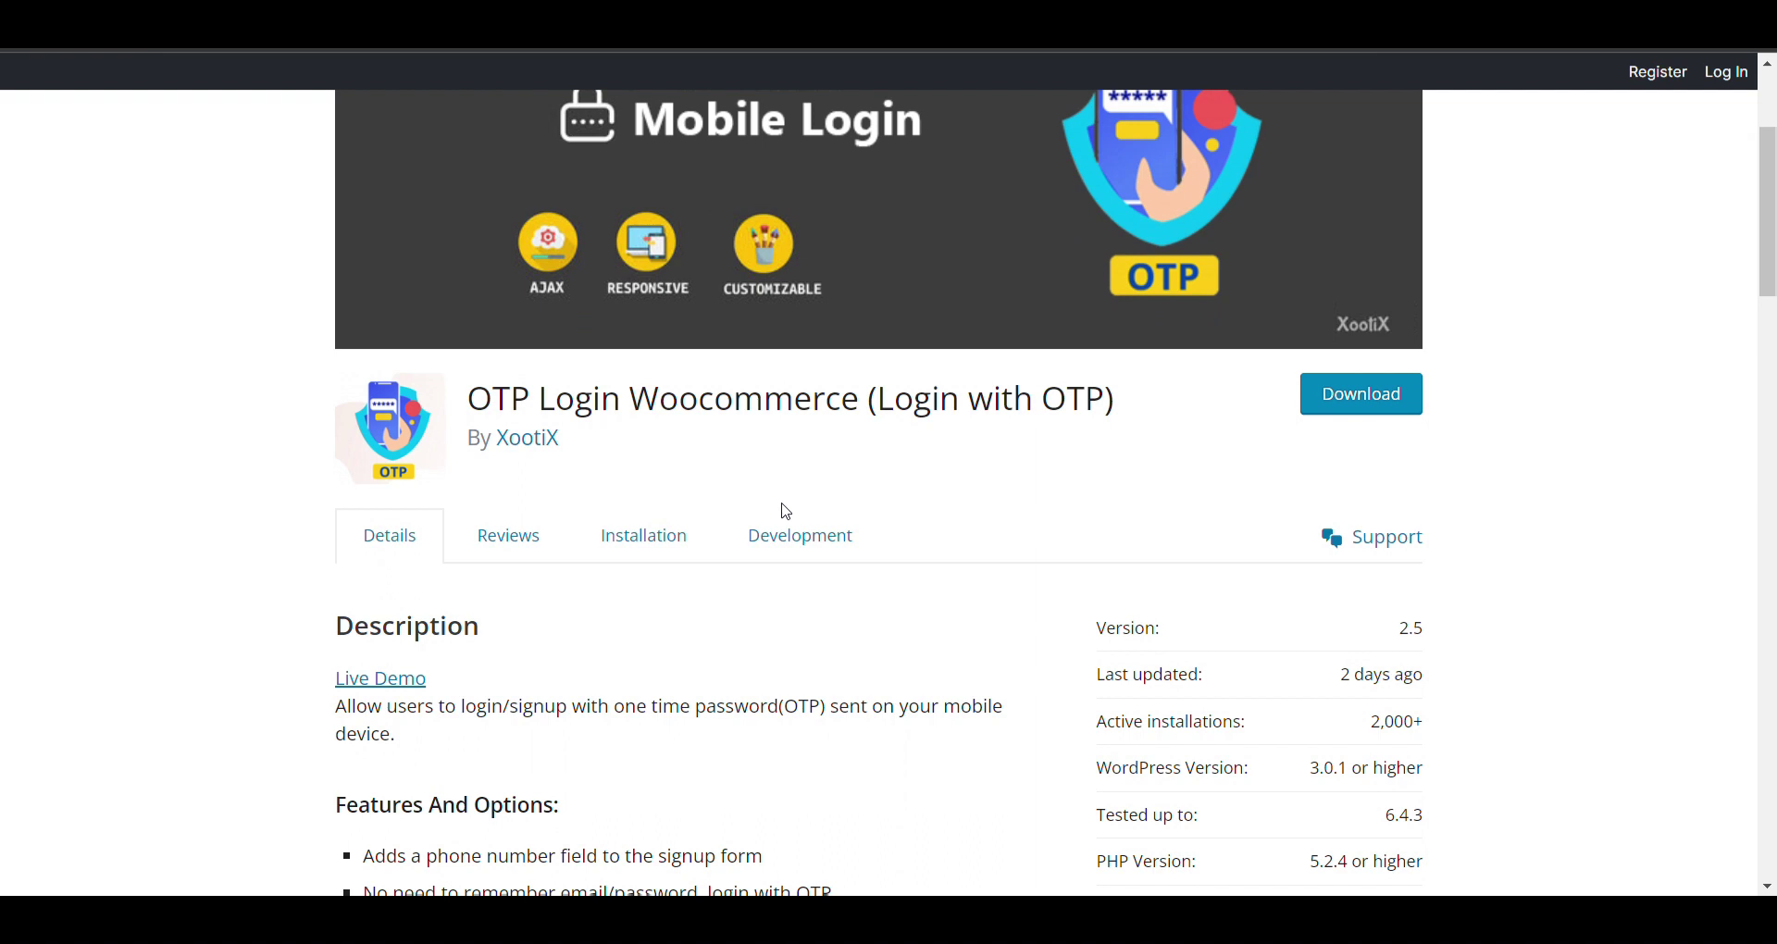
scroll(782, 507, down, 1)
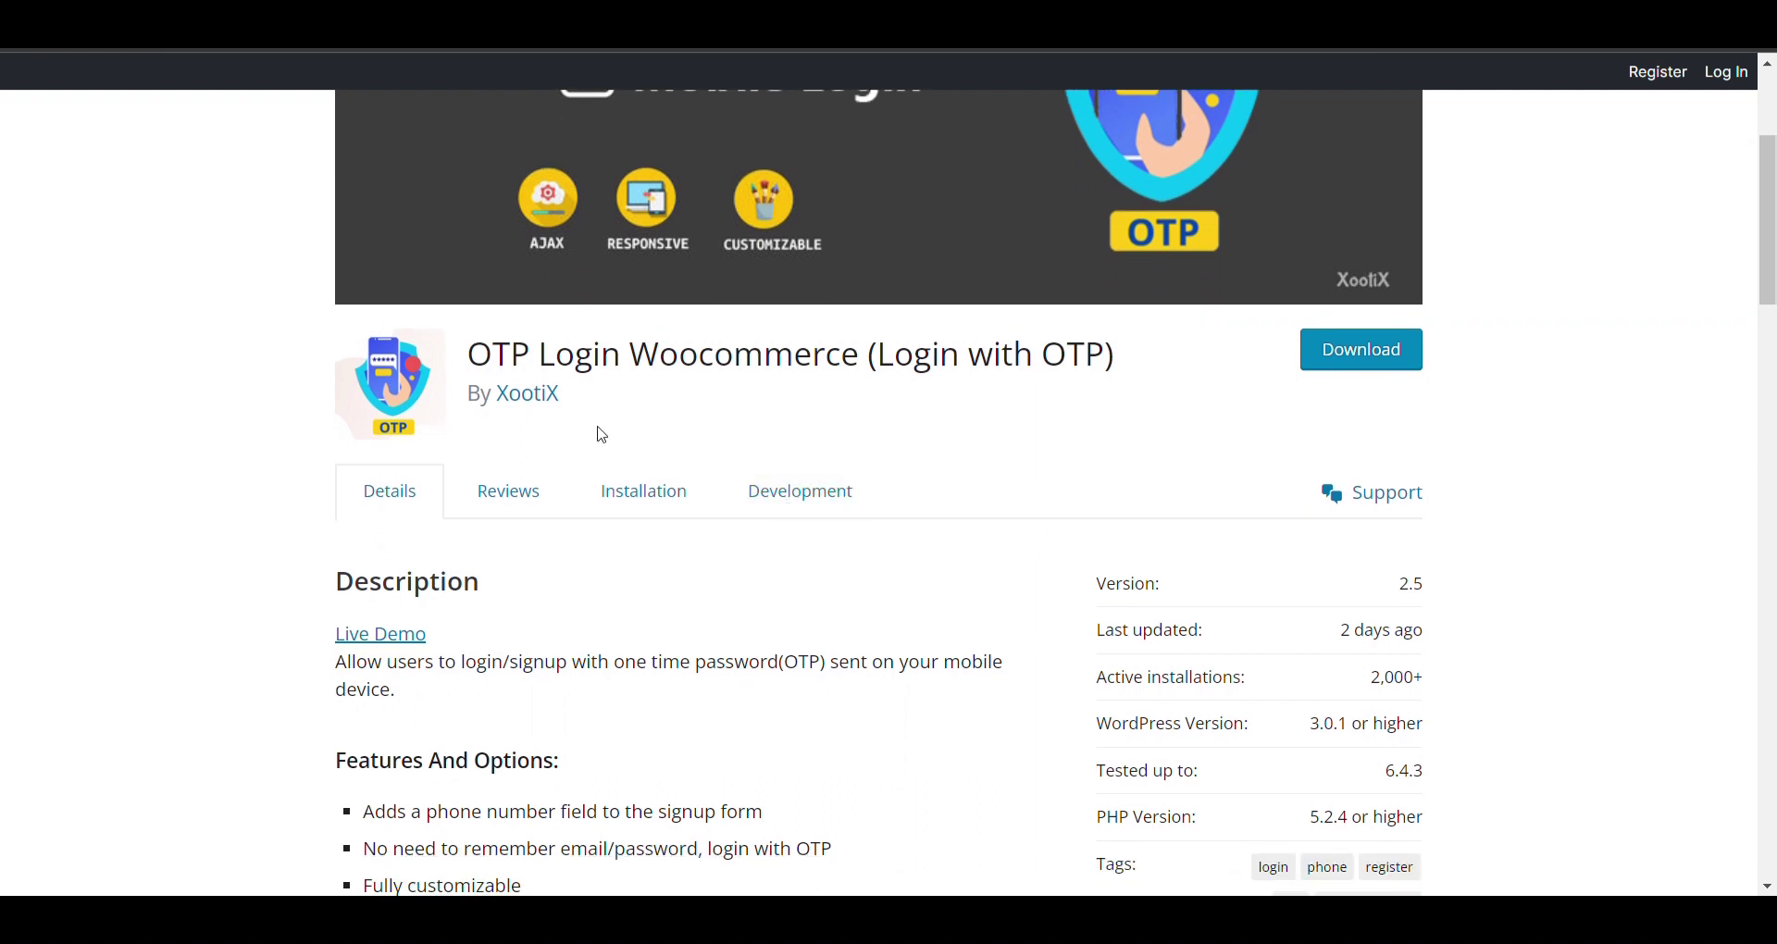
drag(491, 370, 767, 317)
click(826, 392)
- Return to the search results and open XootiX's One time password (OTP) Login page at its licence options
key(alt+Left)
scroll(536, 426, down, 3)
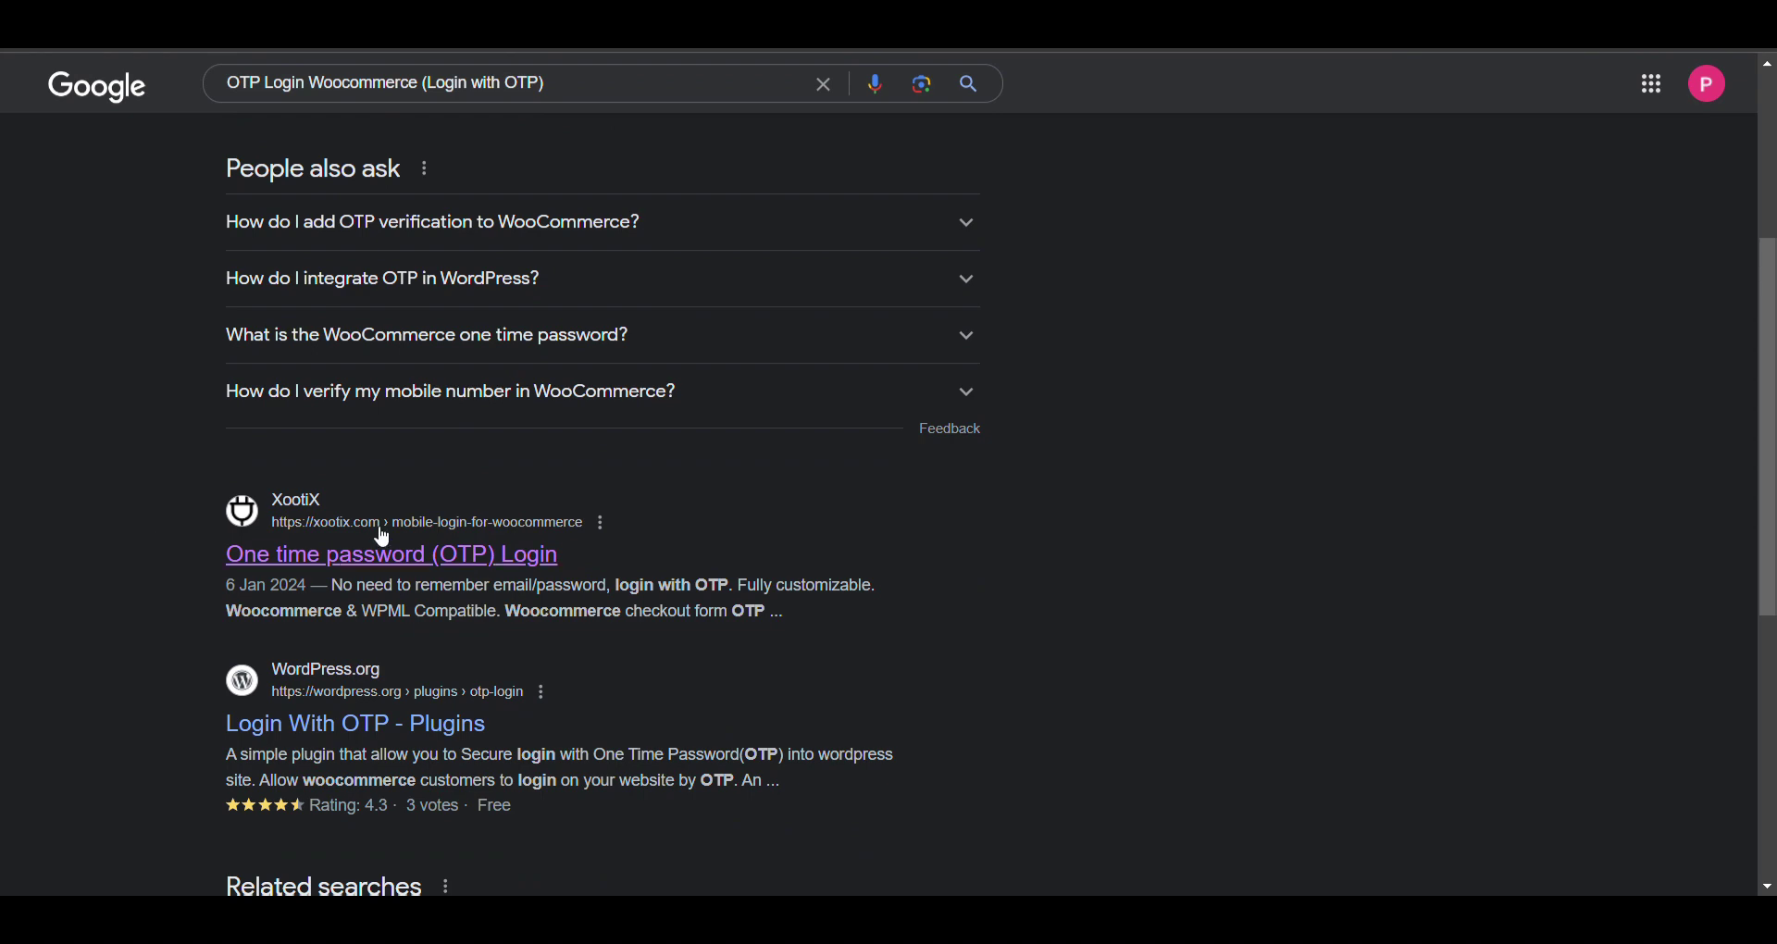
click(280, 561)
scroll(1209, 409, down, 2)
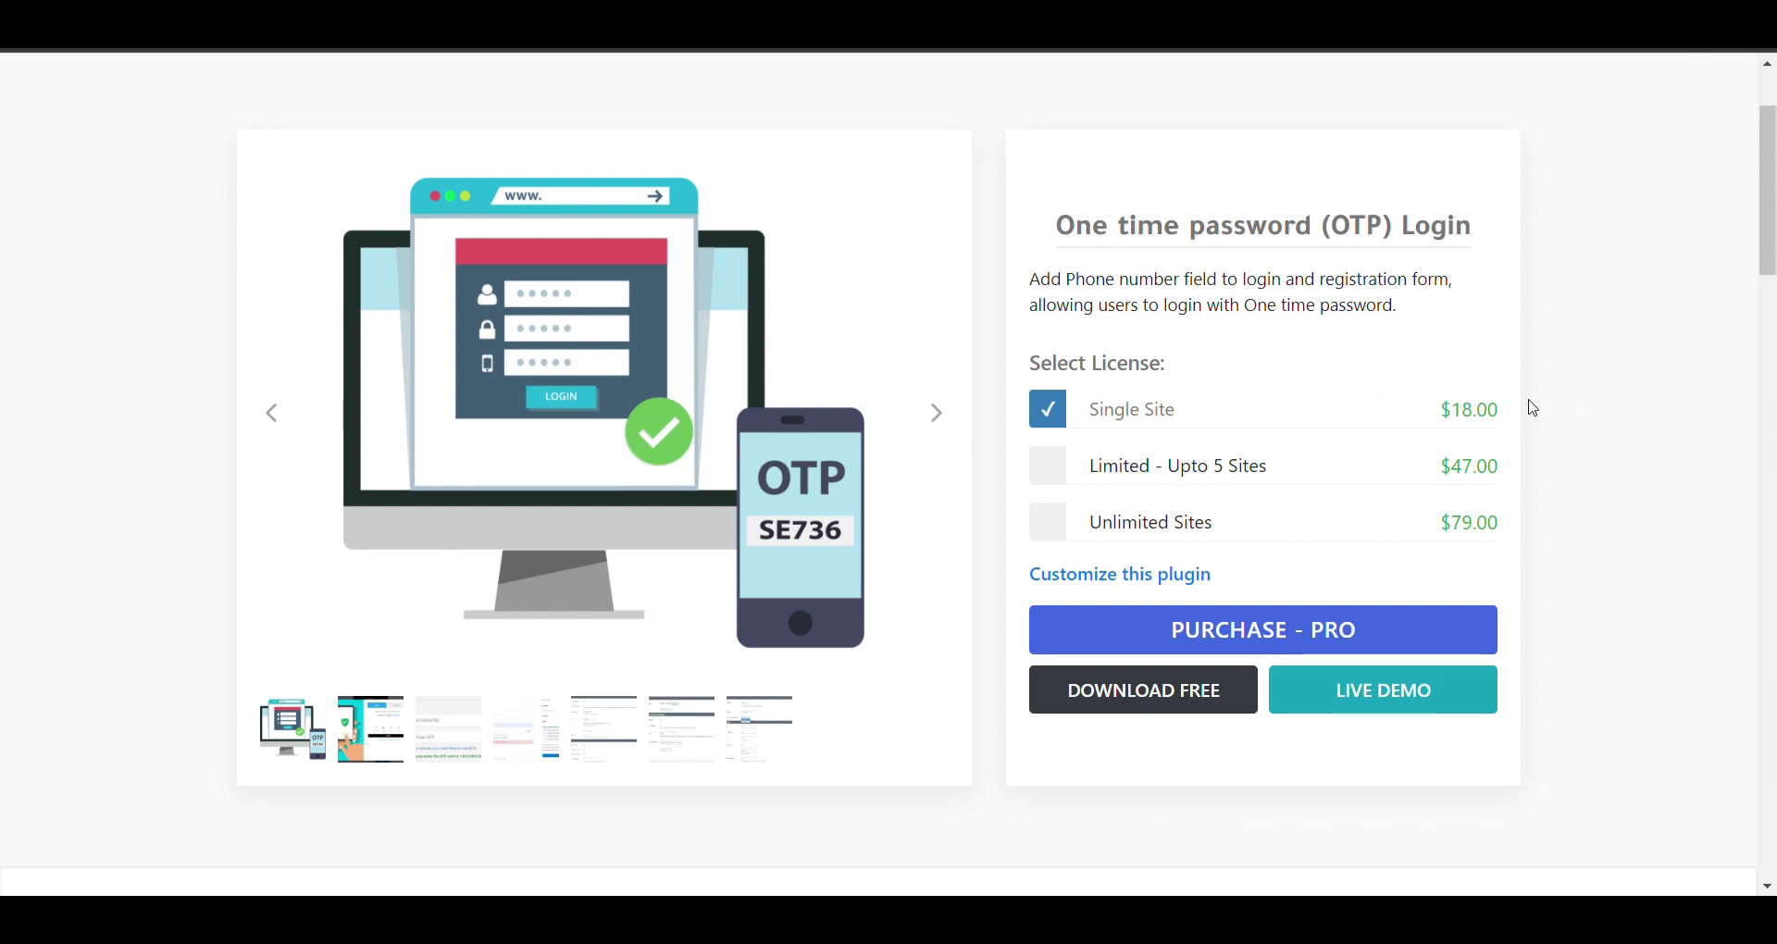
- Try the Limited - Upto 5 Sites and Unlimited Sites licences and return the selection to Single Site
click(1063, 470)
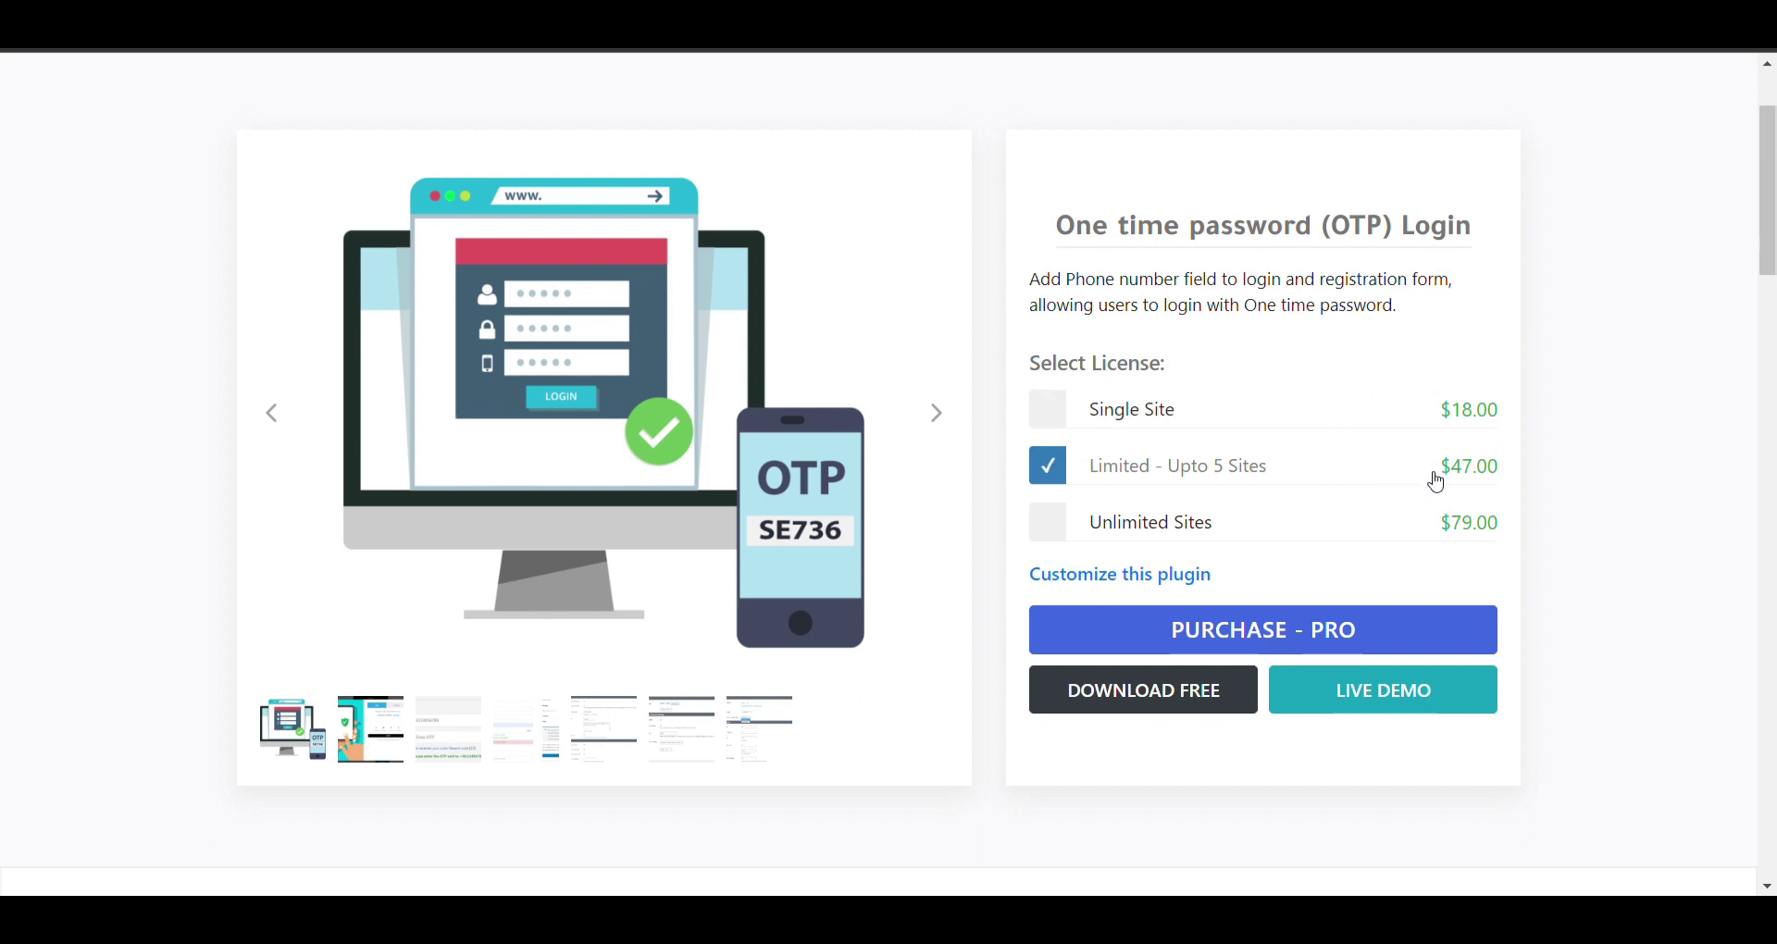
click(1055, 522)
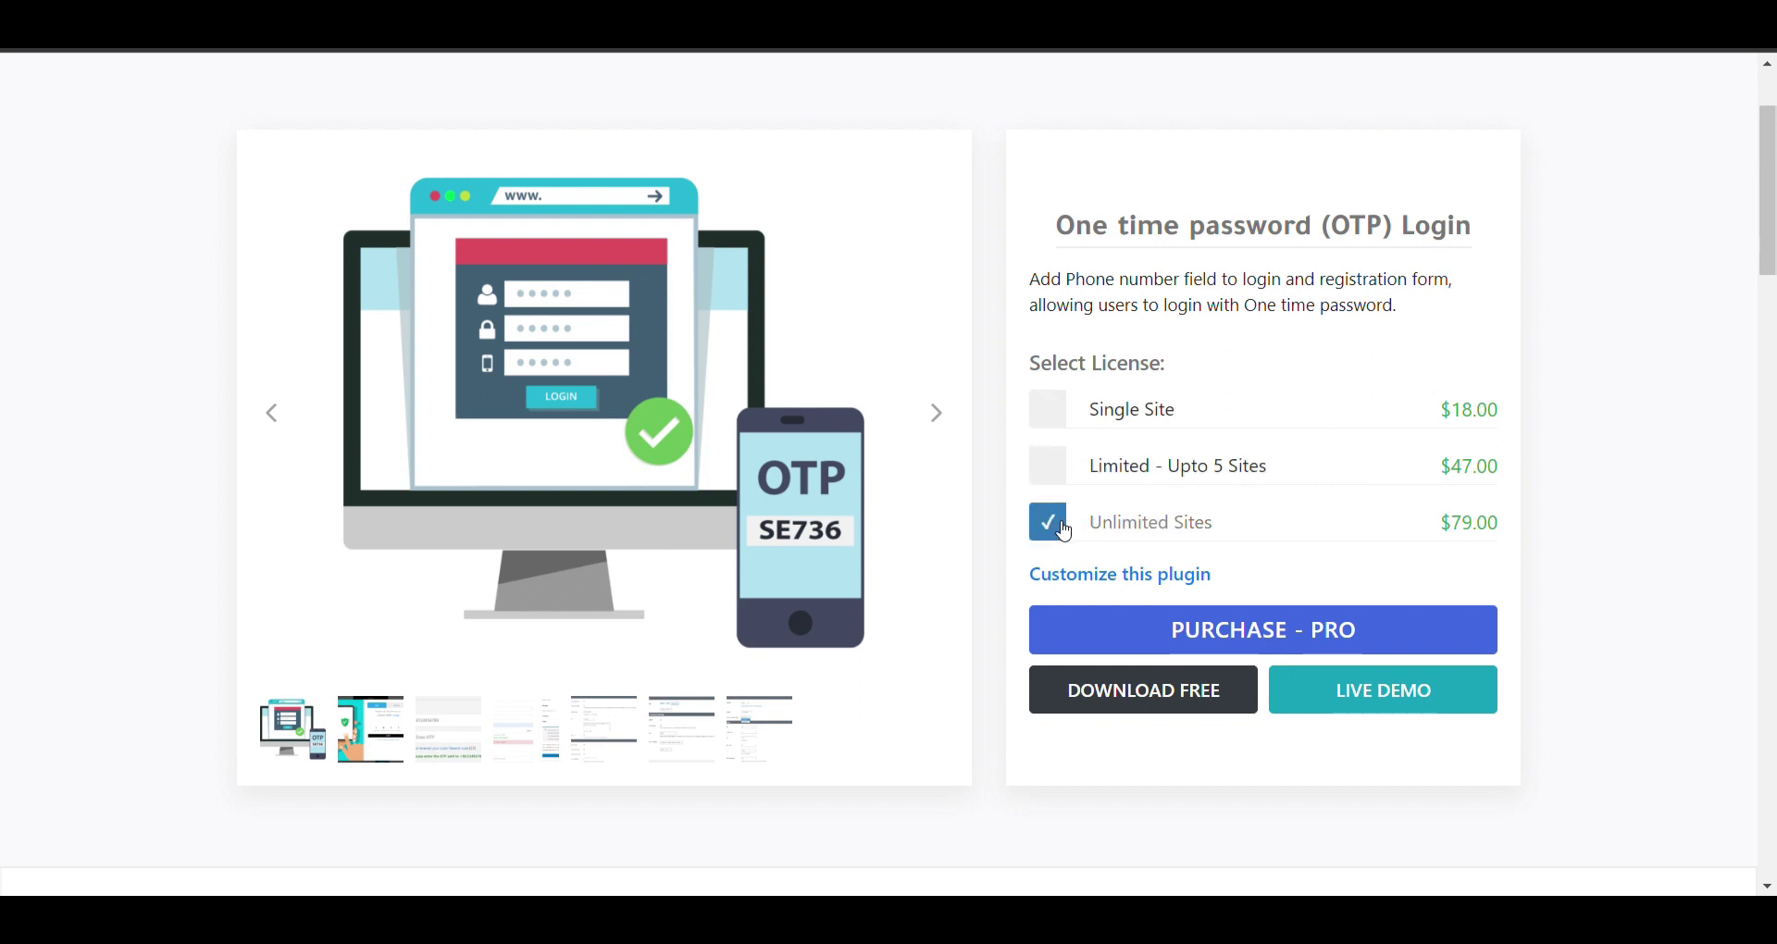
click(1055, 407)
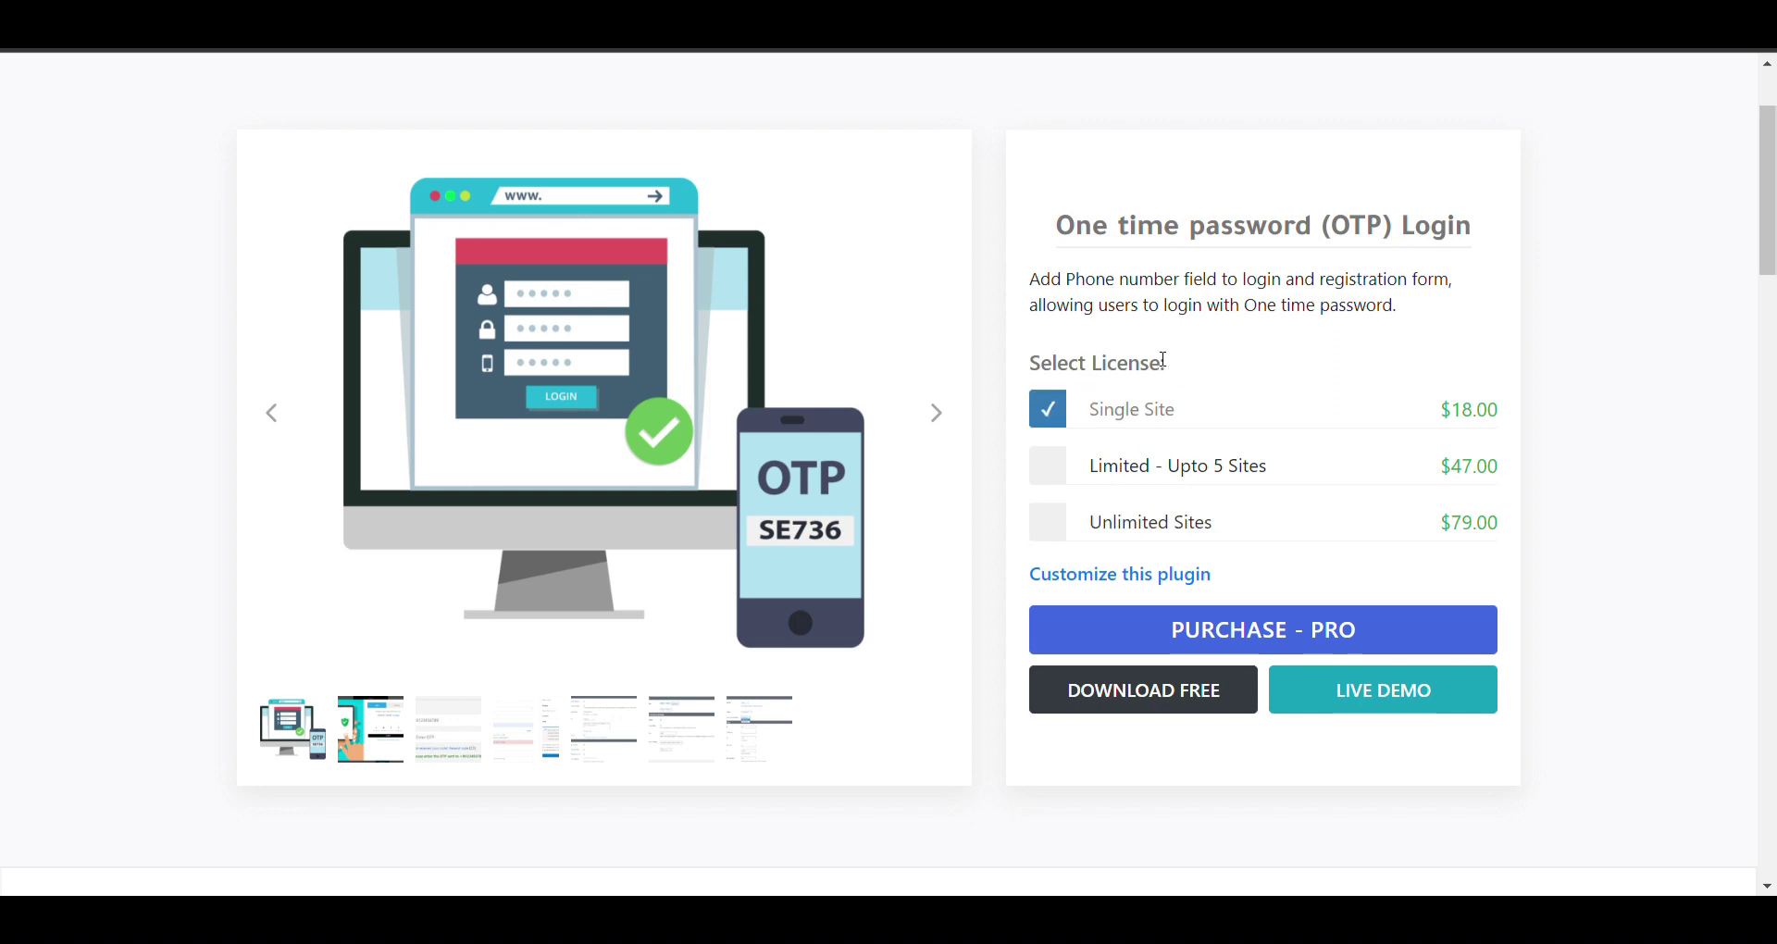
- Start purchasing the Pro version of the OTP Login plugin with the Single Site licence
scroll(1252, 358, up, 1)
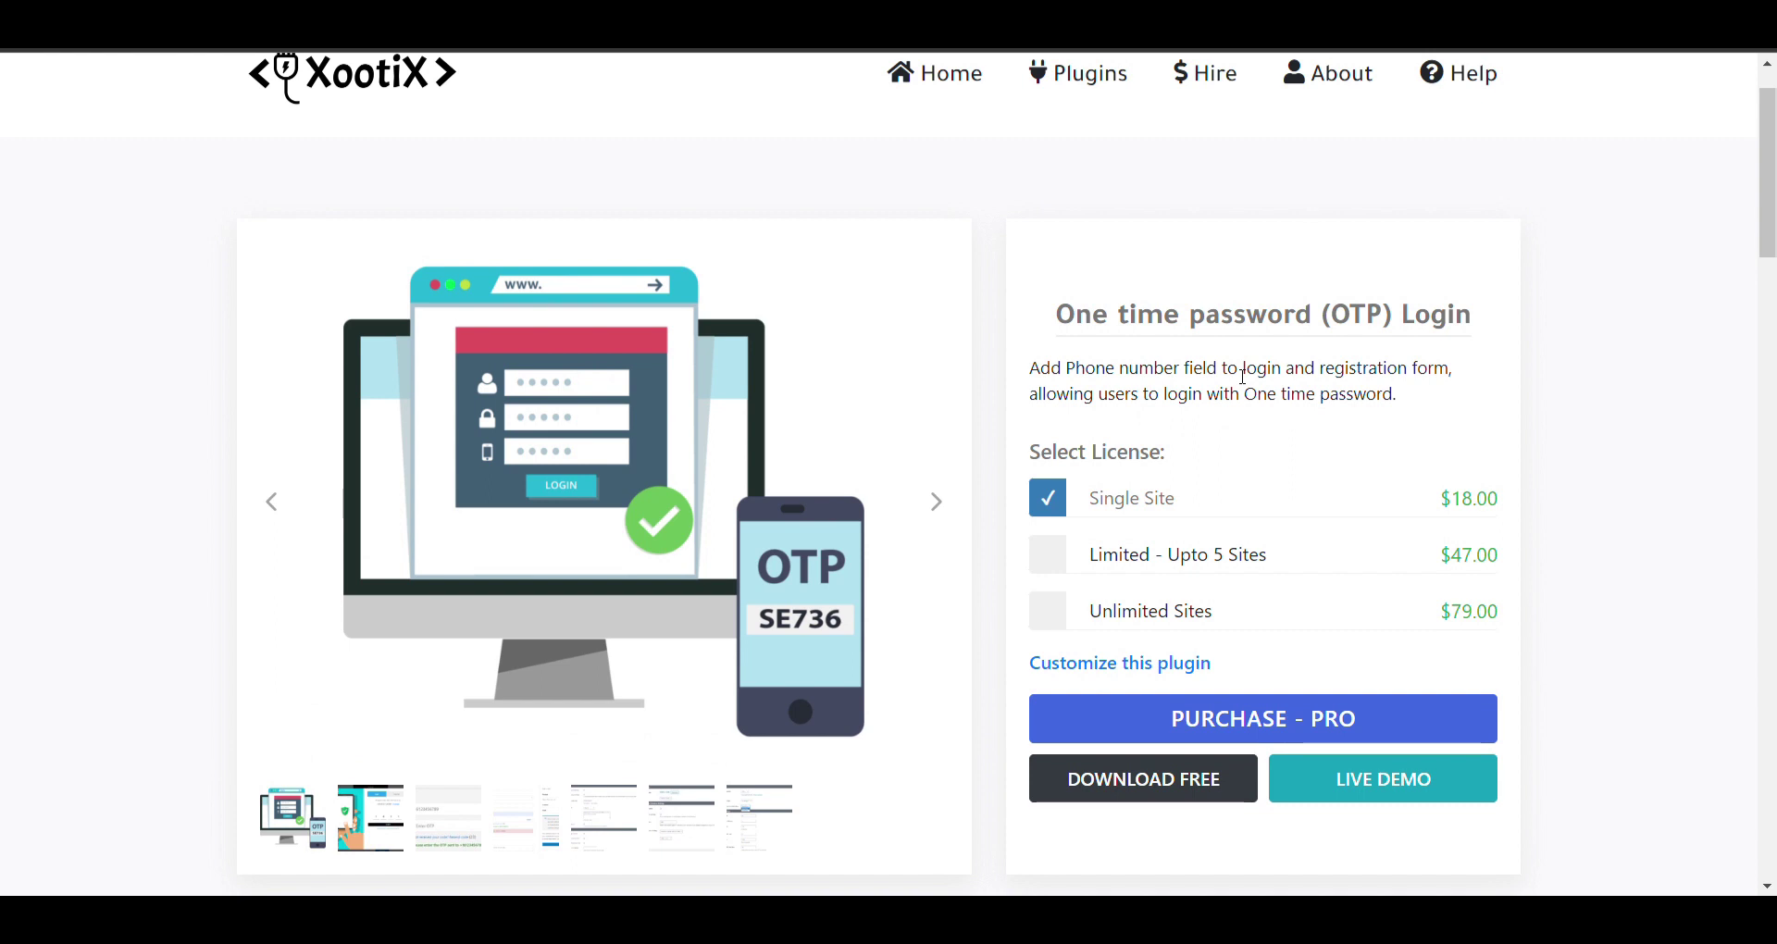
scroll(1242, 418, down, 1)
click(1220, 623)
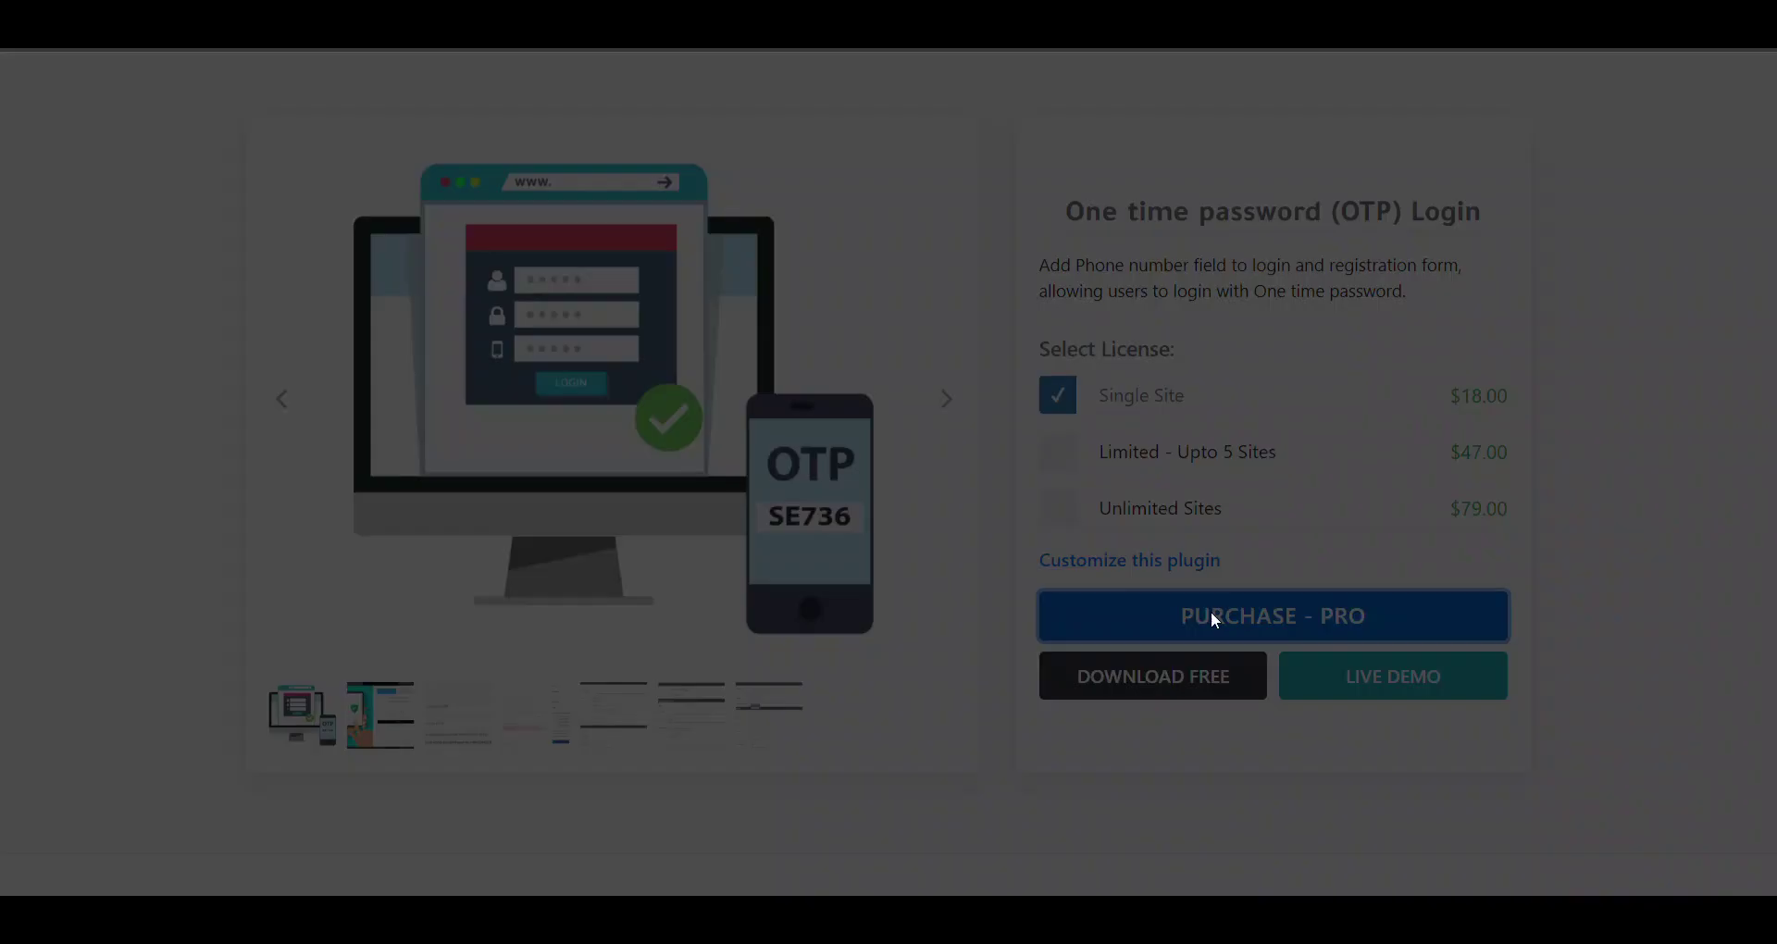
- Proceed to checkout with the OTP Login Single Site licence and open the XootiX account page with the plugin's download
click(1544, 861)
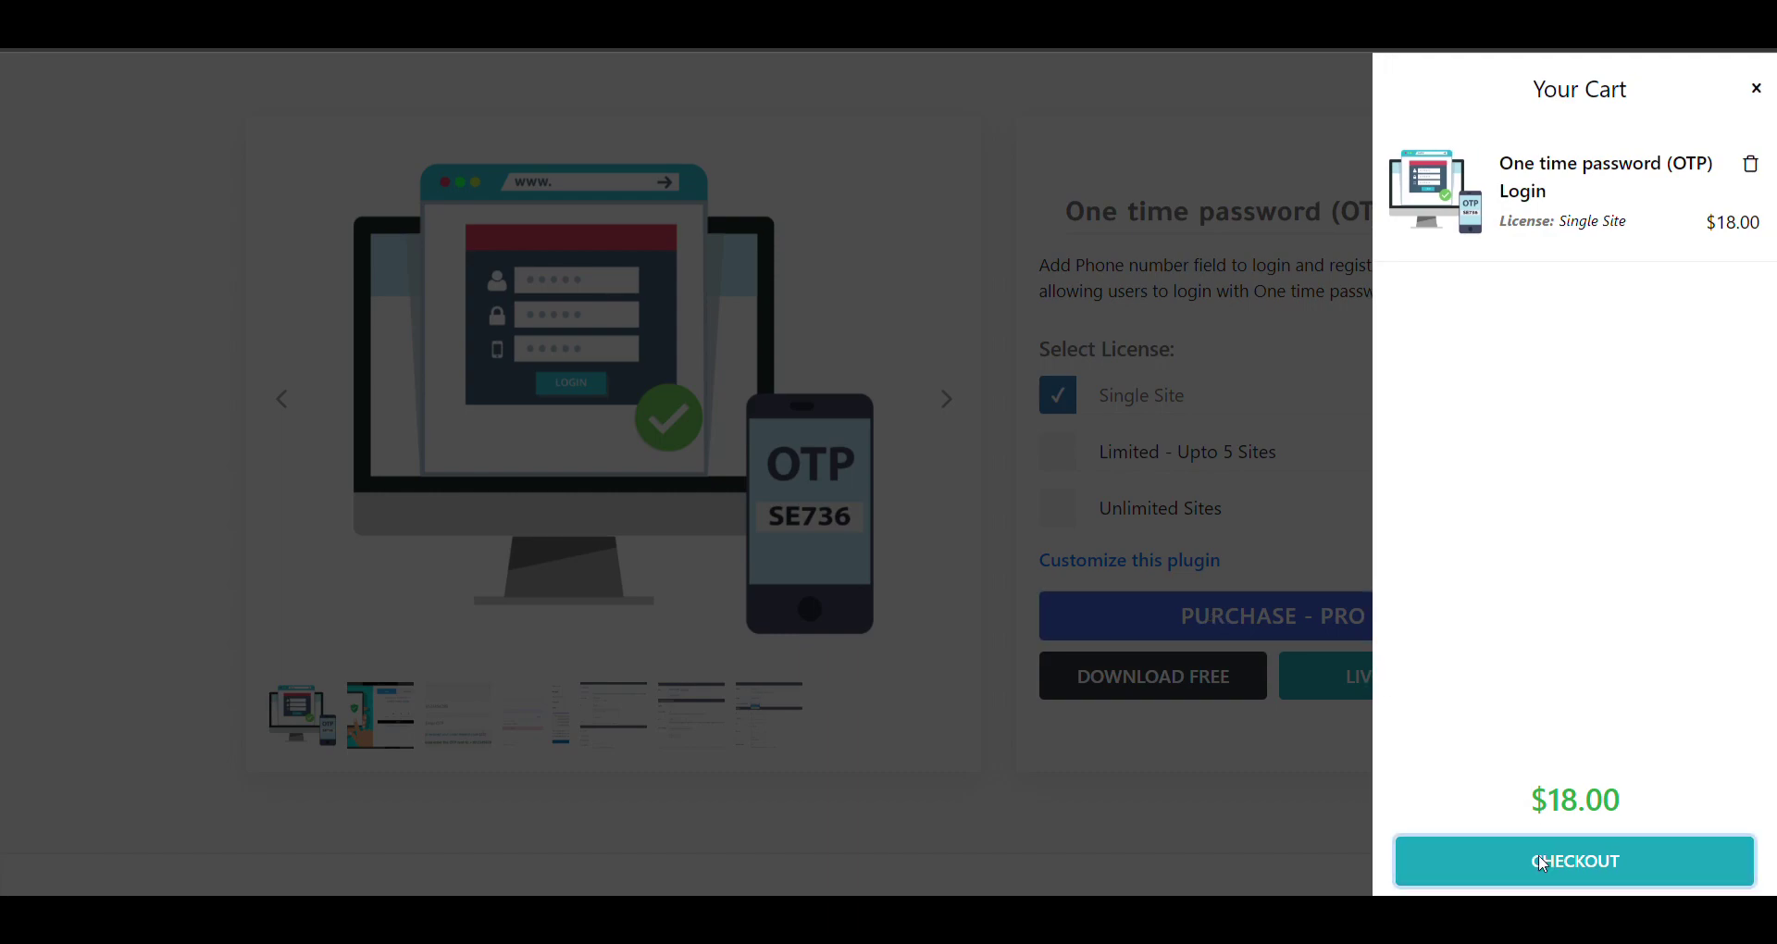
scroll(564, 315, down, 2)
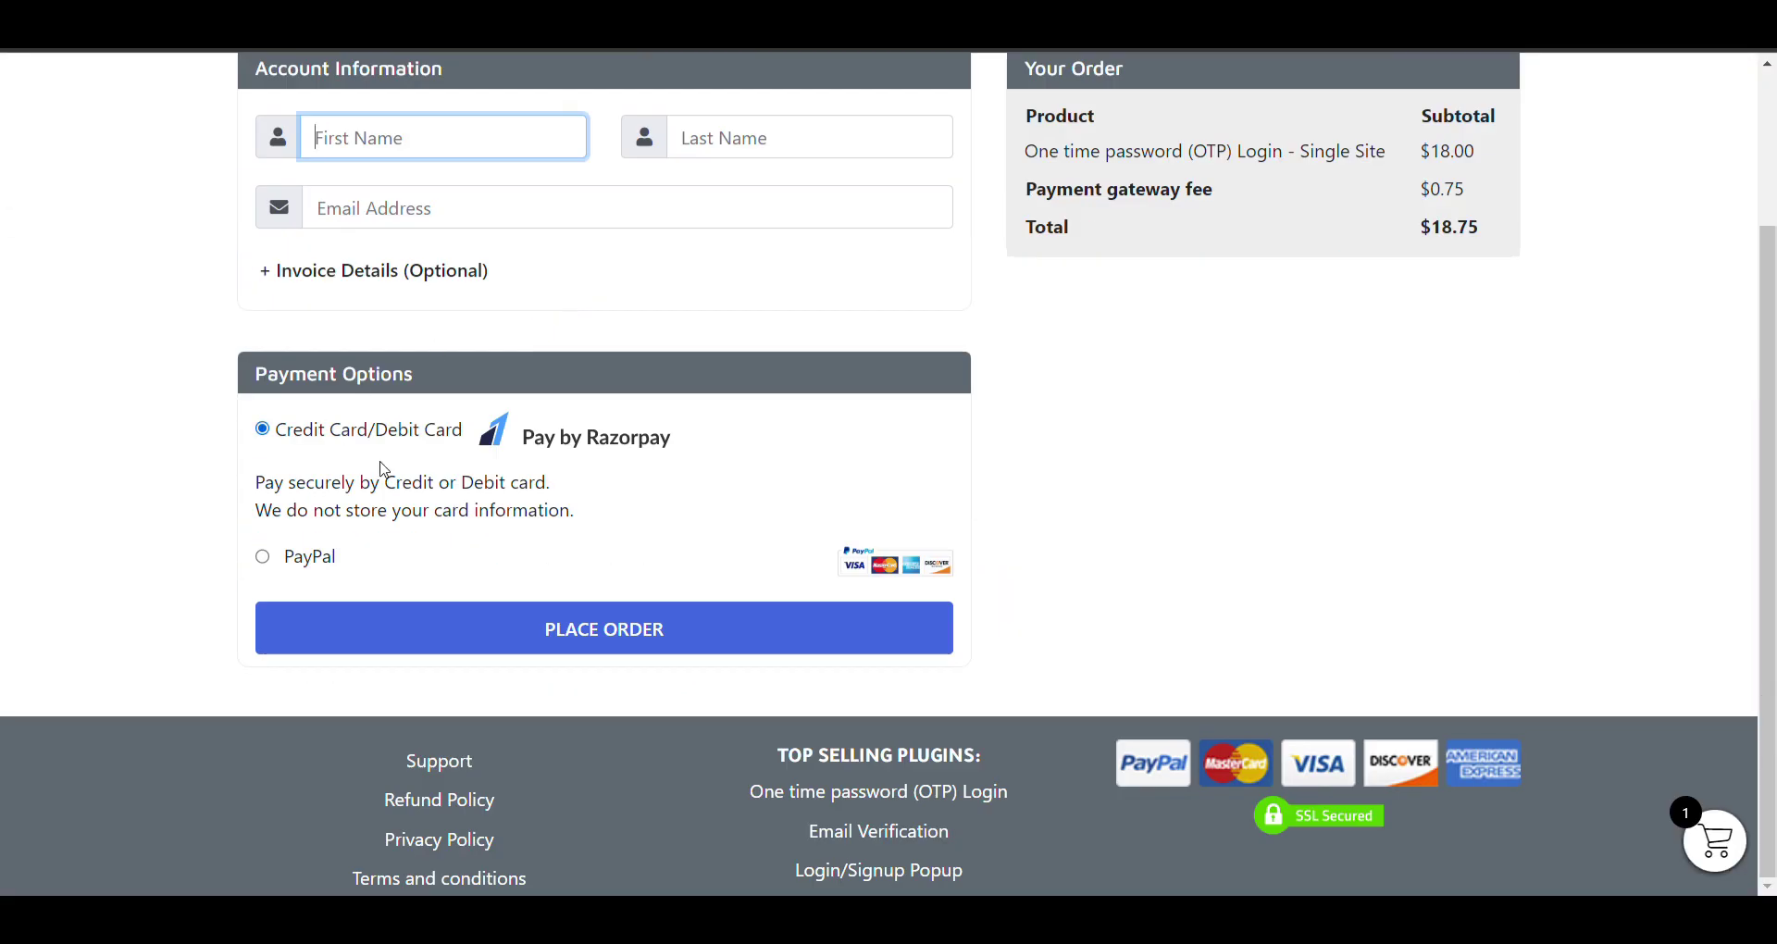
scroll(469, 463, up, 2)
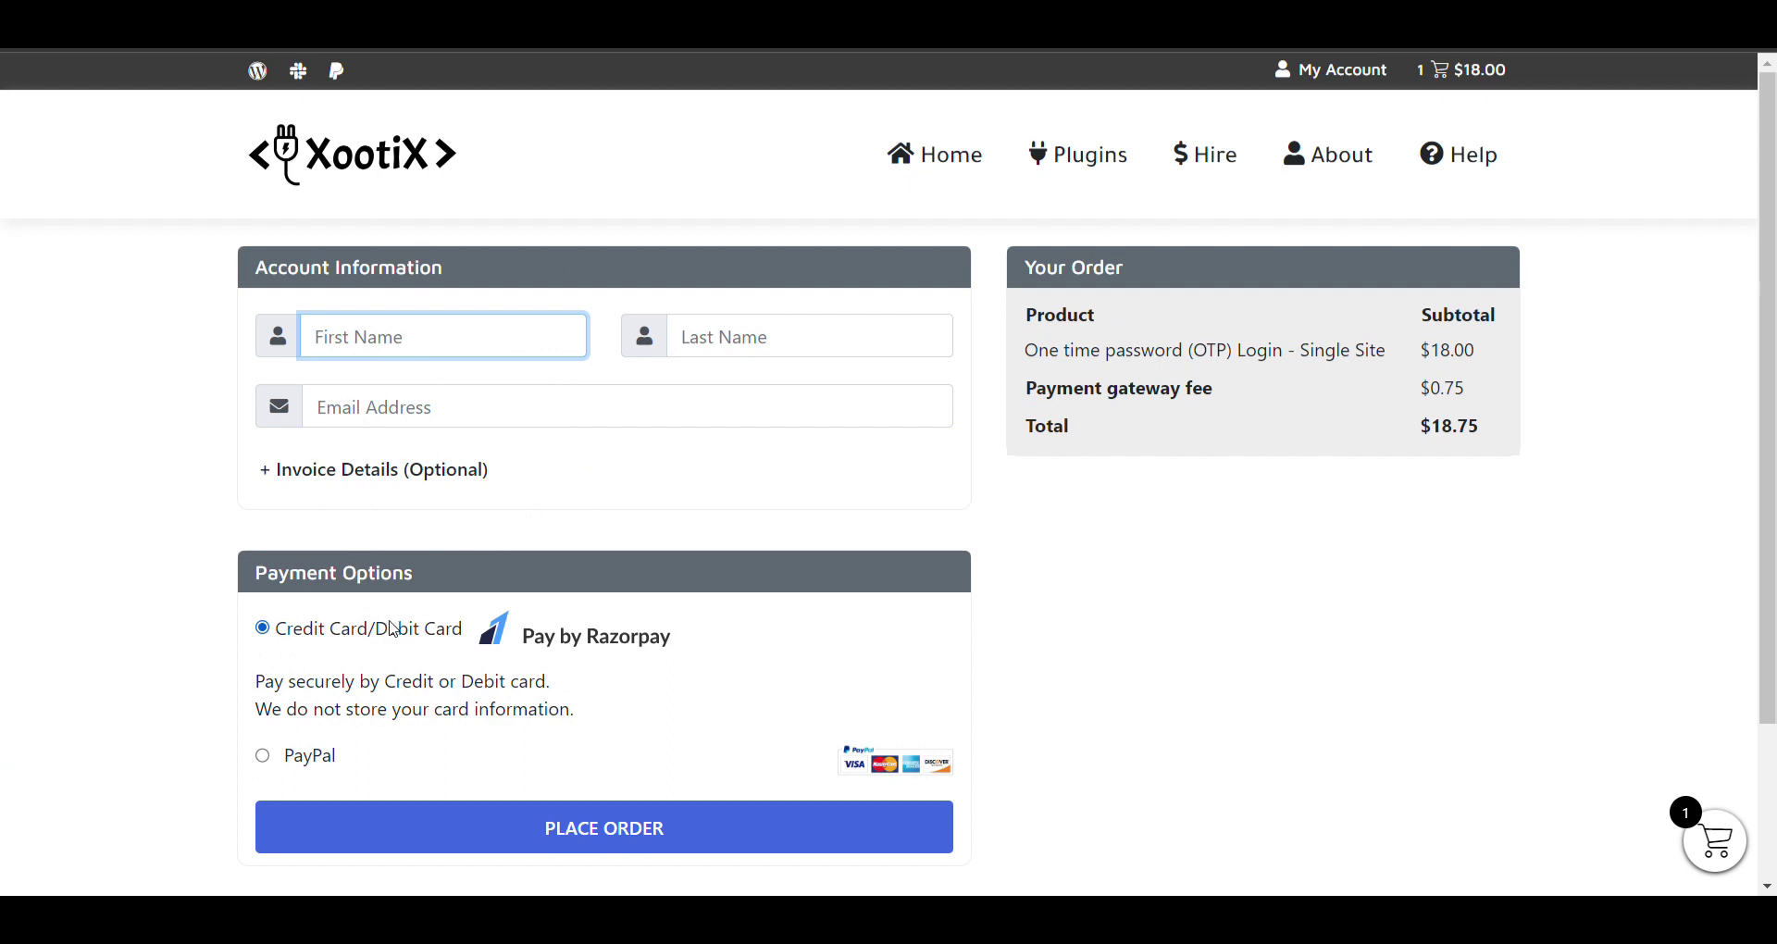
click(1356, 189)
click(1322, 74)
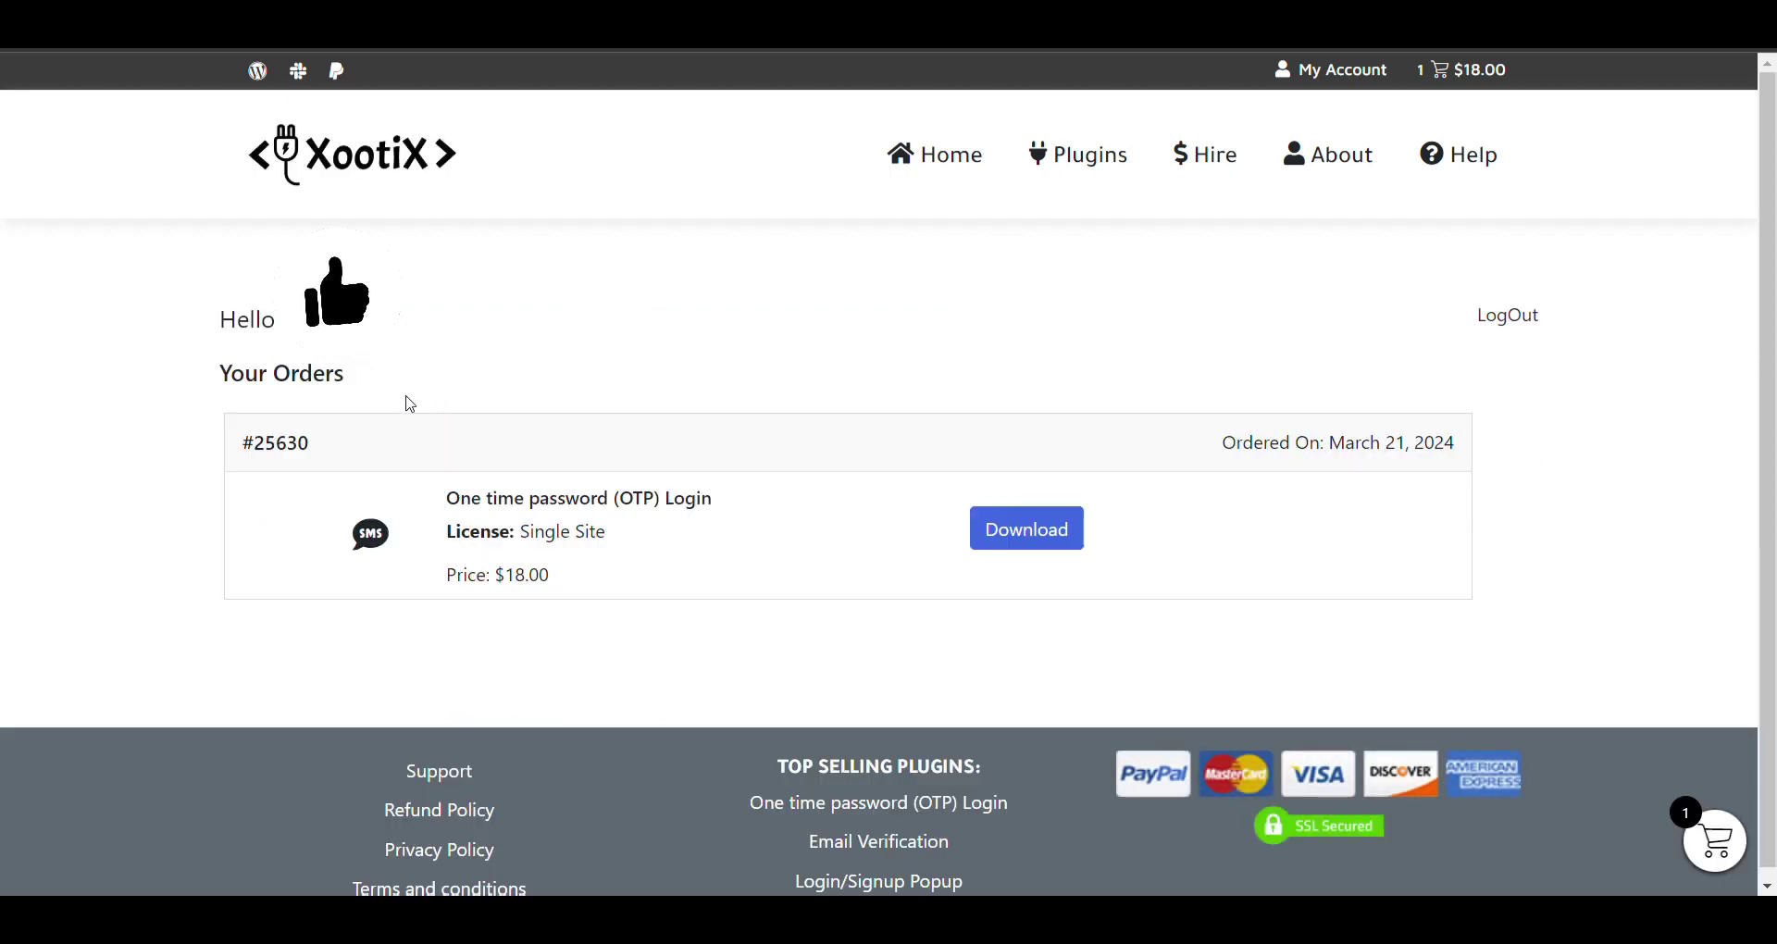
- Switch to the WordPress plugins page, start a new plugin upload and choose mobile-login-woocommerce-premium-1crpbs.zip
scroll(308, 463, down, 1)
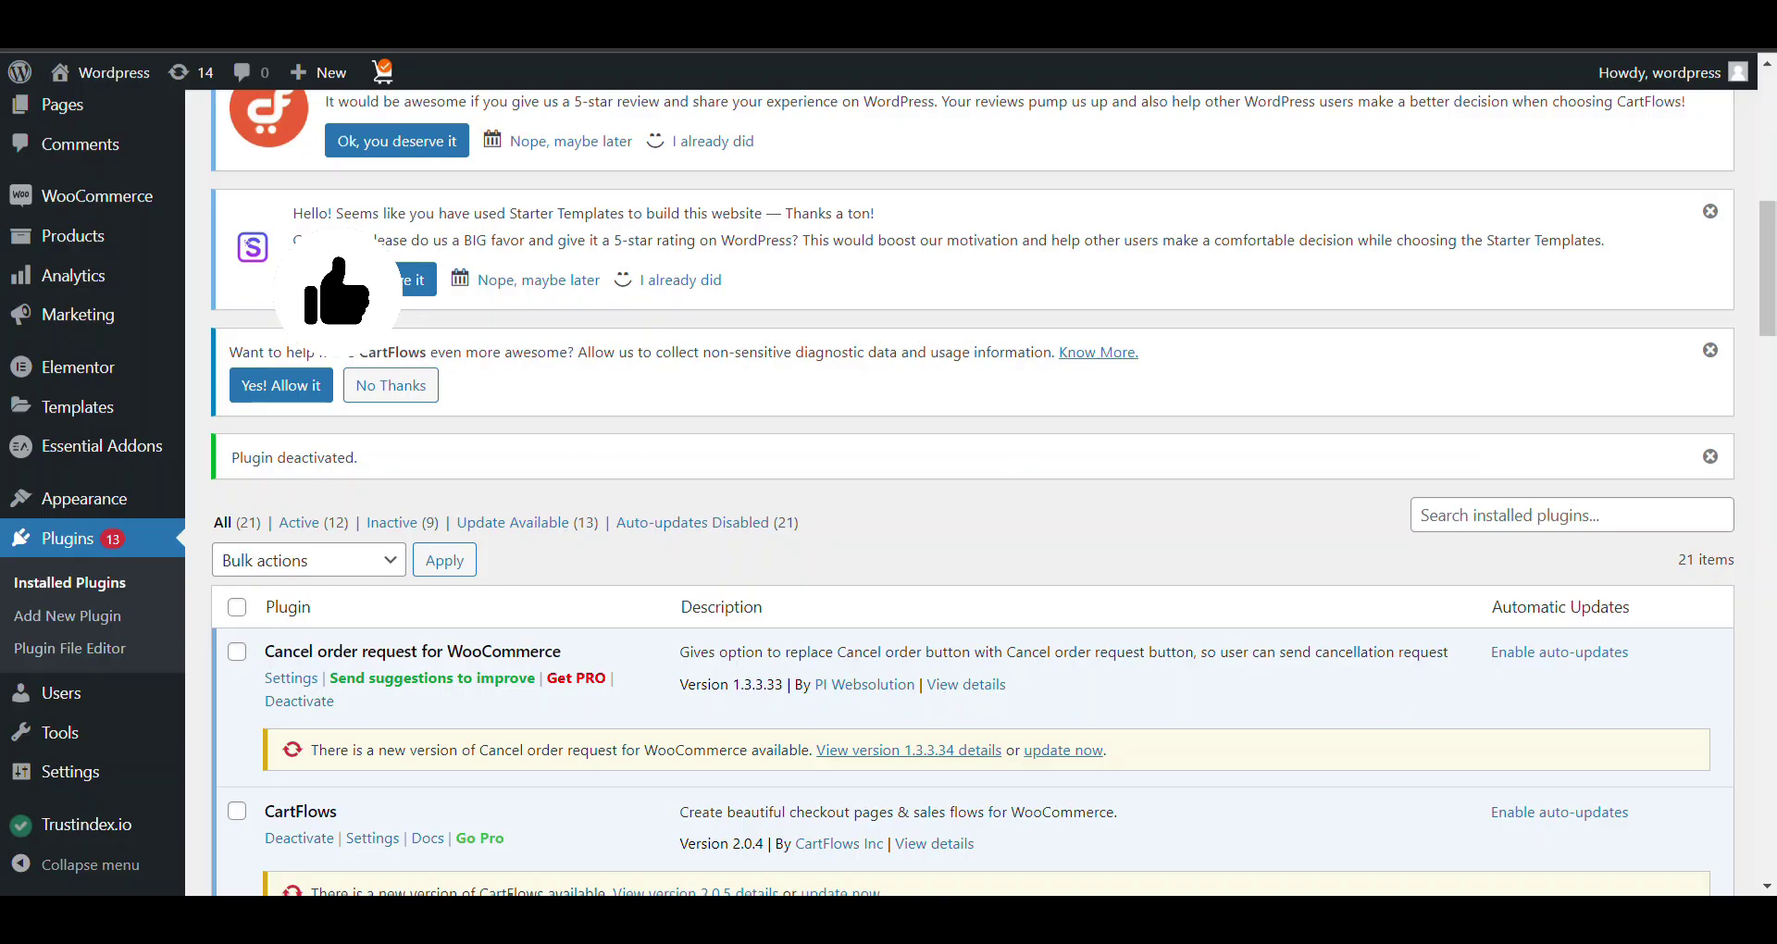
scroll(337, 289, up, 9)
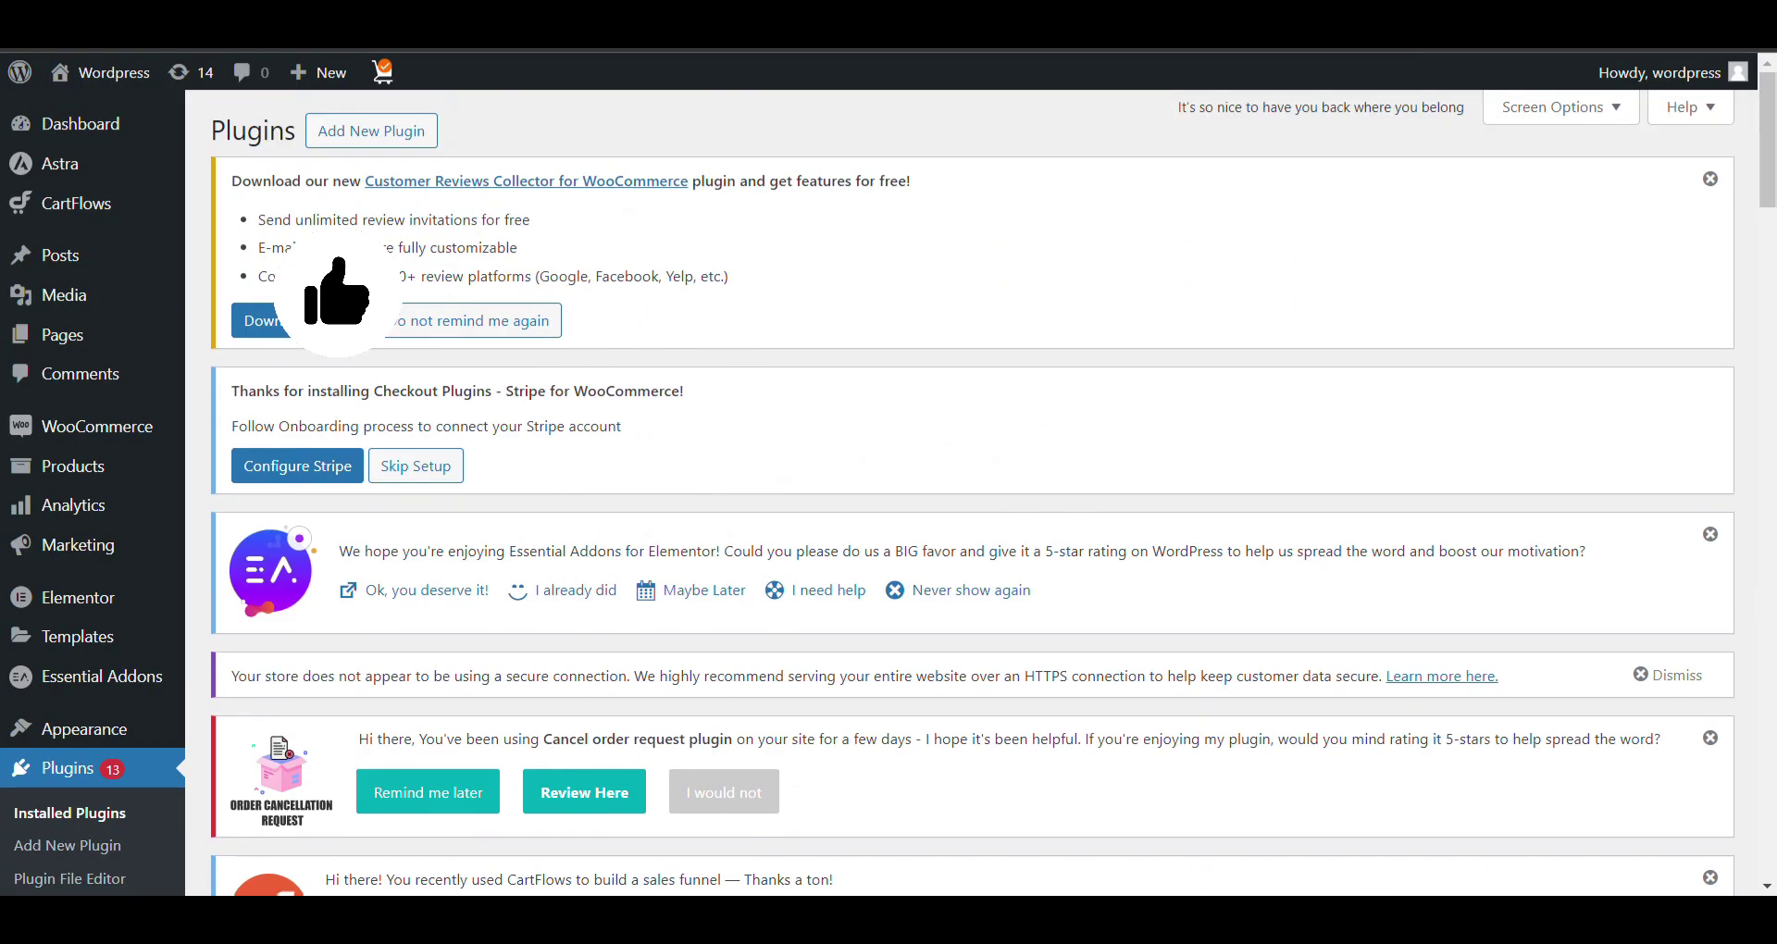
click(355, 135)
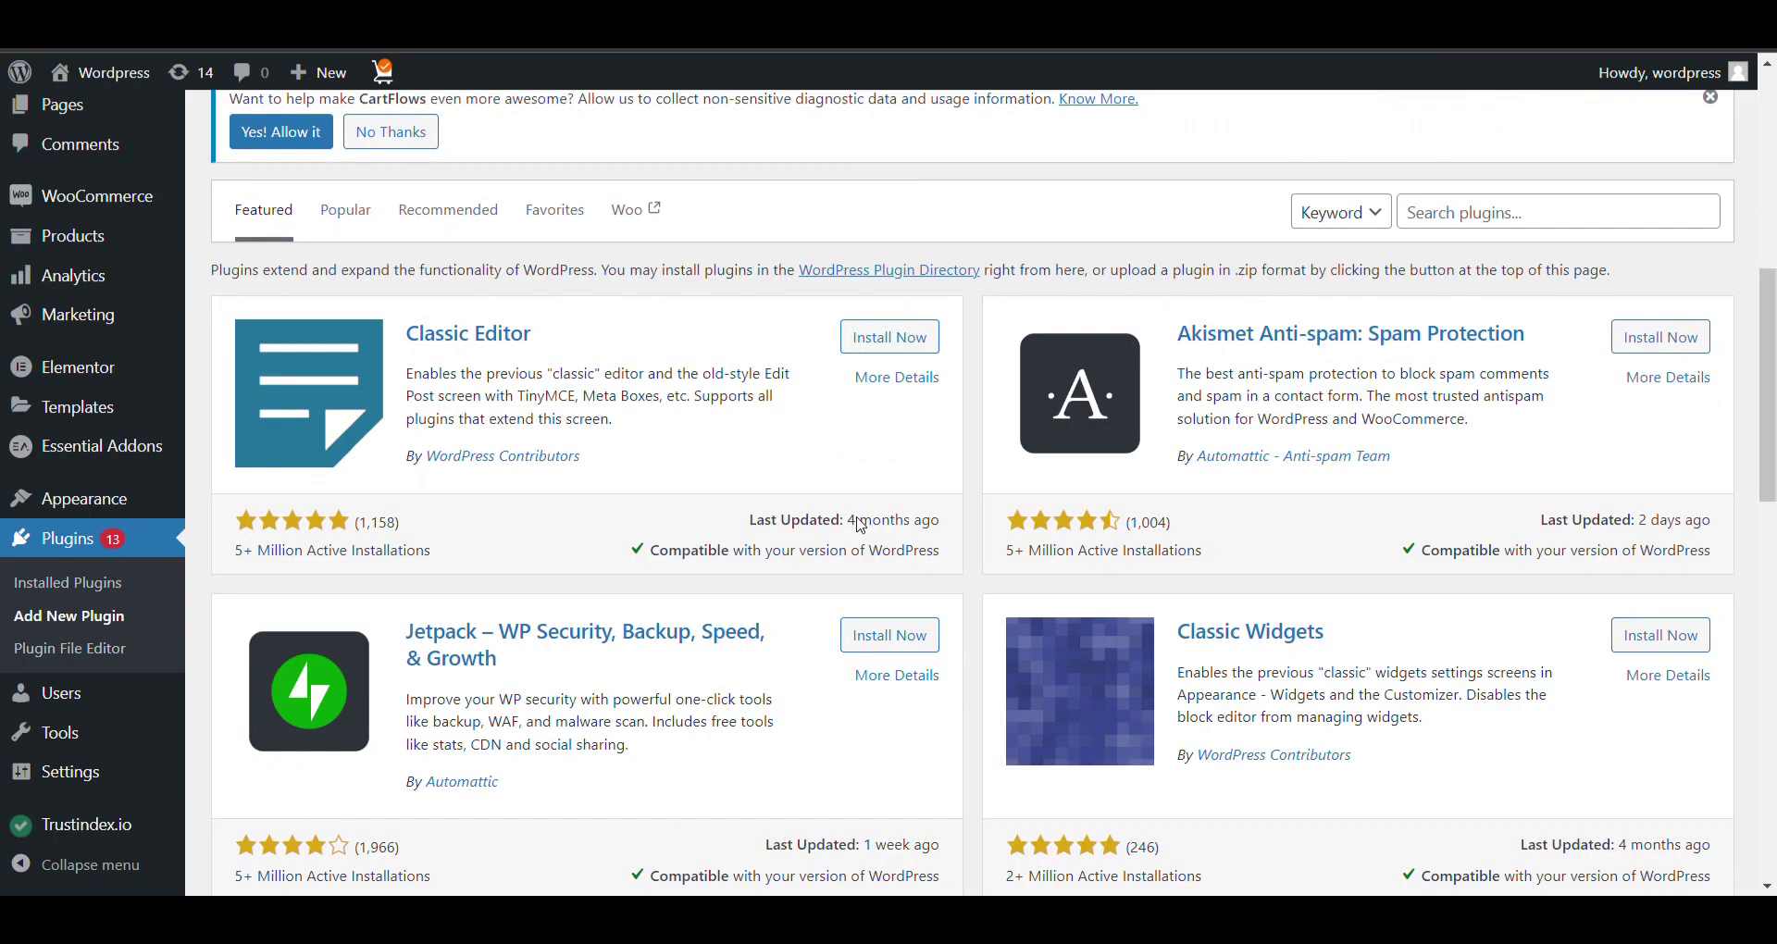
scroll(422, 370, up, 8)
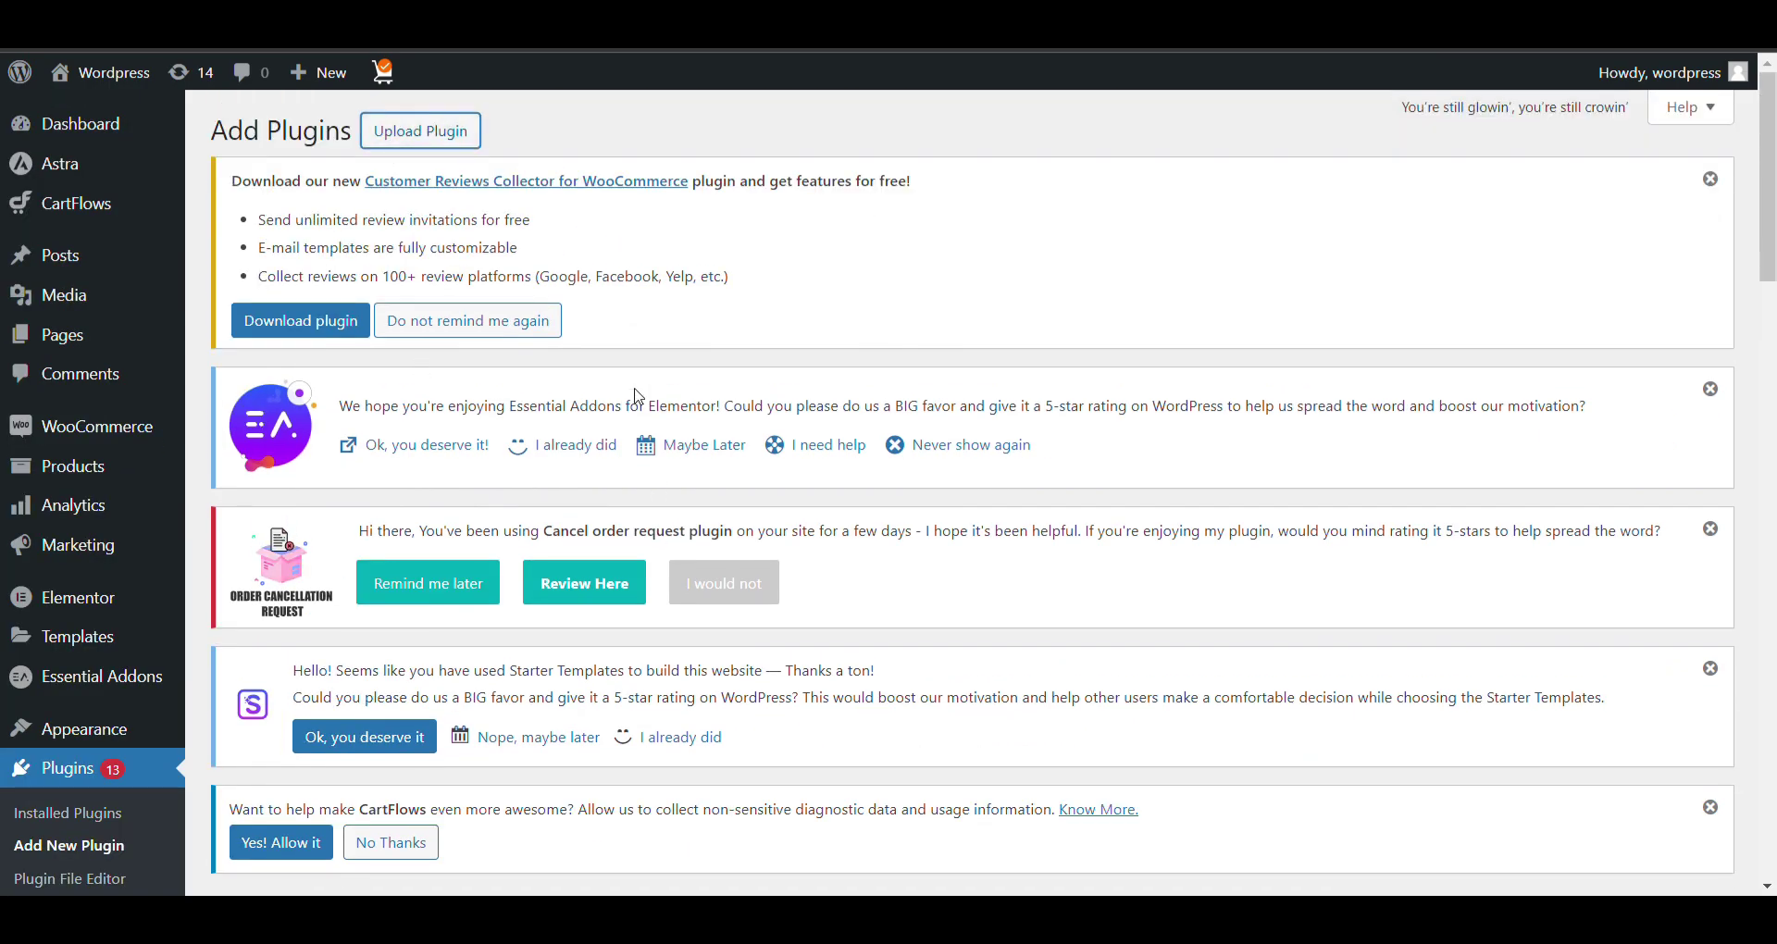
click(421, 130)
scroll(779, 500, down, 5)
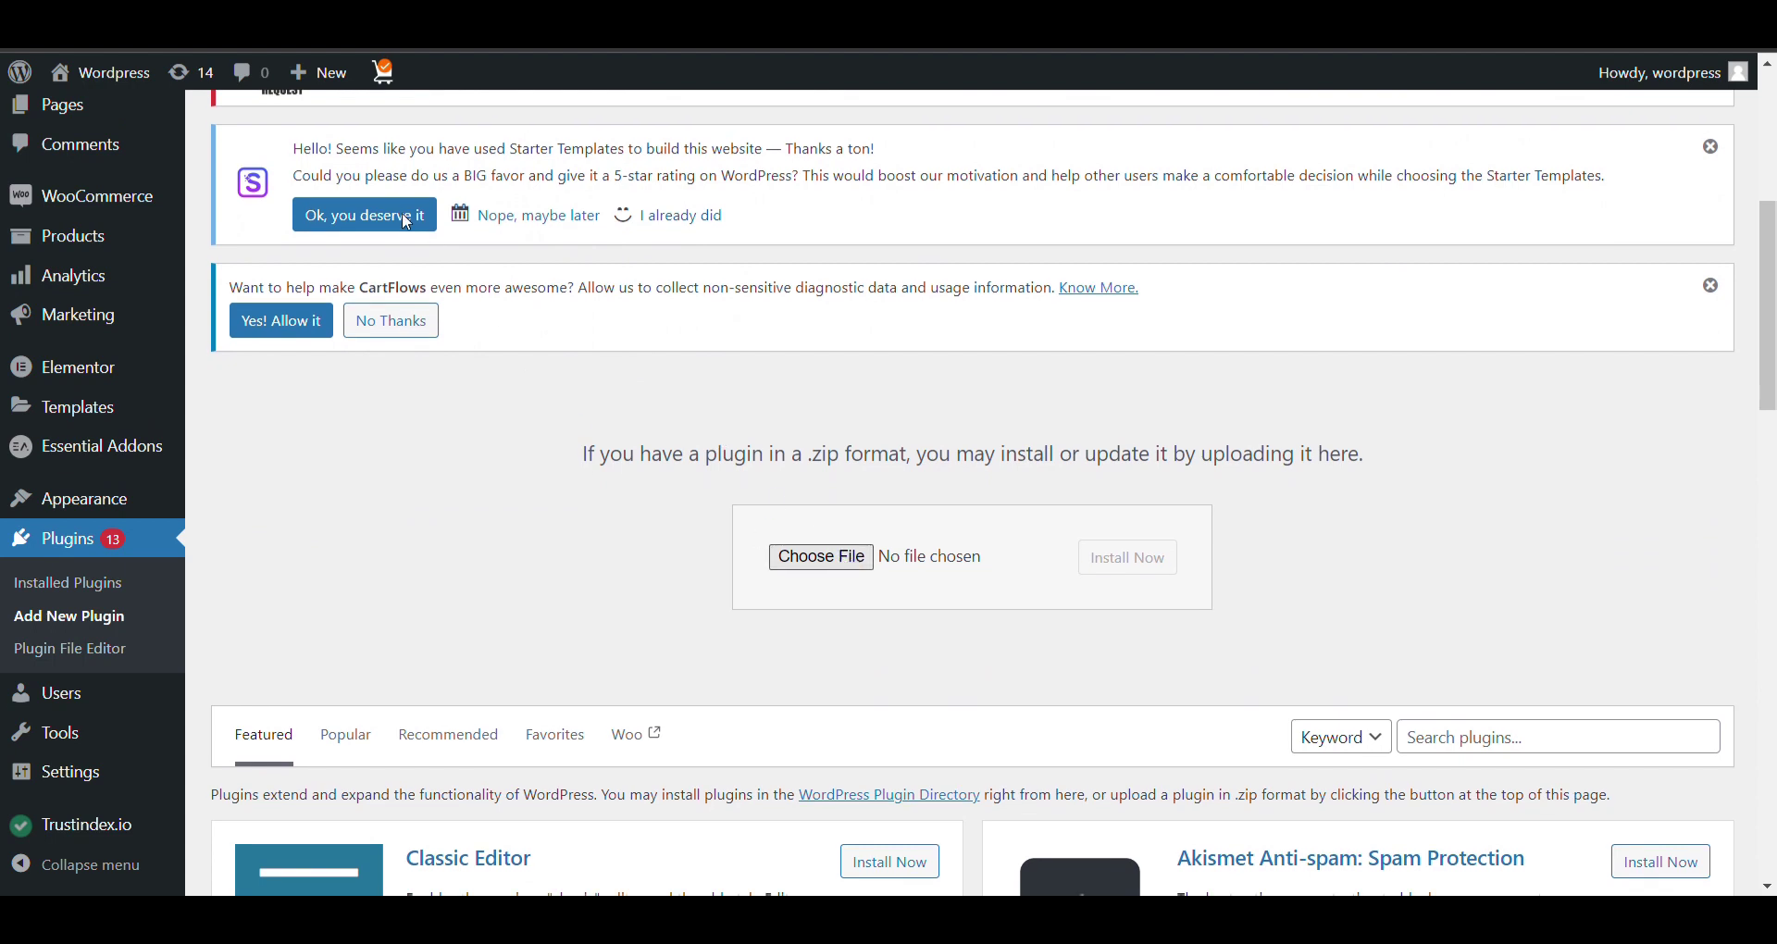
double_click(326, 163)
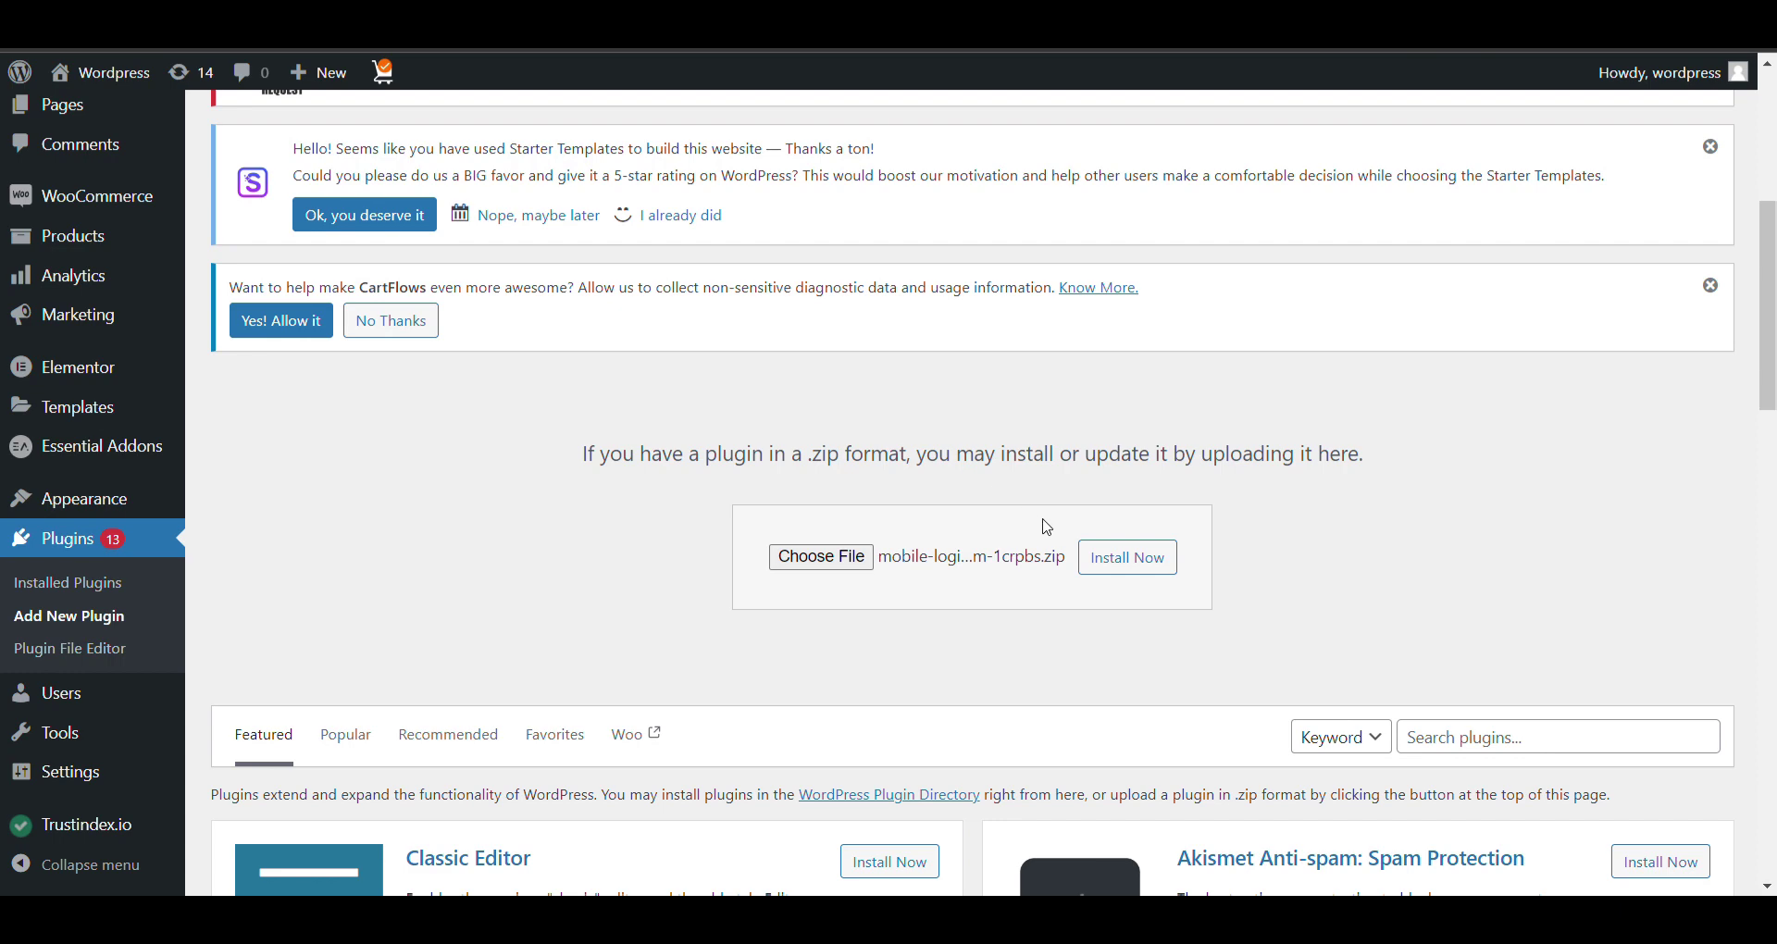
- Install and activate the plugin from the uploaded mobile-login-woocommerce-premium-1crpbs.zip file
click(1105, 561)
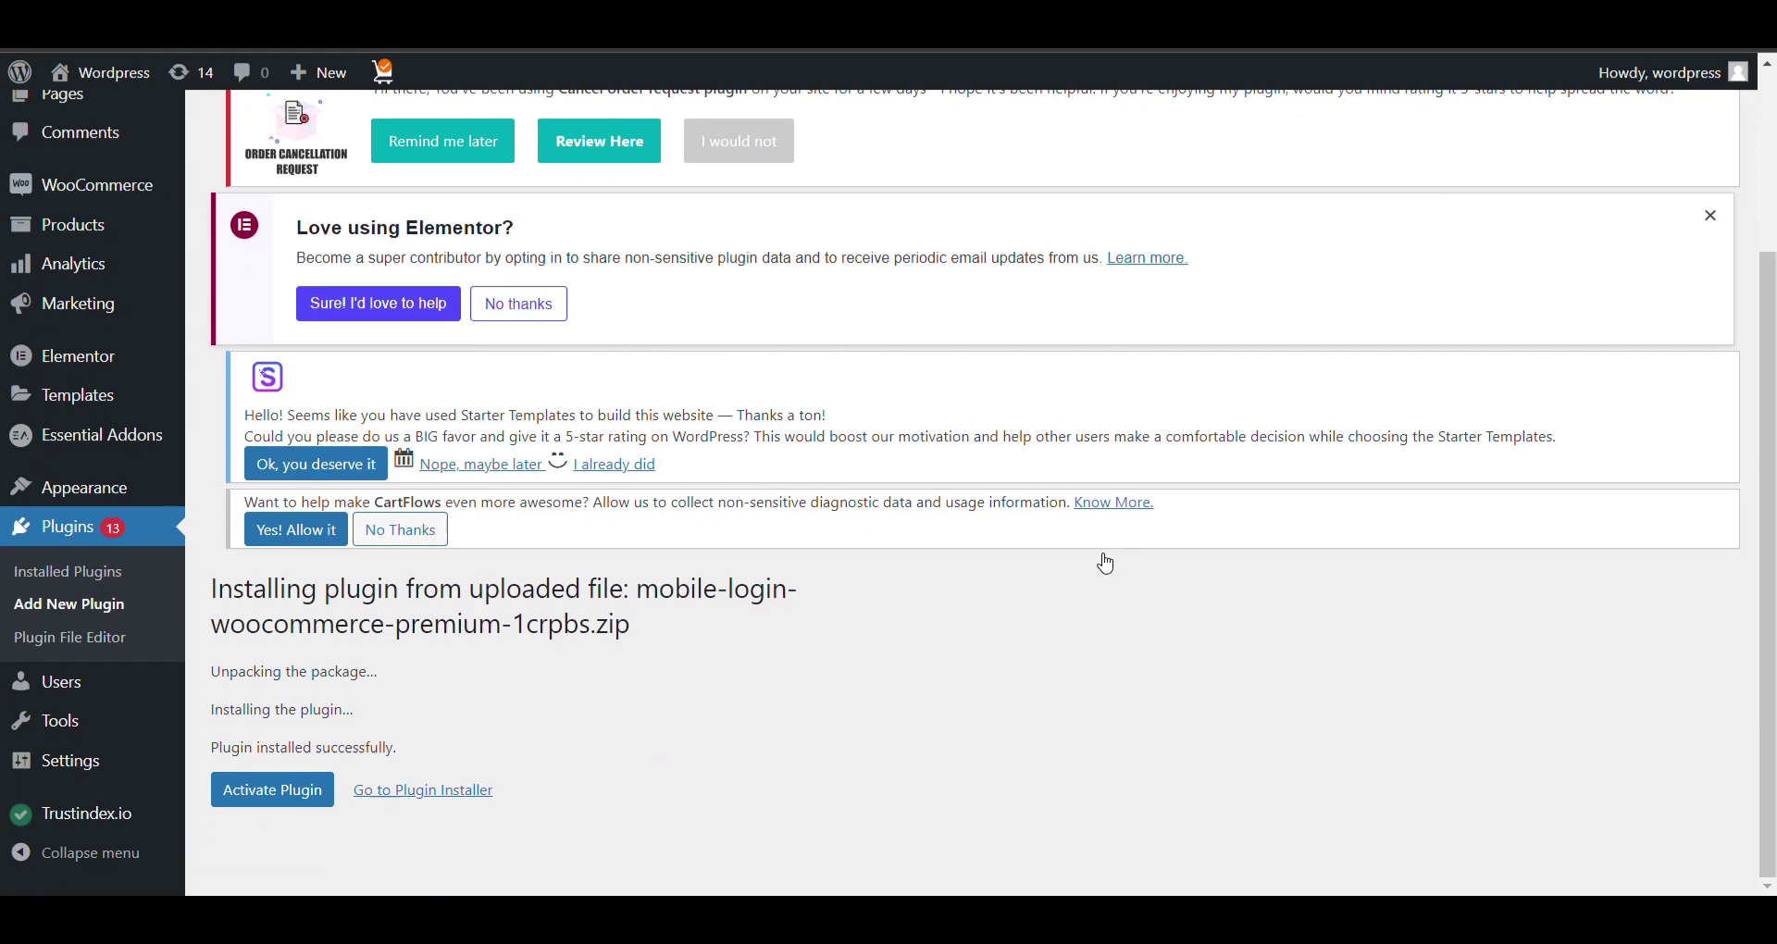
click(263, 794)
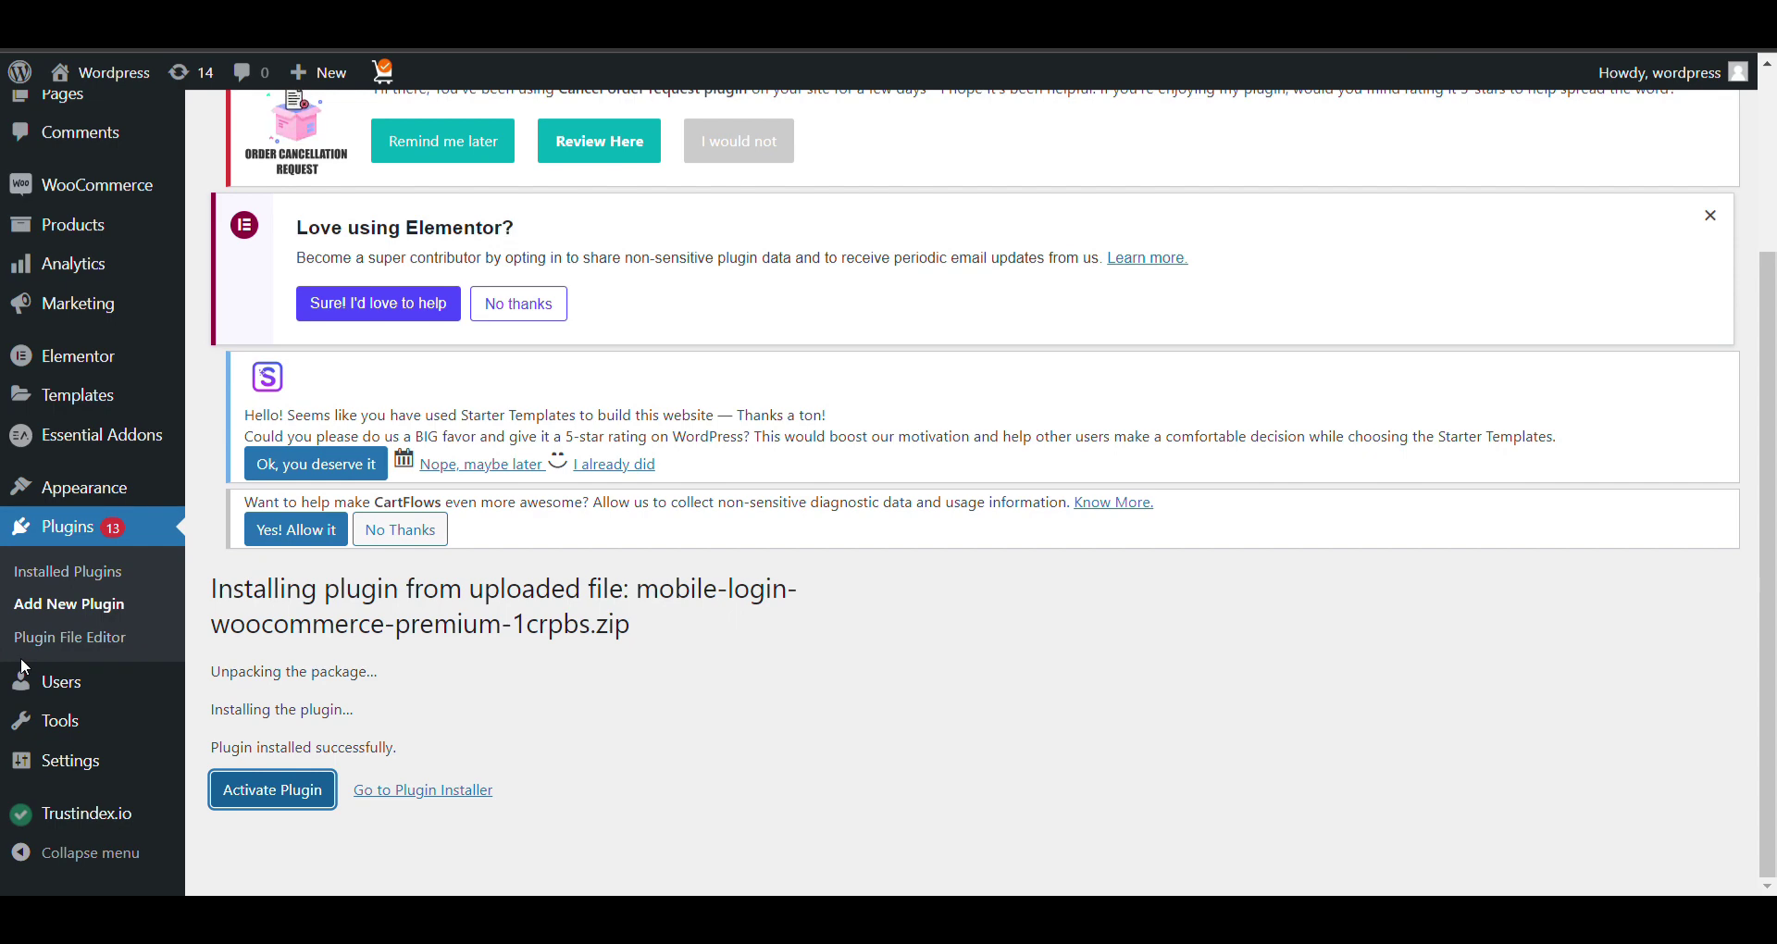
scroll(37, 741, down, 5)
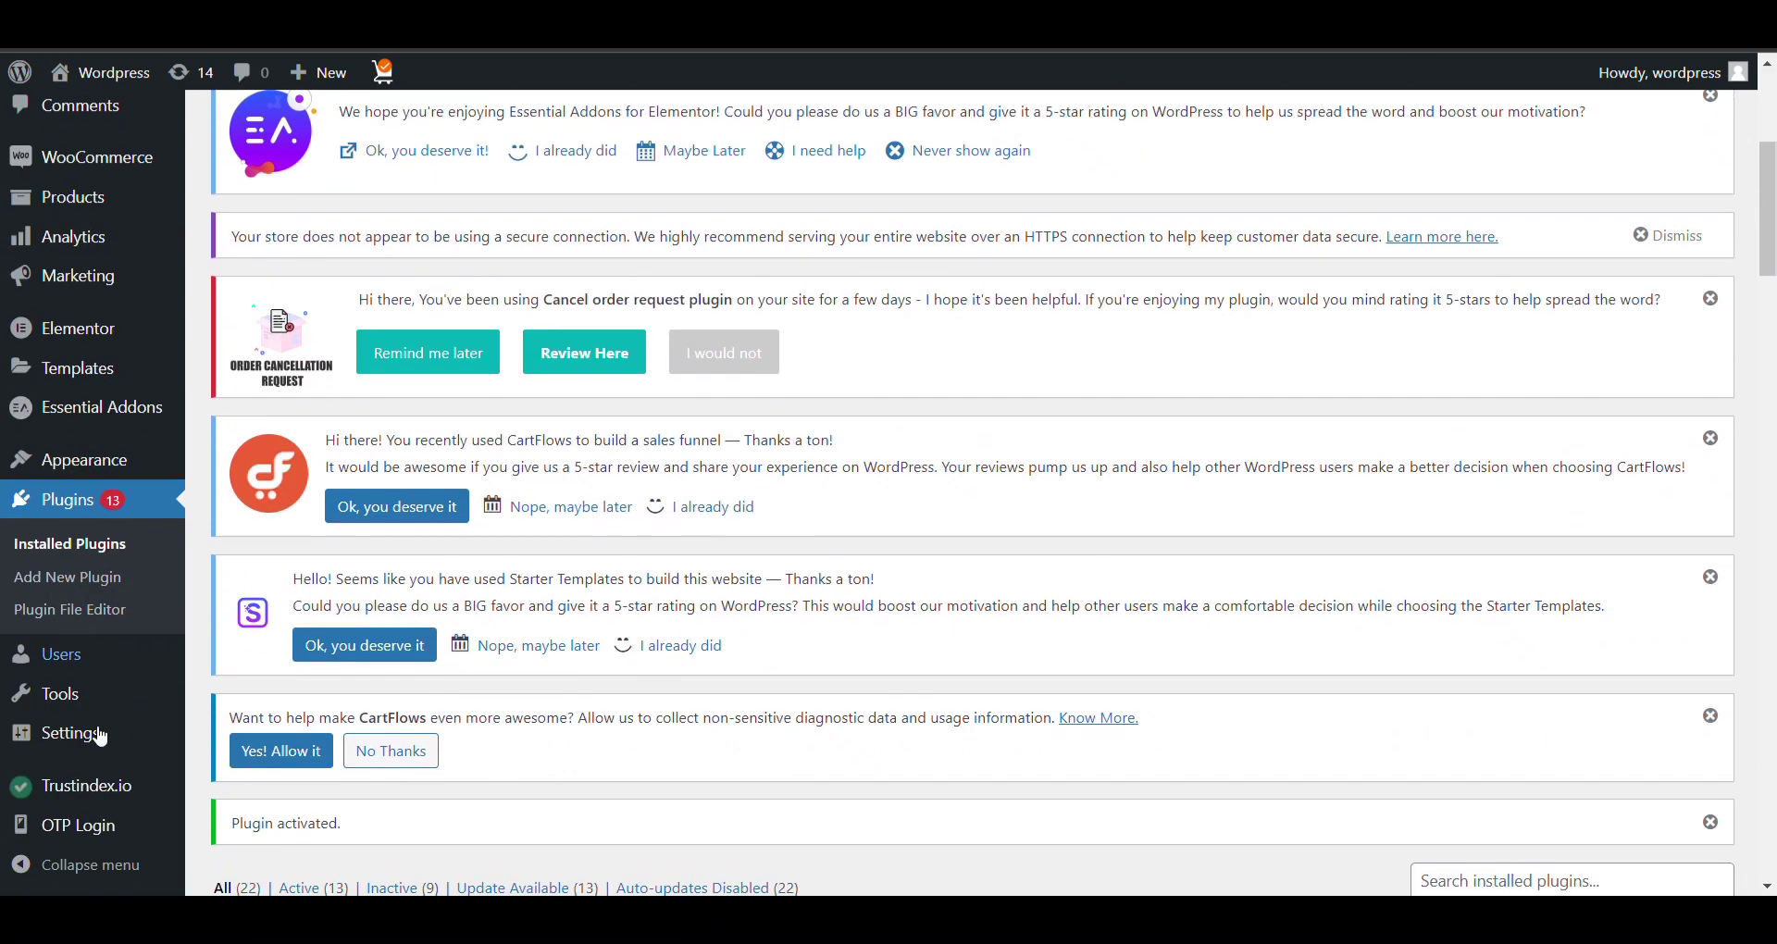
- Open the OTP Login plugin settings and review the phone options in the Main and OTP sections
click(54, 831)
scroll(618, 648, down, 10)
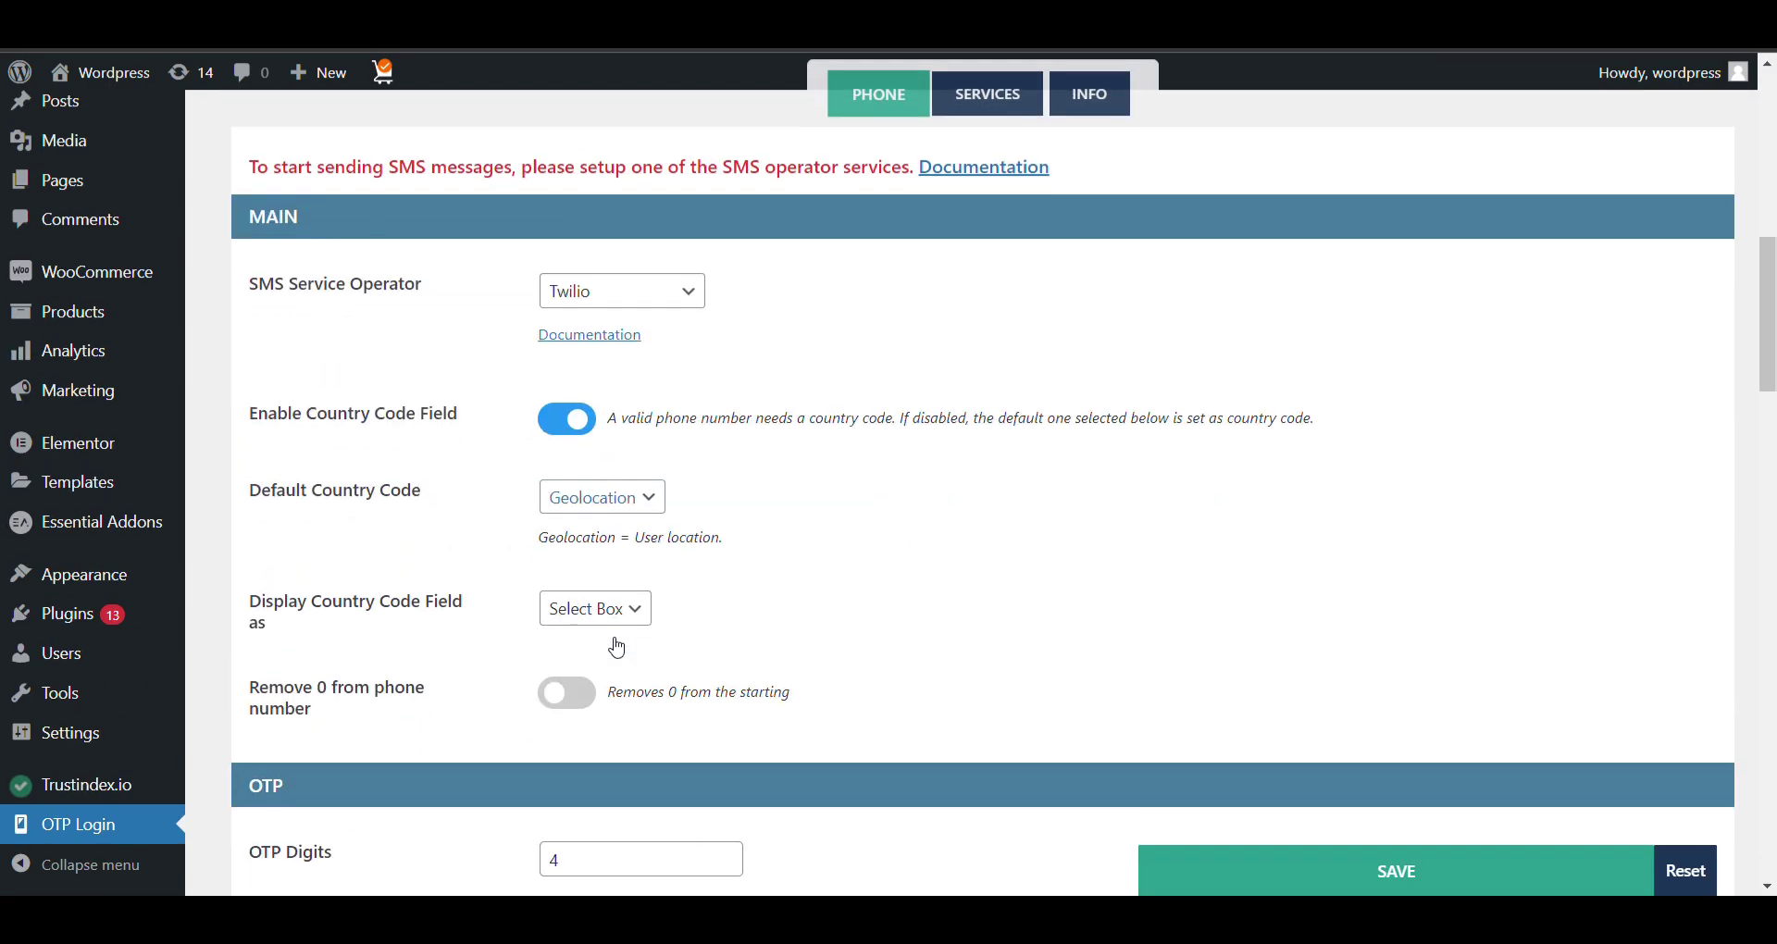
scroll(481, 473, down, 5)
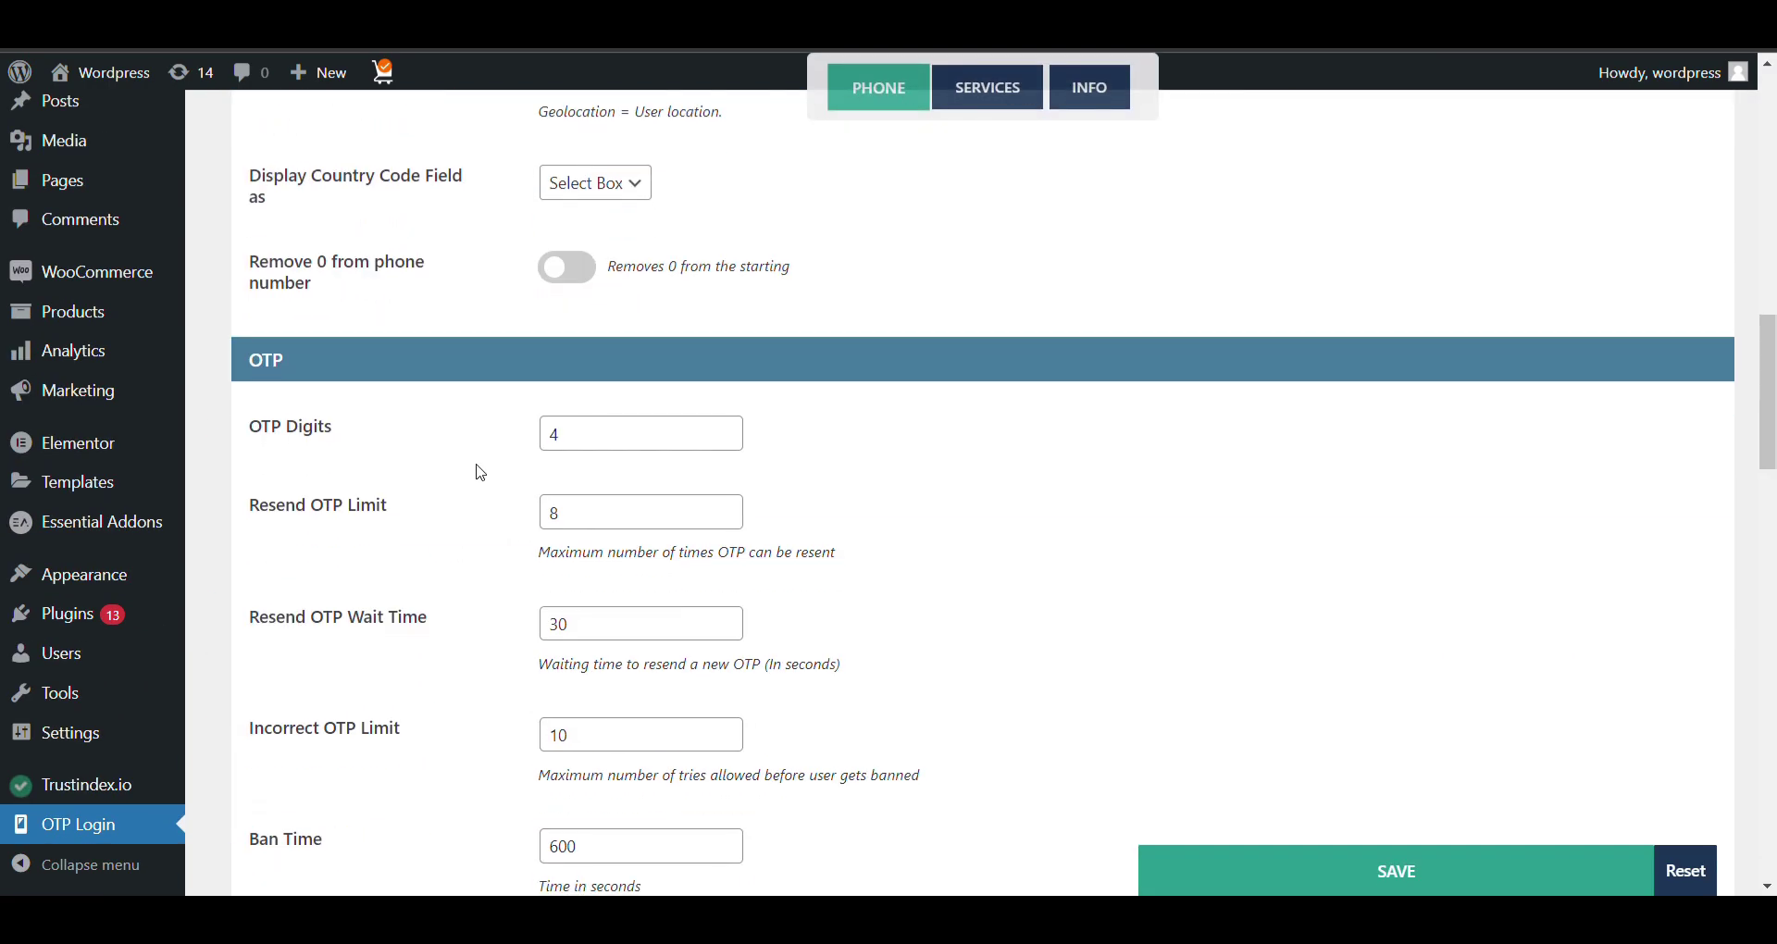
scroll(481, 473, up, 7)
scroll(681, 451, down, 1)
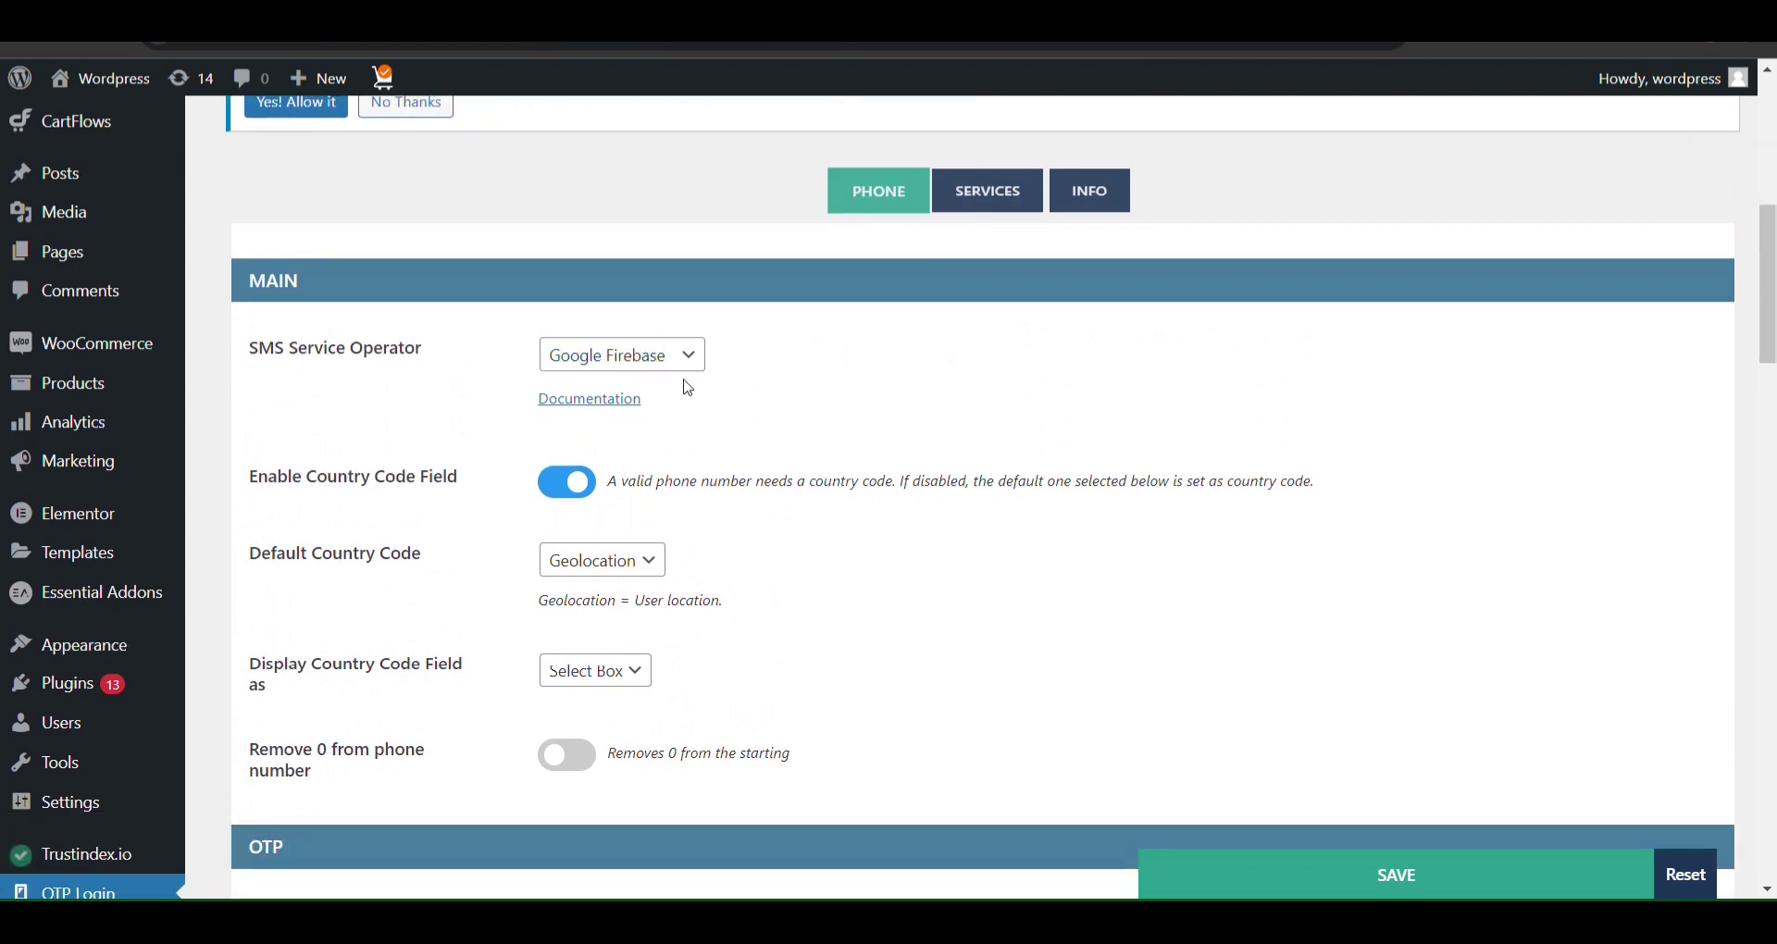
scroll(688, 387, down, 5)
scroll(574, 450, down, 8)
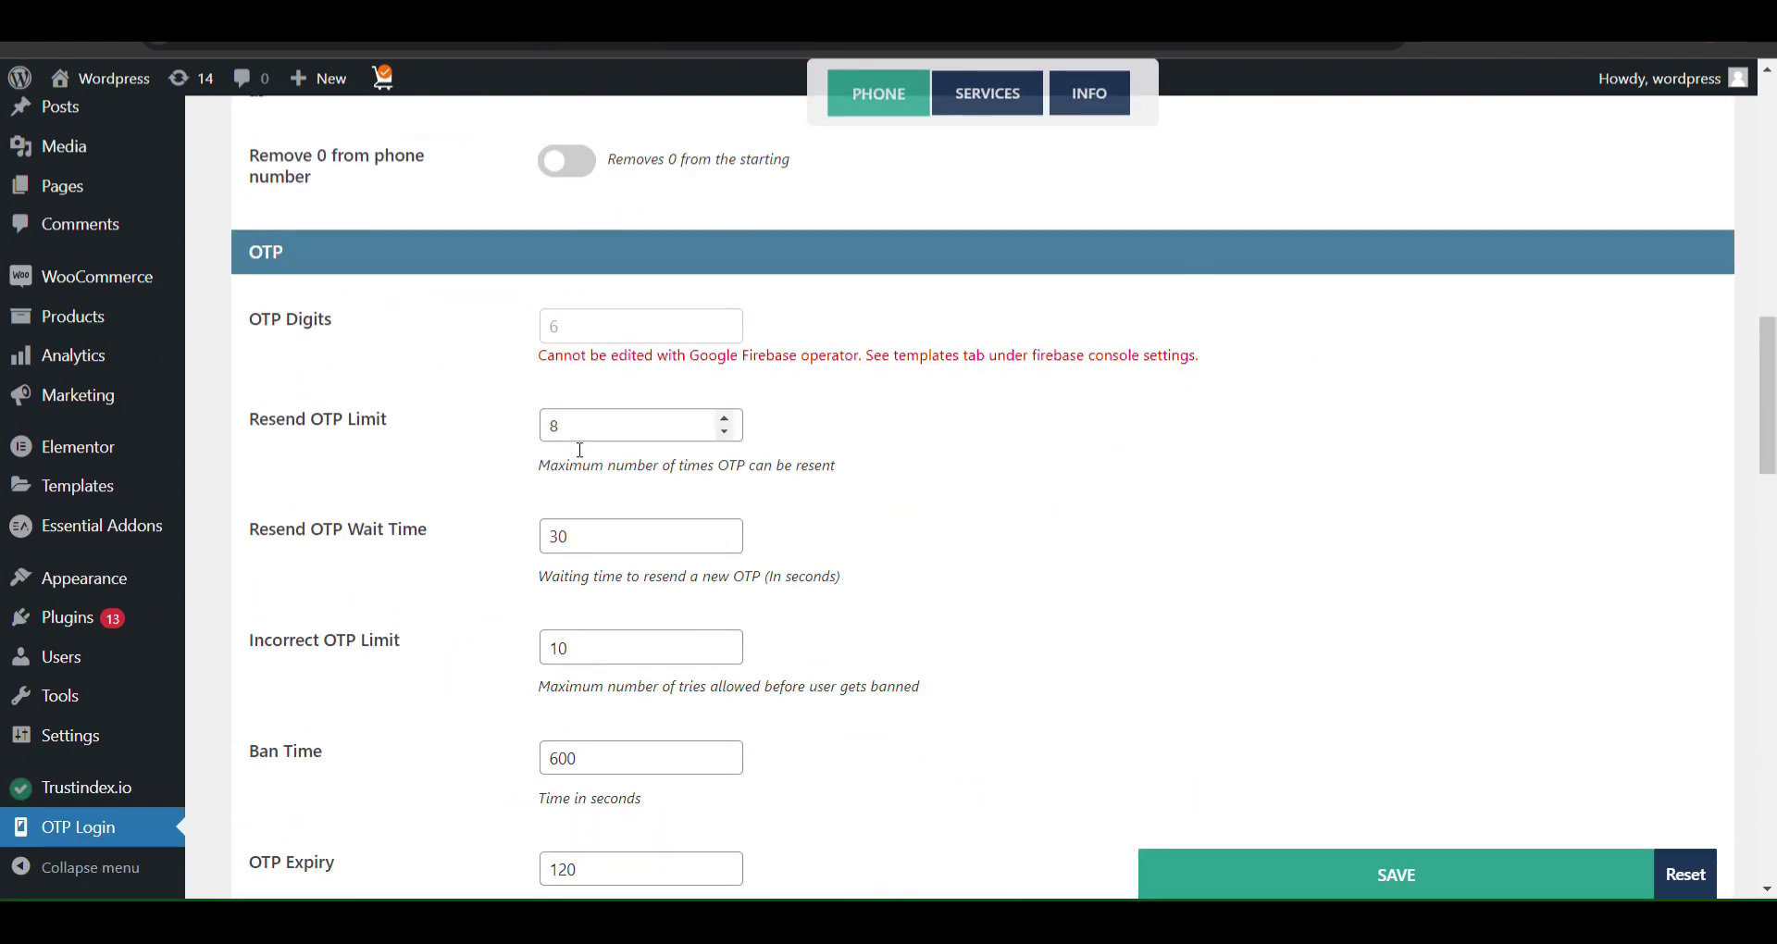
- Configure the Register section with phone verification enabled, a Required phone field and automatic form submission
click(583, 400)
scroll(587, 403, down, 1)
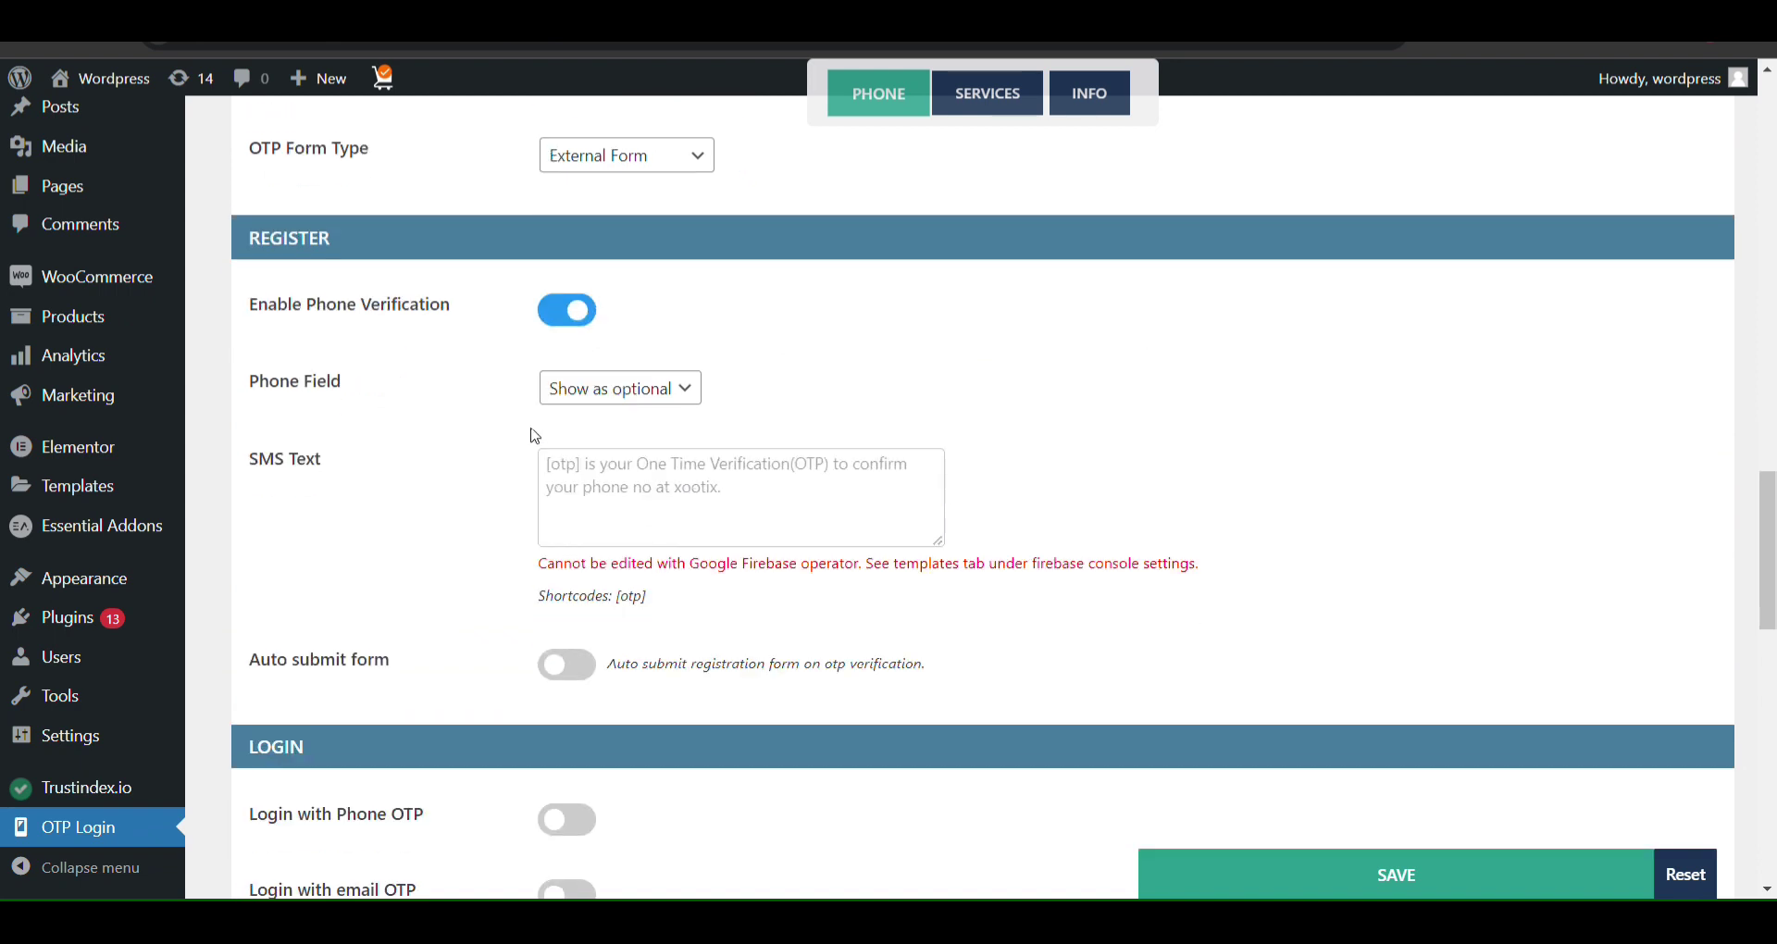
click(607, 396)
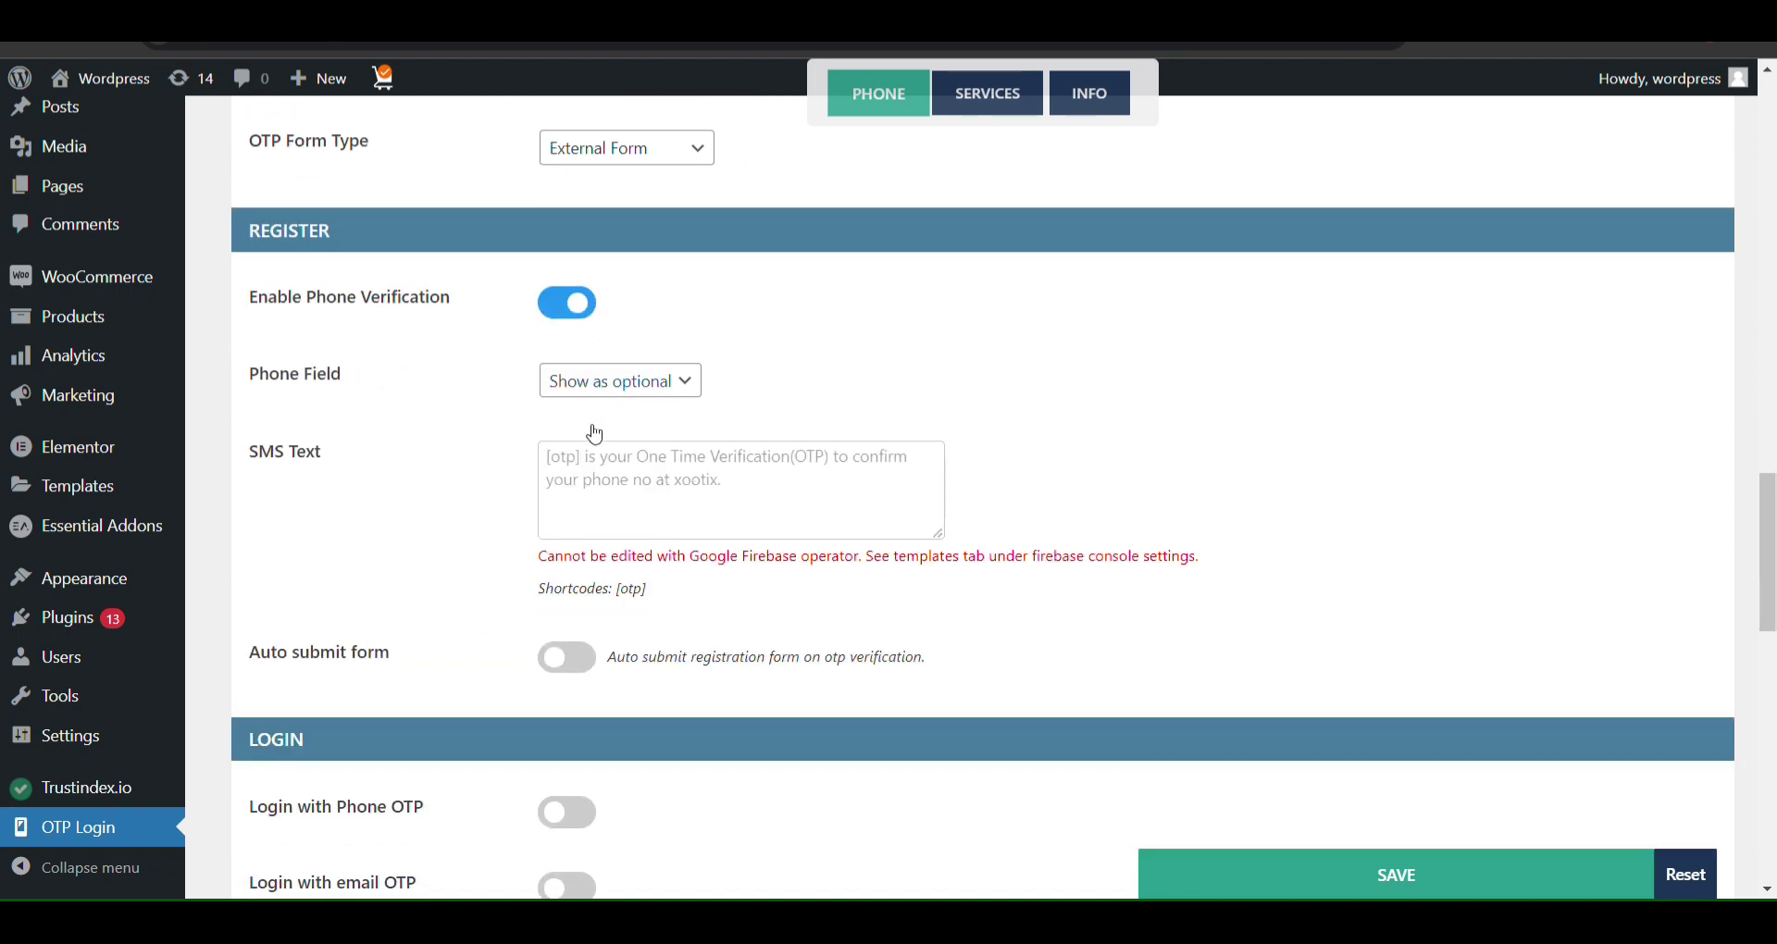
click(587, 428)
scroll(506, 331, down, 1)
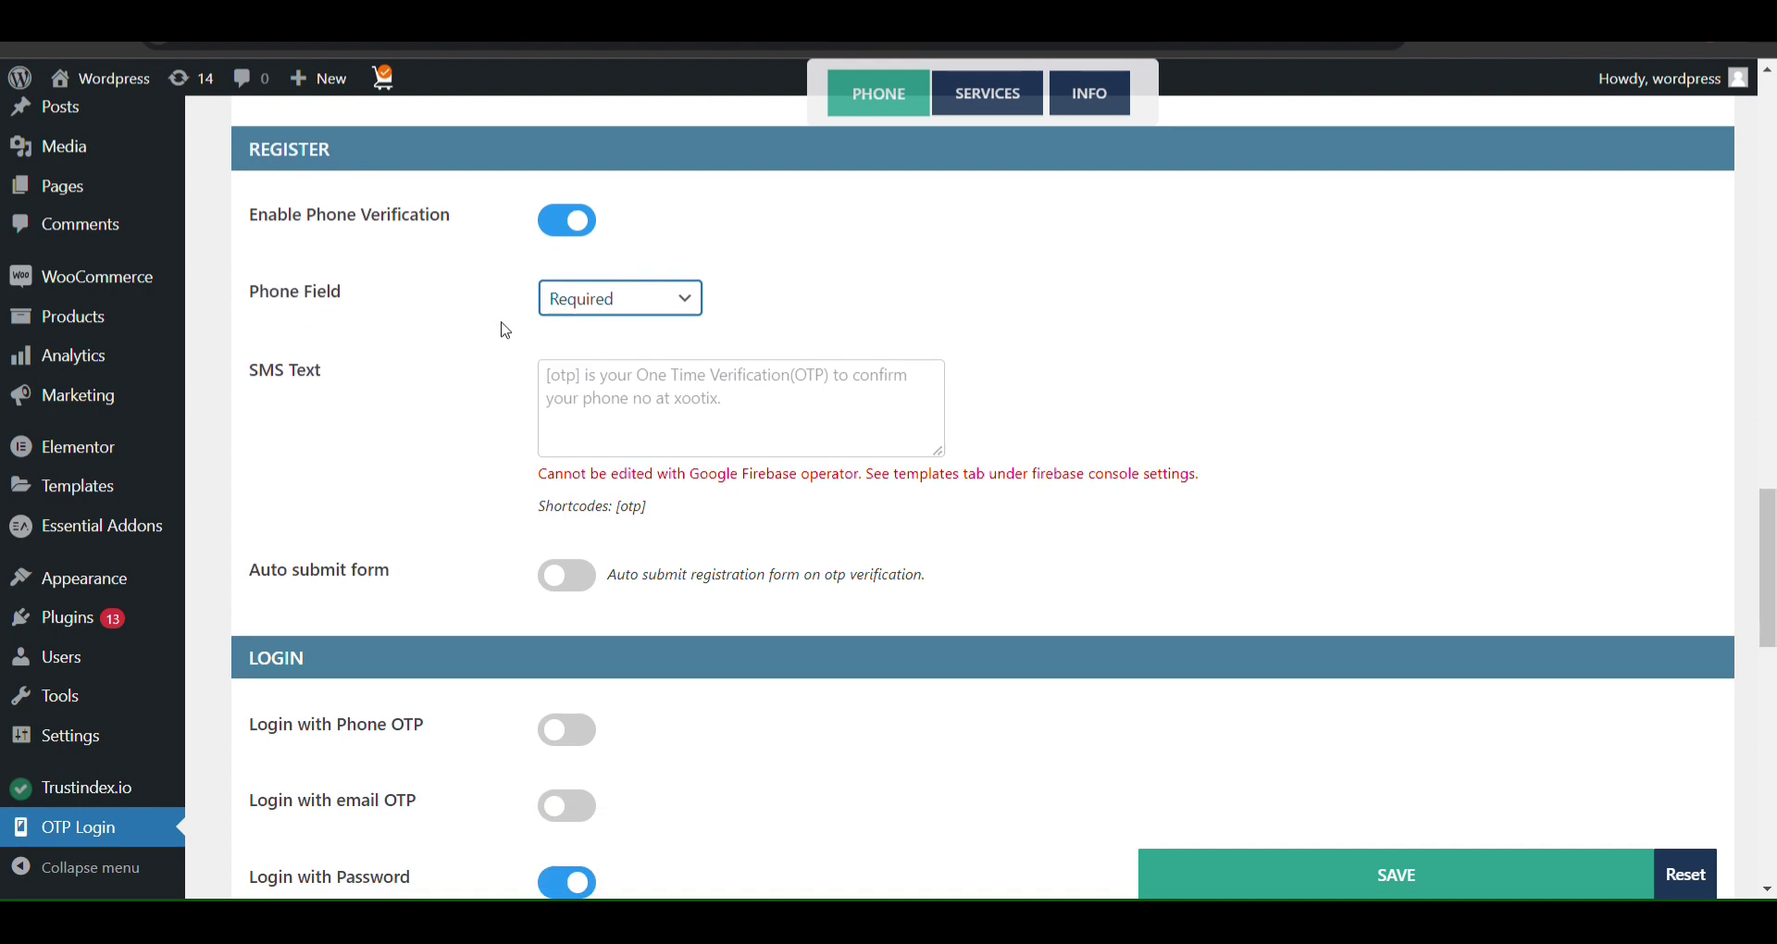
click(562, 582)
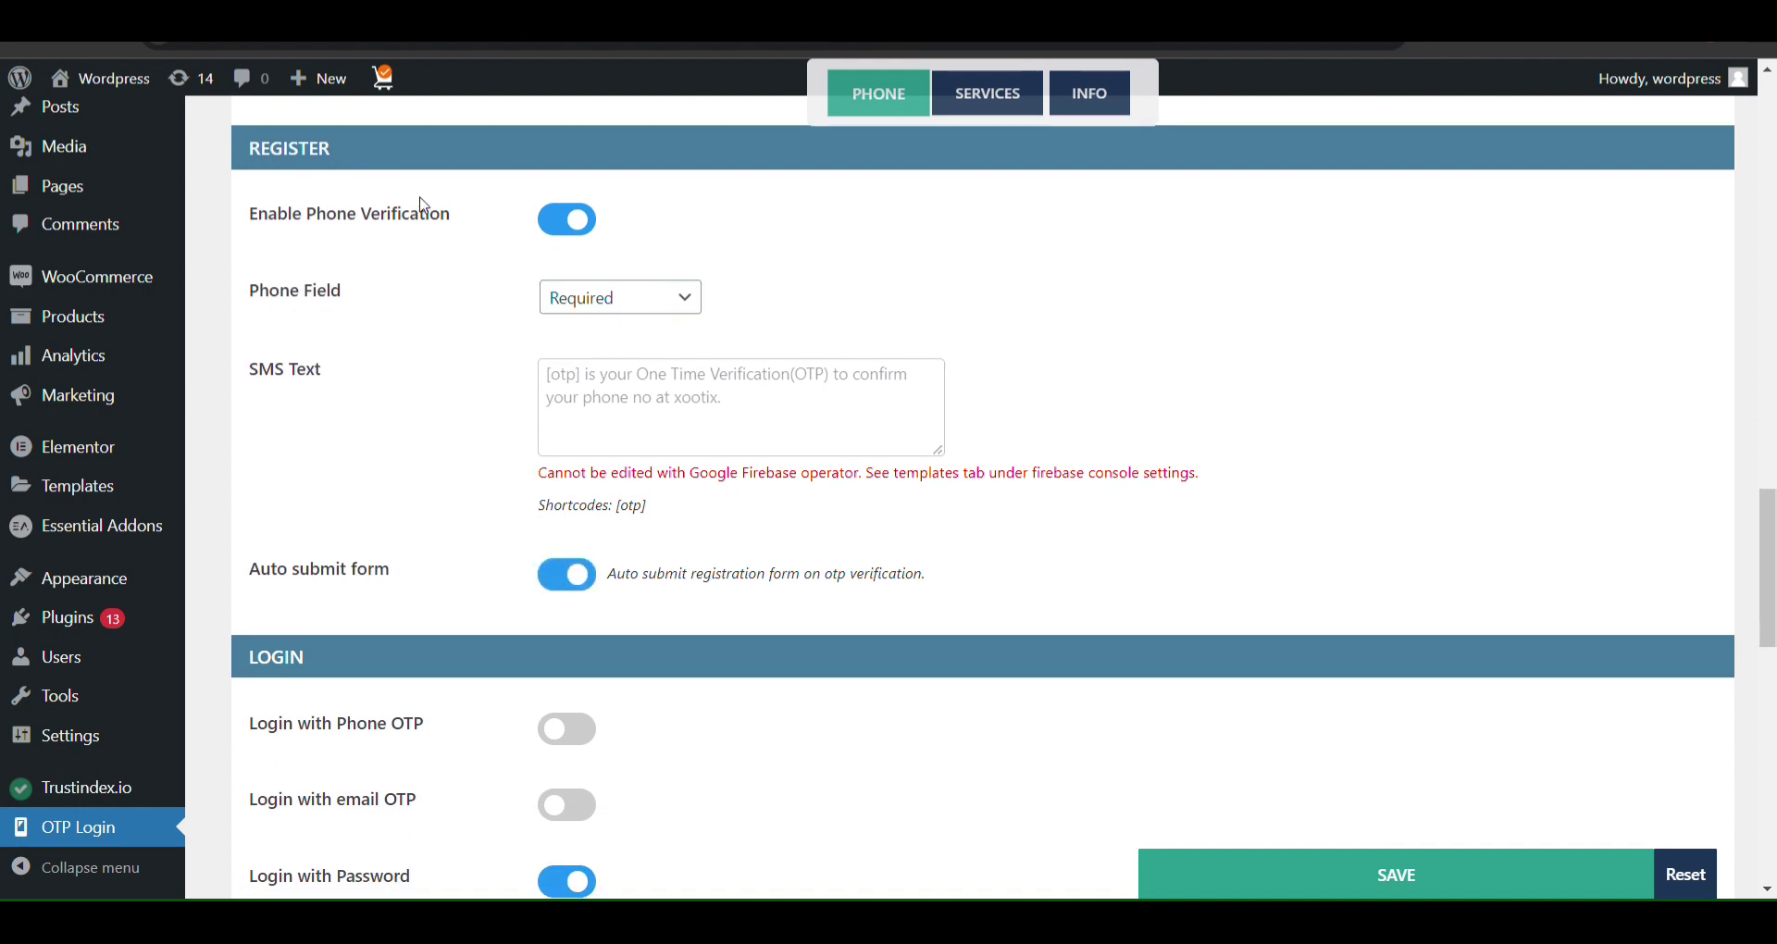
drag(263, 220, 488, 238)
- Enable Login with Phone OTP and Display OTP login form first in the Login section
scroll(488, 238, down, 5)
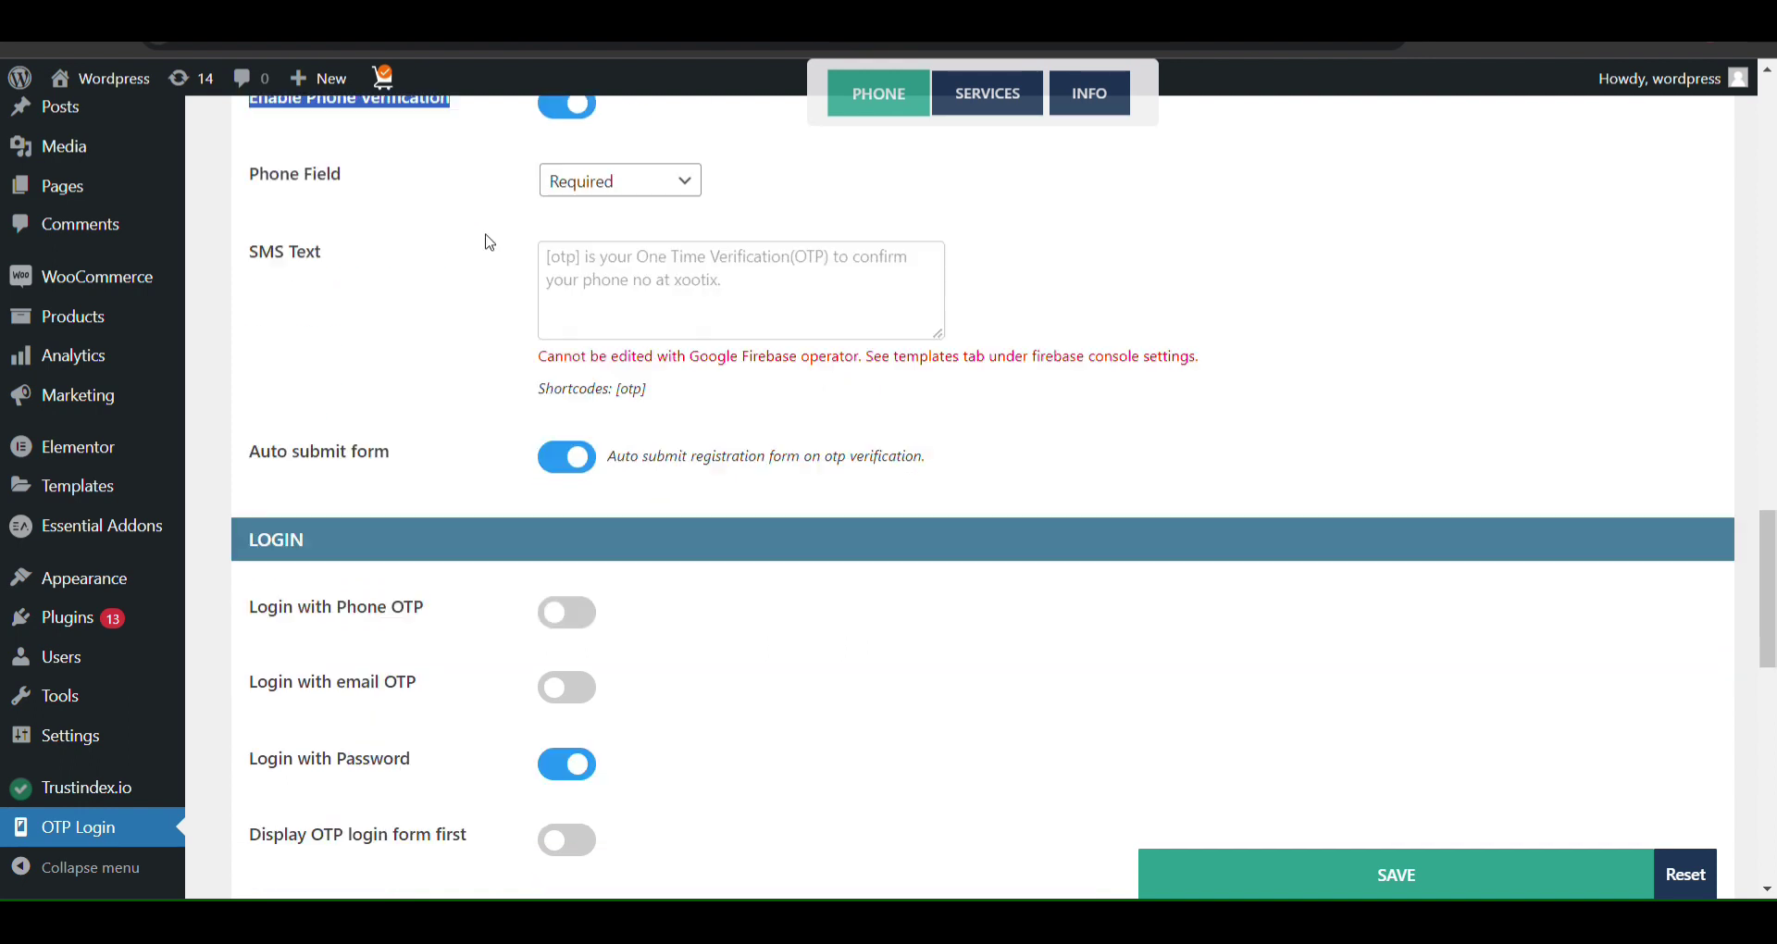
click(572, 302)
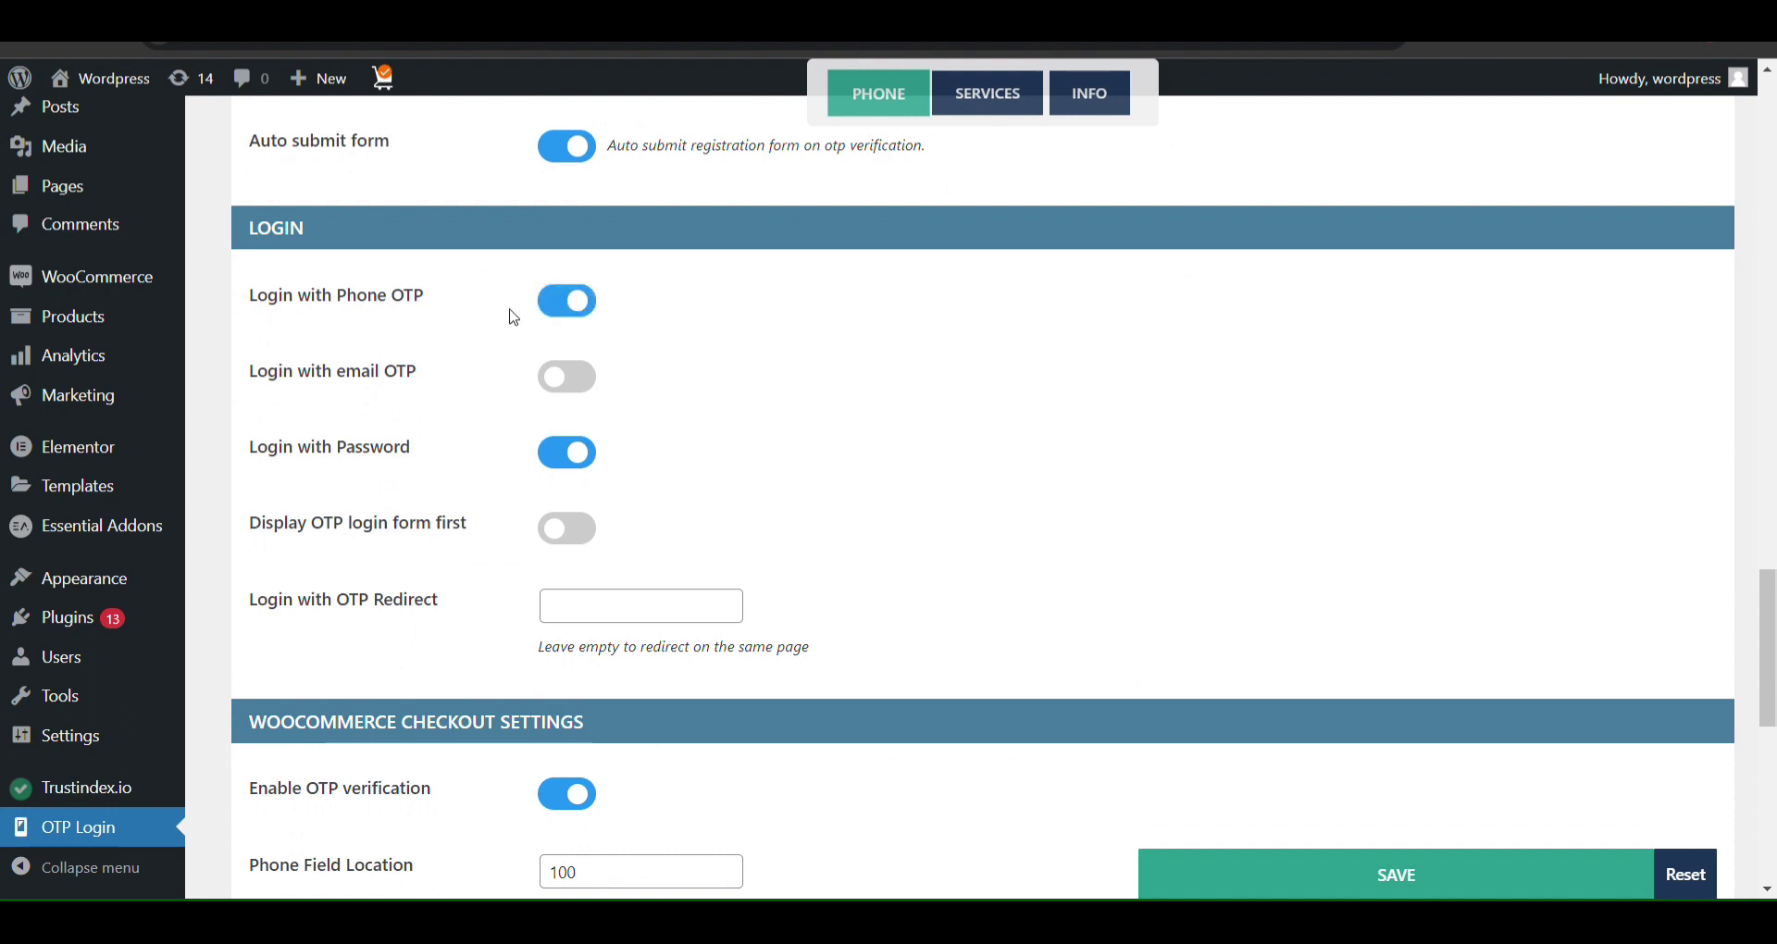
click(589, 537)
- Review the Register, Login and WooCommerce Checkout Settings sections, including the OTP verification option for checkout
scroll(698, 457, down, 3)
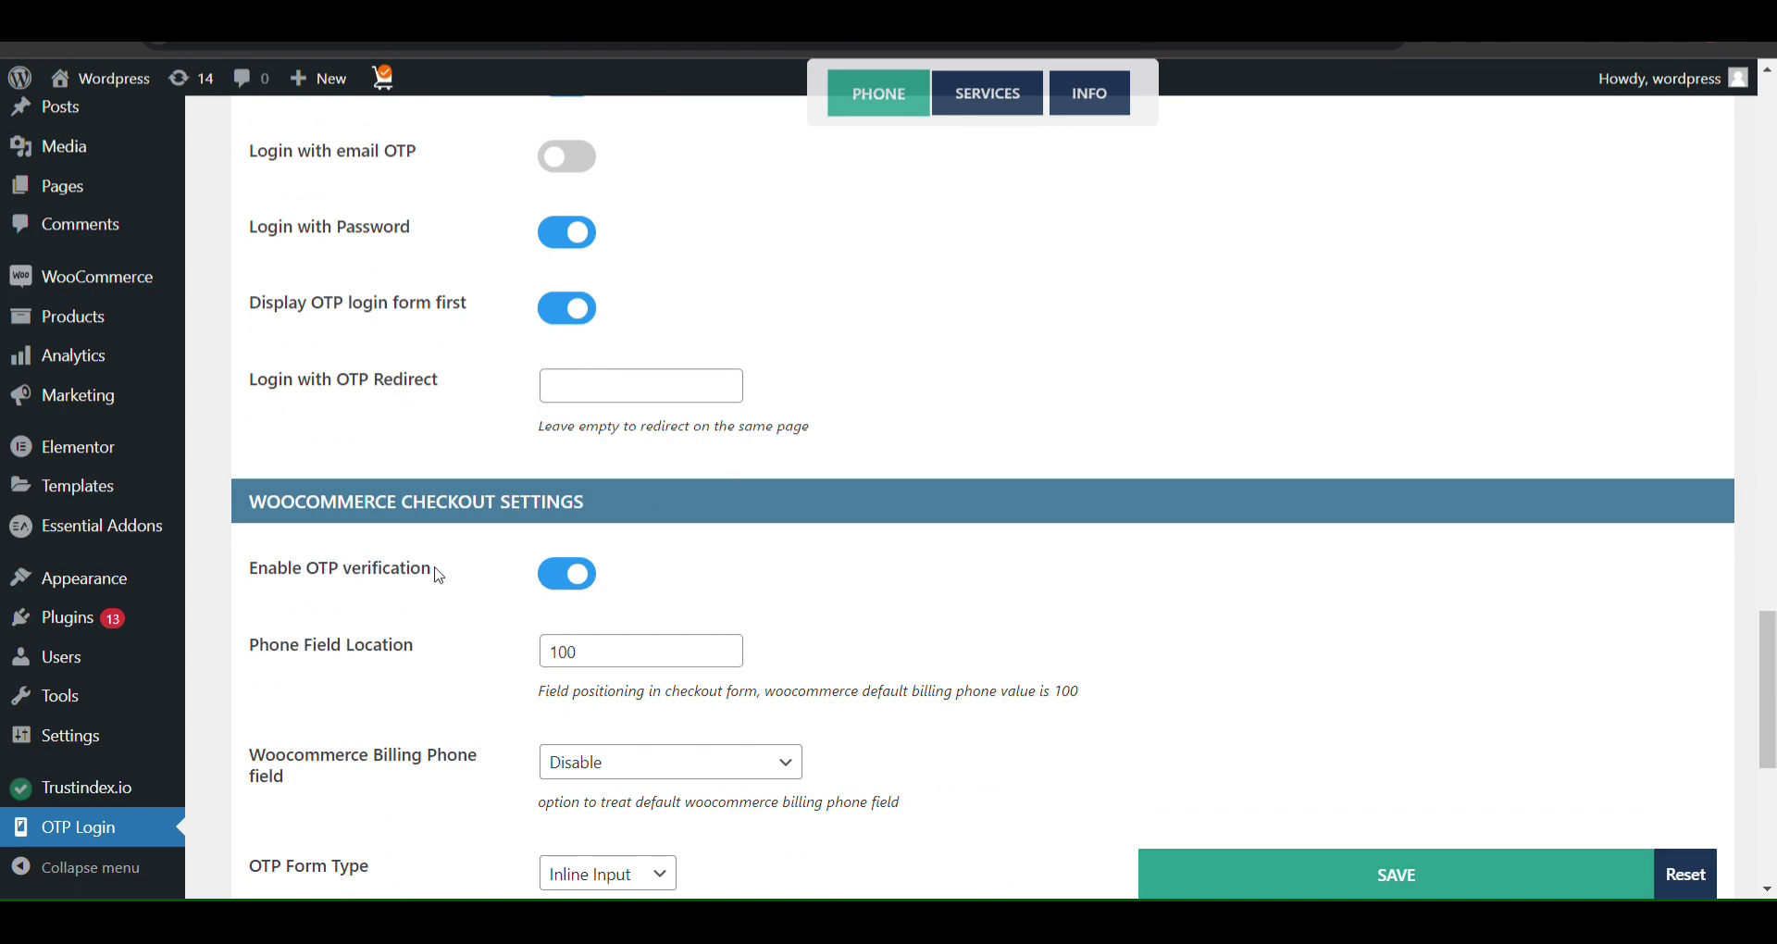
scroll(435, 570, up, 8)
scroll(462, 343, down, 5)
scroll(465, 342, down, 5)
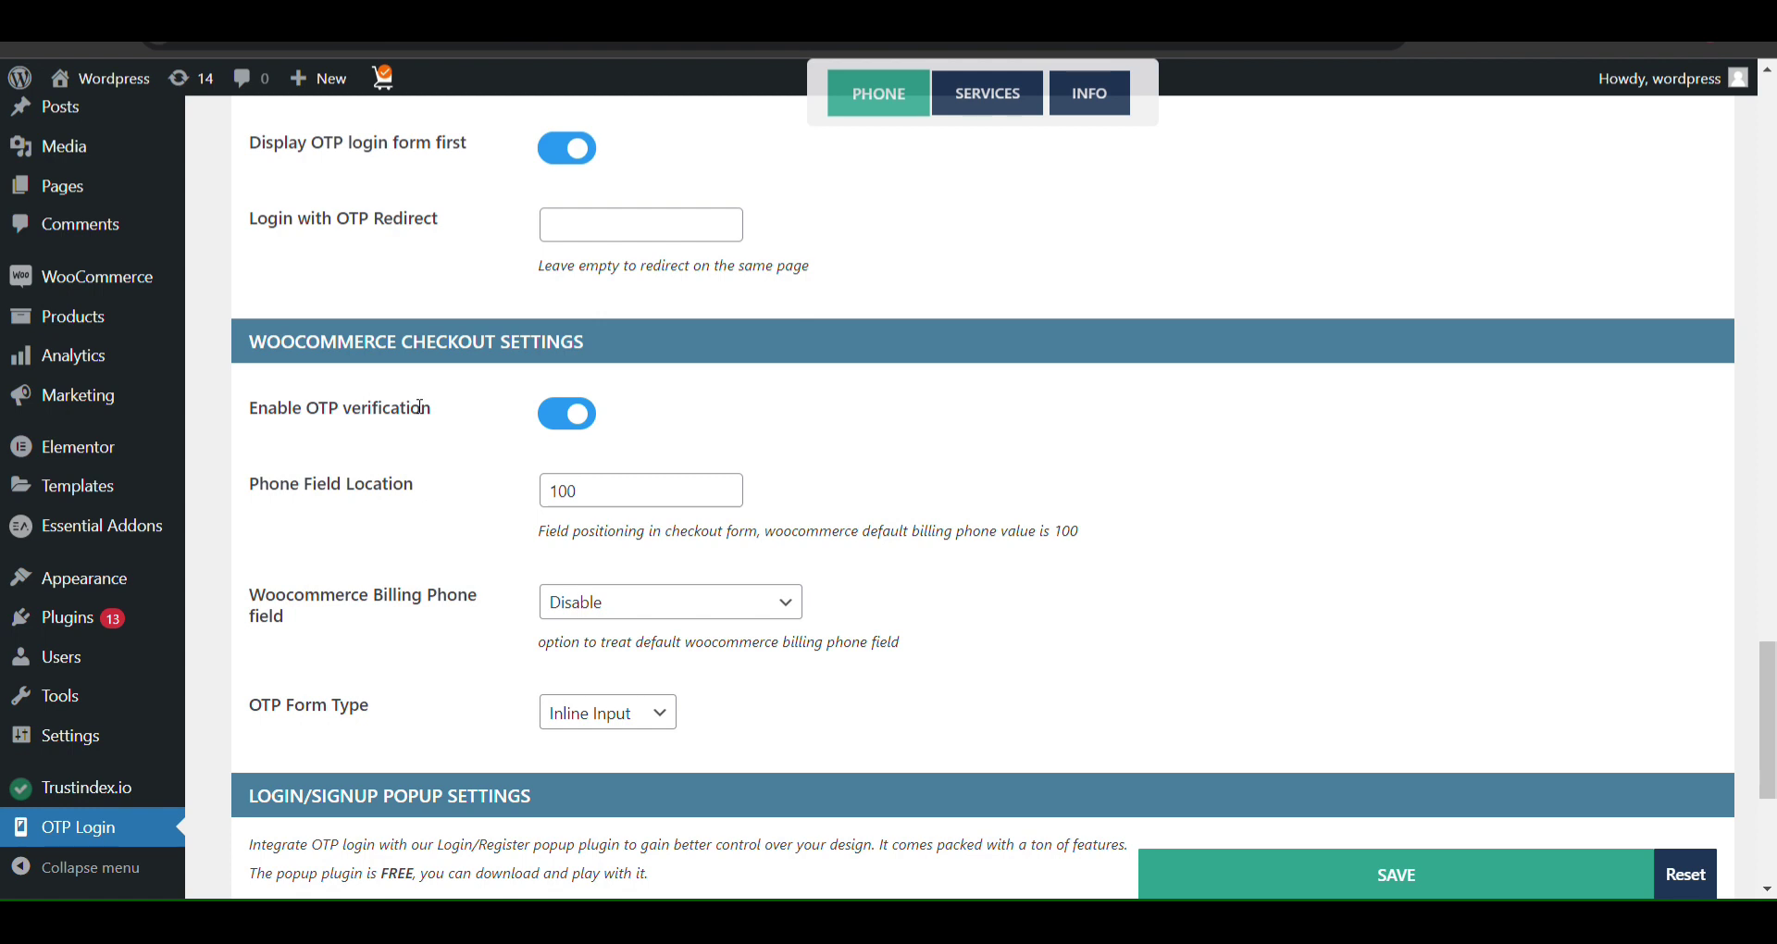
scroll(421, 412, up, 2)
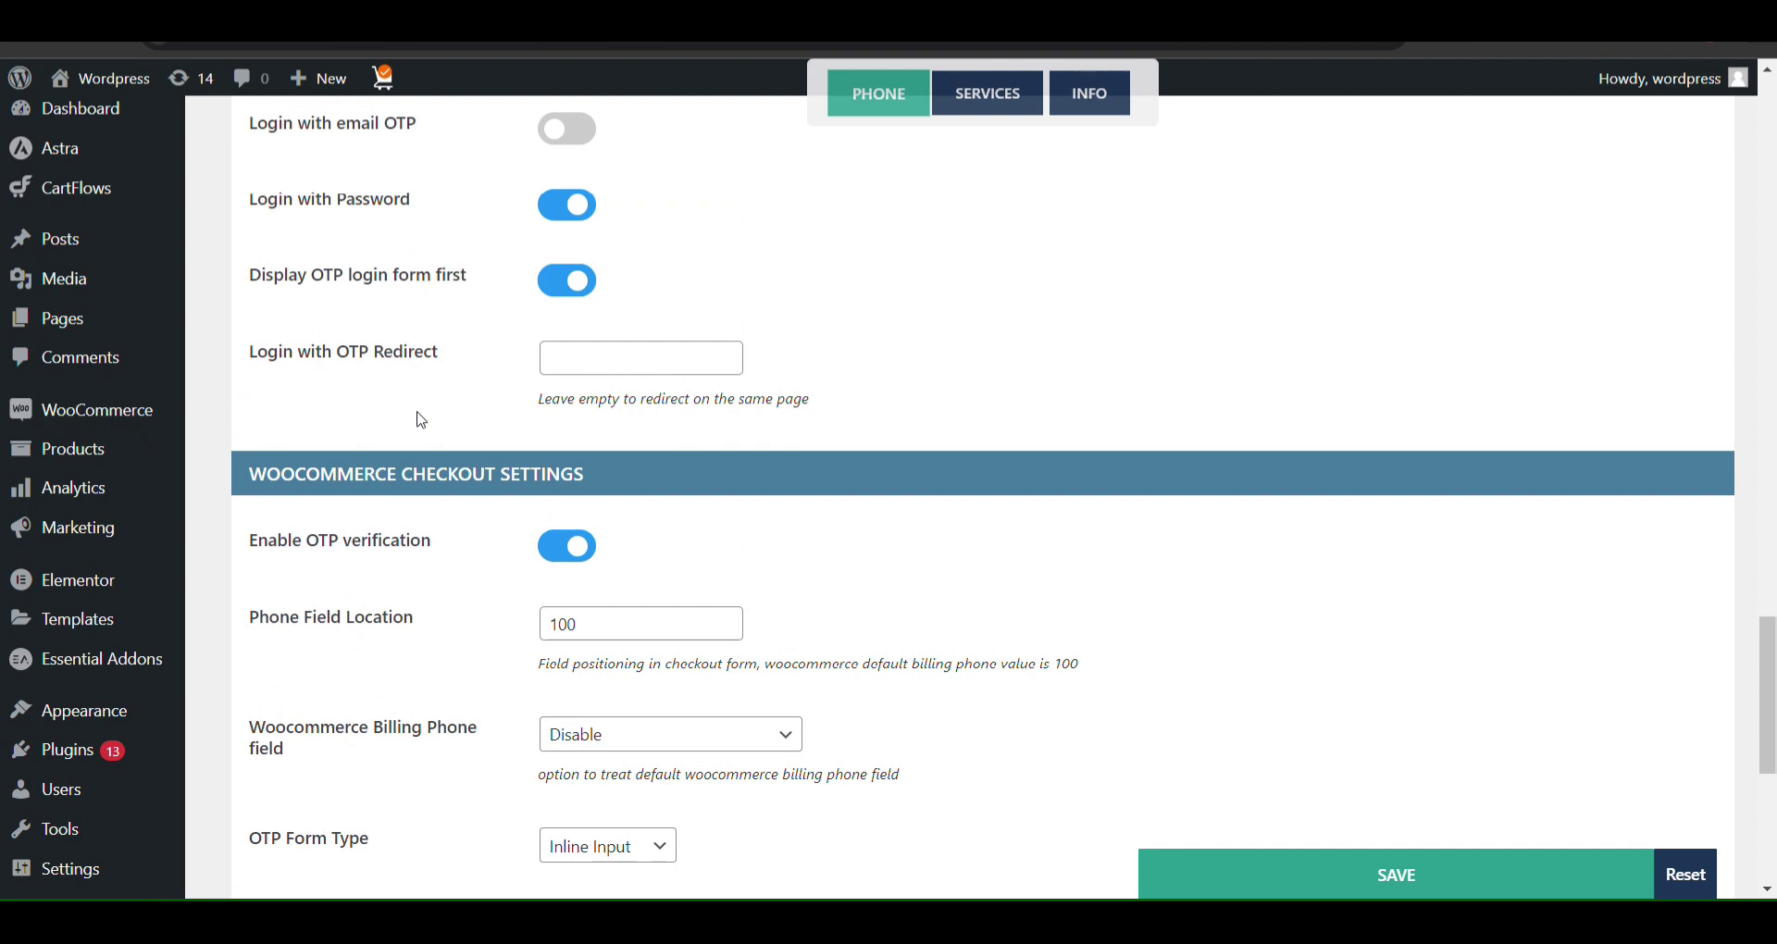
scroll(421, 418, up, 3)
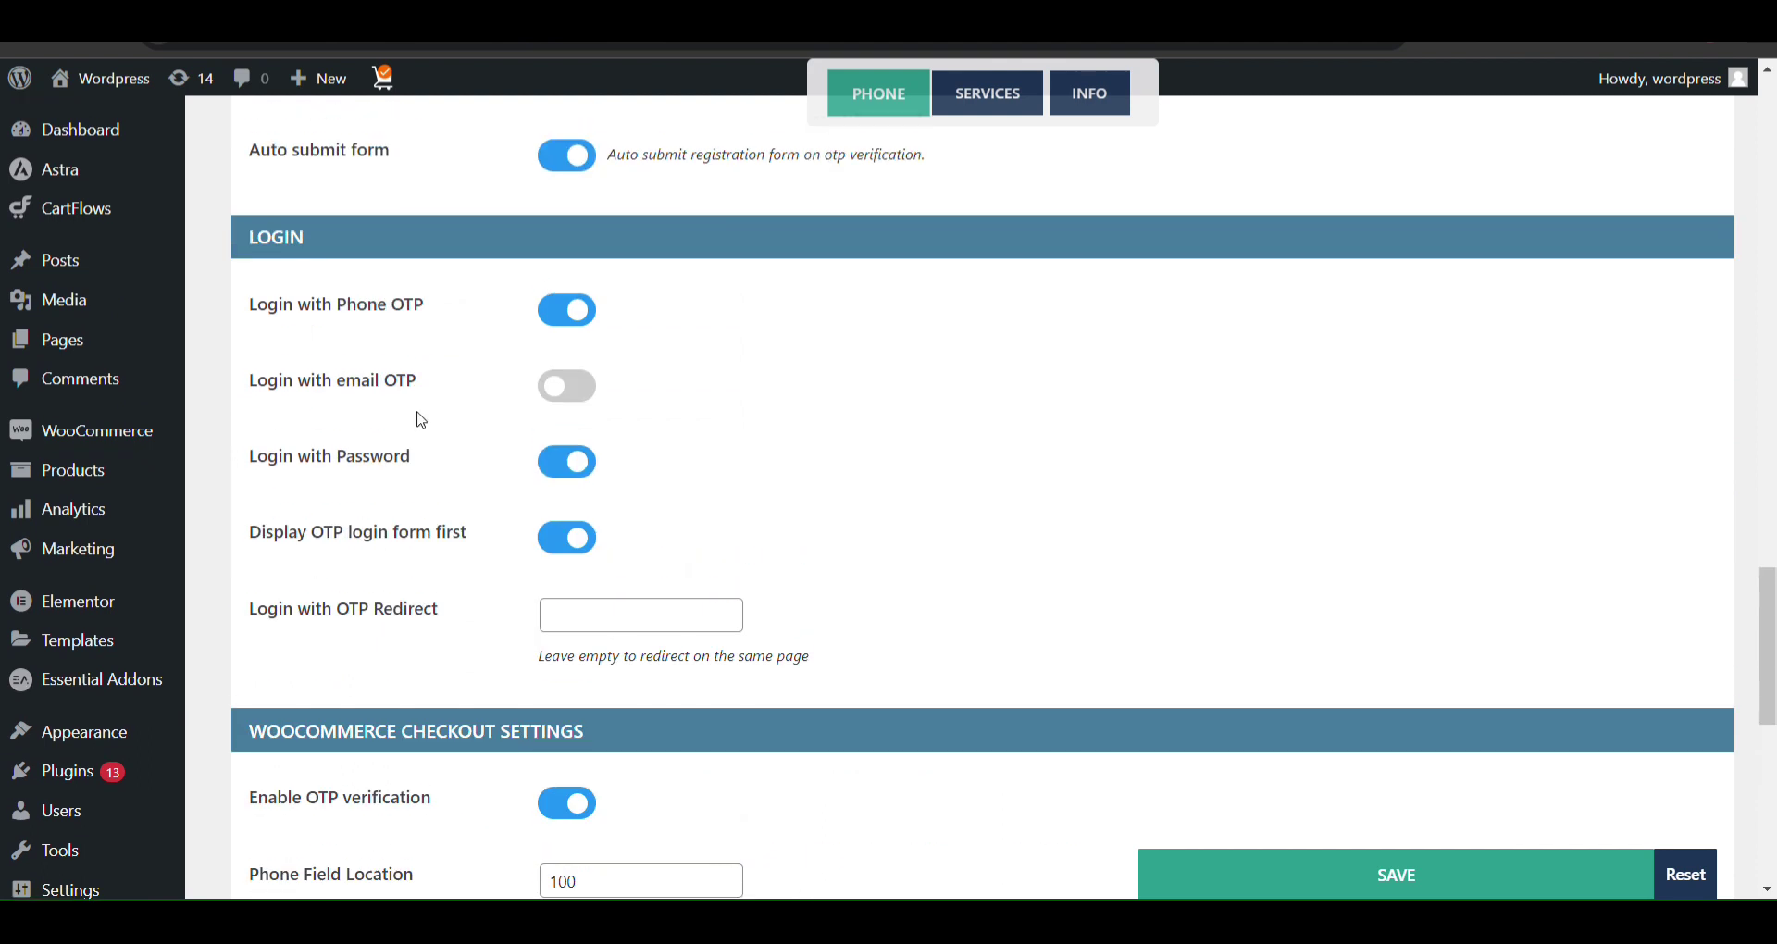
scroll(407, 463, down, 2)
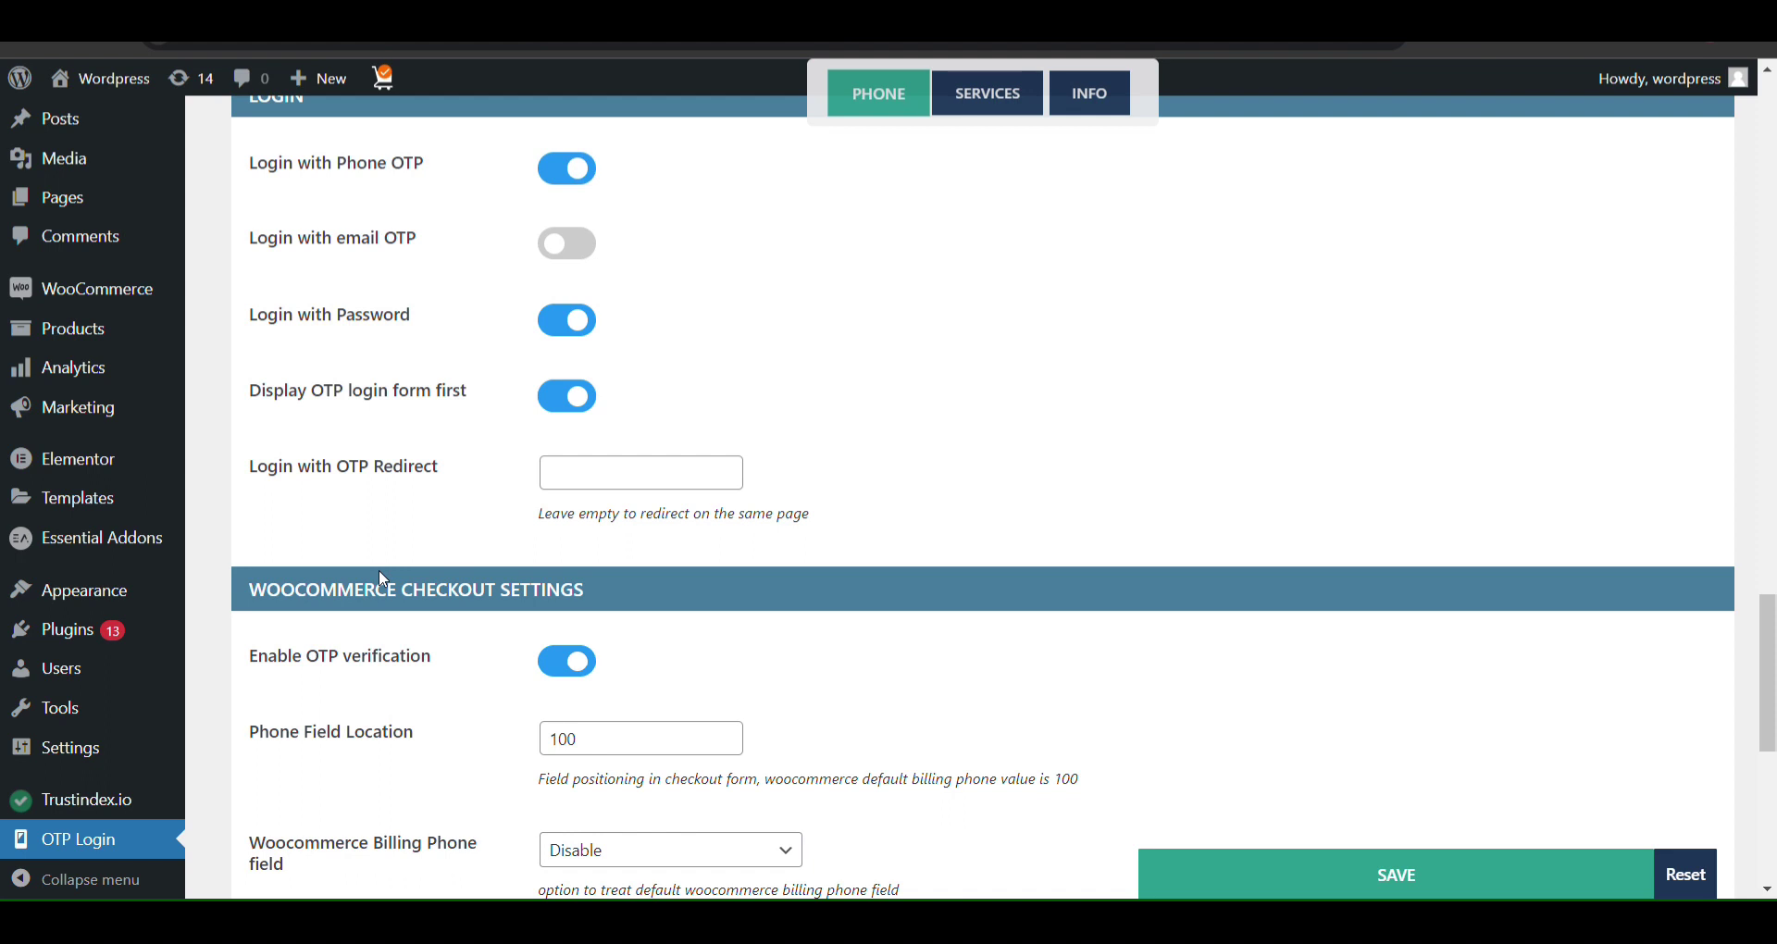
- Try Twilio, Bulk SMS and SMS Alert as SMS Service Operator and finish with Google Firebase selected
scroll(383, 579, up, 15)
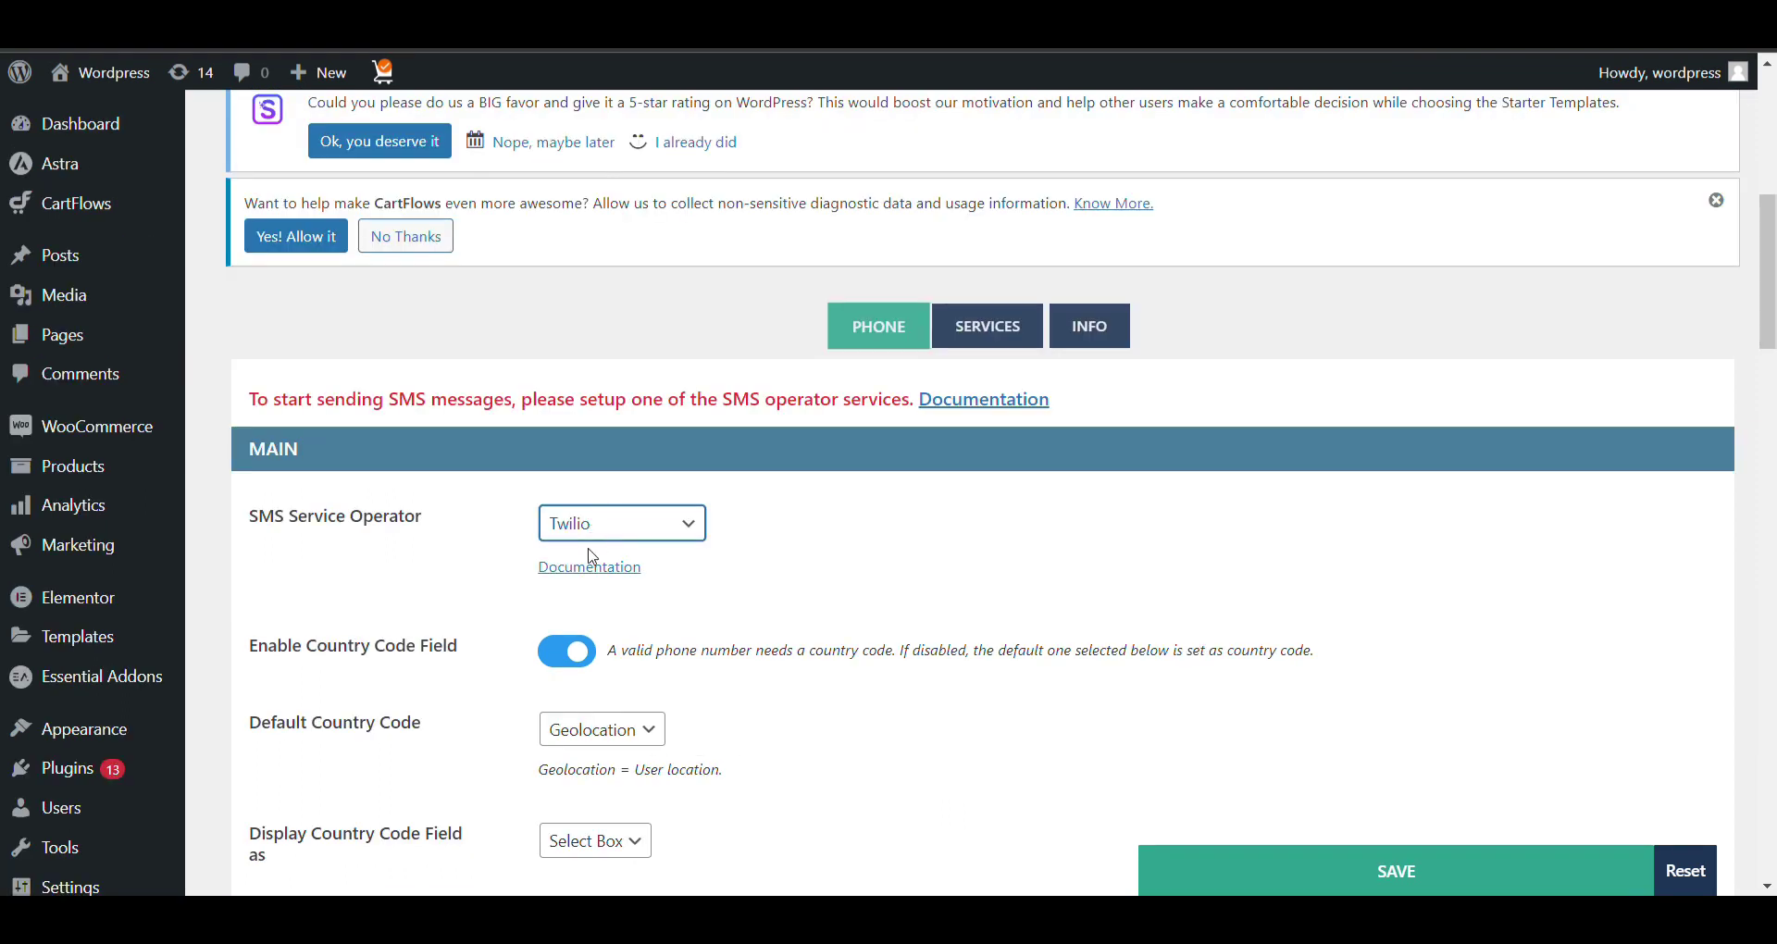
key(Down)
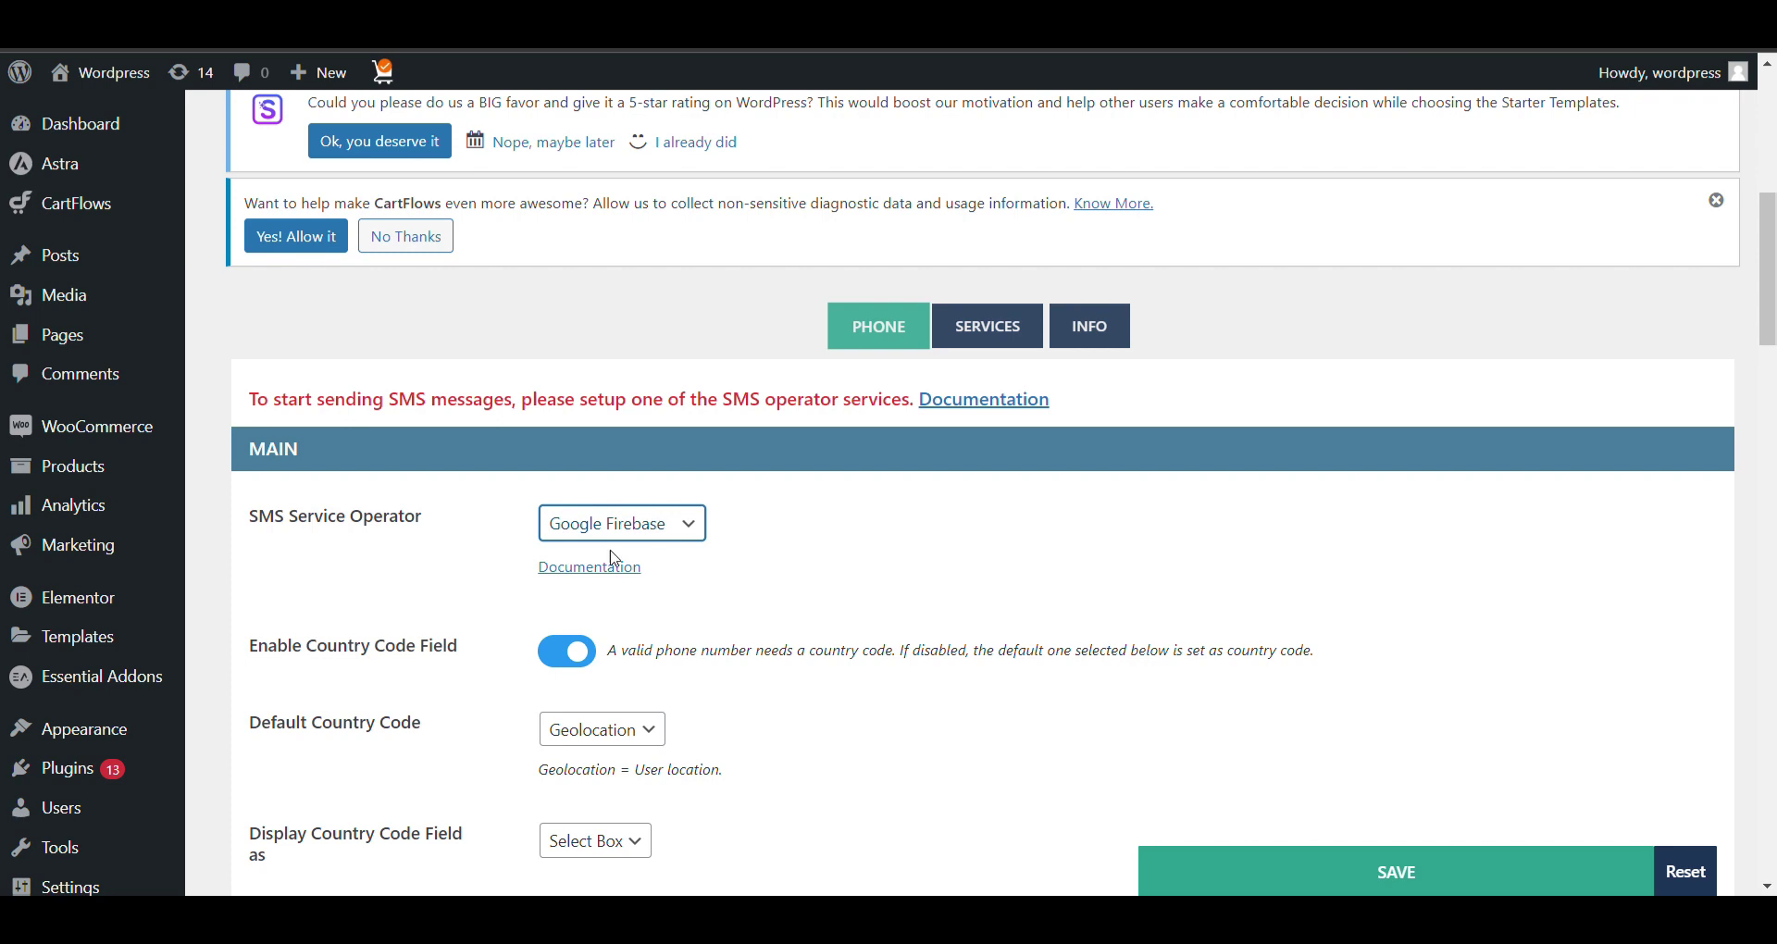
key(Up)
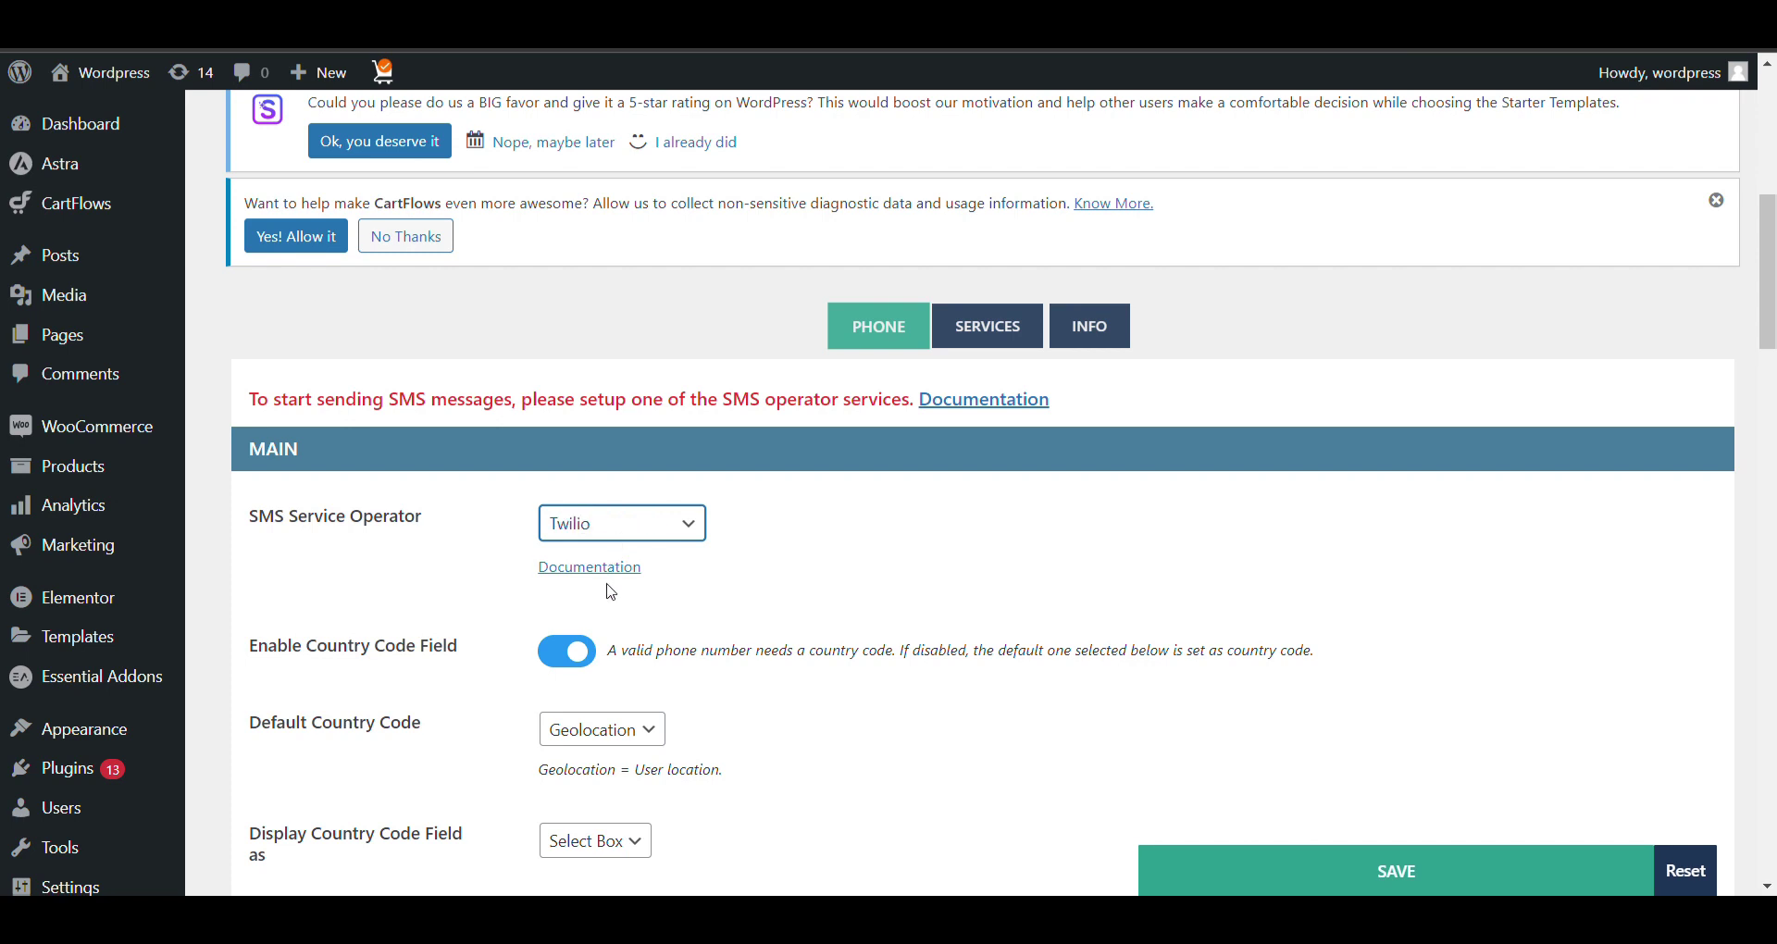
key(Up)
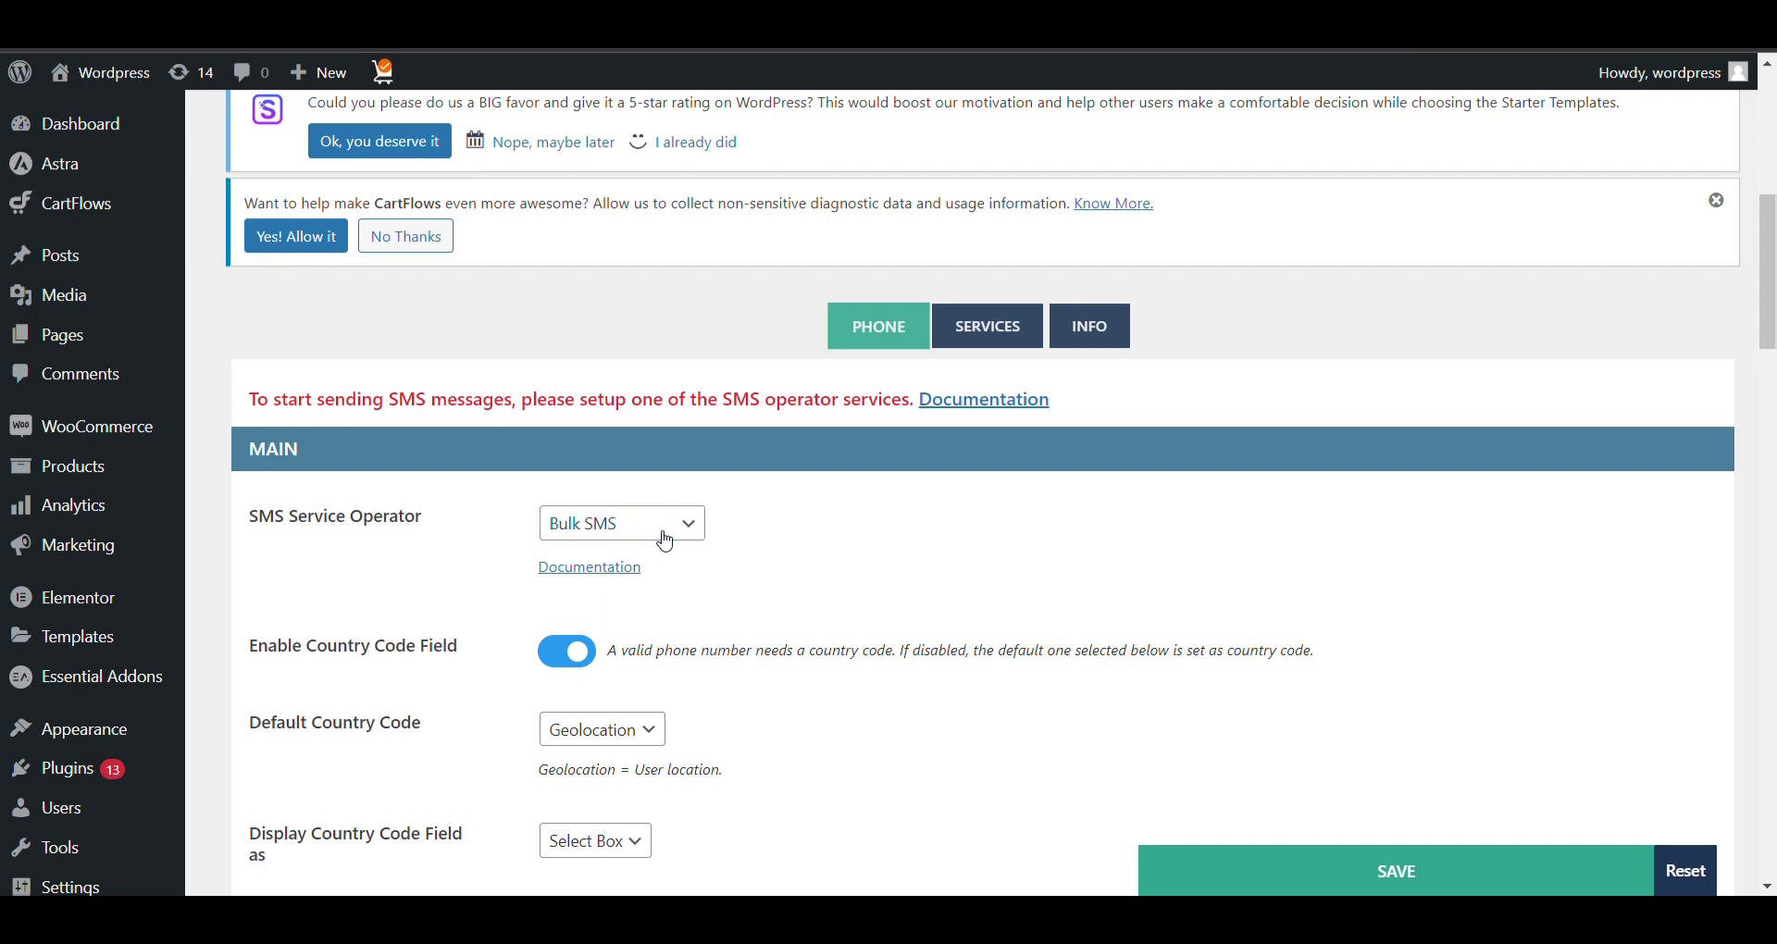
key(Up)
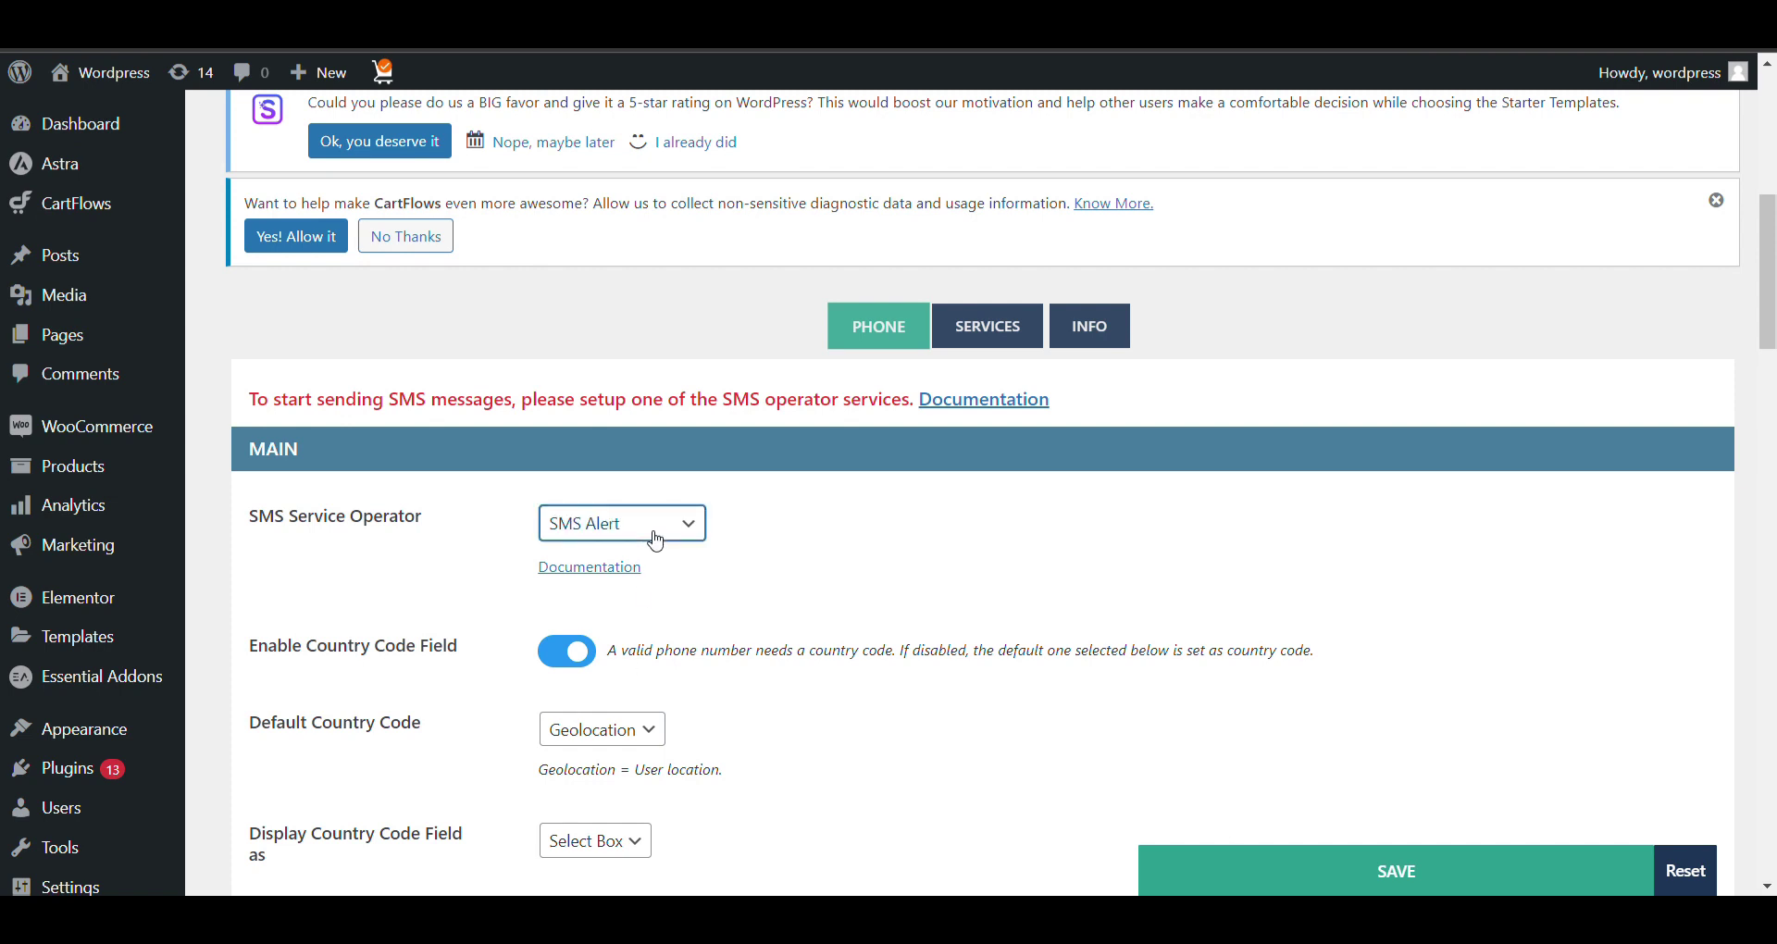
key(Up)
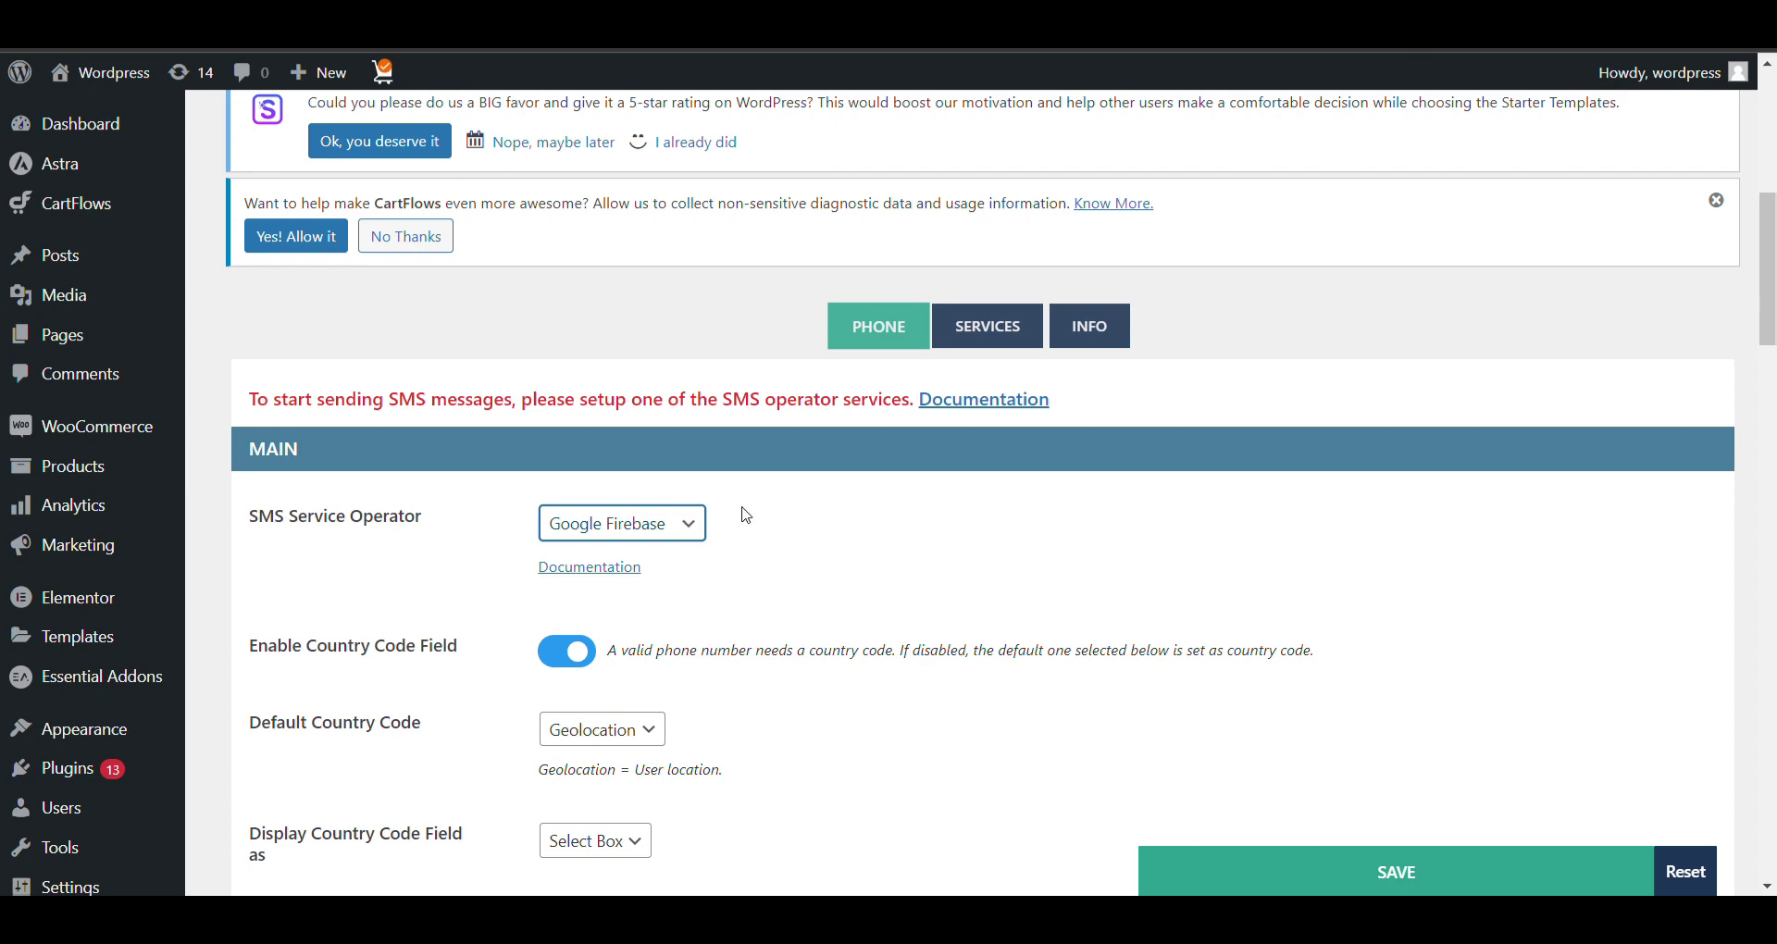
scroll(746, 515, down, 1)
scroll(746, 515, down, 15)
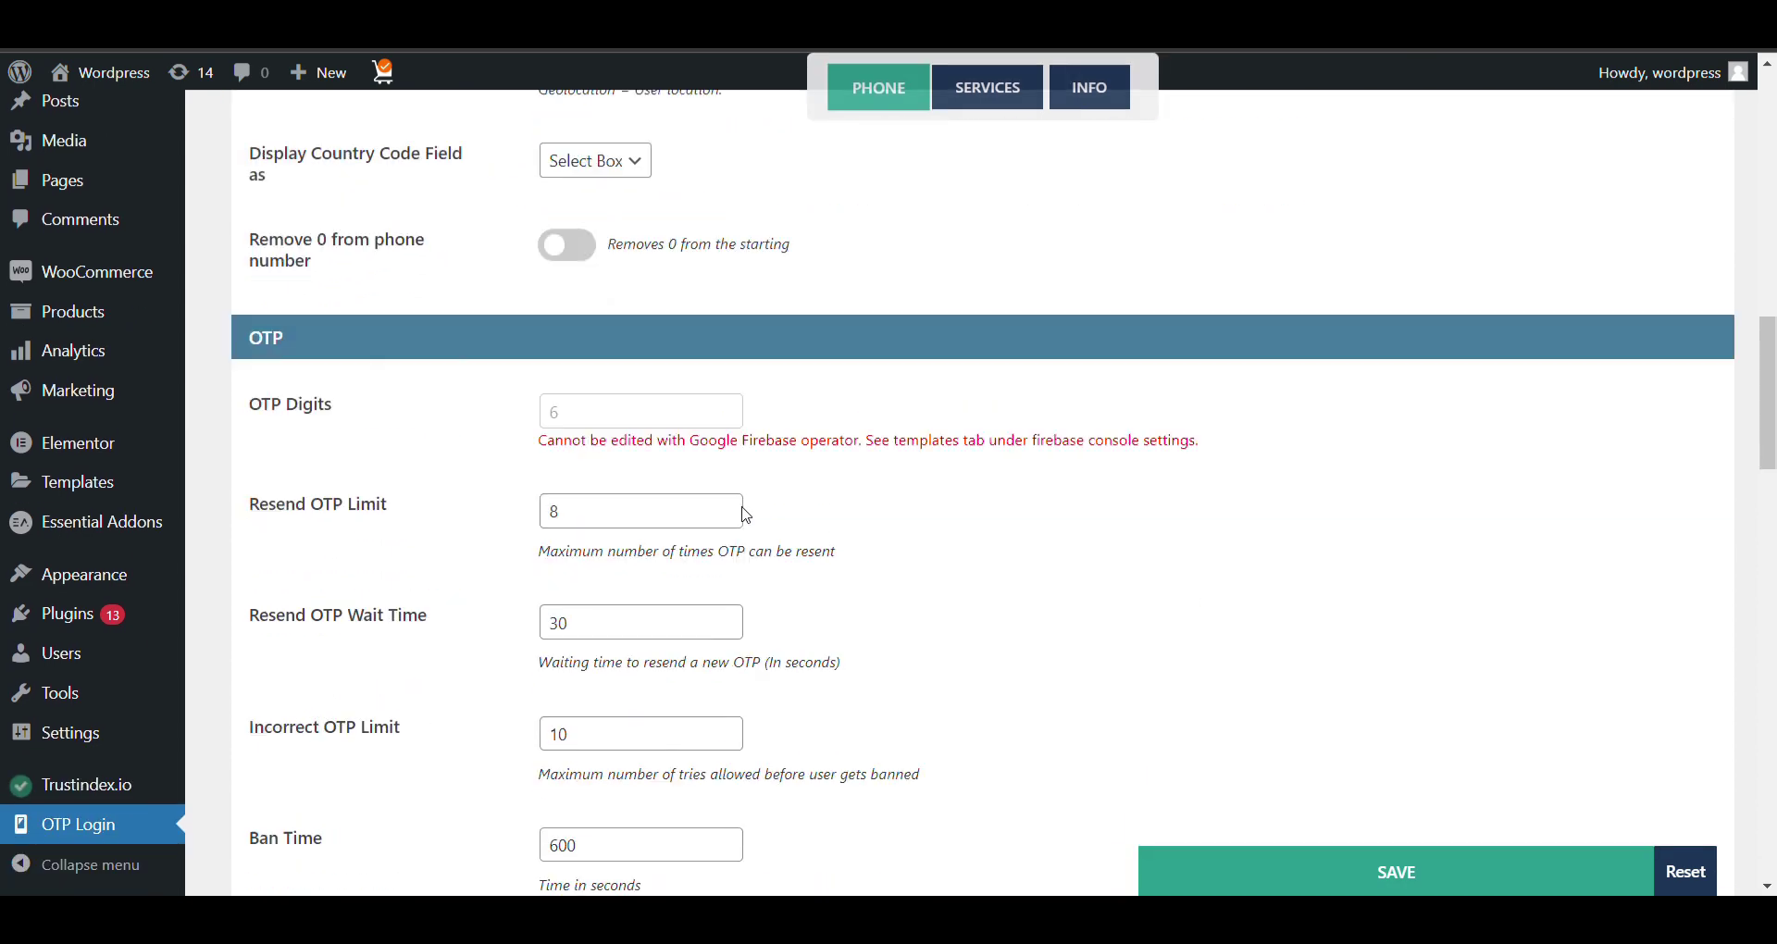
- Review the WooCommerce Checkout Settings, including OTP verification, Phone Field Location, the billing phone field option and OTP Form Type
scroll(687, 528, down, 3)
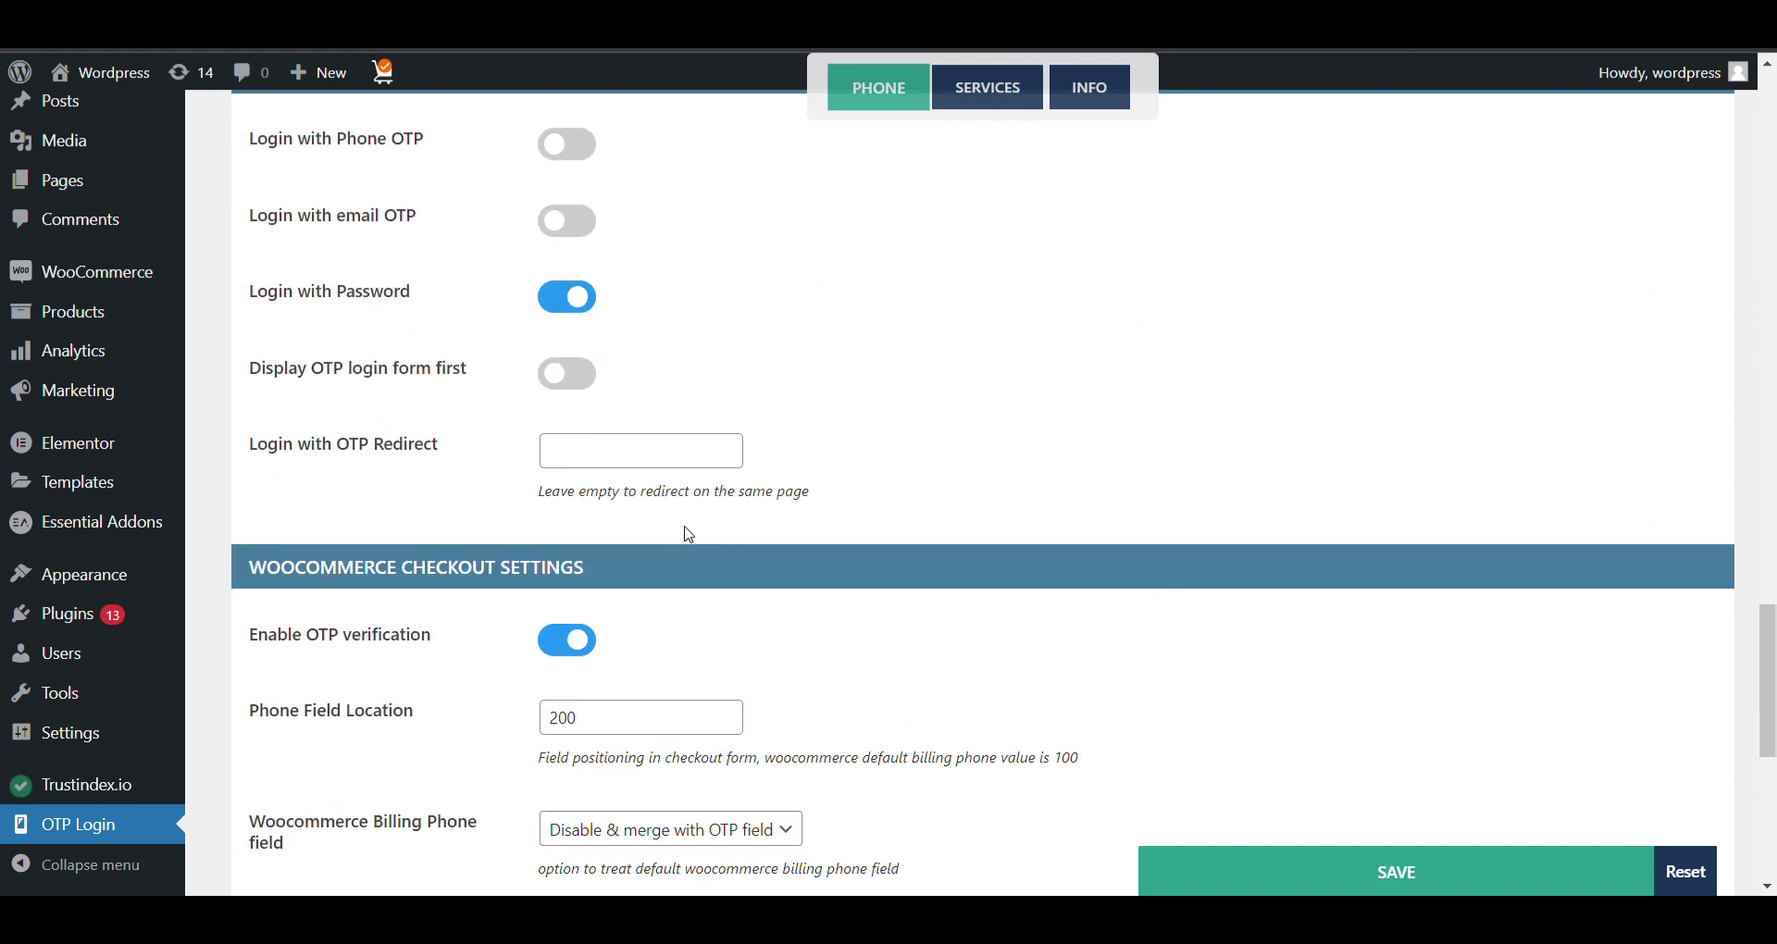
scroll(555, 370, down, 4)
scroll(508, 401, down, 3)
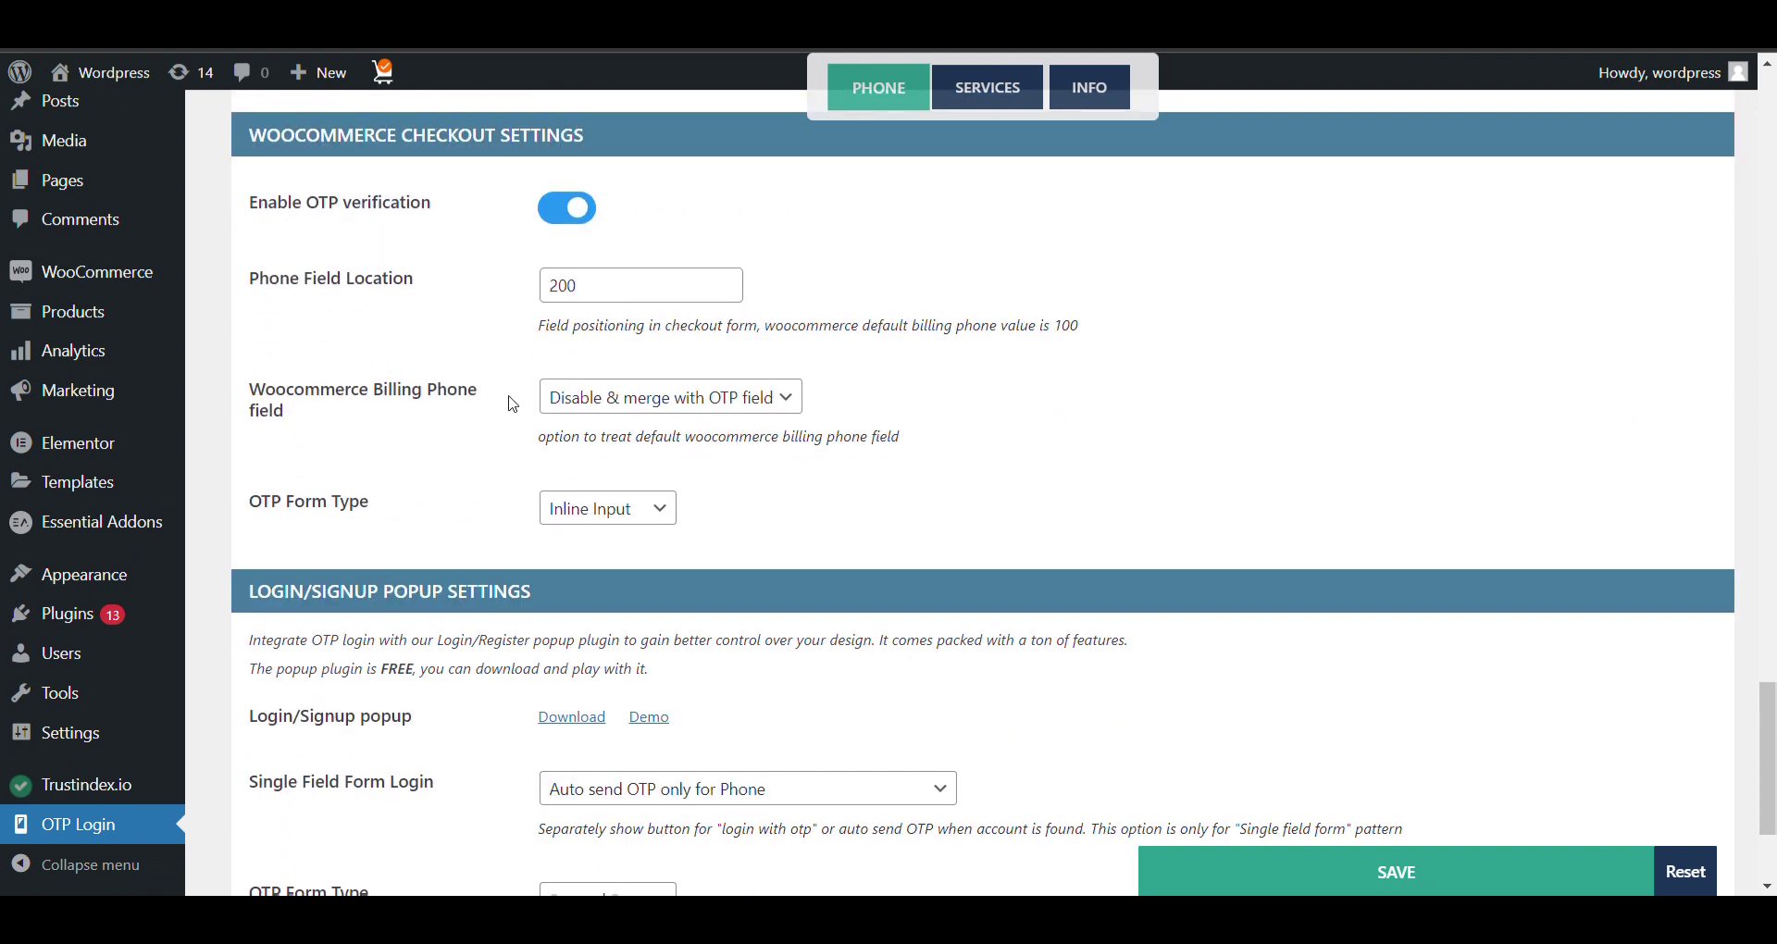
click(578, 214)
click(578, 213)
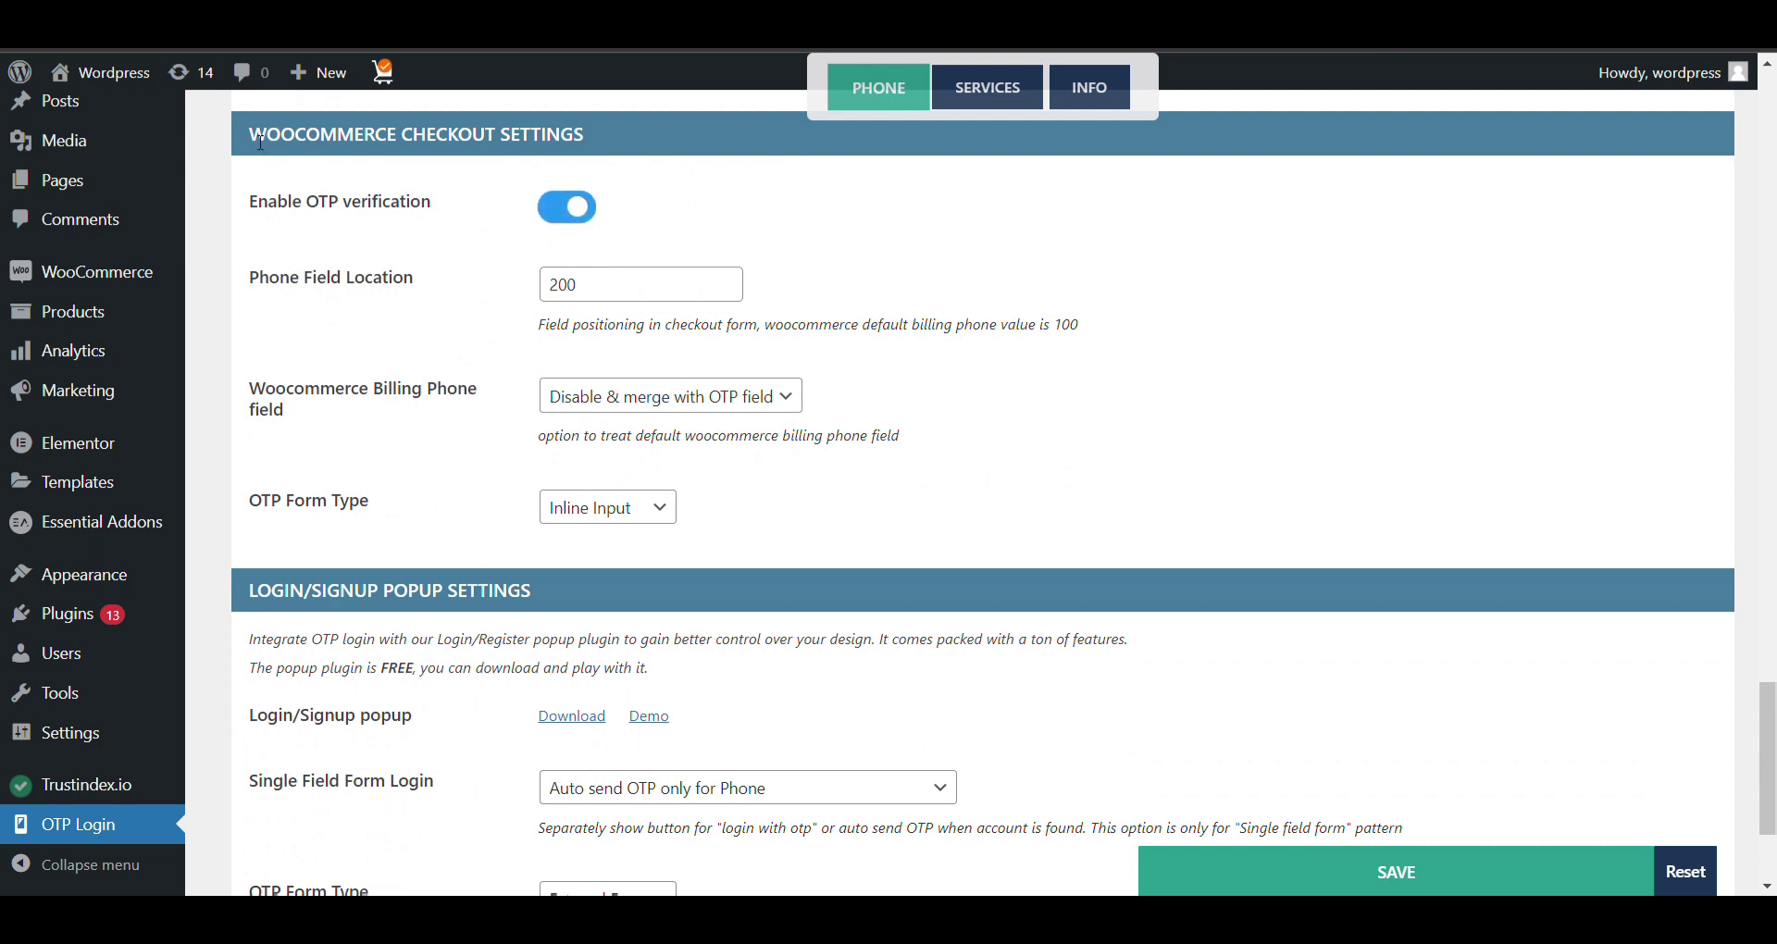
drag(261, 142, 629, 153)
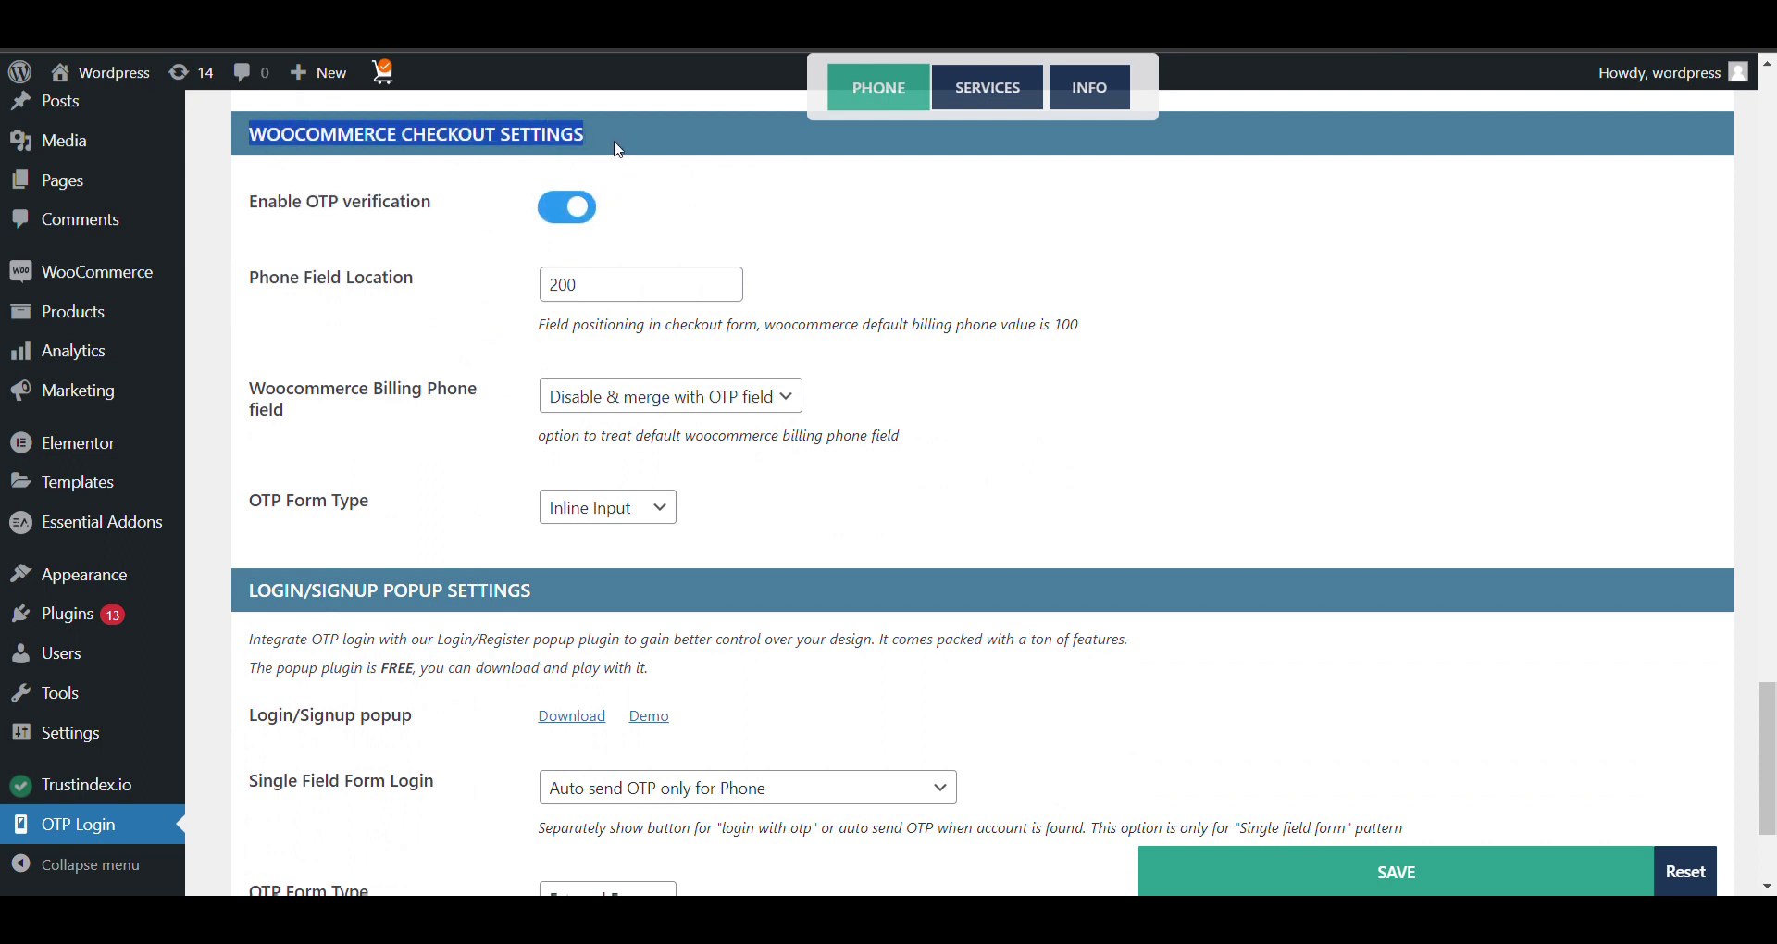
click(608, 175)
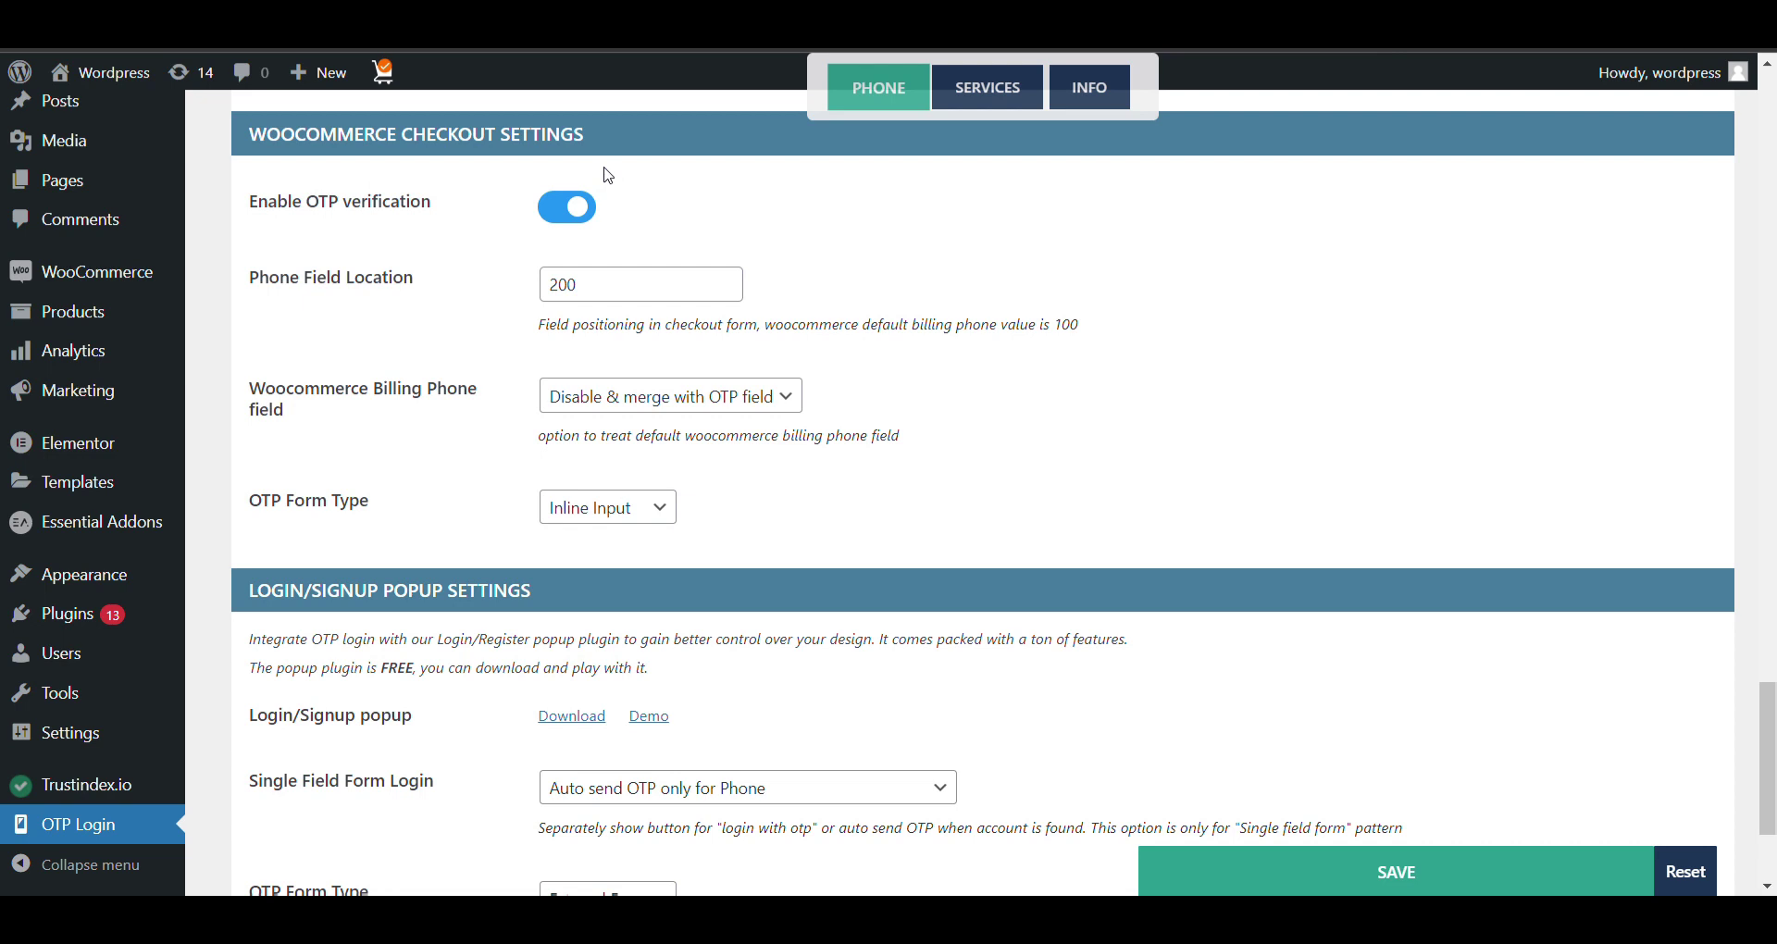
scroll(476, 401, up, 3)
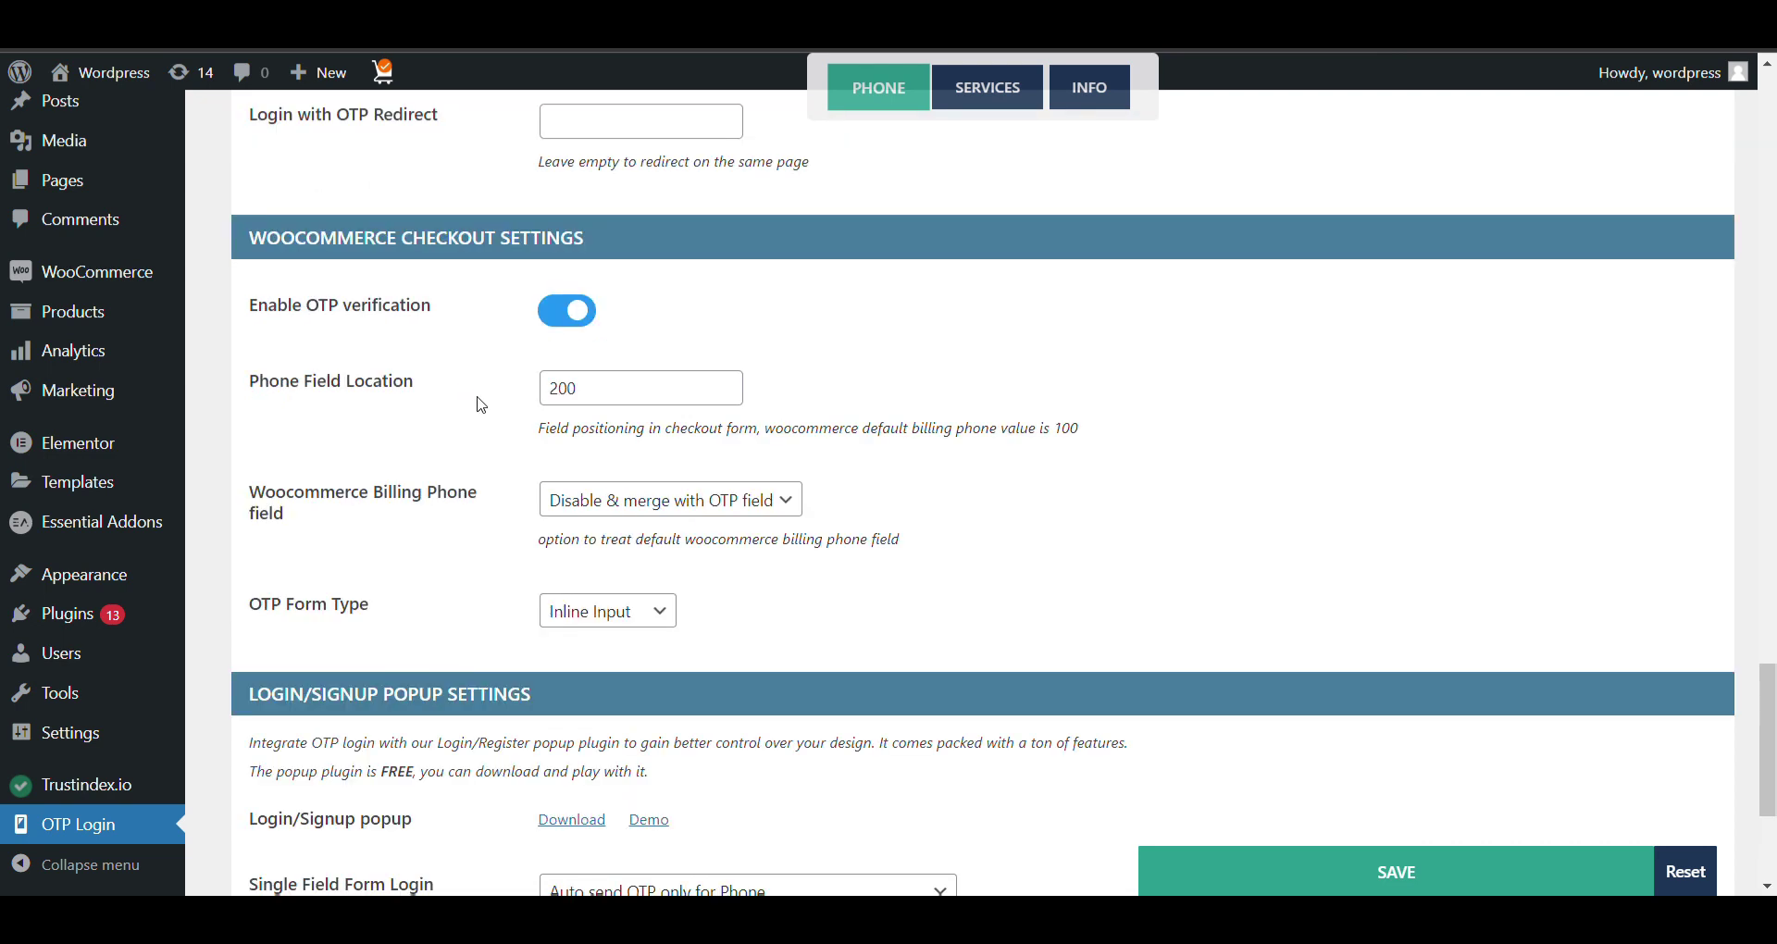
scroll(464, 399, down, 3)
scroll(445, 463, down, 2)
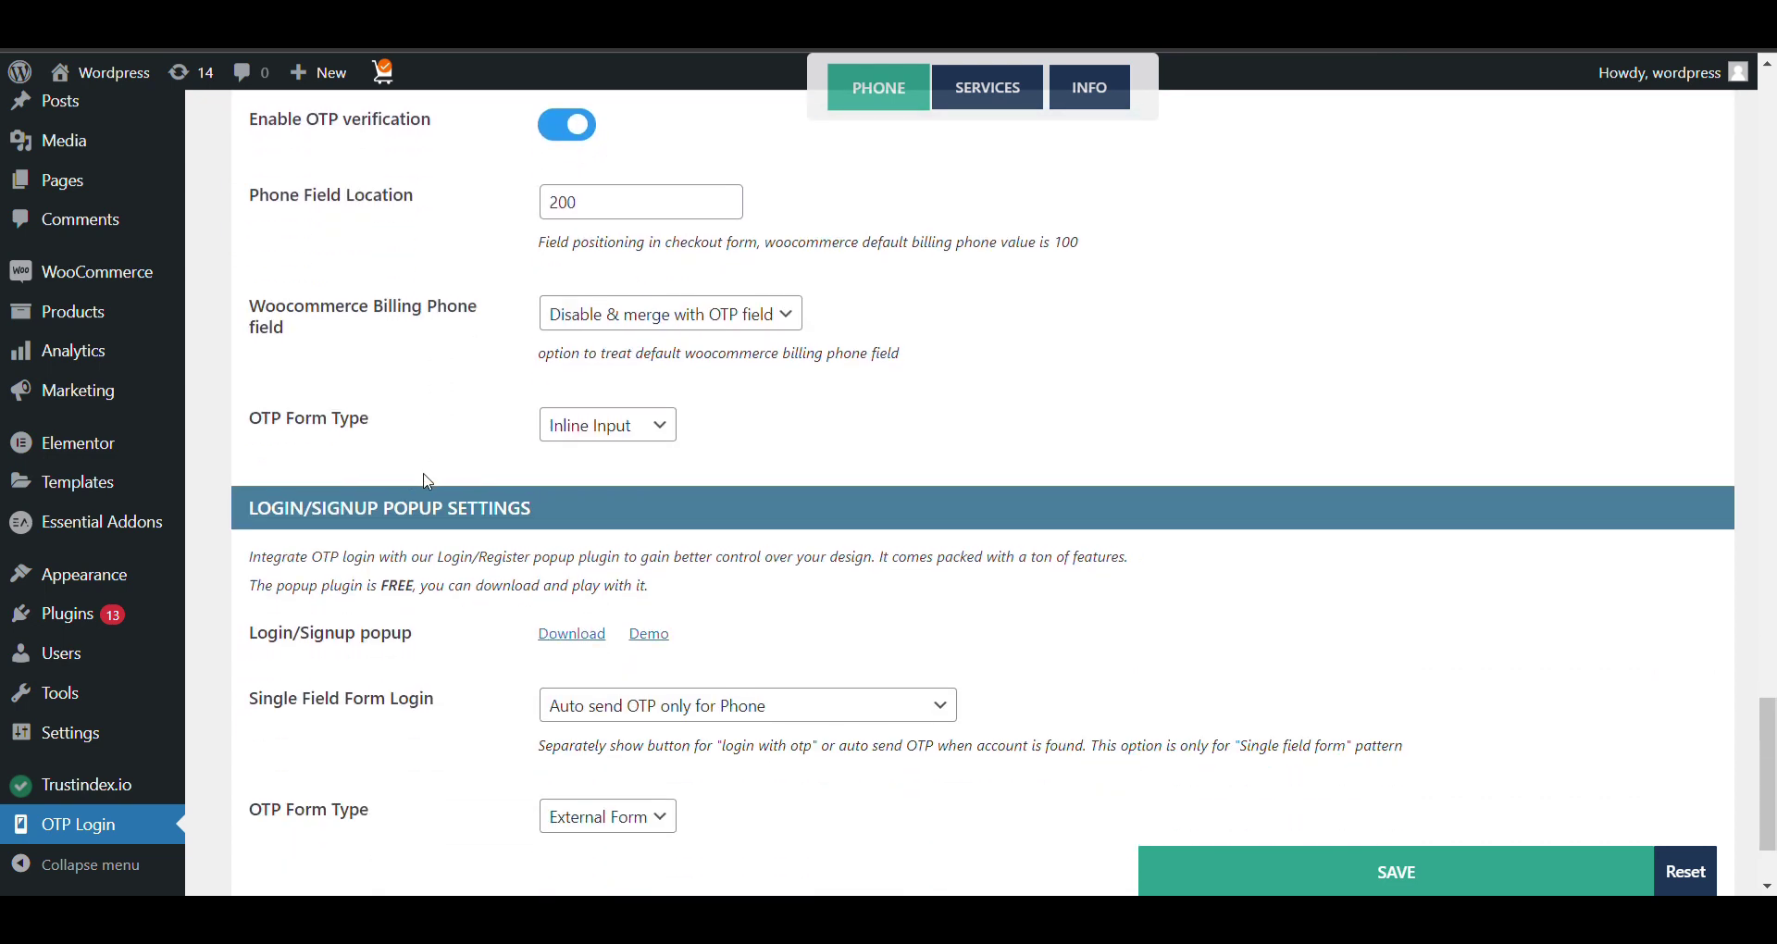
- Save the OTP Login settings and open the store's checkout from the cart to examine the phone verification field
scroll(683, 512, up, 15)
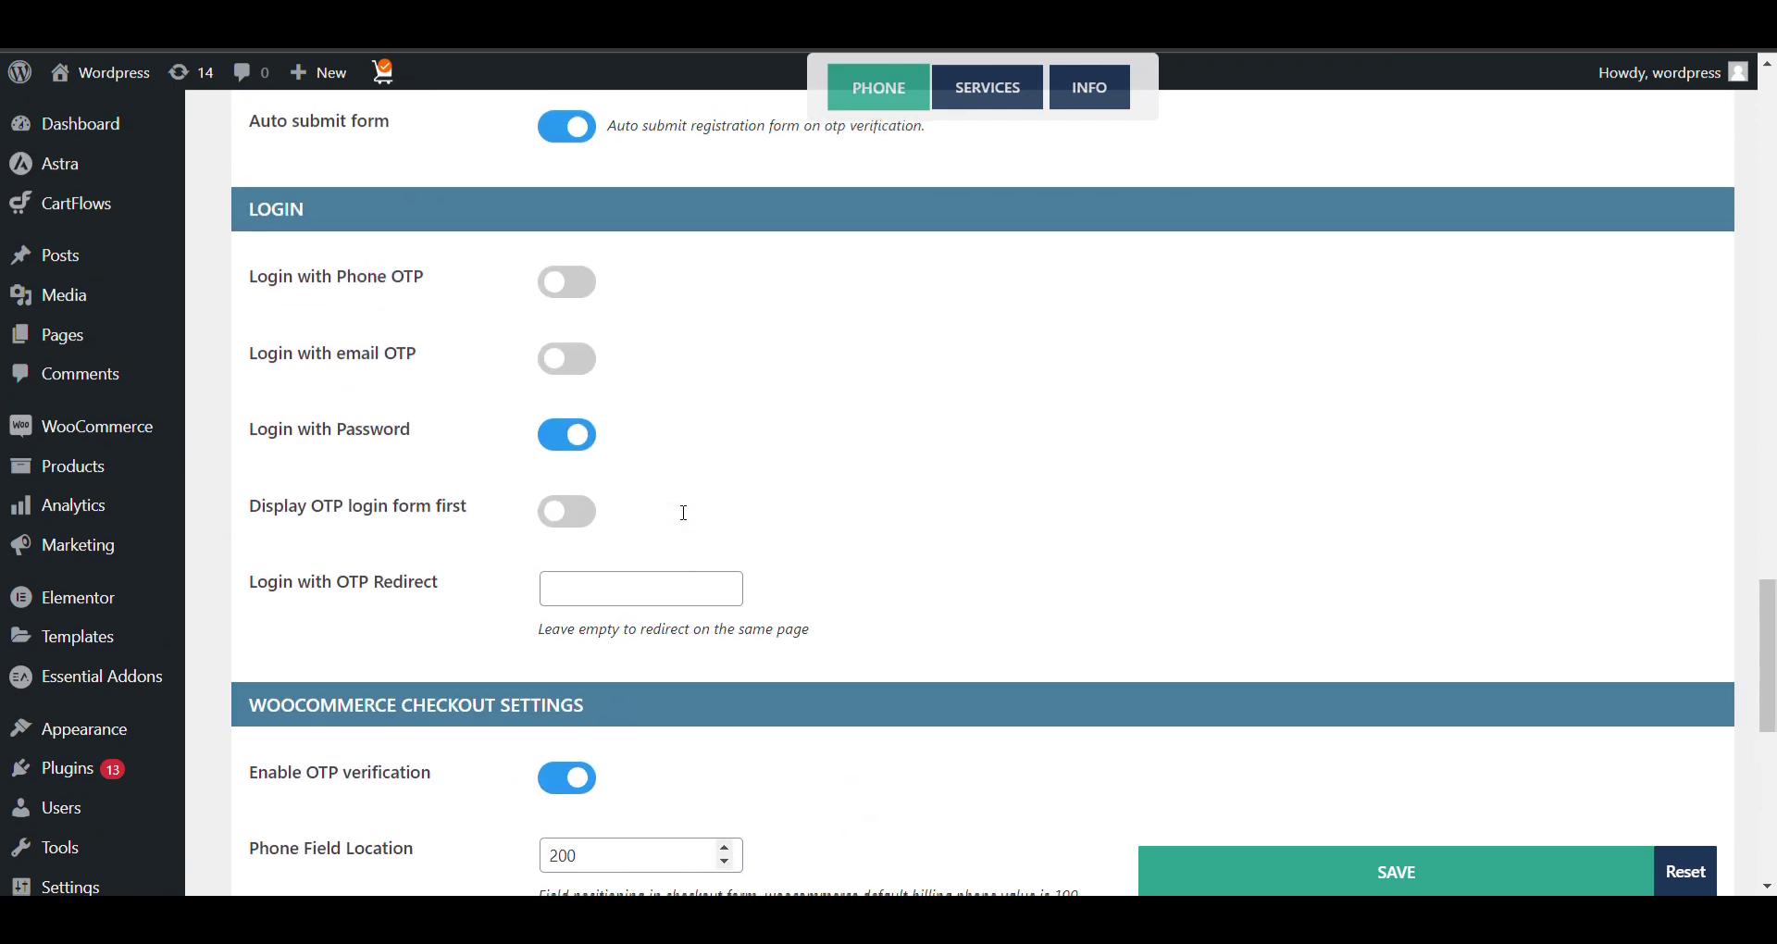
click(1267, 877)
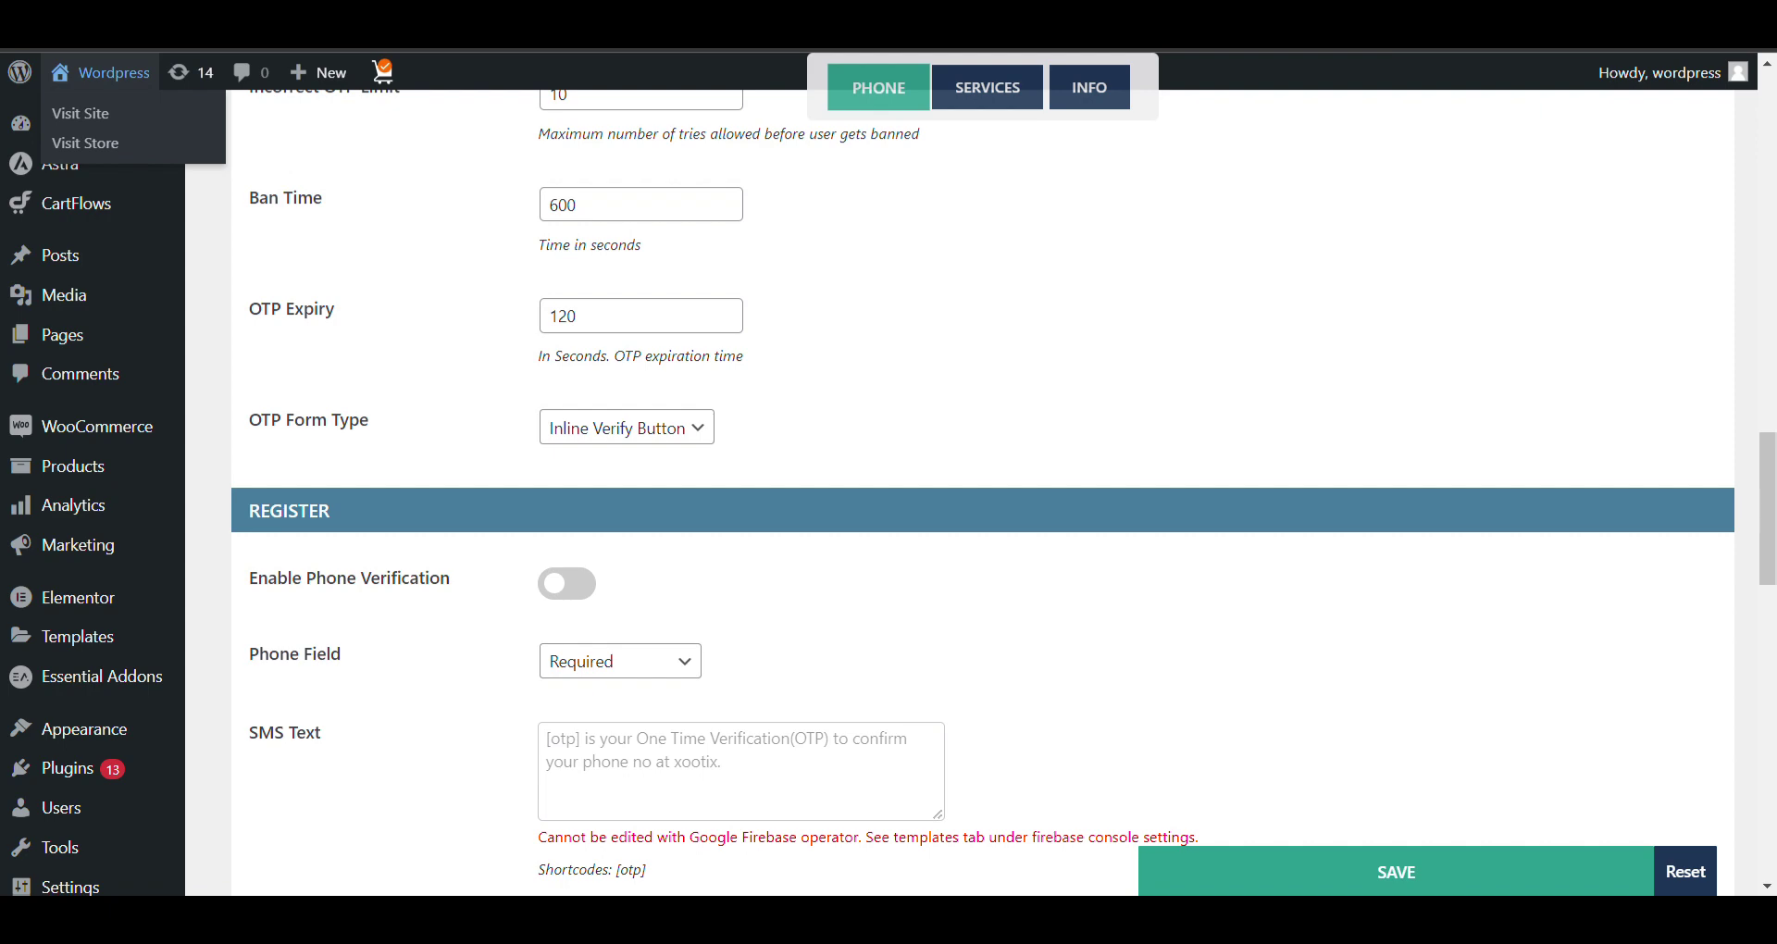
click(140, 74)
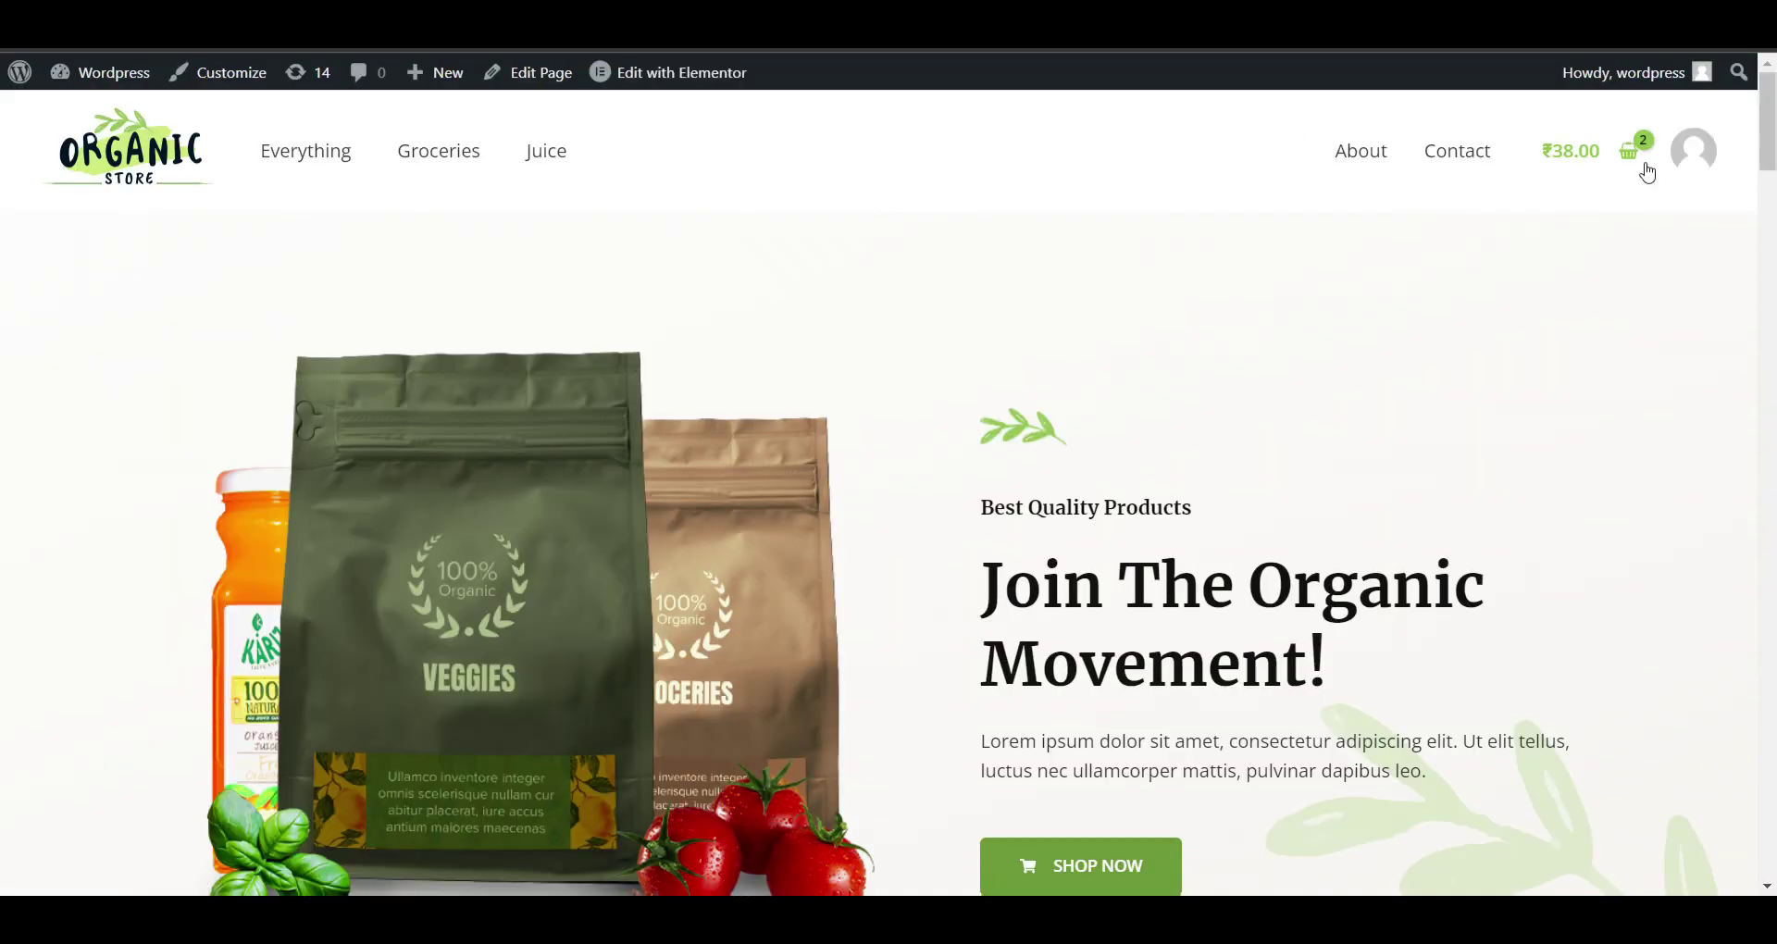
click(1631, 150)
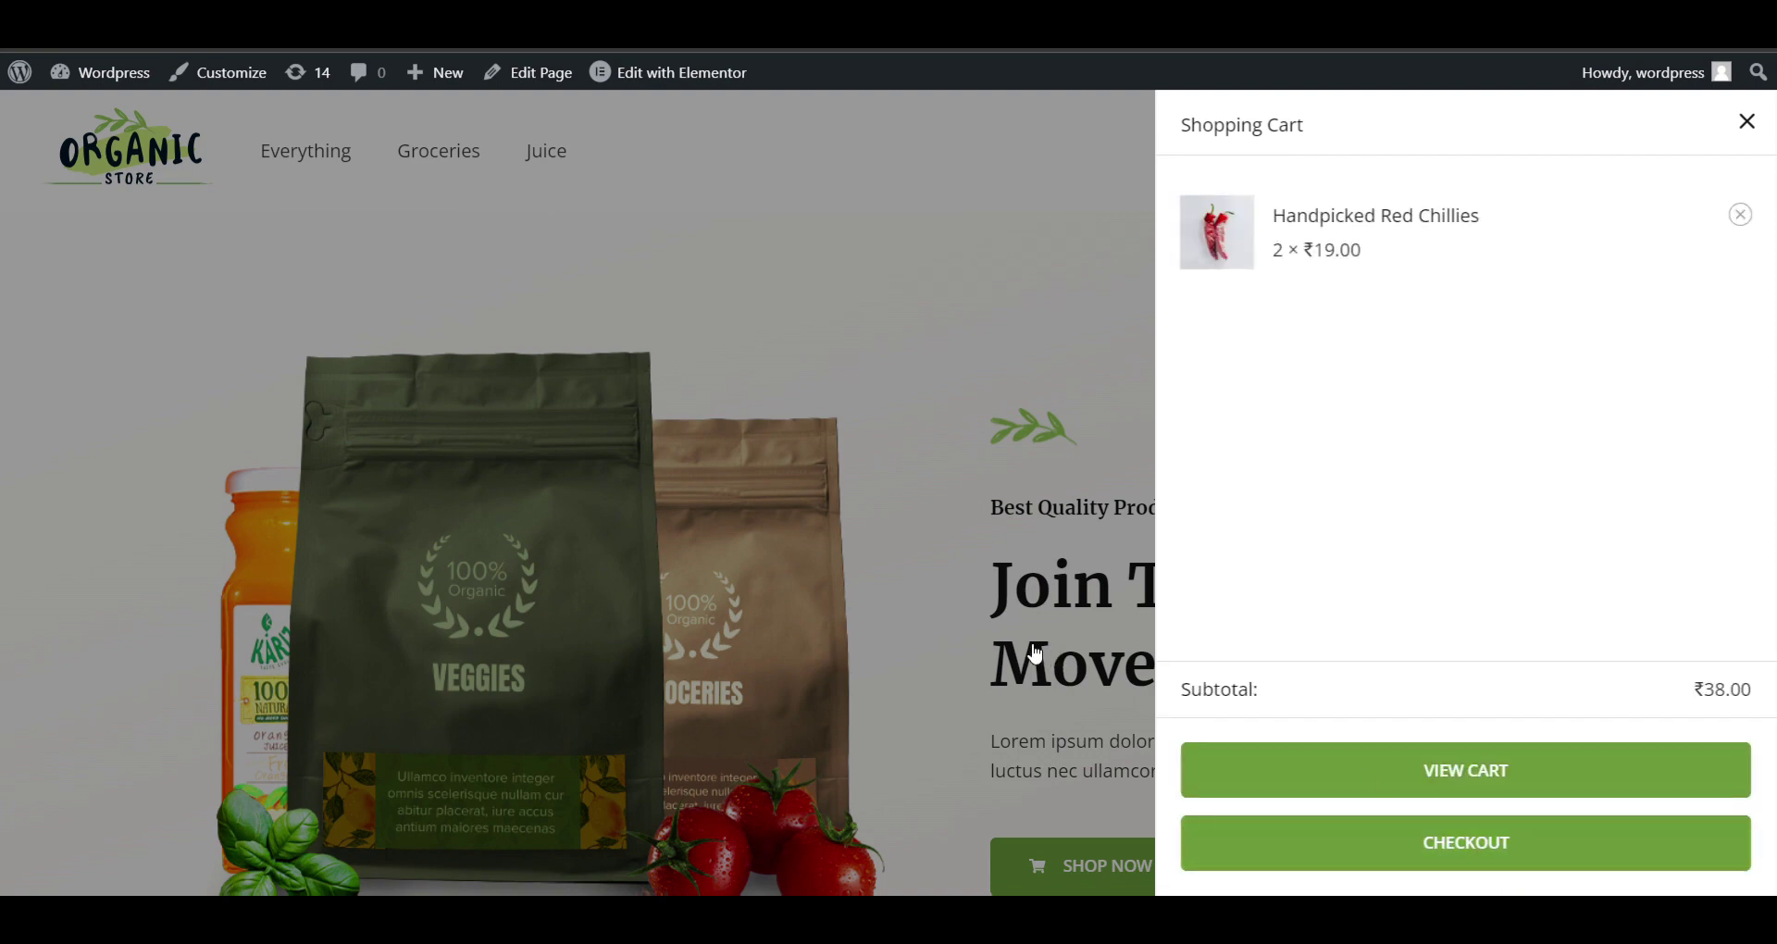
scroll(806, 500, down, 8)
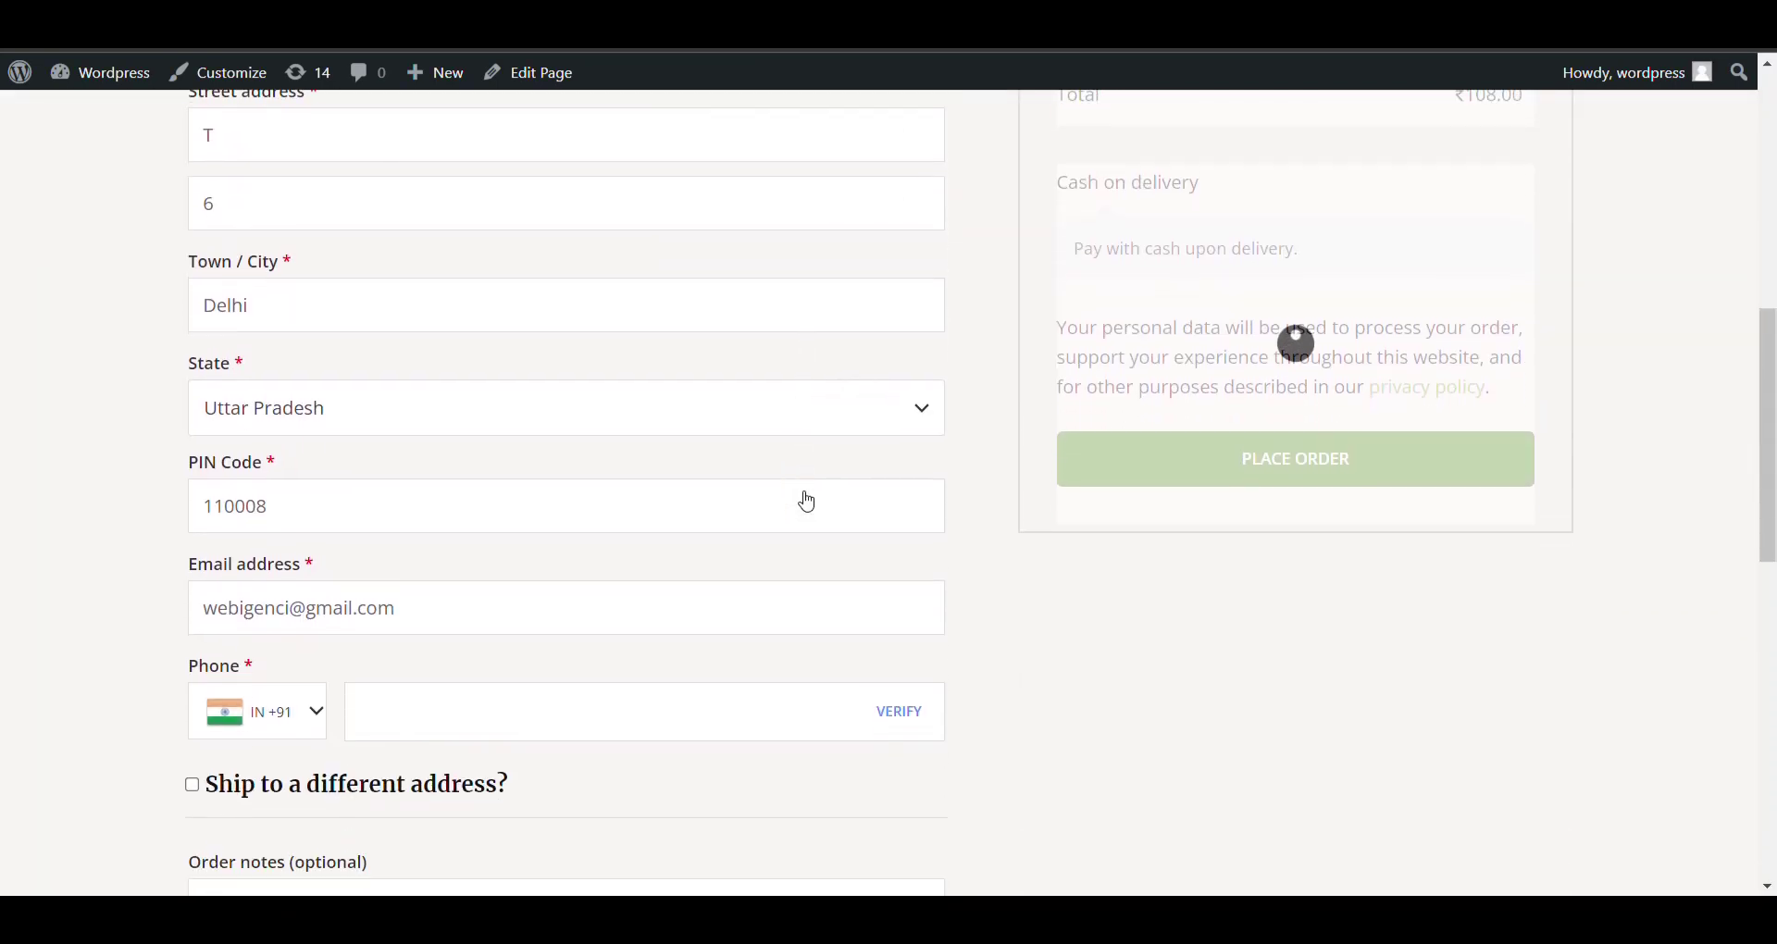
scroll(432, 712, up, 8)
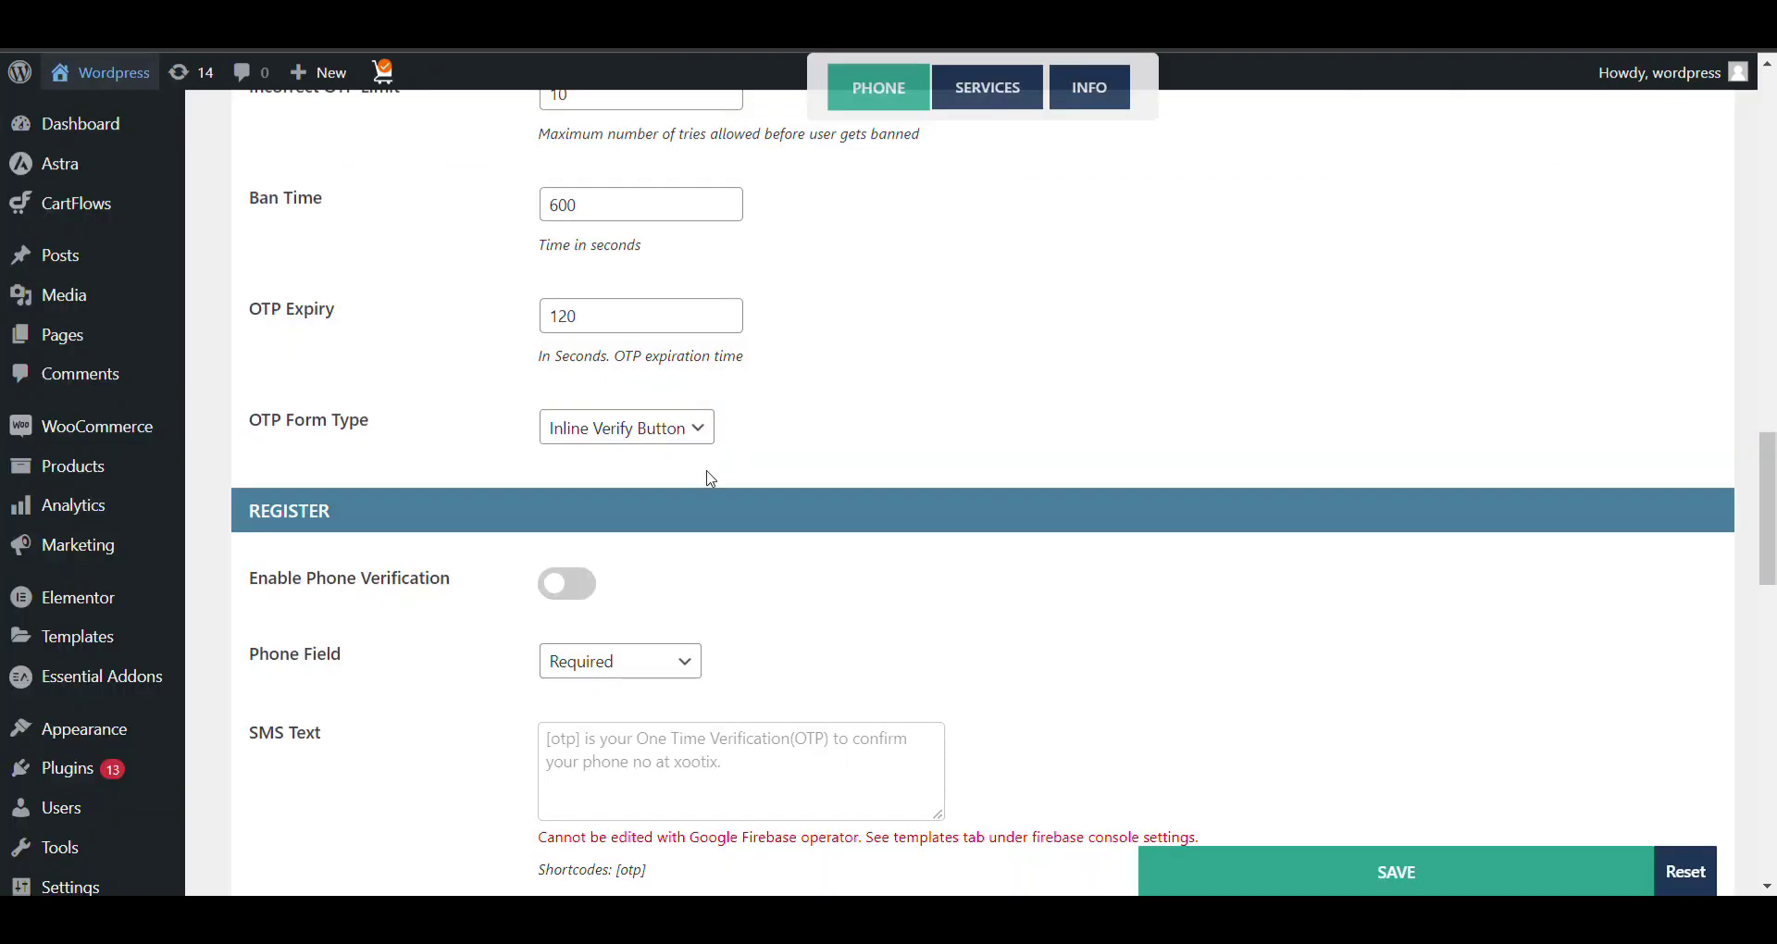
- Try Custom as the Default Country Code in the Main section and return it to Geolocation
scroll(711, 479, up, 15)
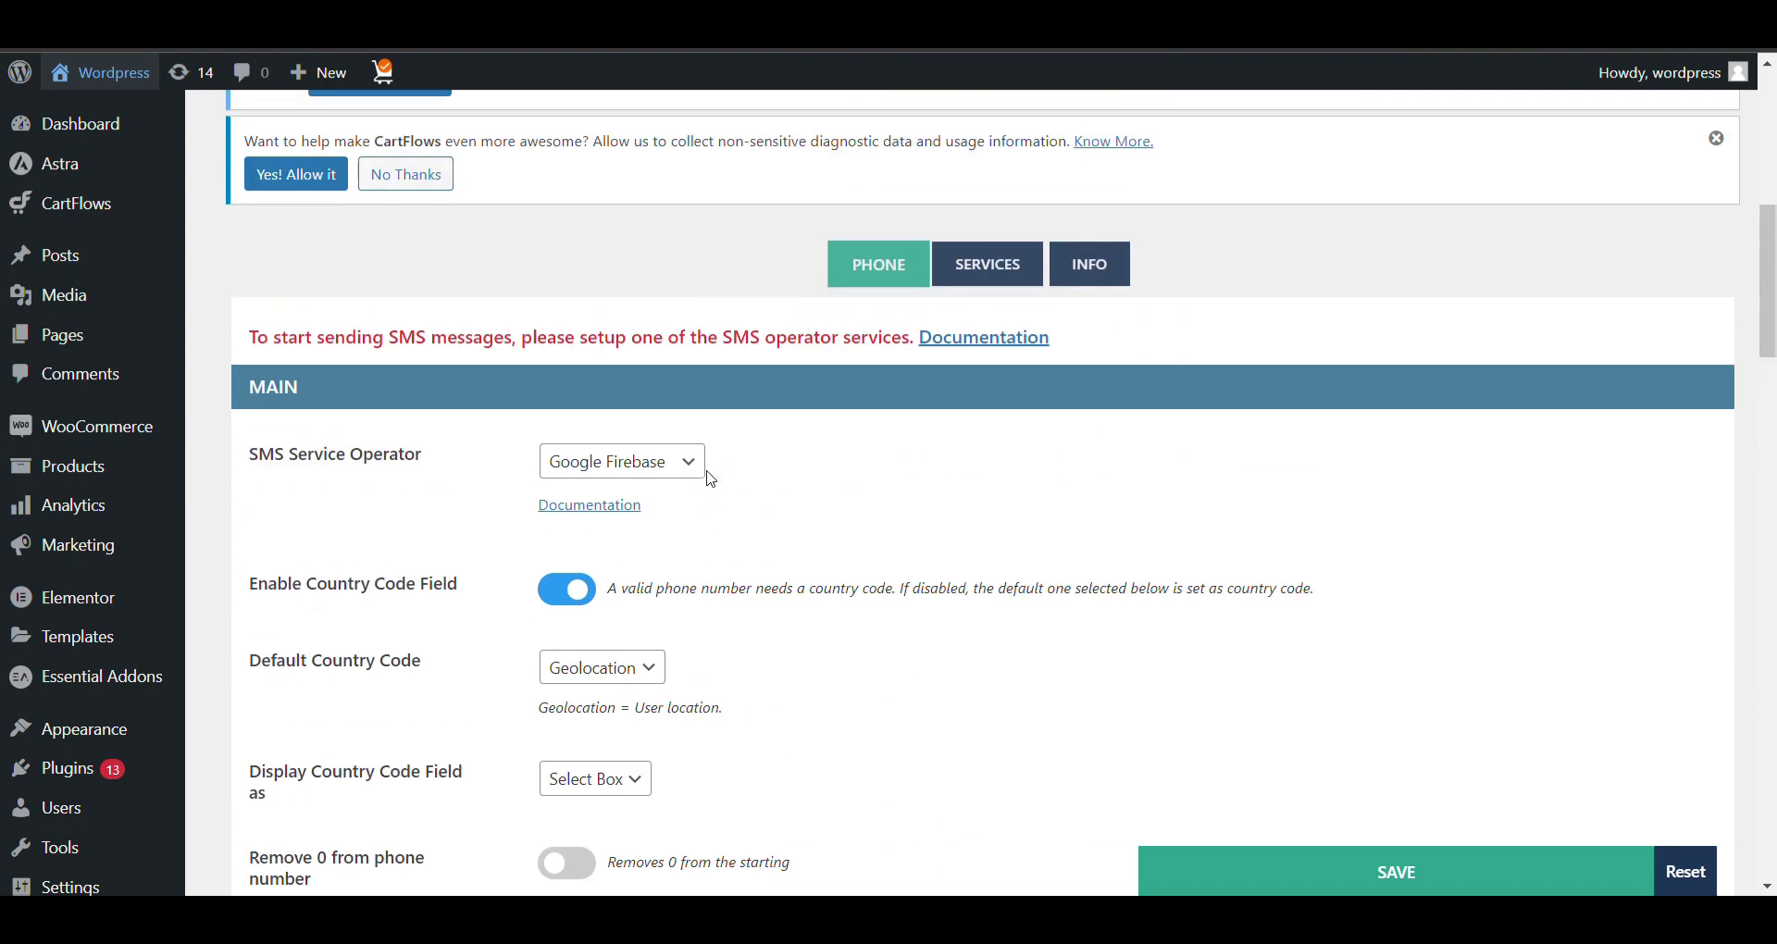
scroll(711, 479, down, 6)
scroll(711, 479, up, 1)
scroll(711, 478, down, 1)
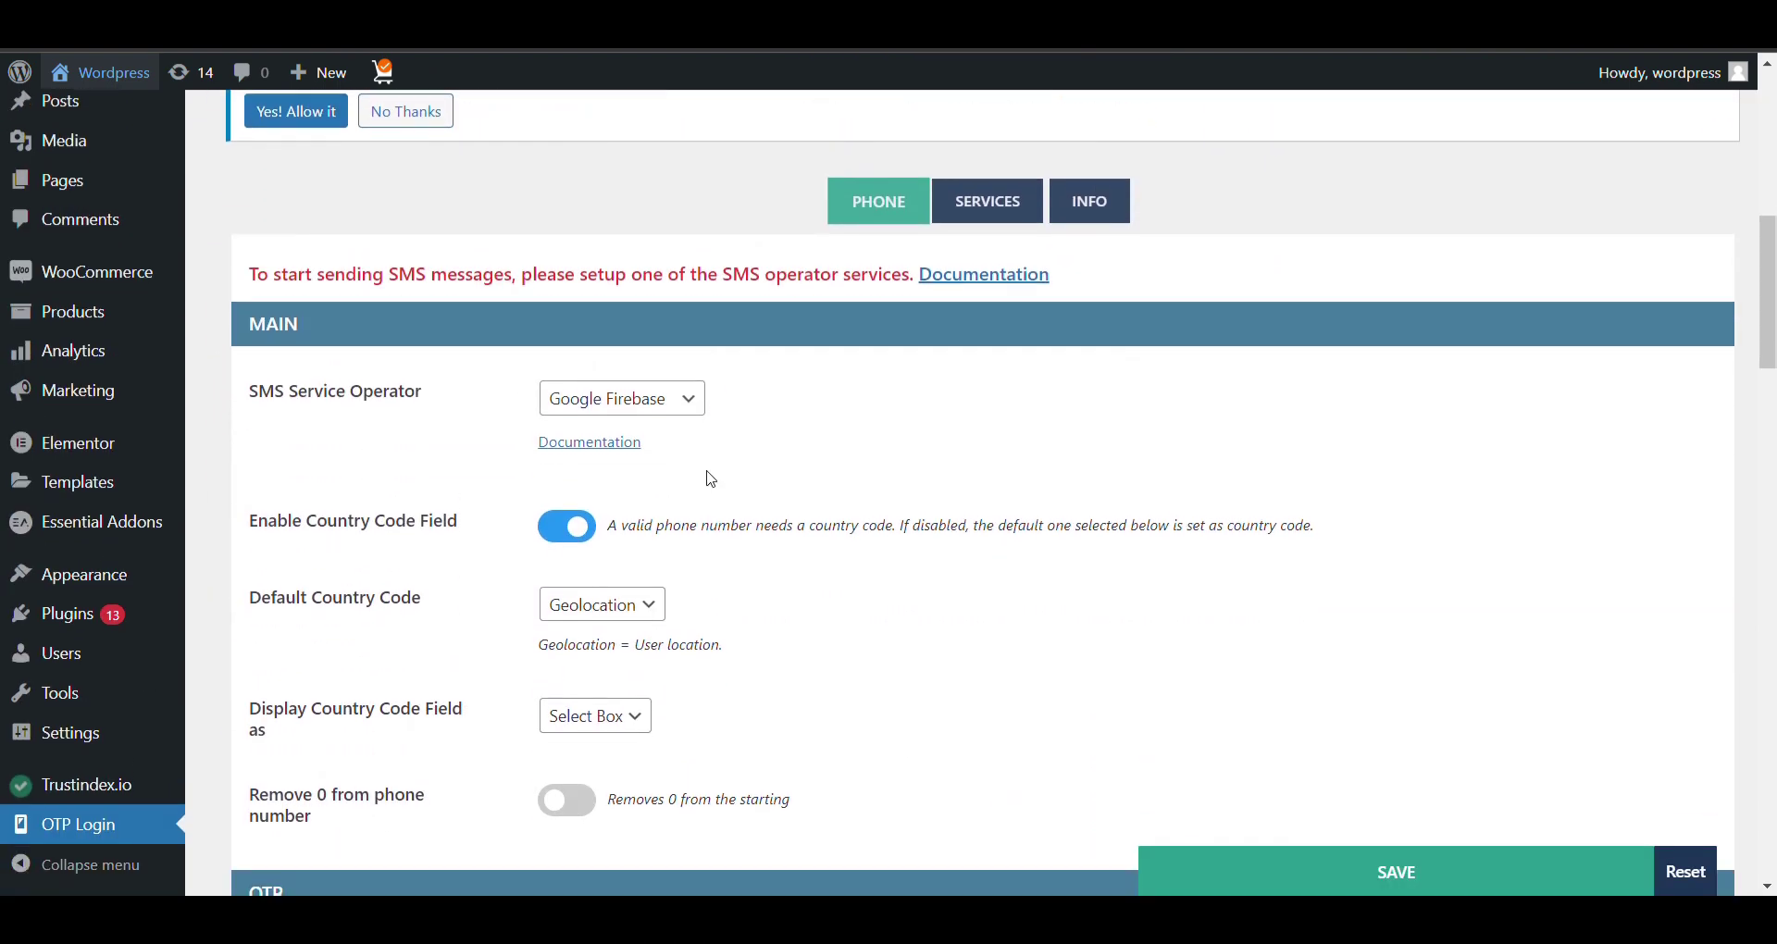
scroll(572, 543, down, 2)
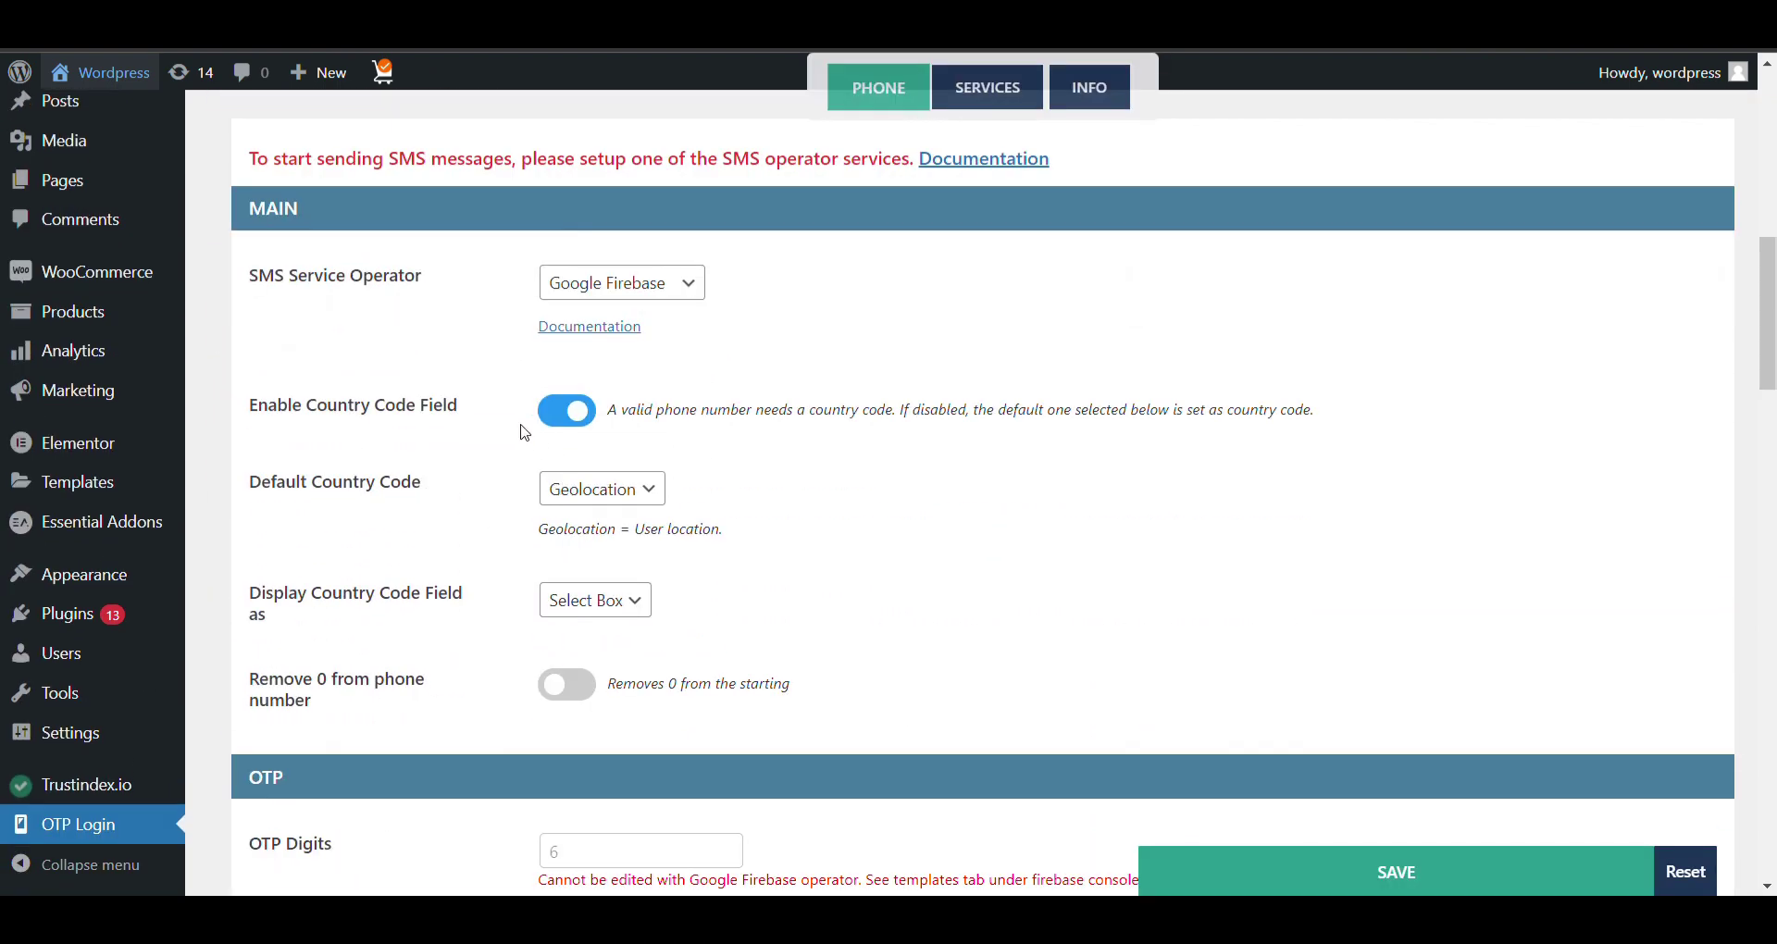
click(612, 492)
click(612, 491)
click(603, 544)
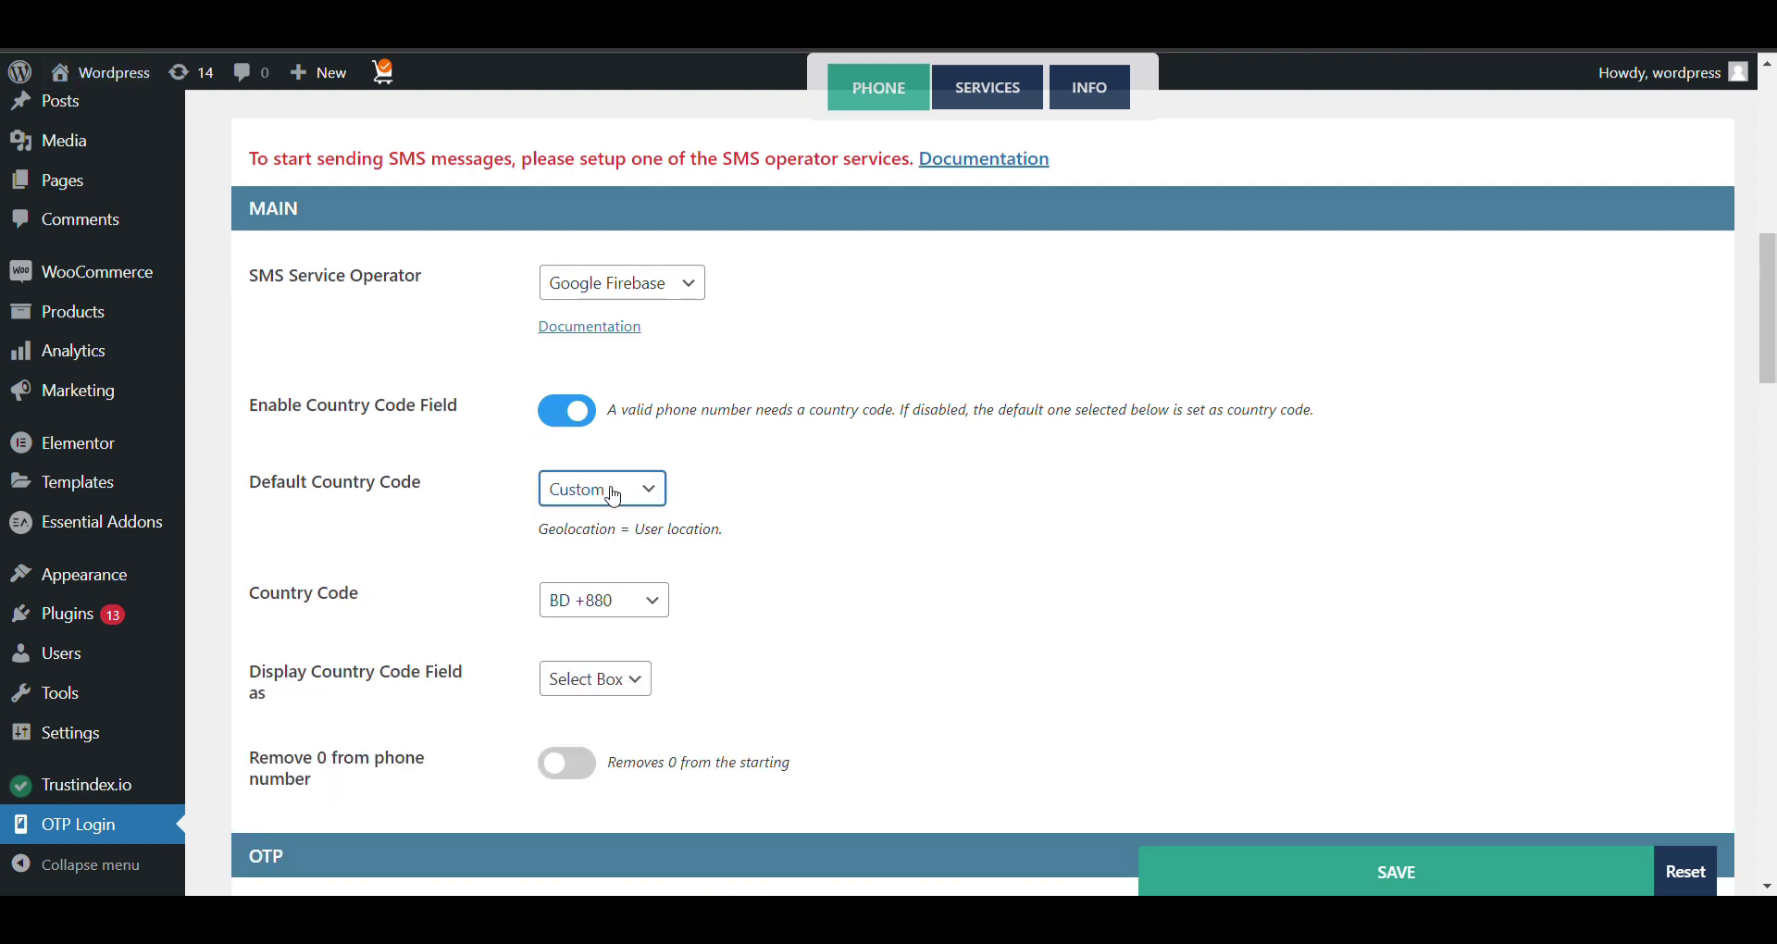
click(606, 505)
click(622, 518)
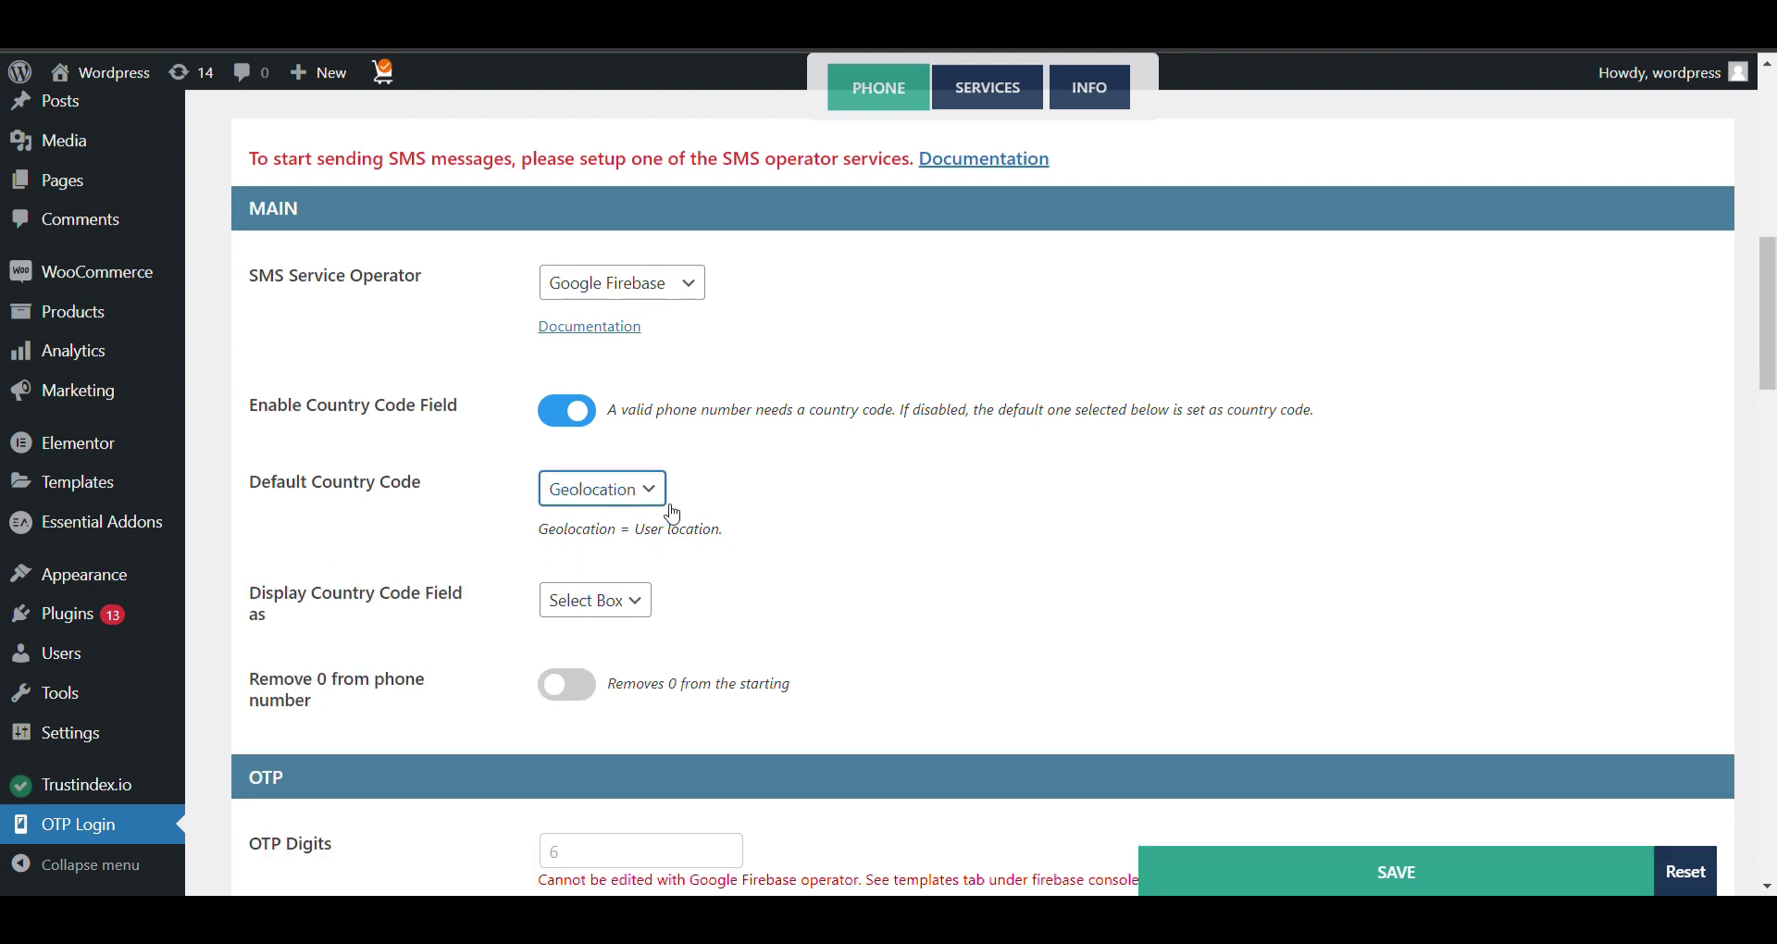
- Check the options for Display Country Code Field as and leave it on Select Box
scroll(682, 509, down, 1)
click(596, 493)
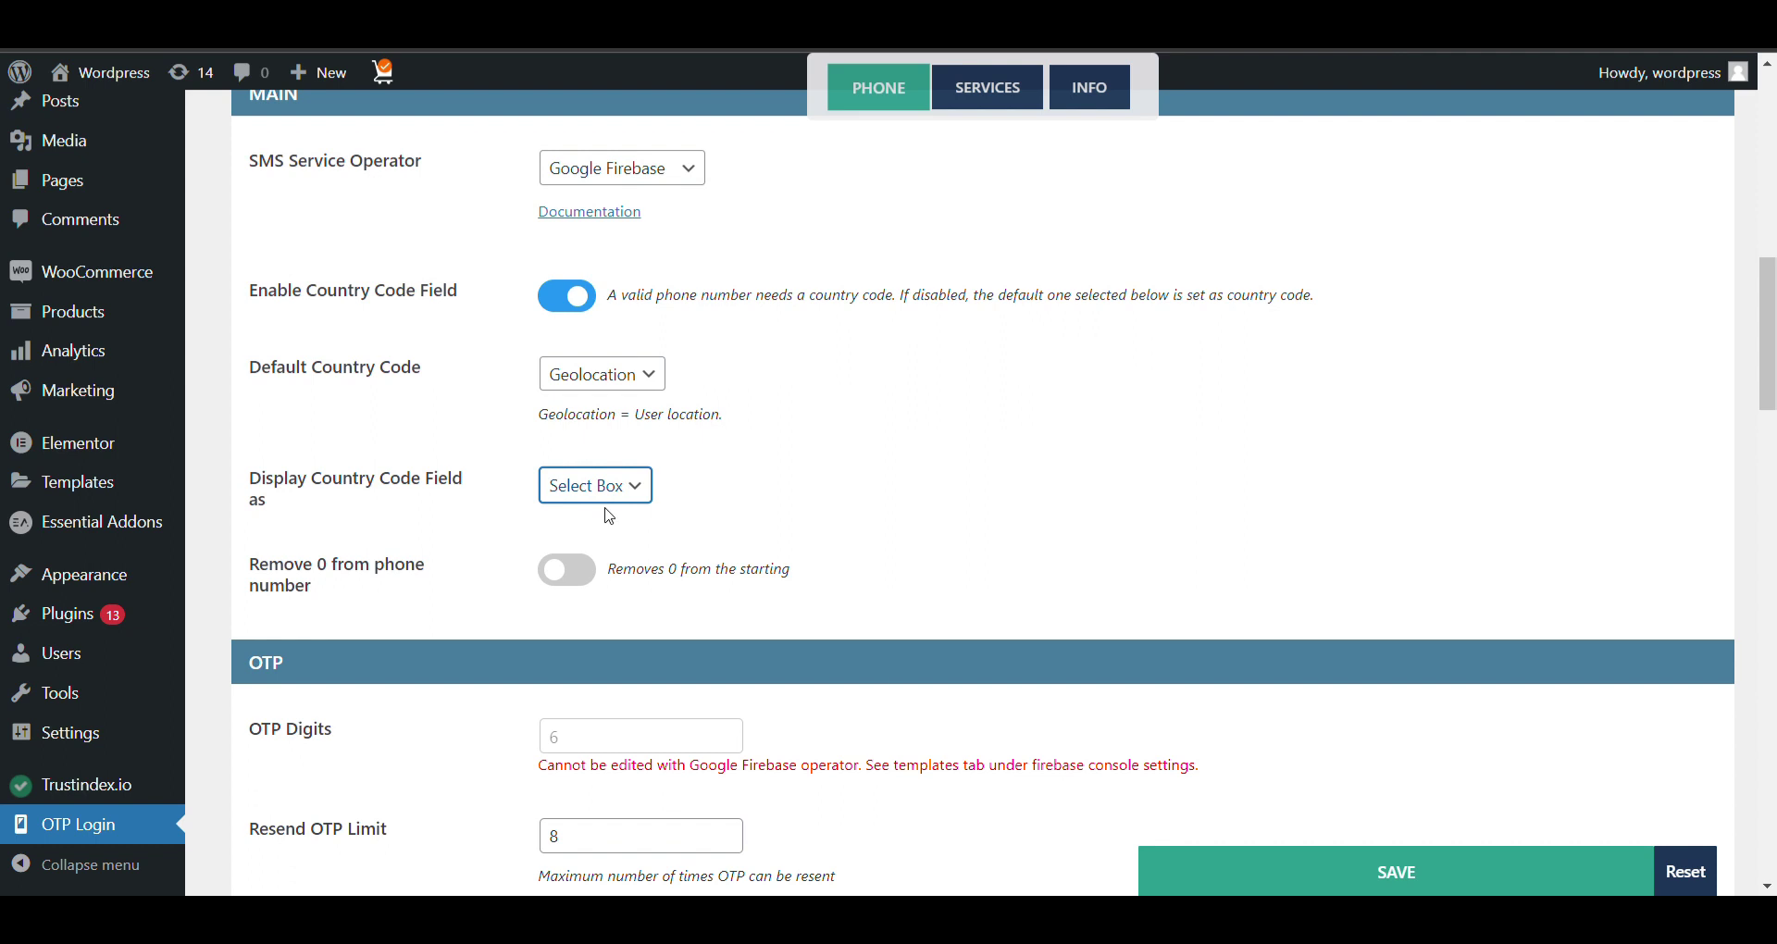
click(609, 541)
key(Up)
- Review the OTP section's digits, resend limit, wait time, incorrect OTP limit, ban time and expiry settings
scroll(565, 574, down, 1)
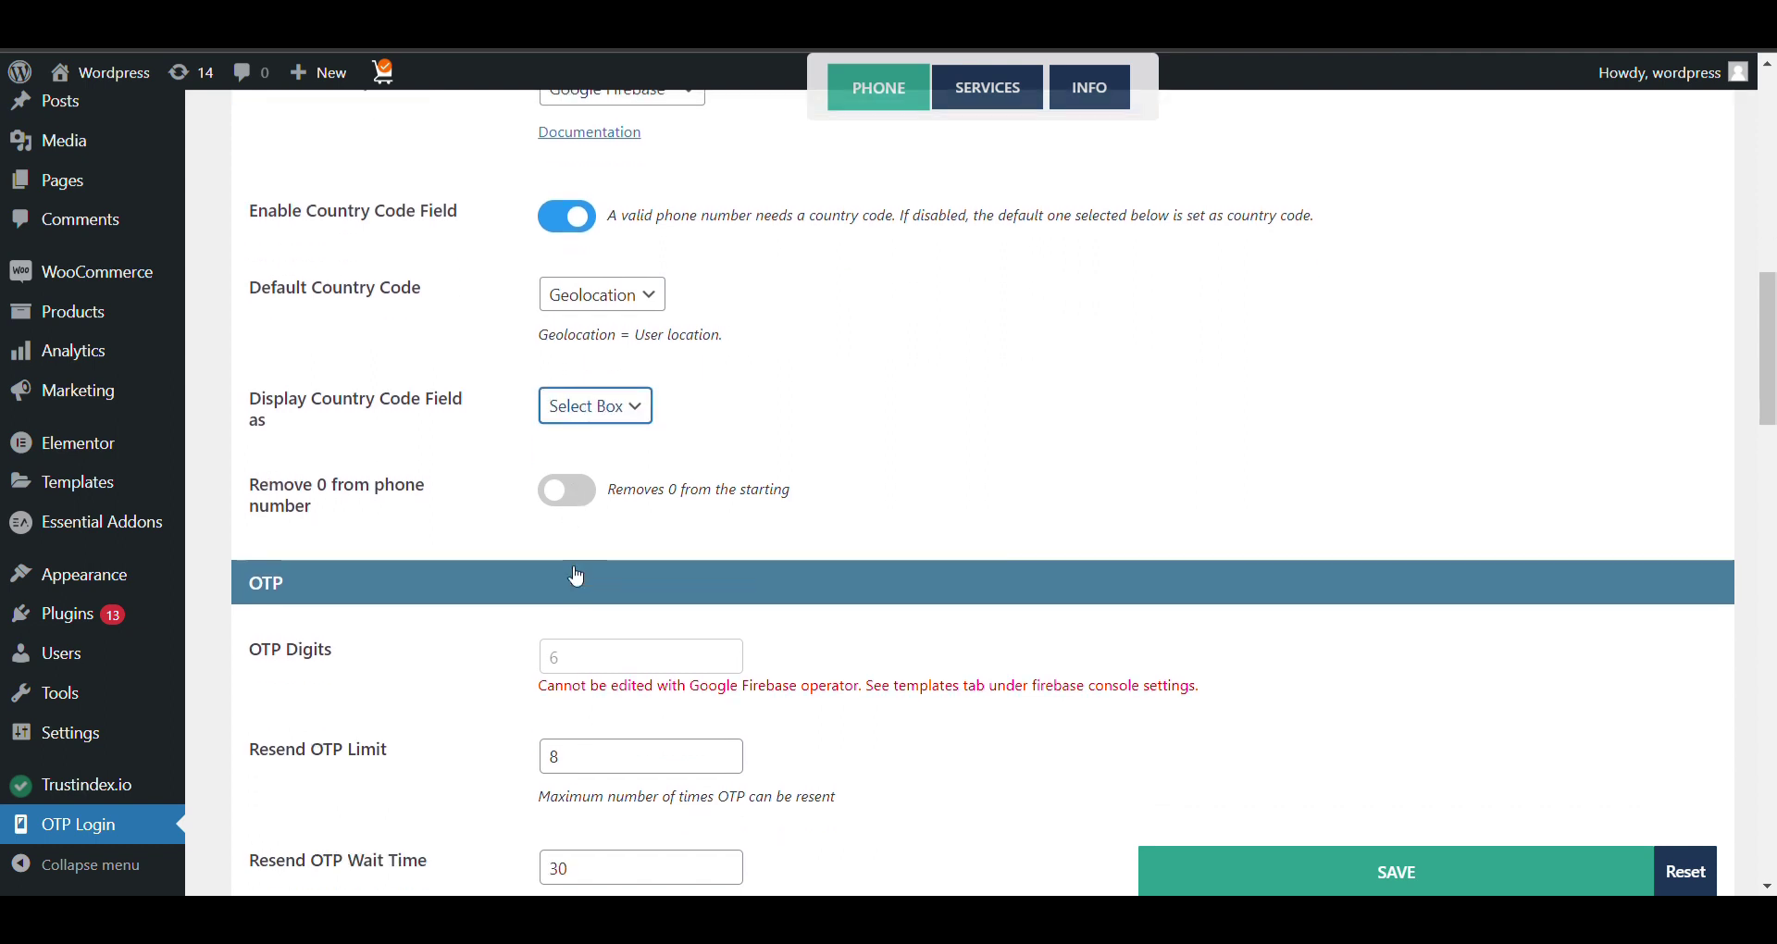
scroll(458, 607, down, 3)
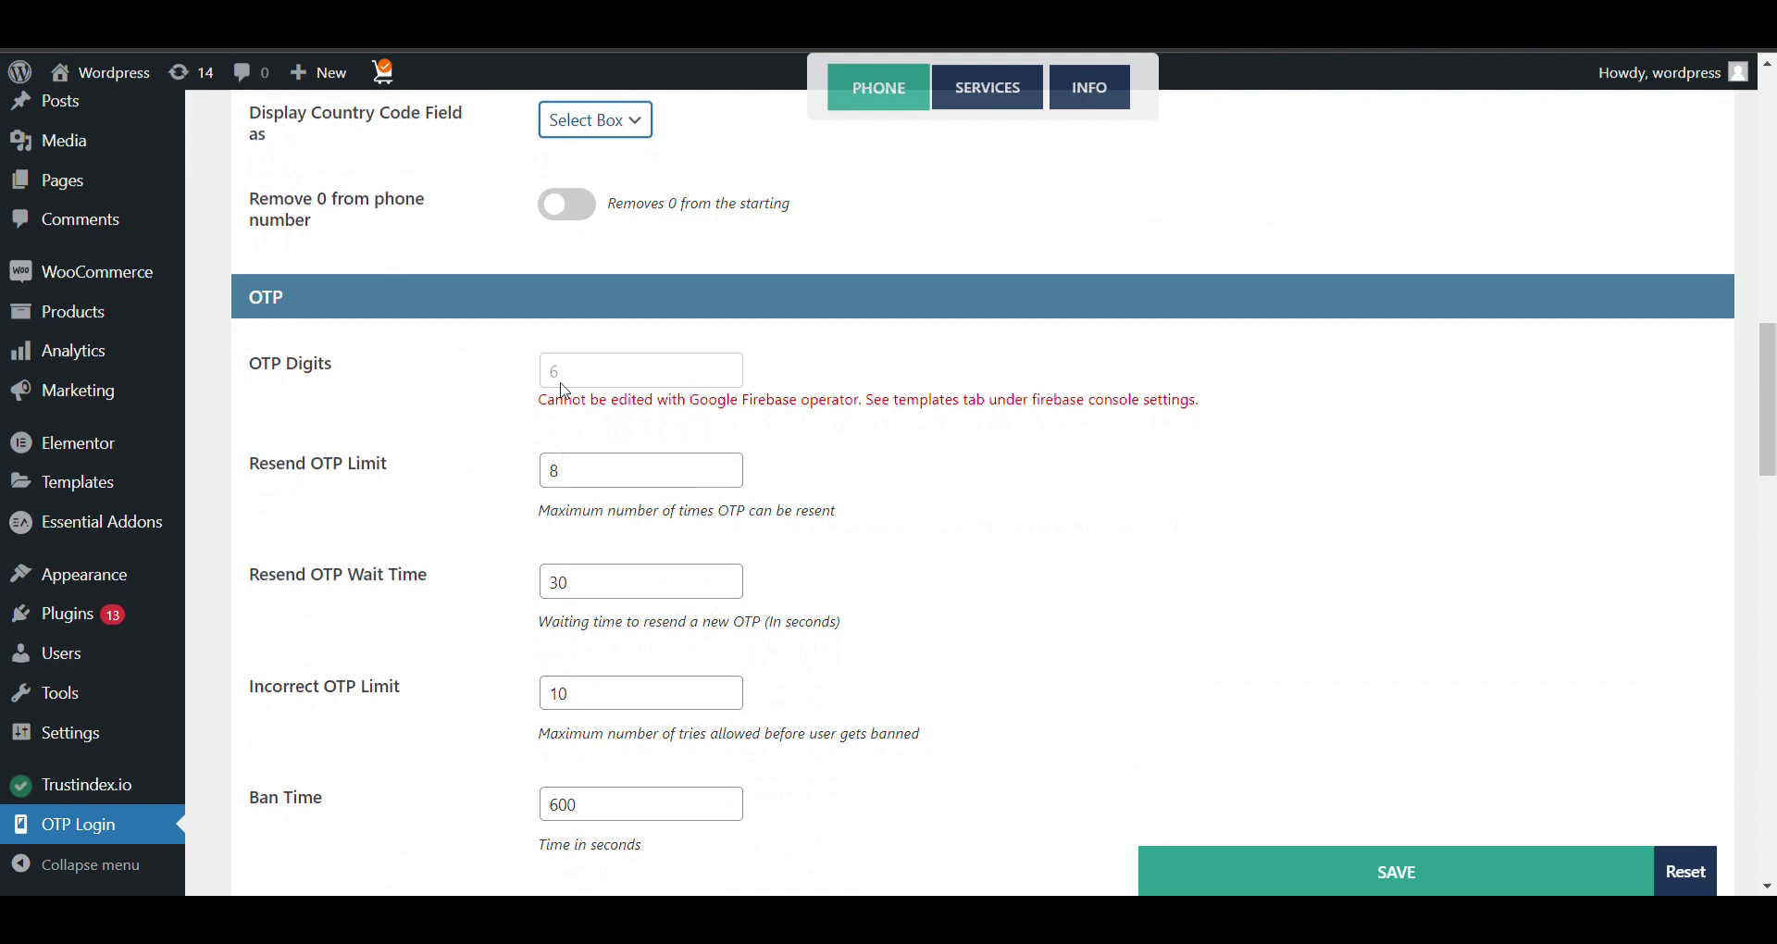
scroll(552, 404, up, 5)
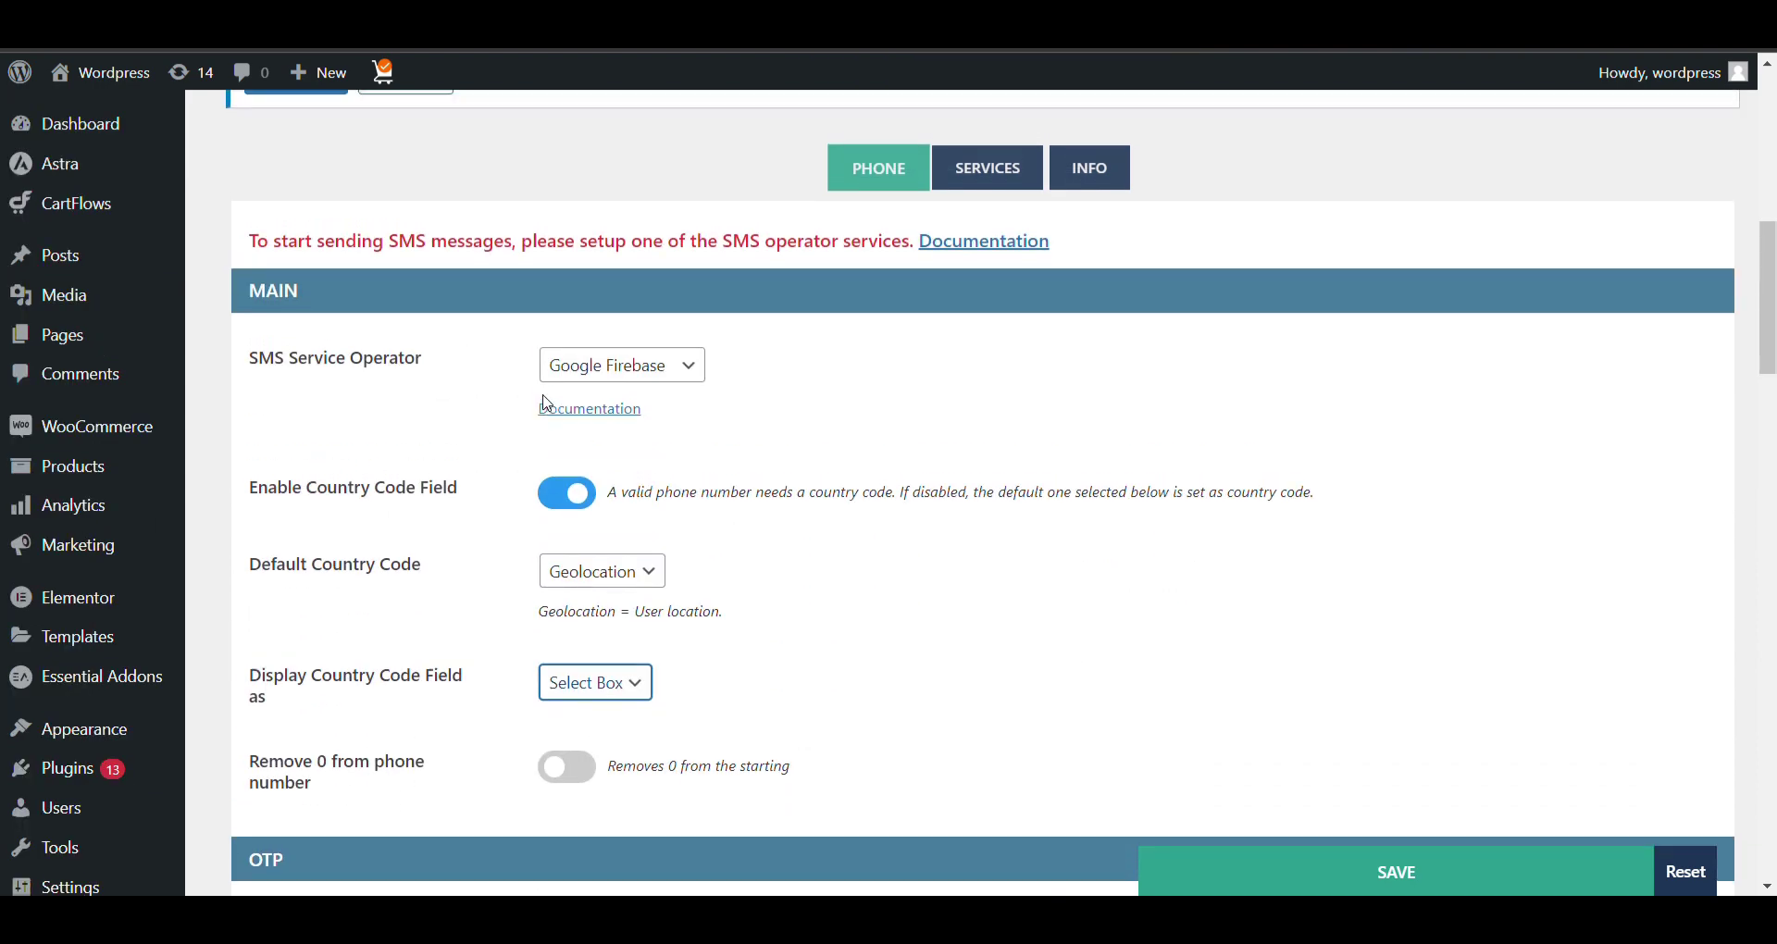
scroll(337, 519, down, 2)
scroll(542, 670, down, 3)
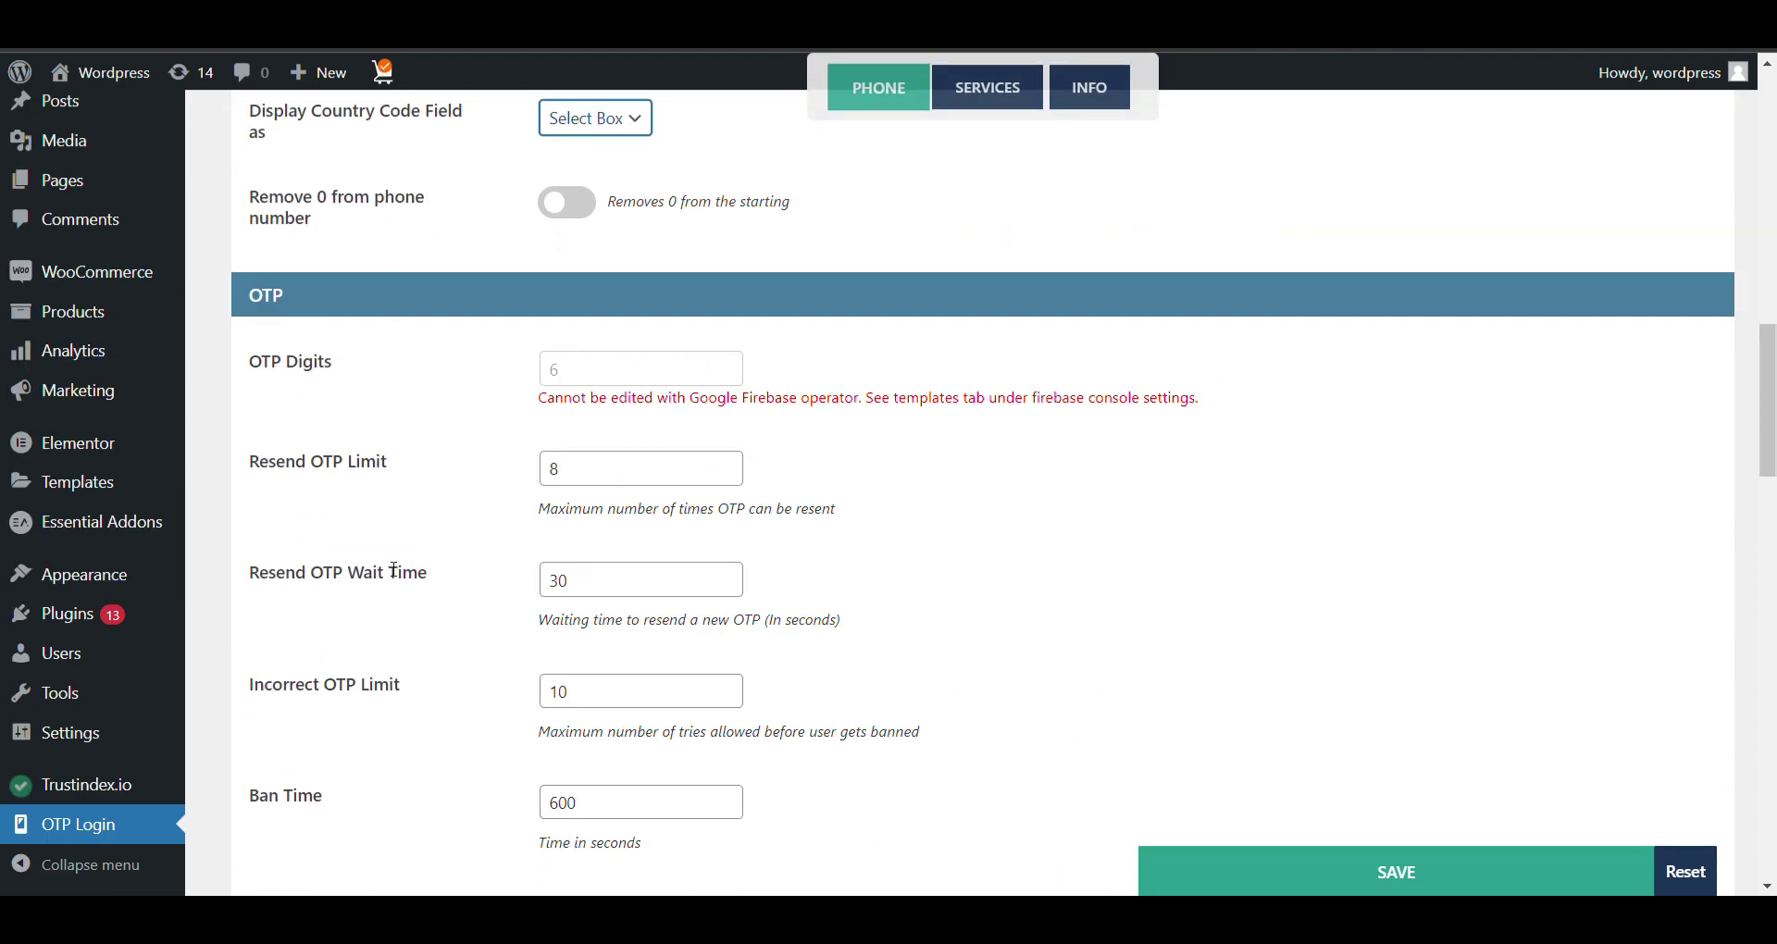
click(615, 484)
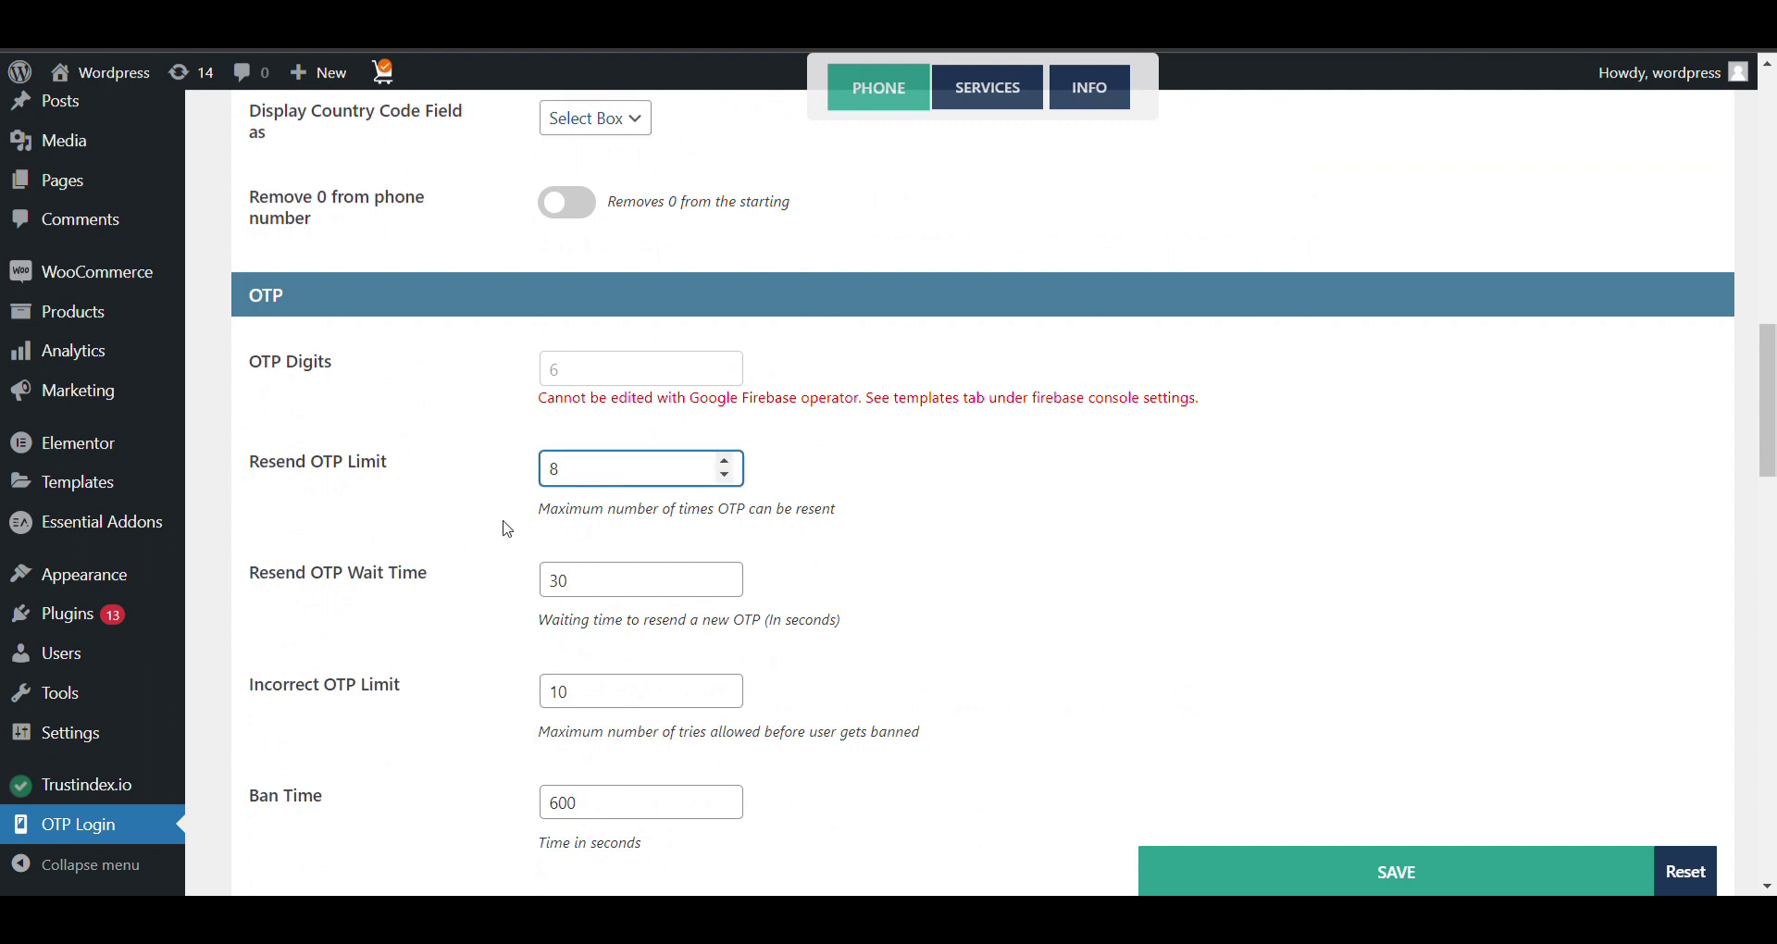
scroll(508, 527, down, 1)
scroll(492, 480, down, 2)
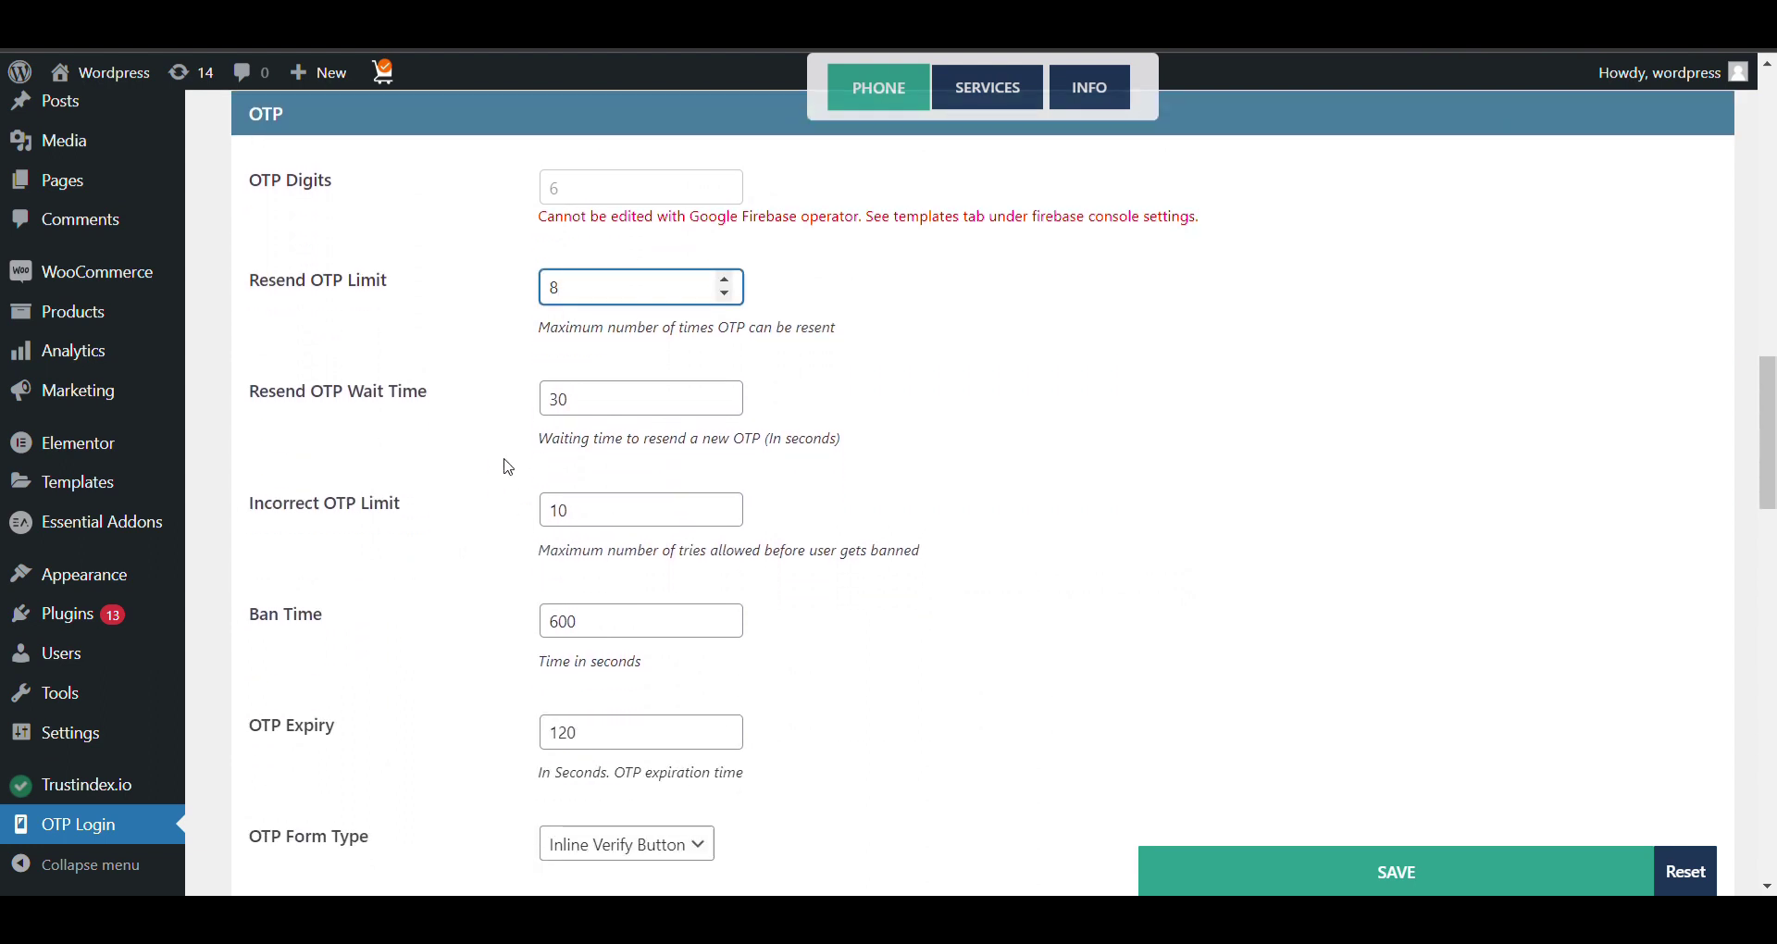
scroll(516, 460, down, 1)
- Open the plugin's Services settings and examine the credential fields under Twilio Settings
scroll(574, 454, up, 10)
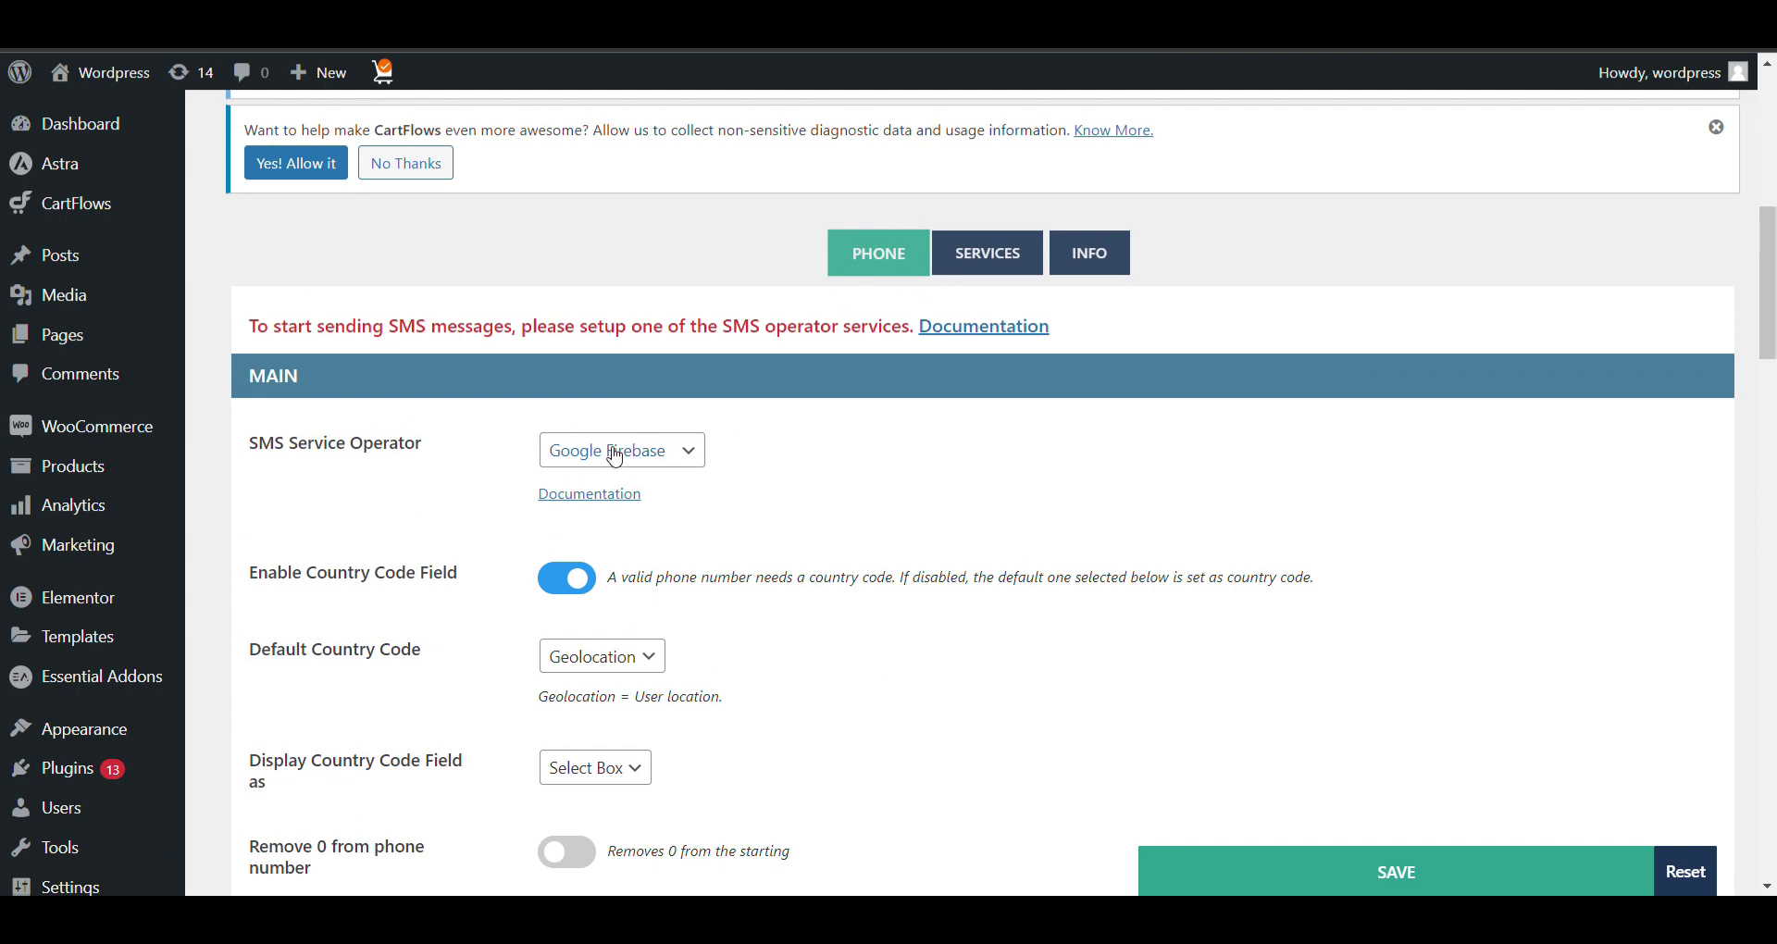
click(977, 268)
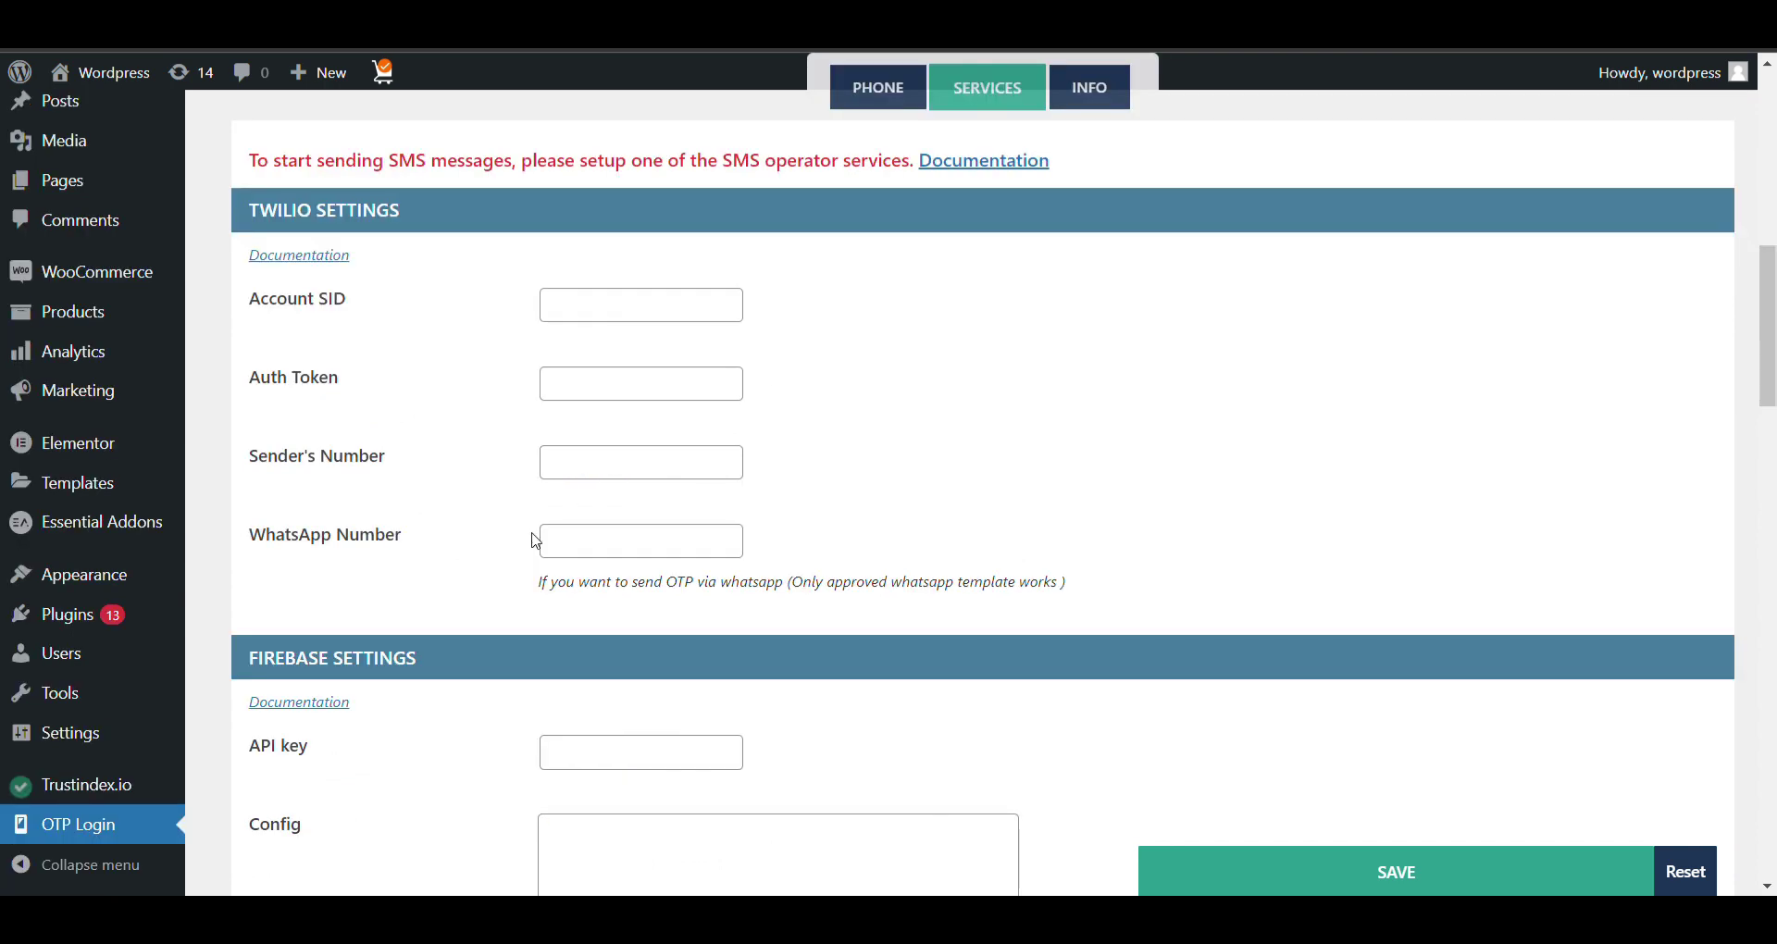
scroll(450, 475, down, 2)
scroll(361, 448, up, 3)
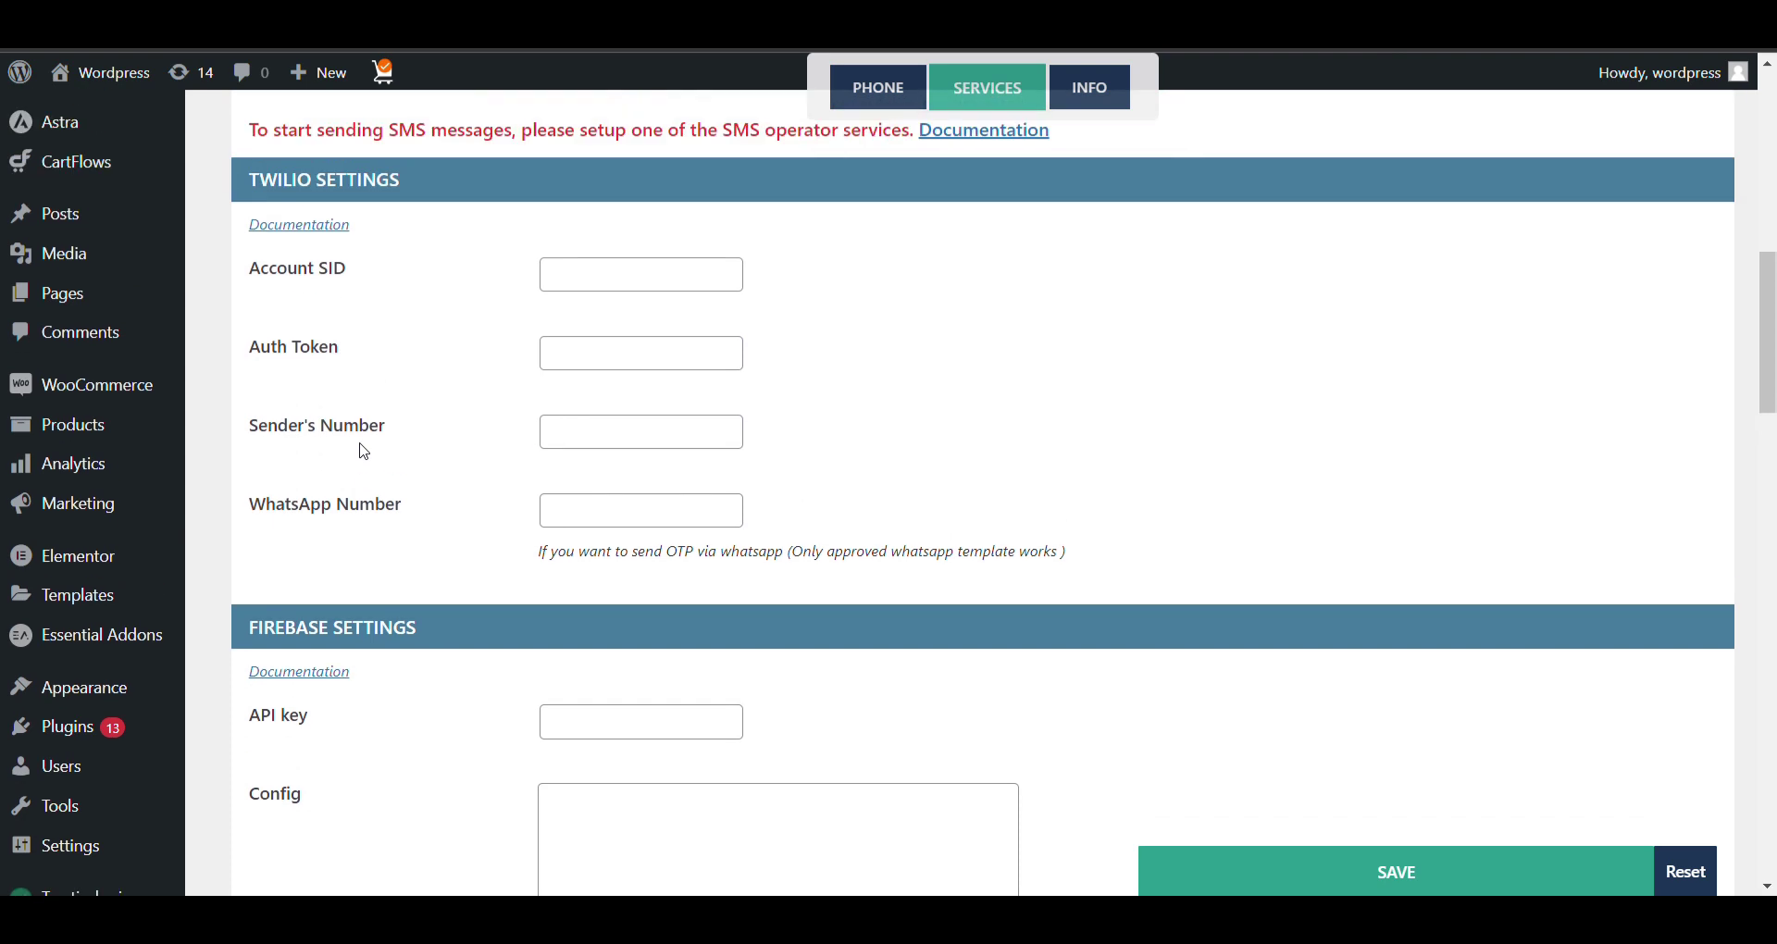
triple_click(260, 194)
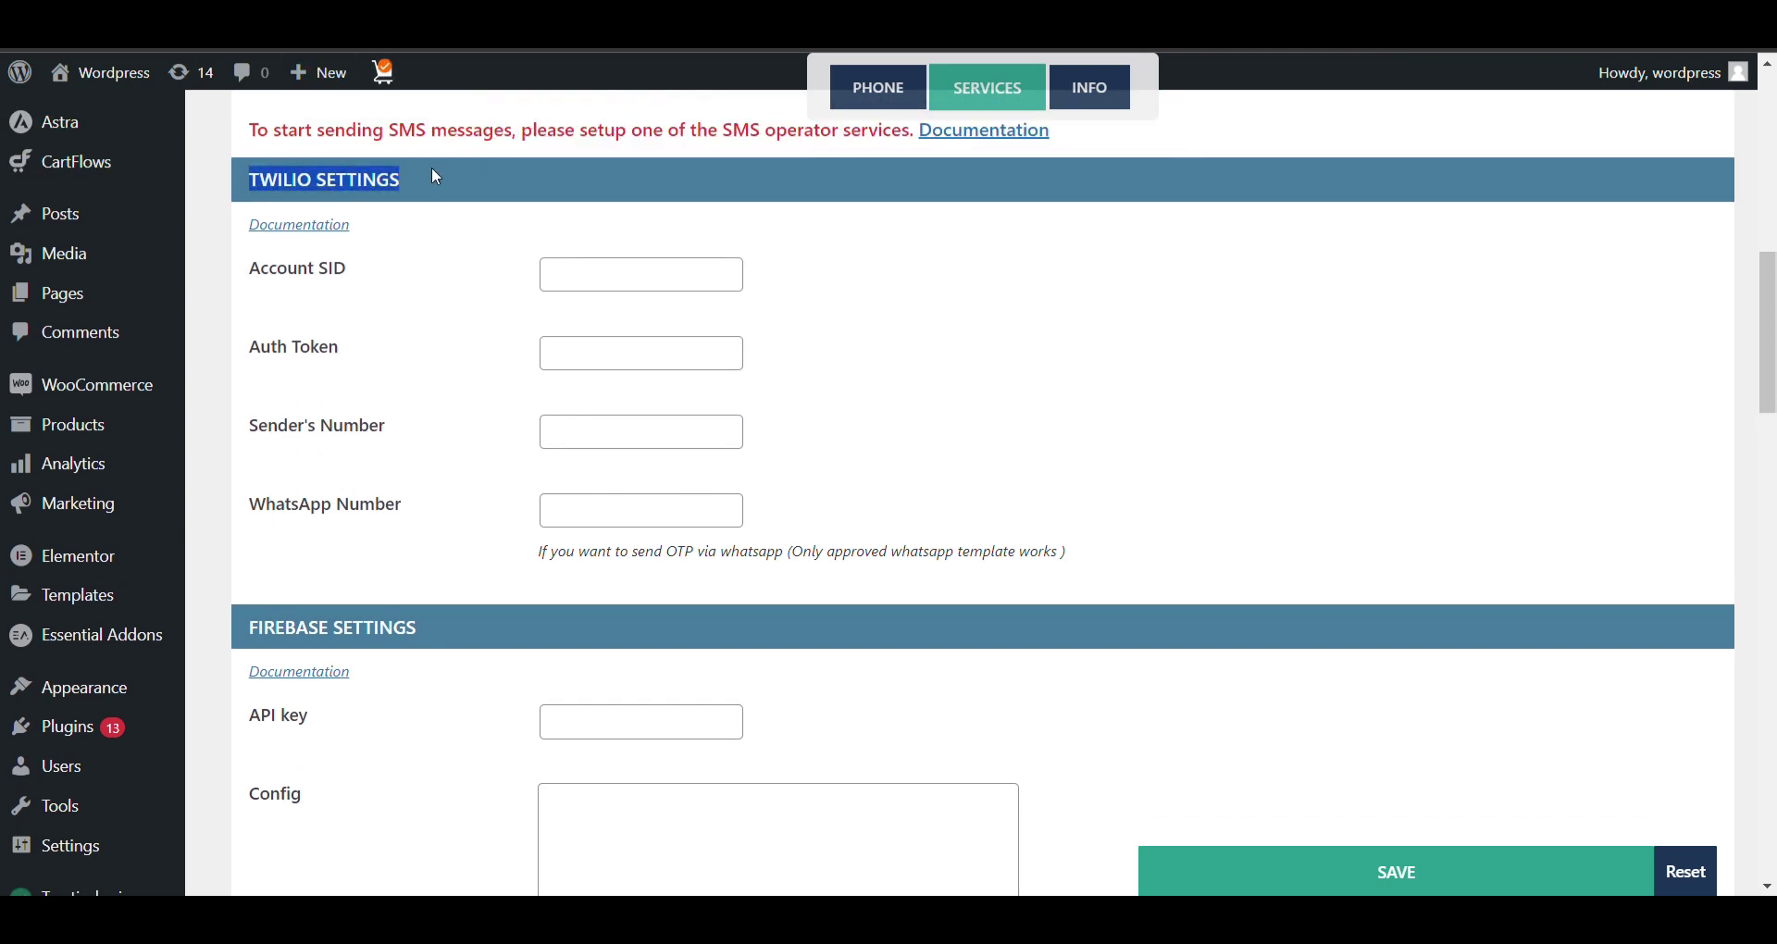
- Examine the API key and Config fields under Firebase Settings without filling them in
scroll(436, 282, down, 3)
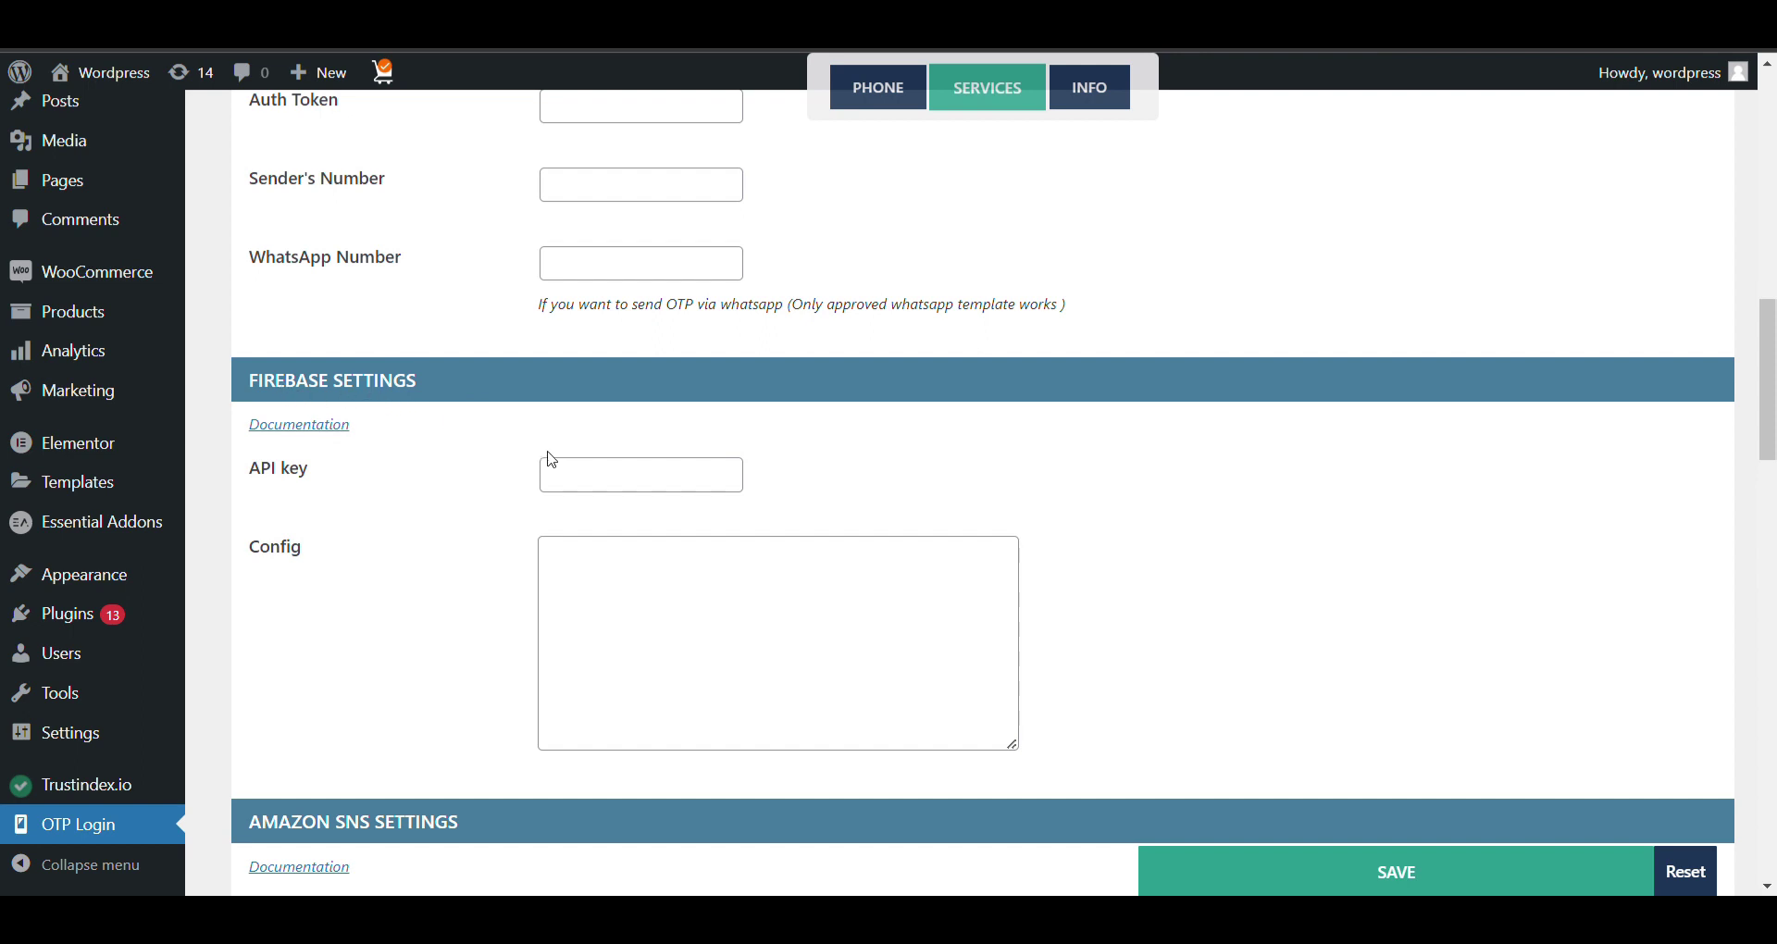
click(636, 476)
click(614, 631)
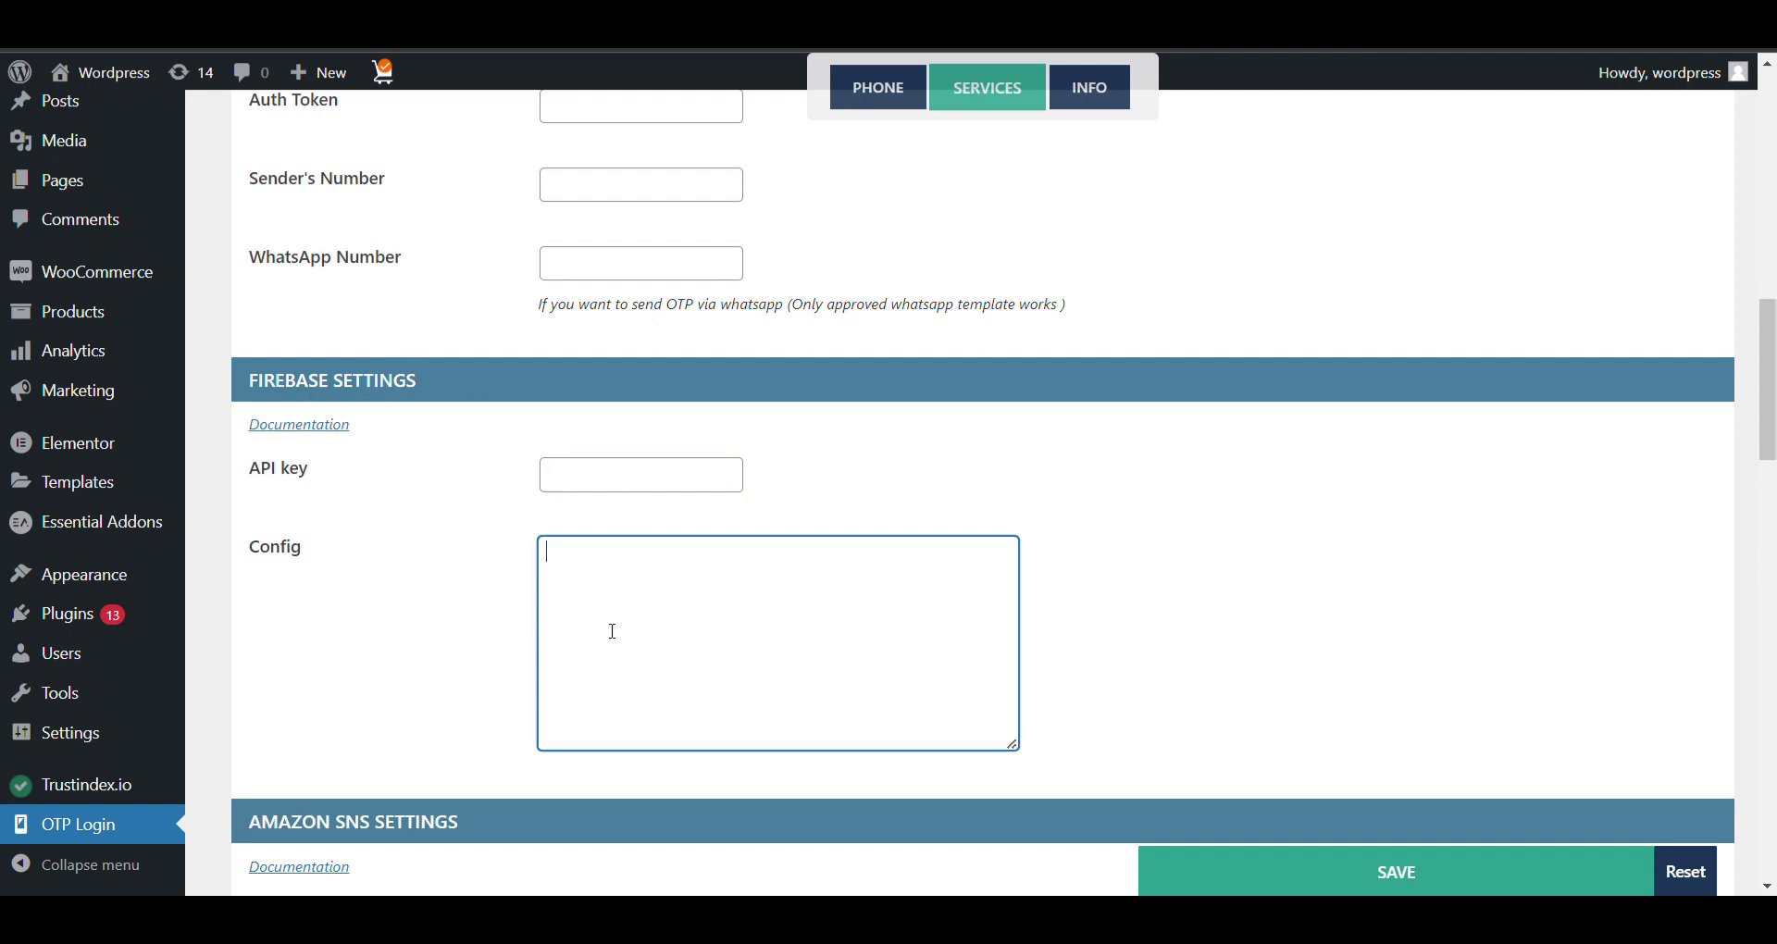
click(413, 616)
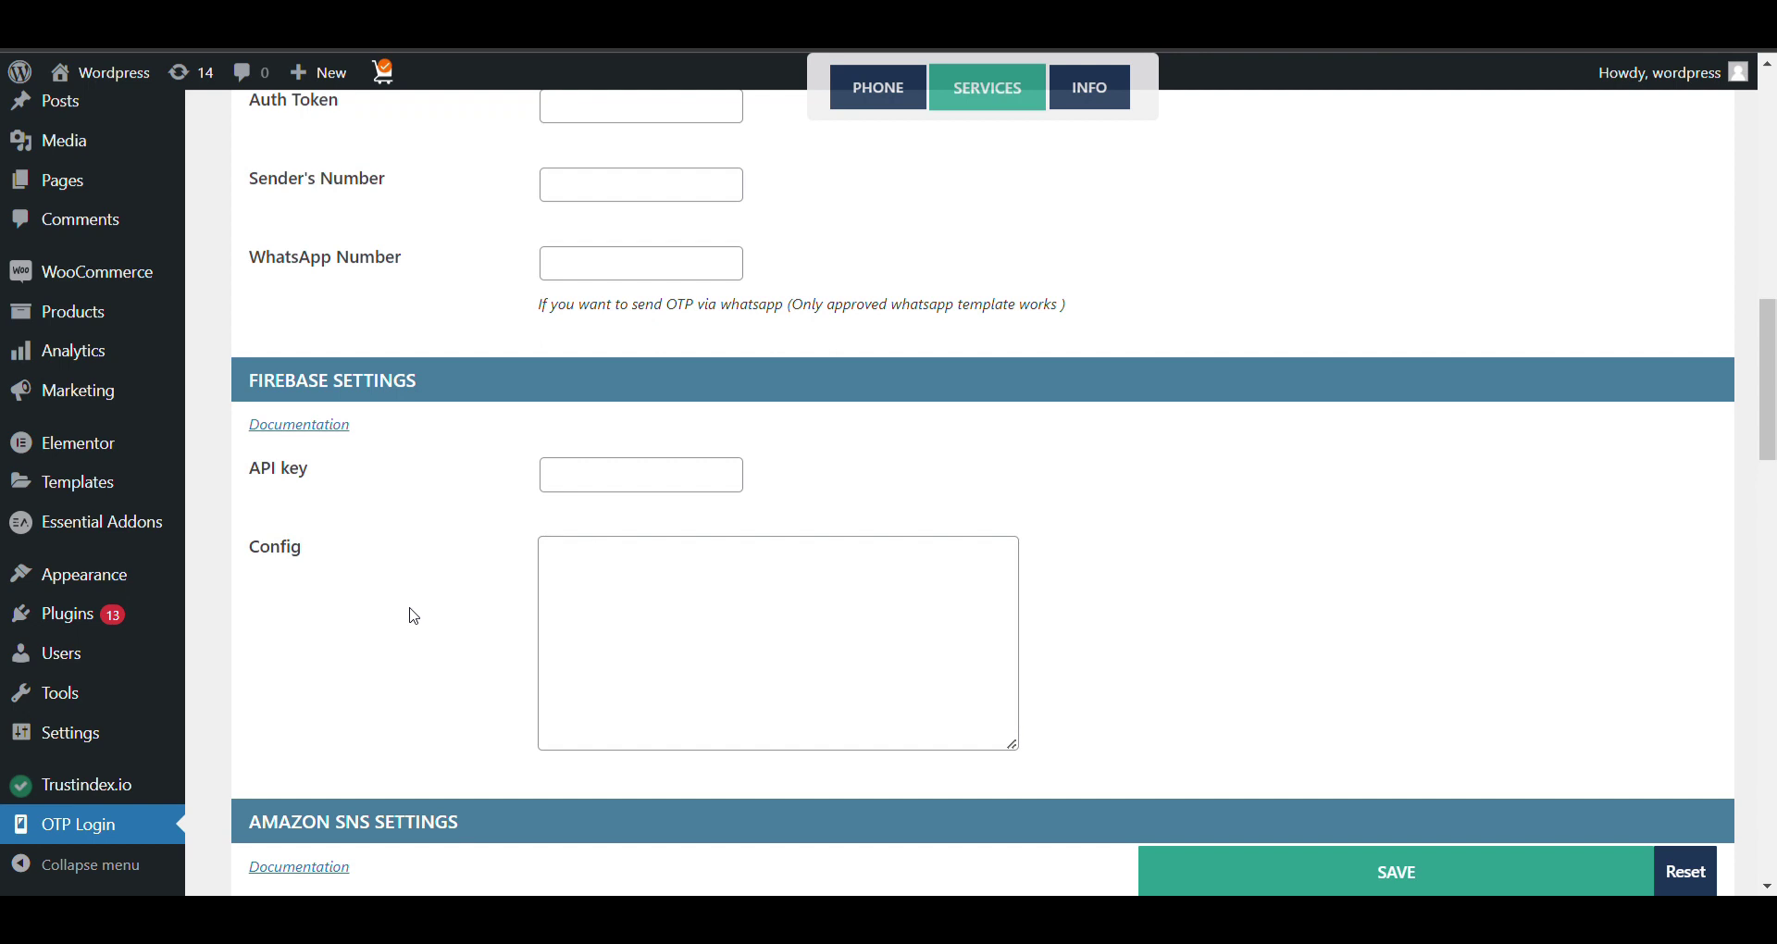
- Switch to the browser's google firebase search results and open the Firebase website
key(ctrl+Tab)
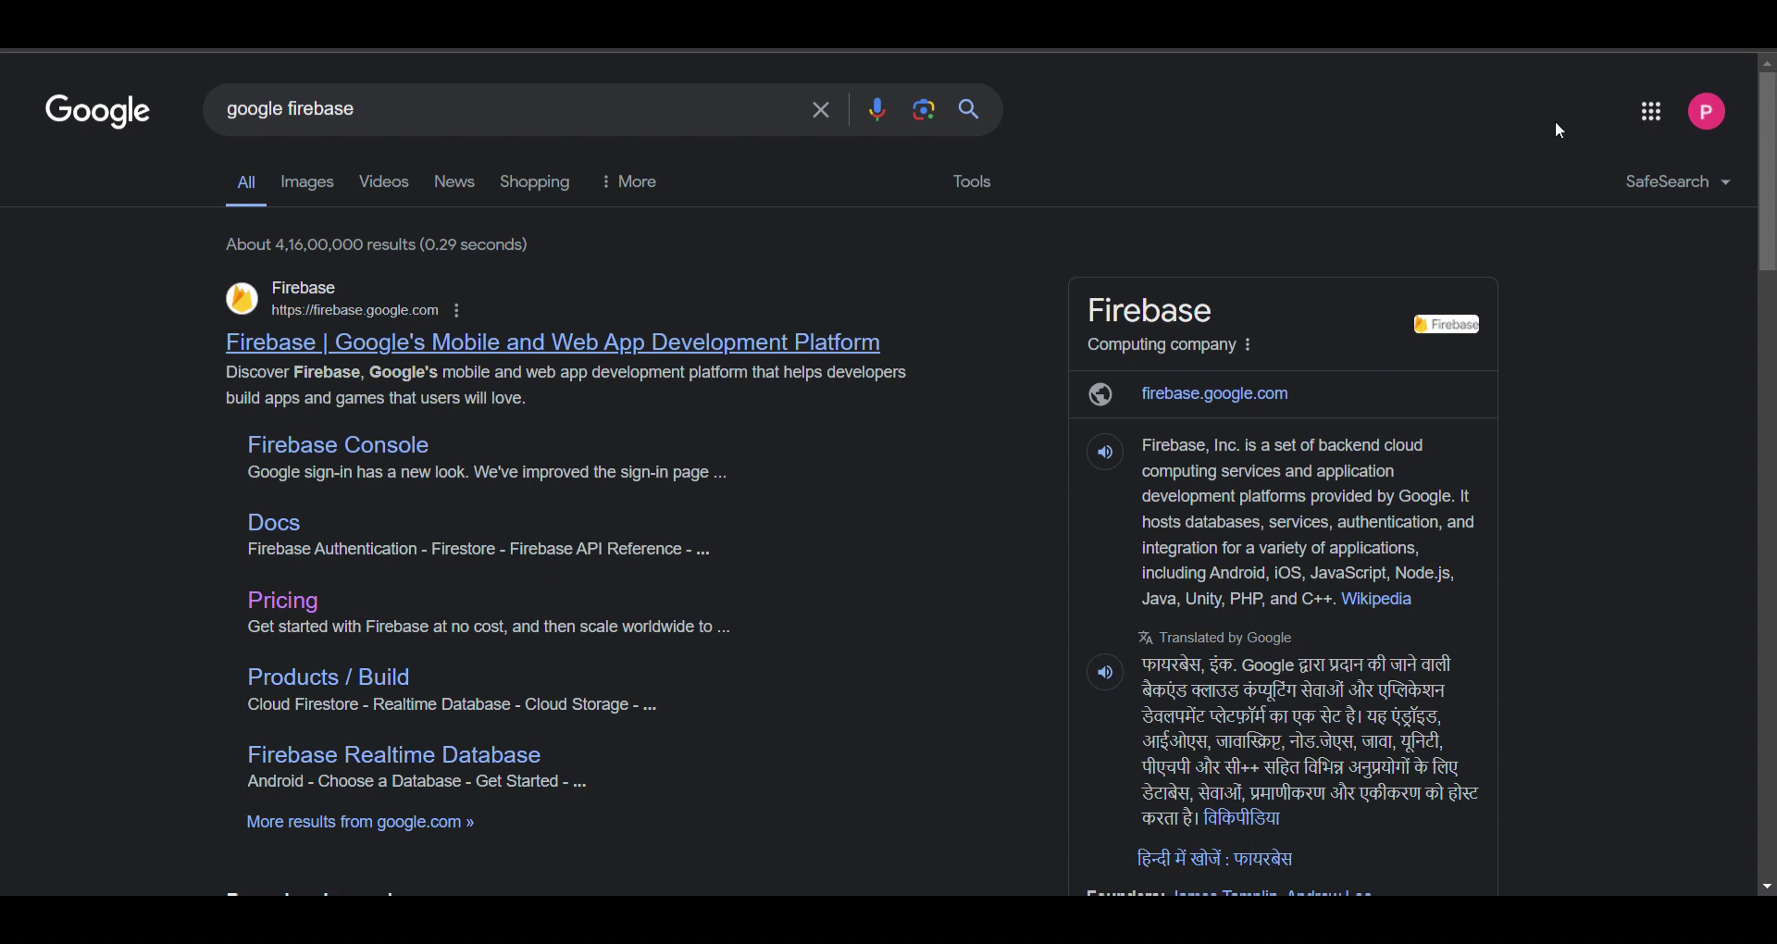
key(ctrl+Tab)
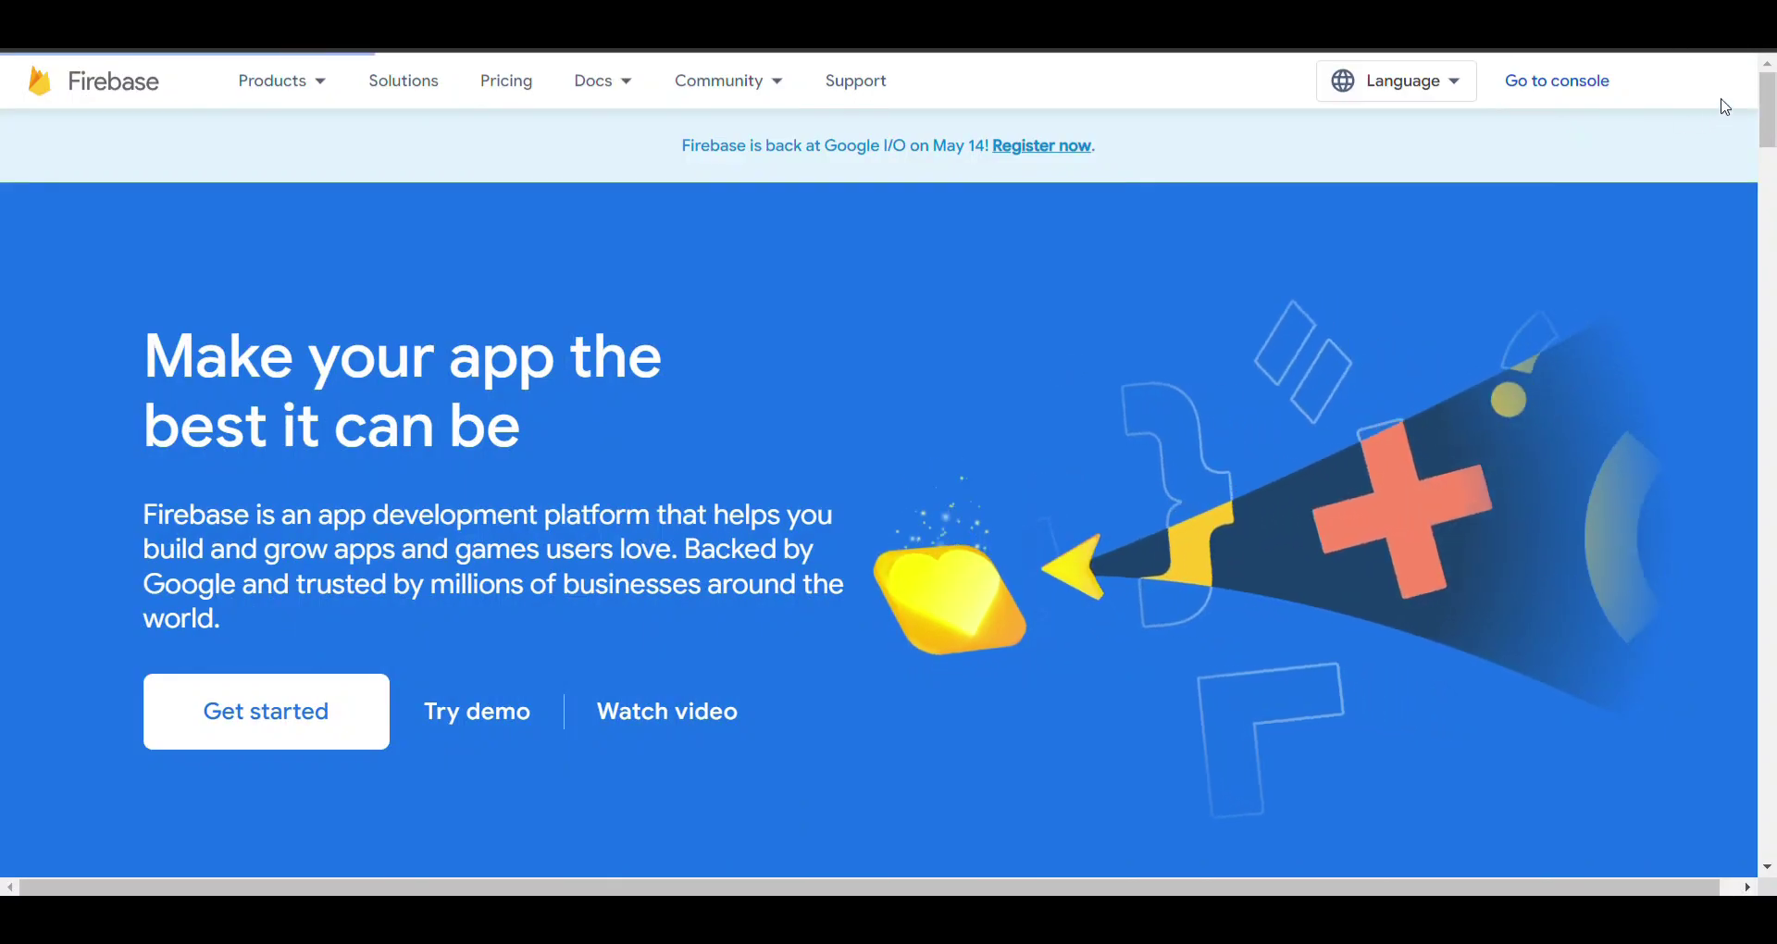
scroll(873, 389, down, 2)
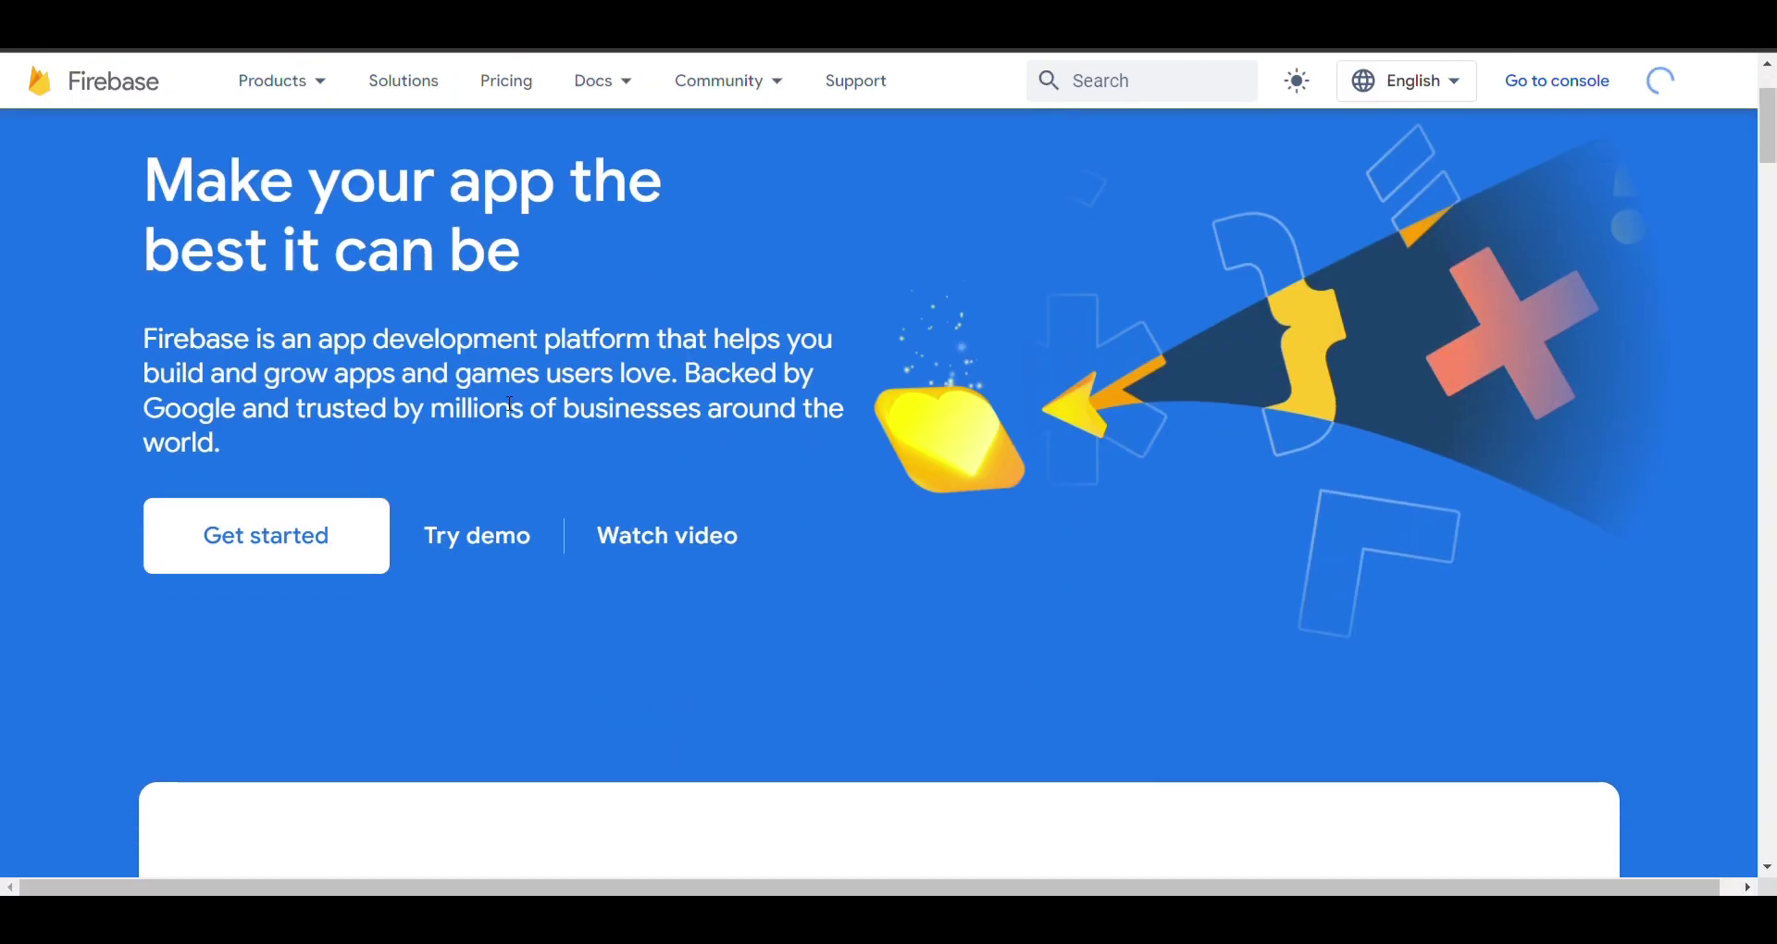
- Start a new Firebase project named "Checkout verification" and continue to the Google Analytics step
click(320, 542)
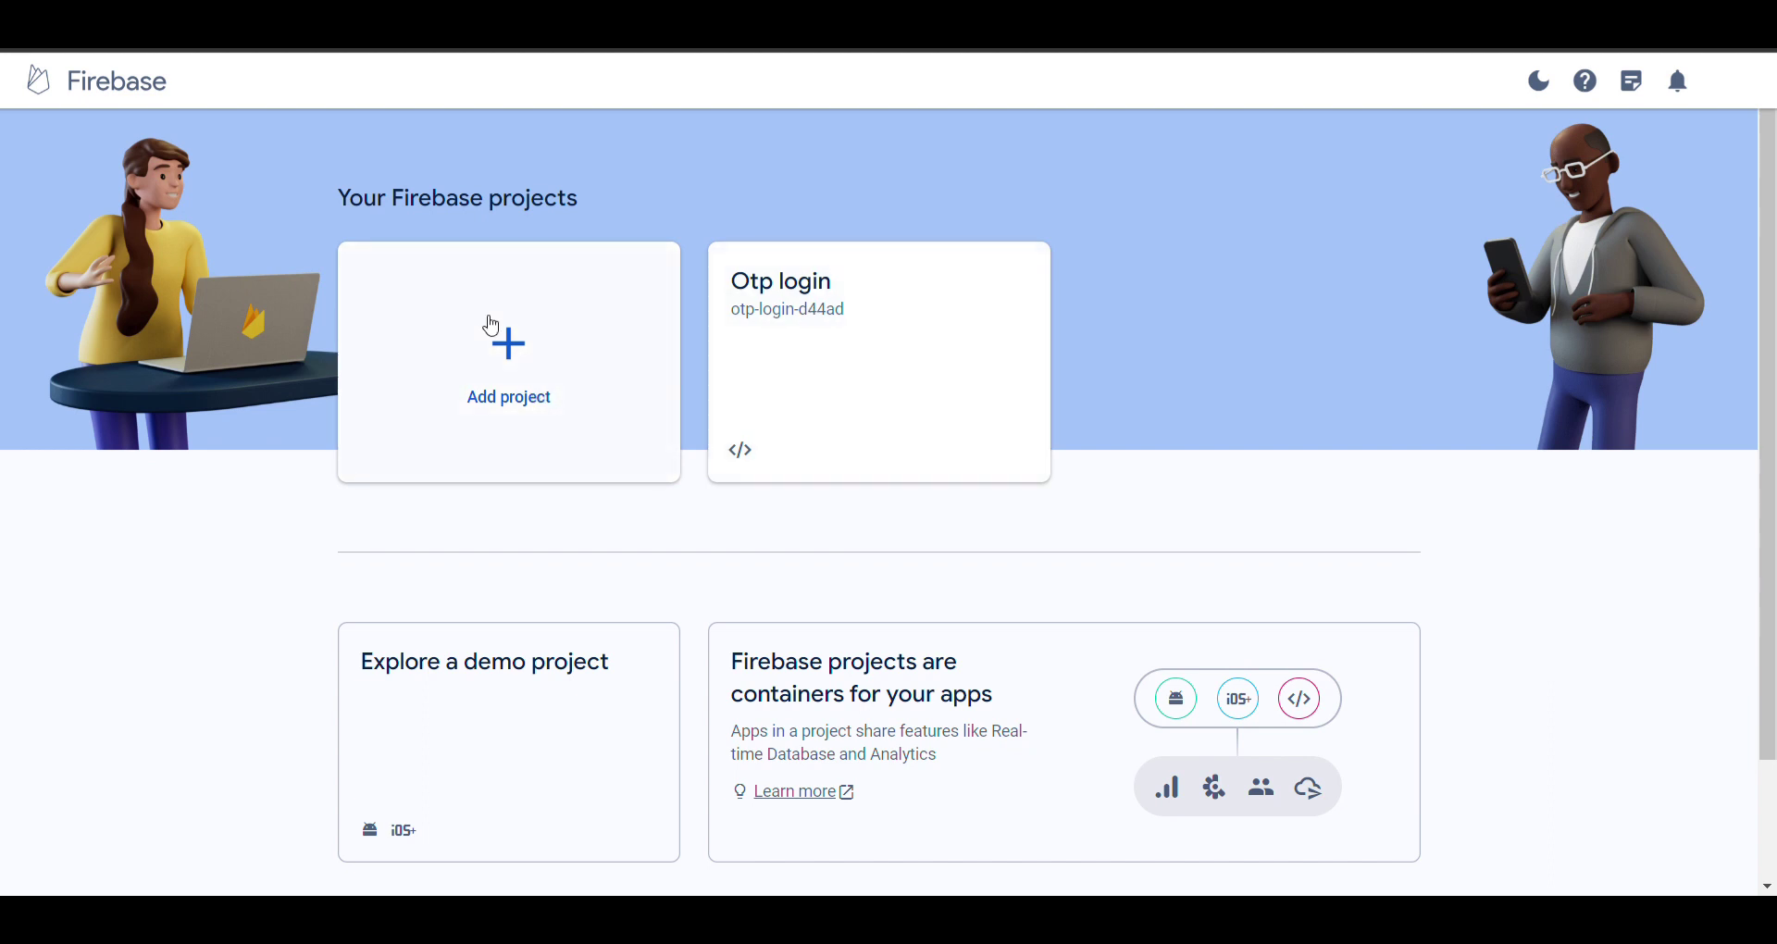
click(491, 326)
click(378, 560)
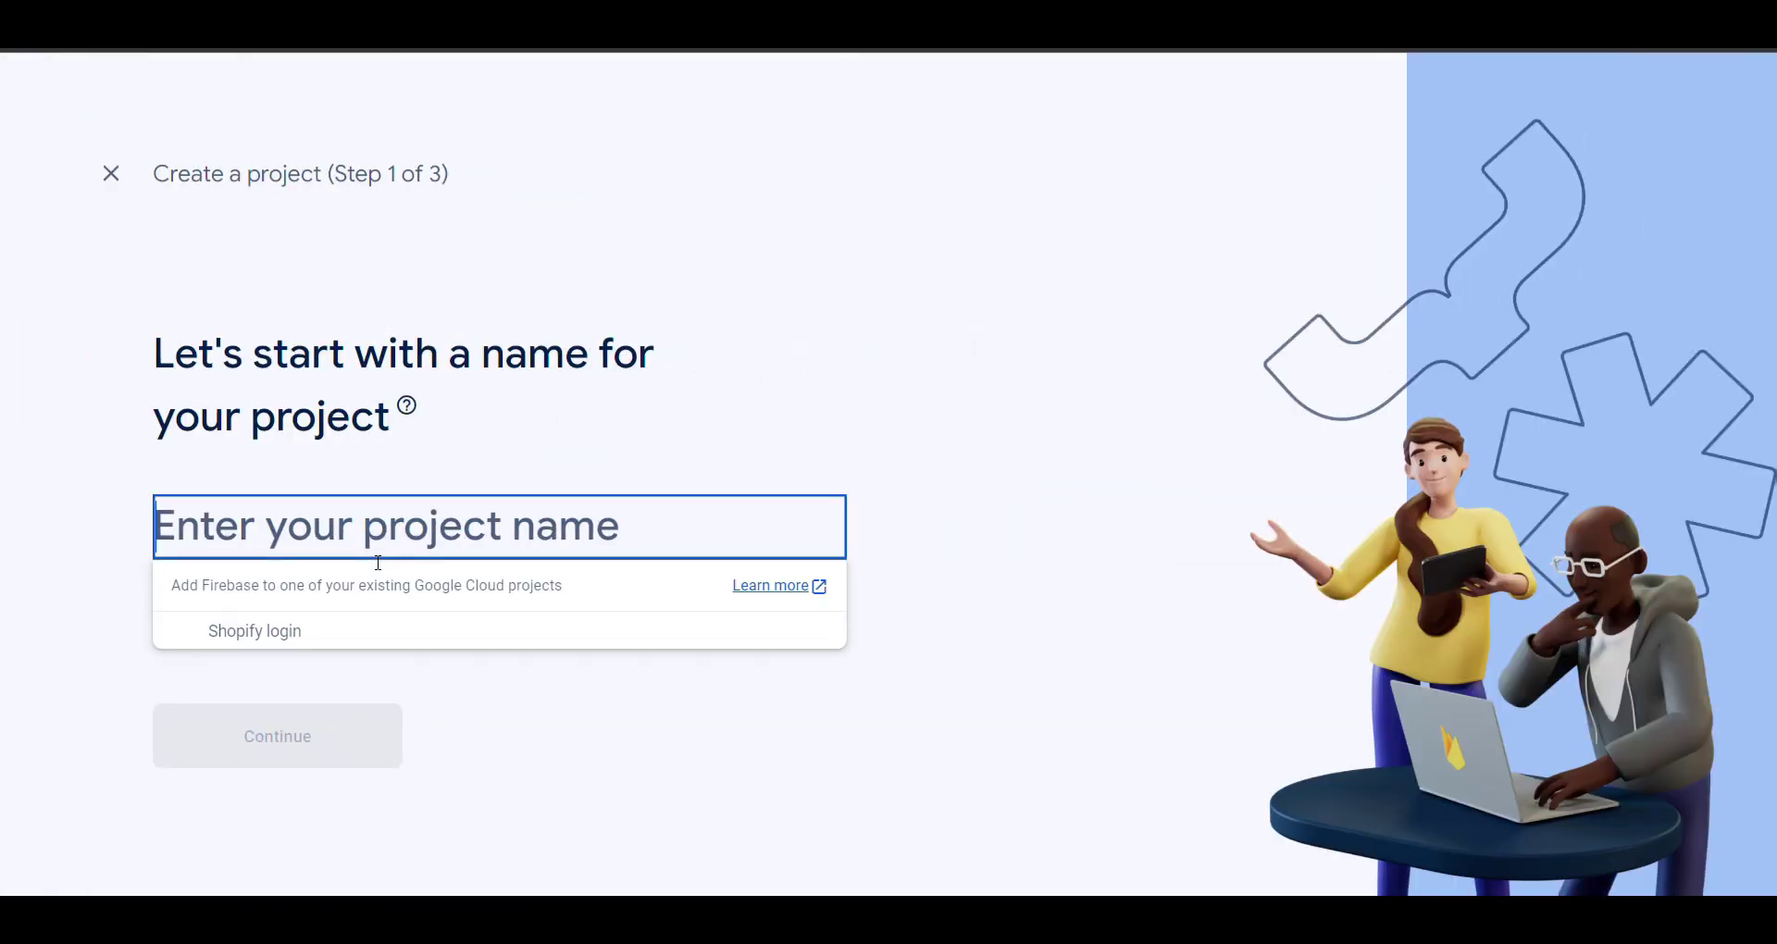
text(Ce)
key(BackSpace)
text(heckoutm)
key(BackSpace)
text(B)
key(BackSpace)
text(vefifi)
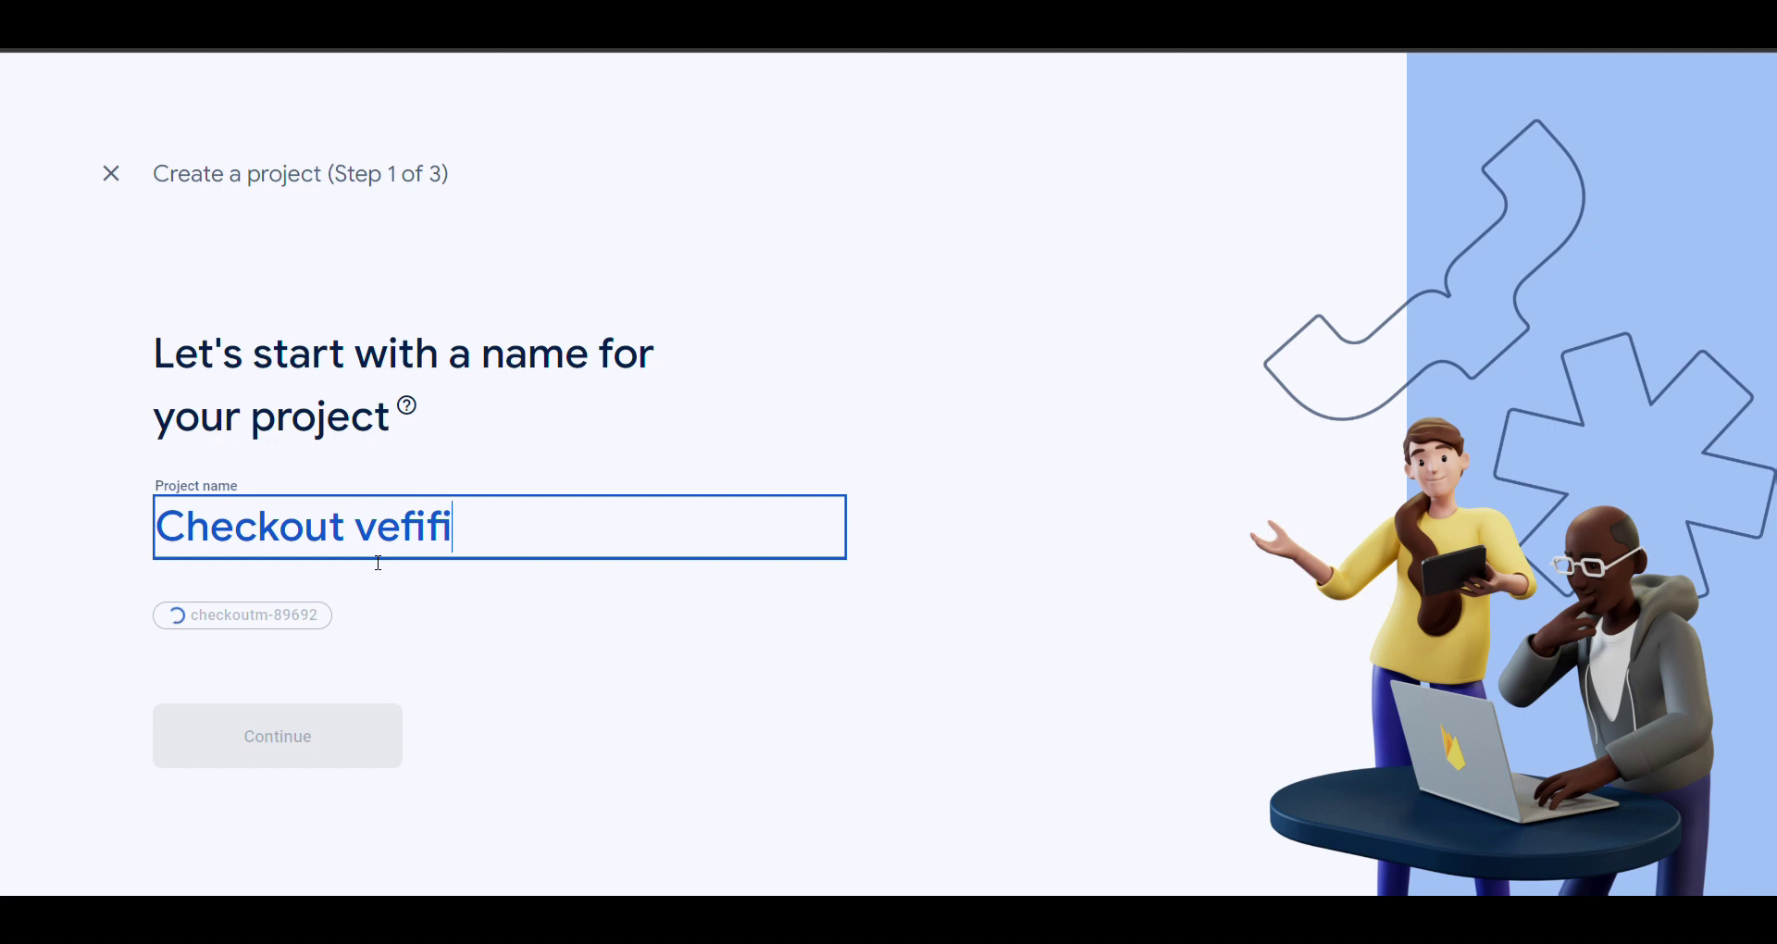
key(BackSpace)
key(BackSpace)
key(BackSpace)
text(rification)
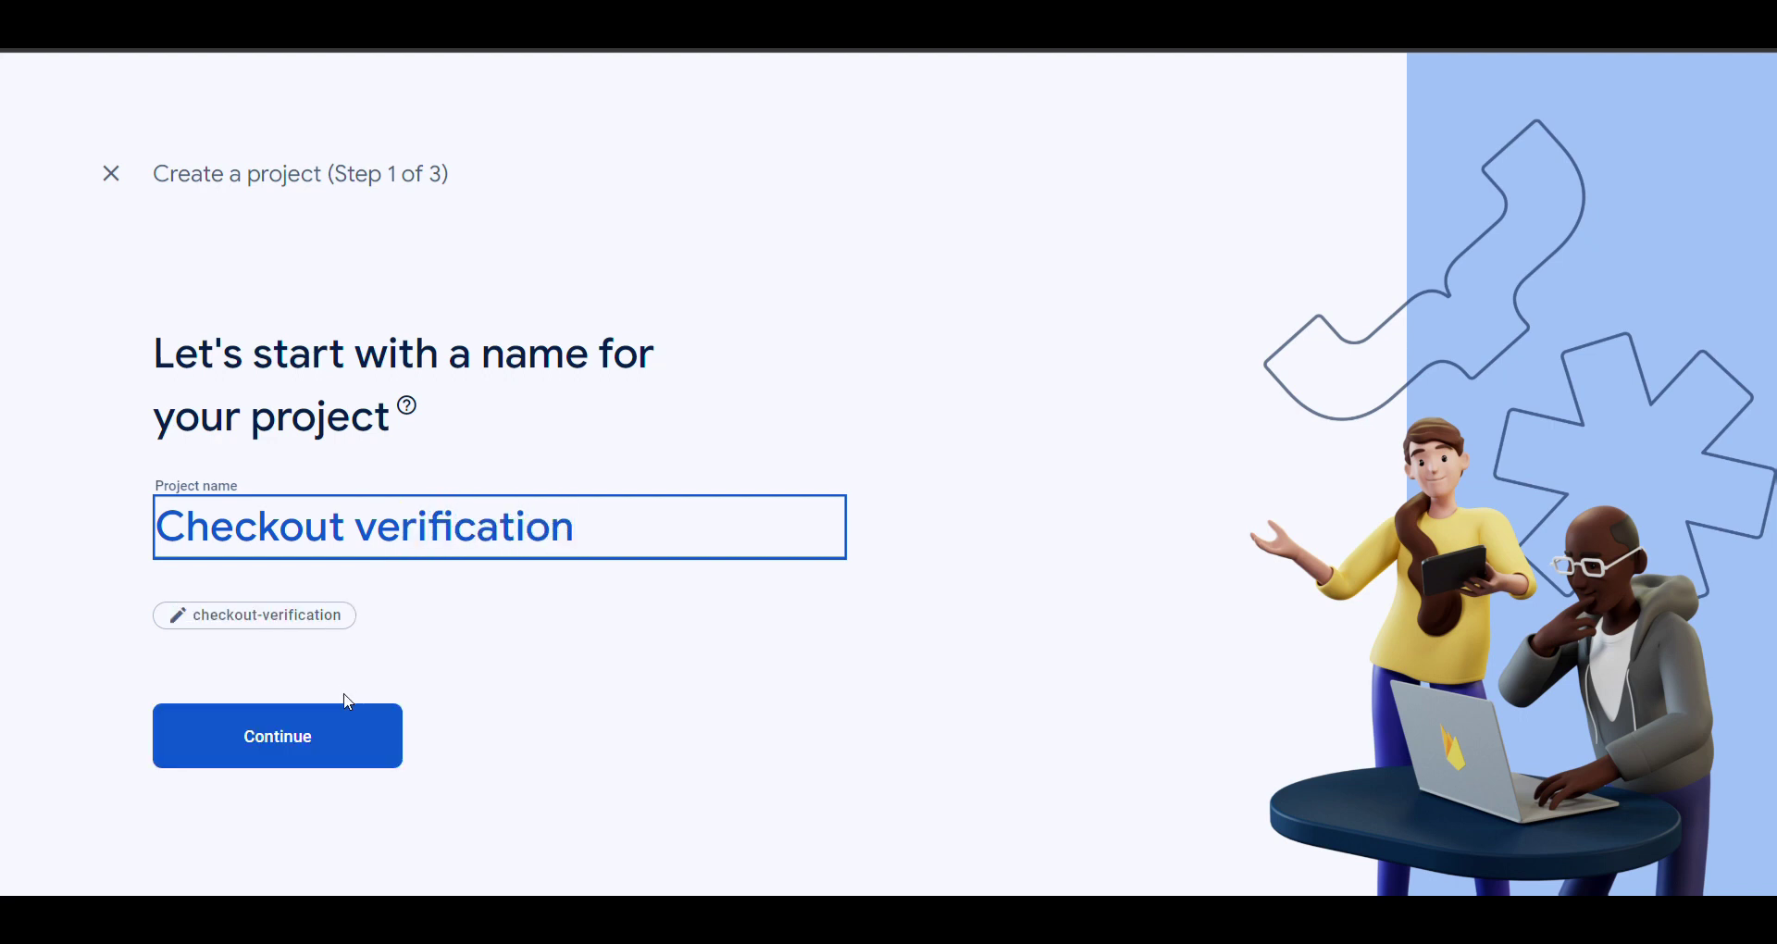
click(311, 738)
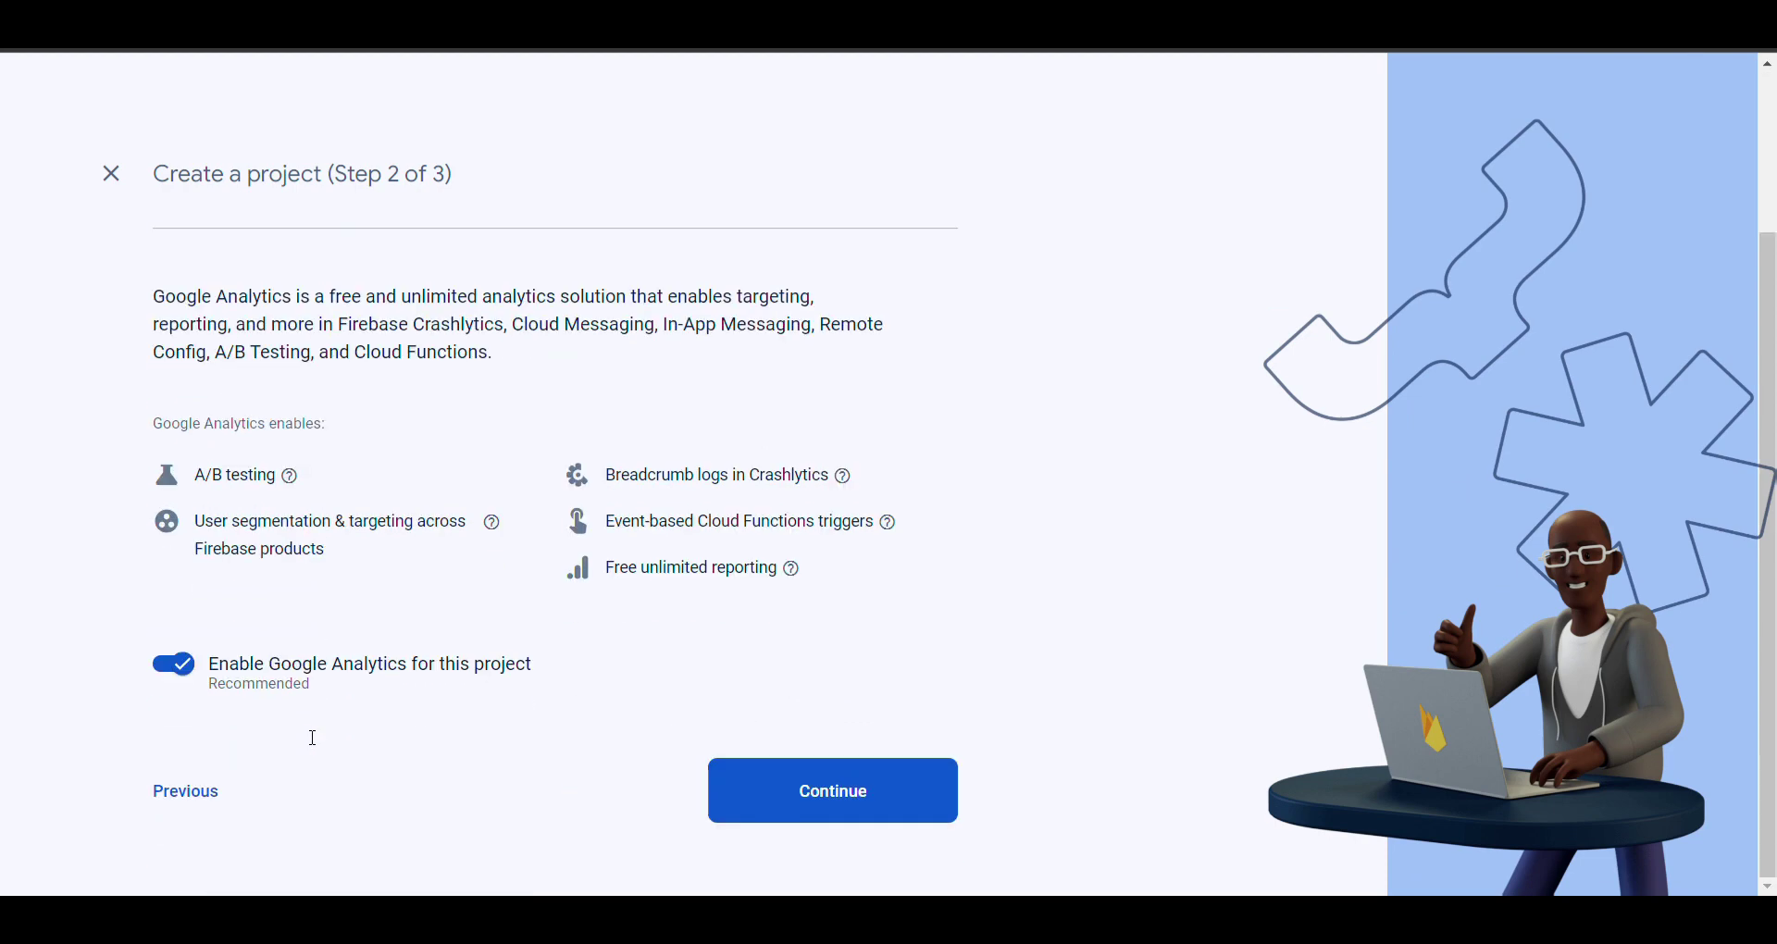
- Keep Google Analytics enabled, choose Default Account for Firebase as the Analytics account and create the project
click(804, 784)
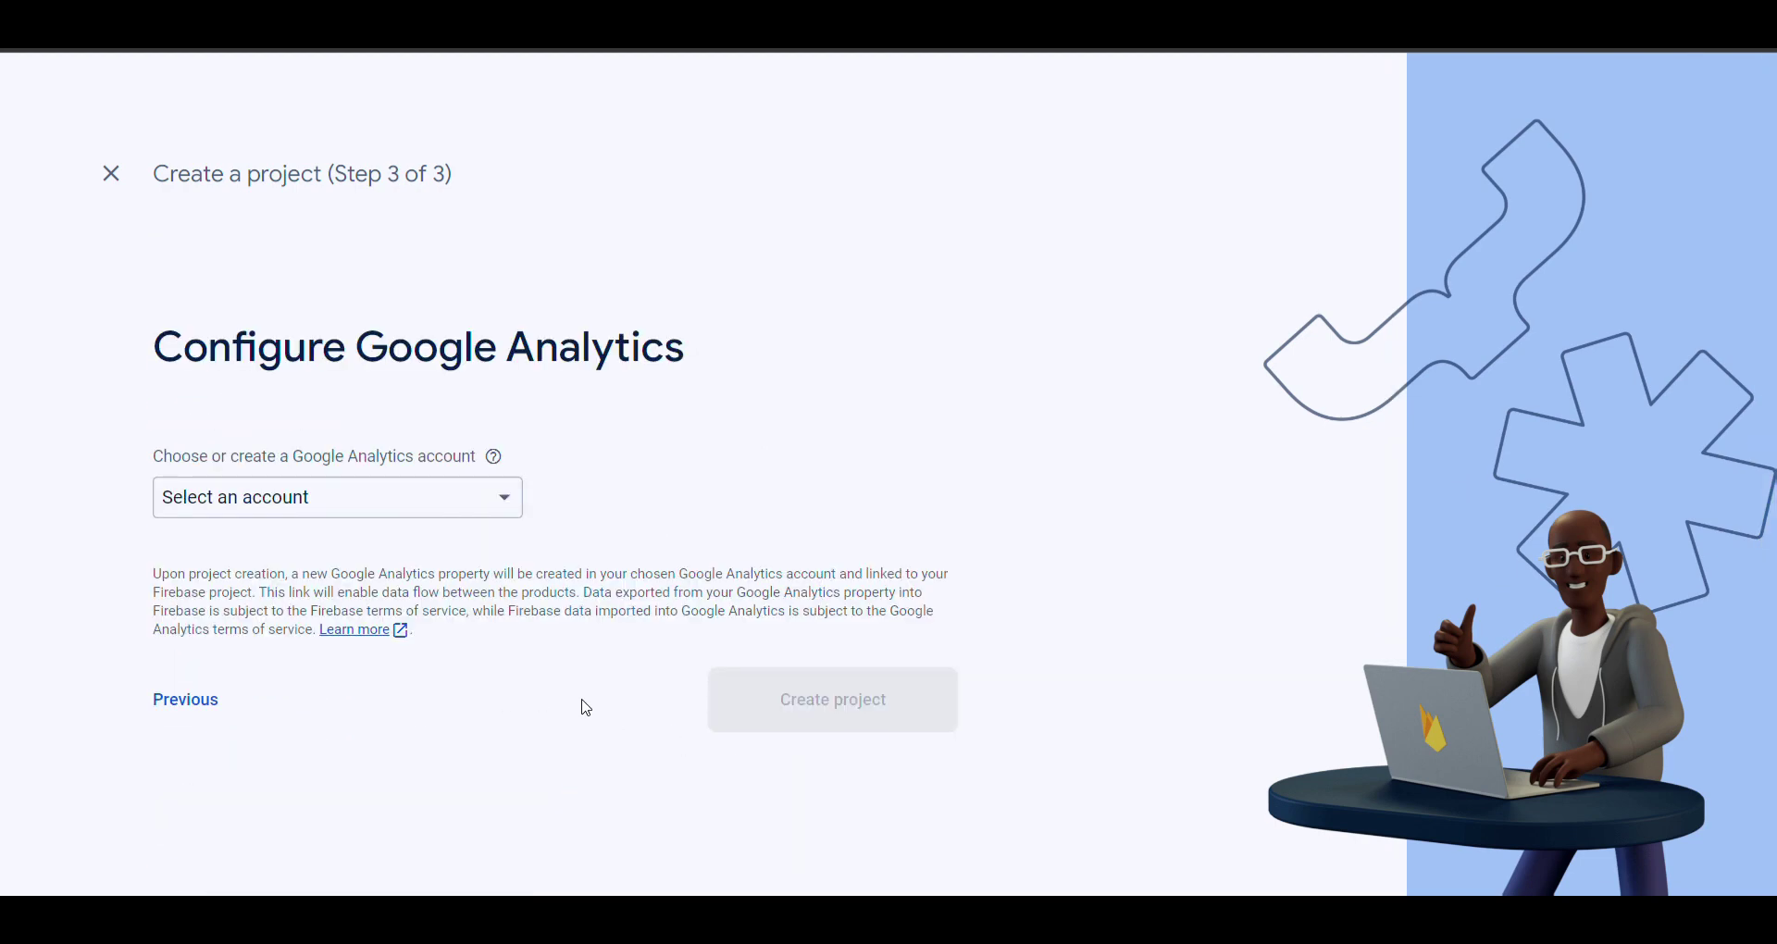
click(345, 490)
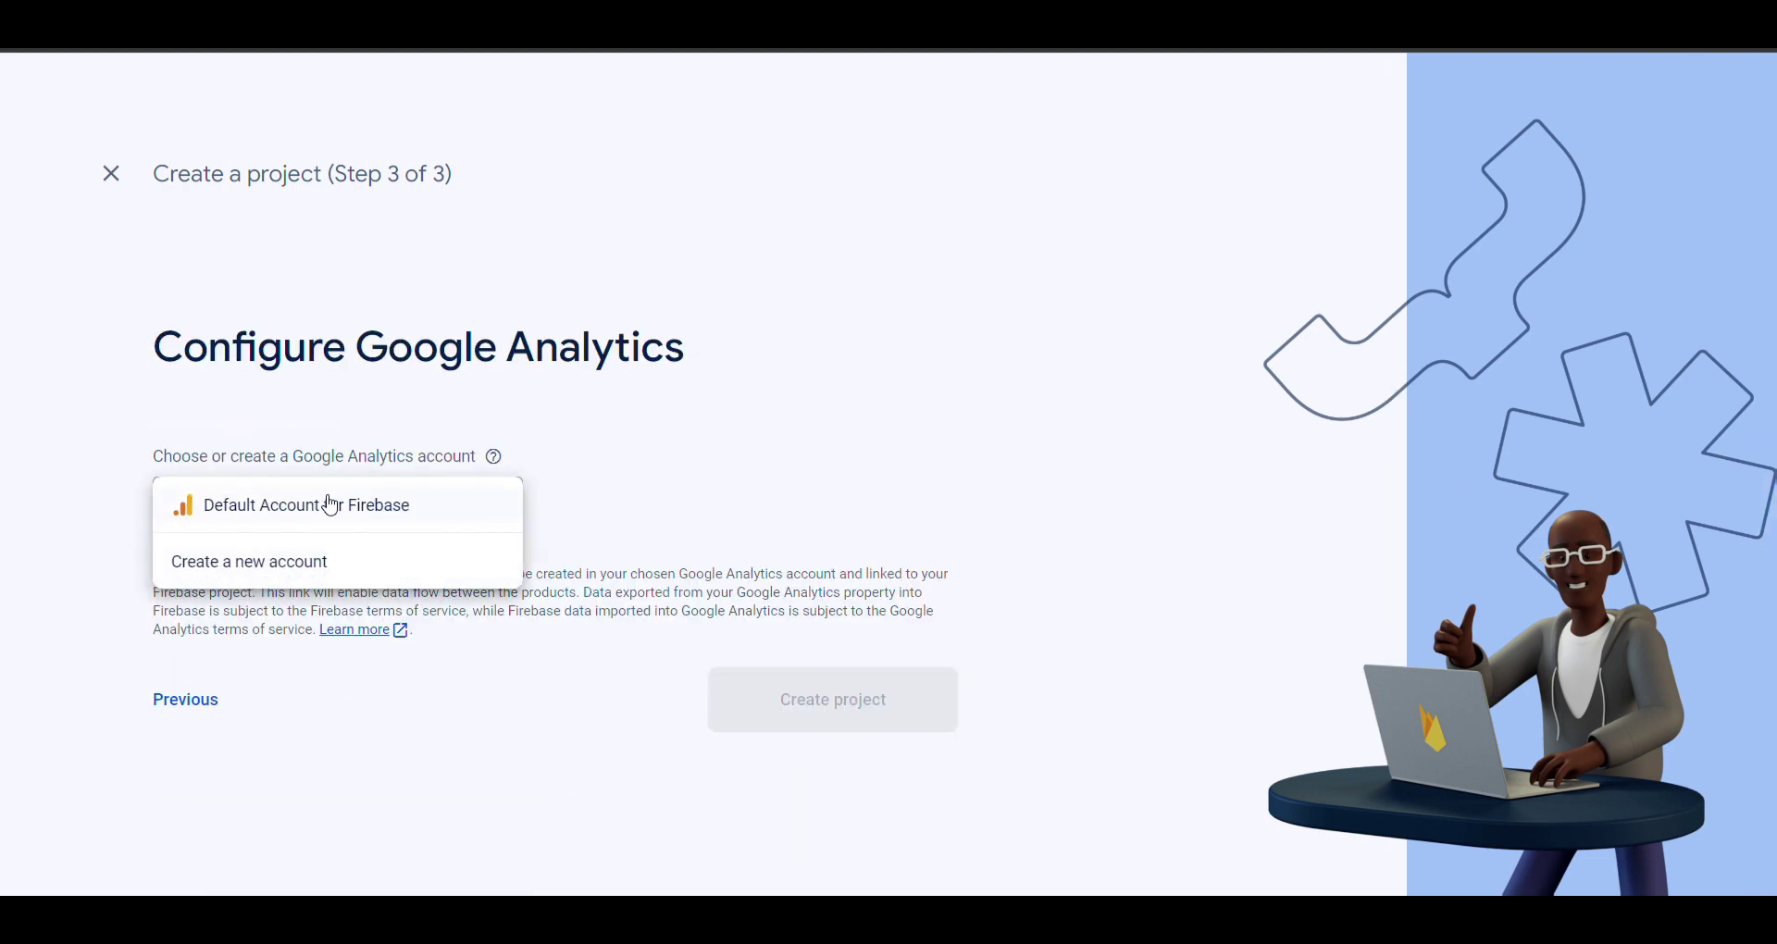
click(330, 505)
click(786, 809)
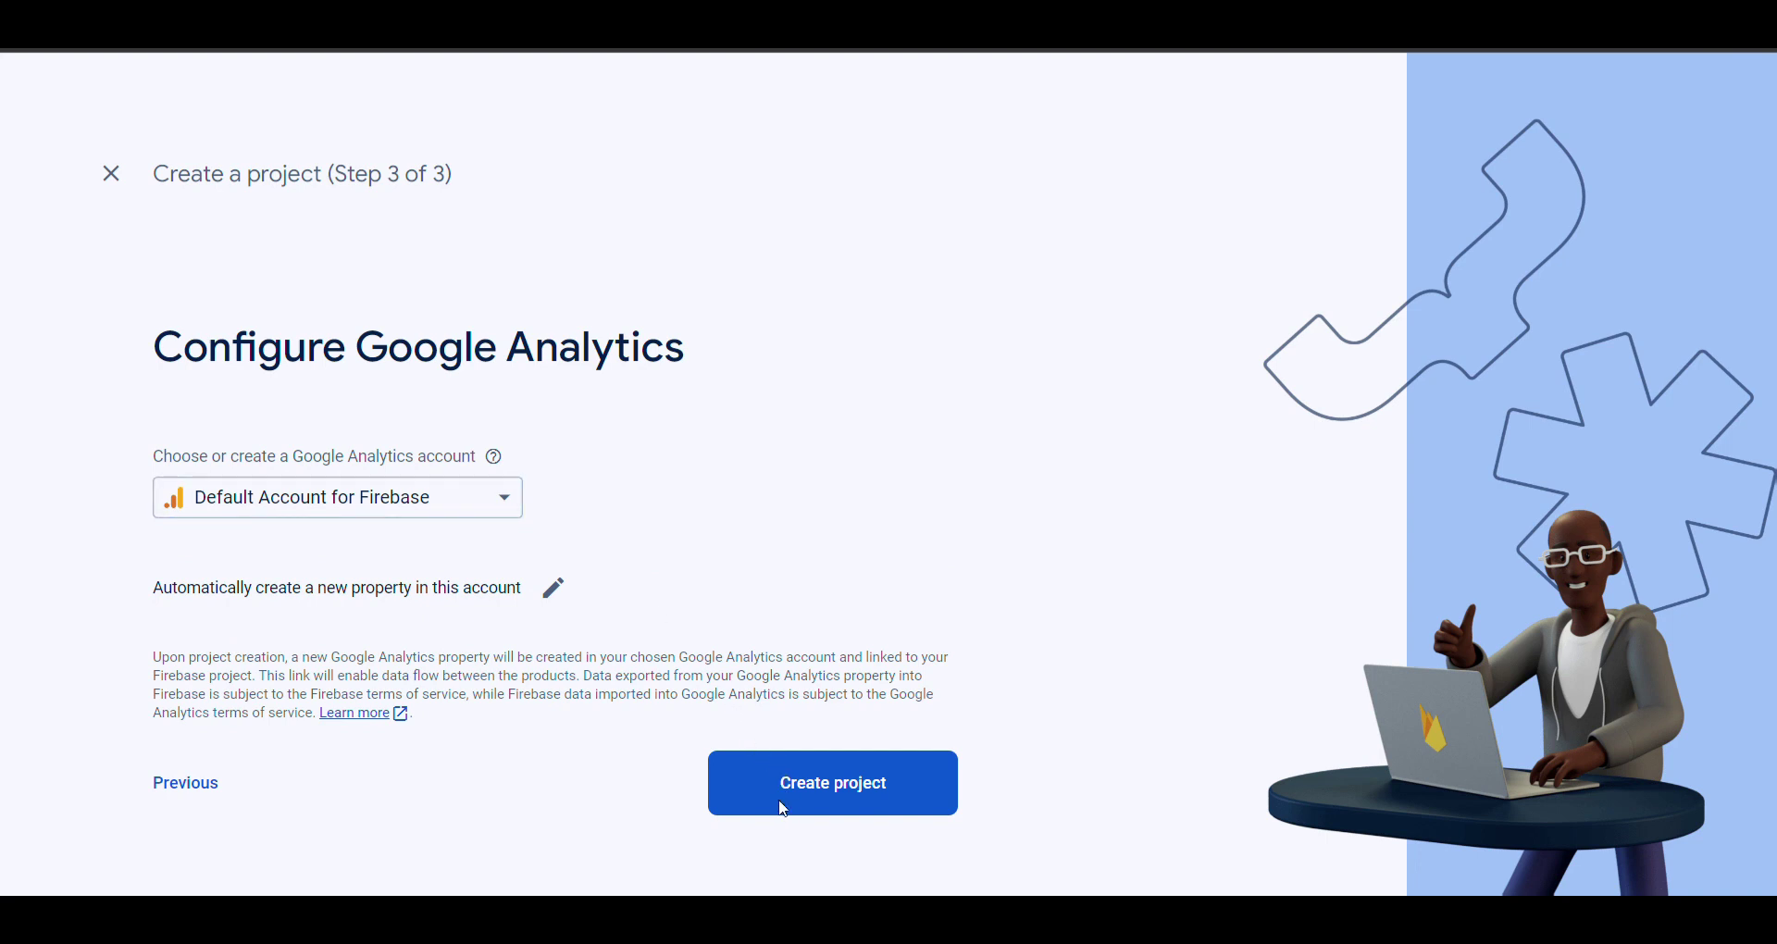
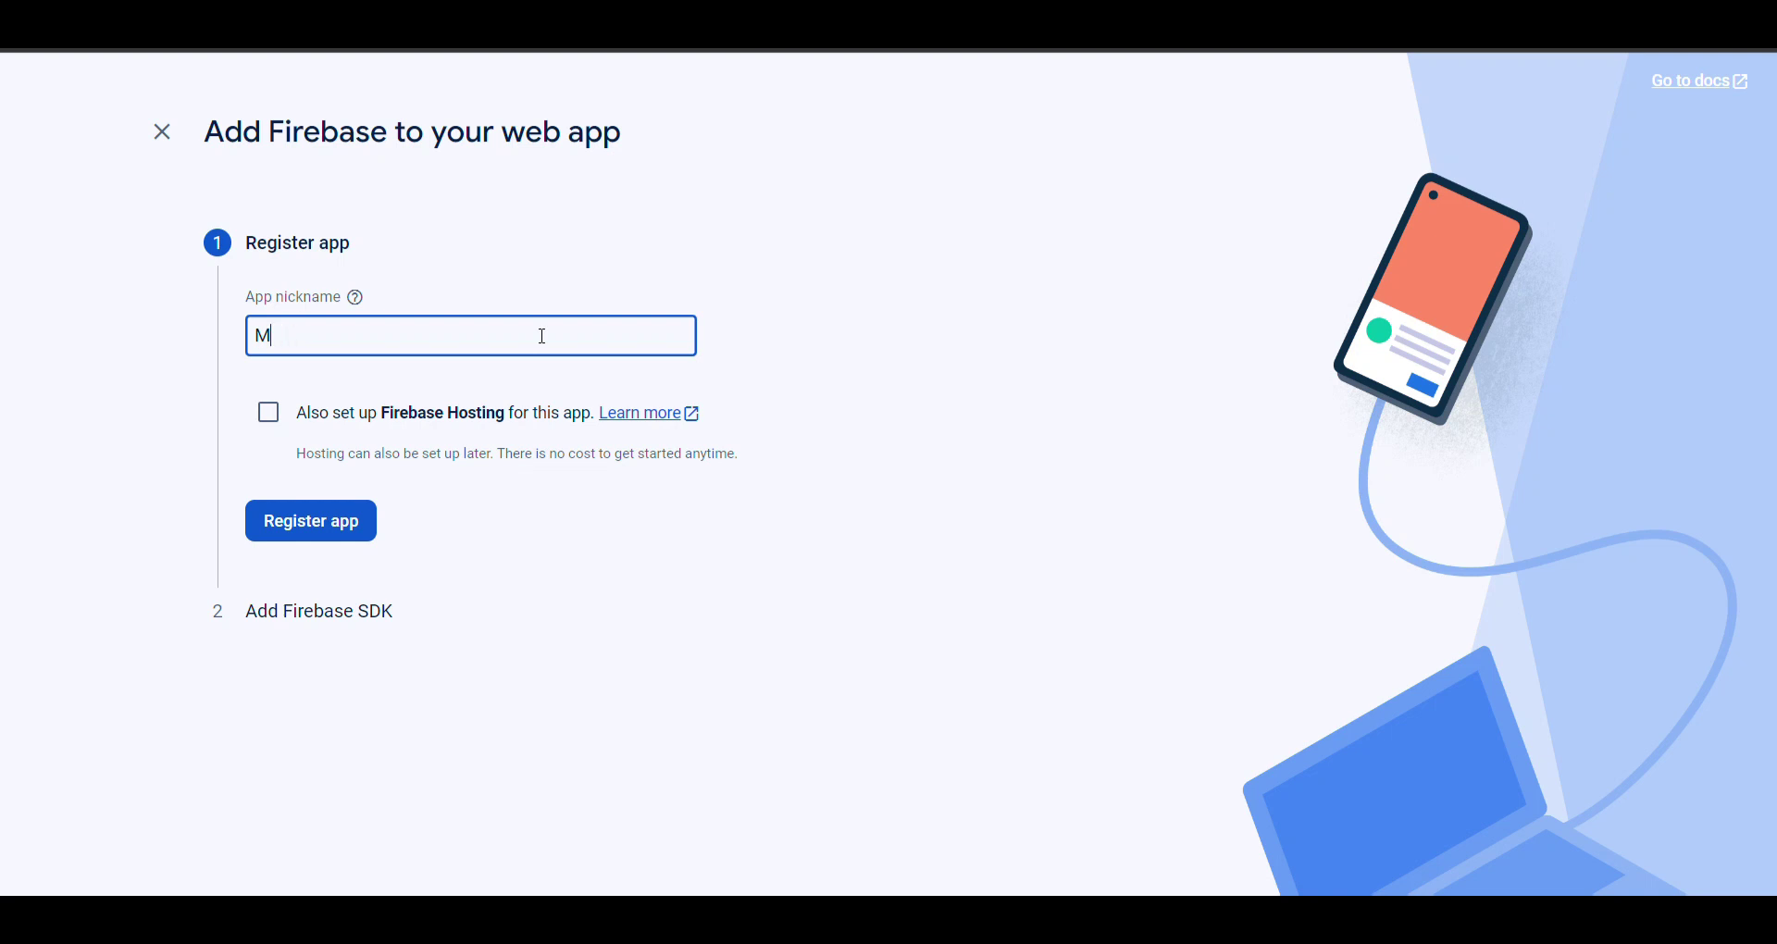
- Register the web app with the nickname "Checkout OTP", leaving Firebase Hosting off
key(BackSpace)
text(Checkout OTP)
click(320, 520)
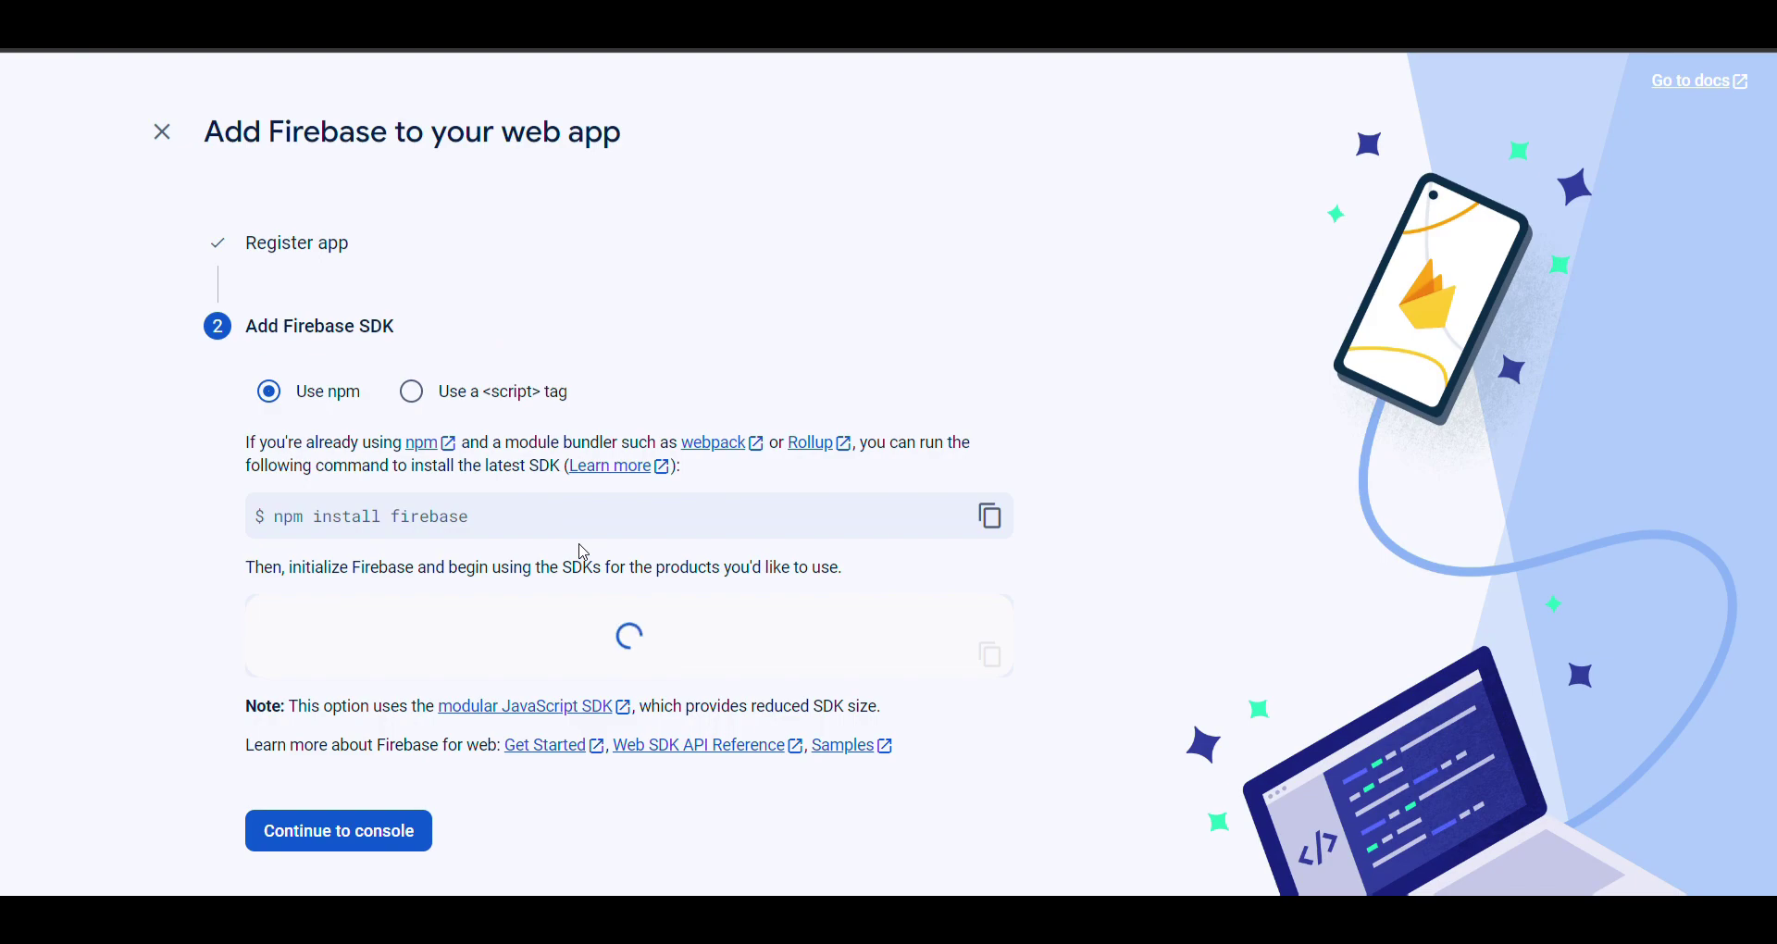
- Examine the firebaseConfig object and its apiKey entry in the Firebase SDK code
scroll(583, 552, down, 4)
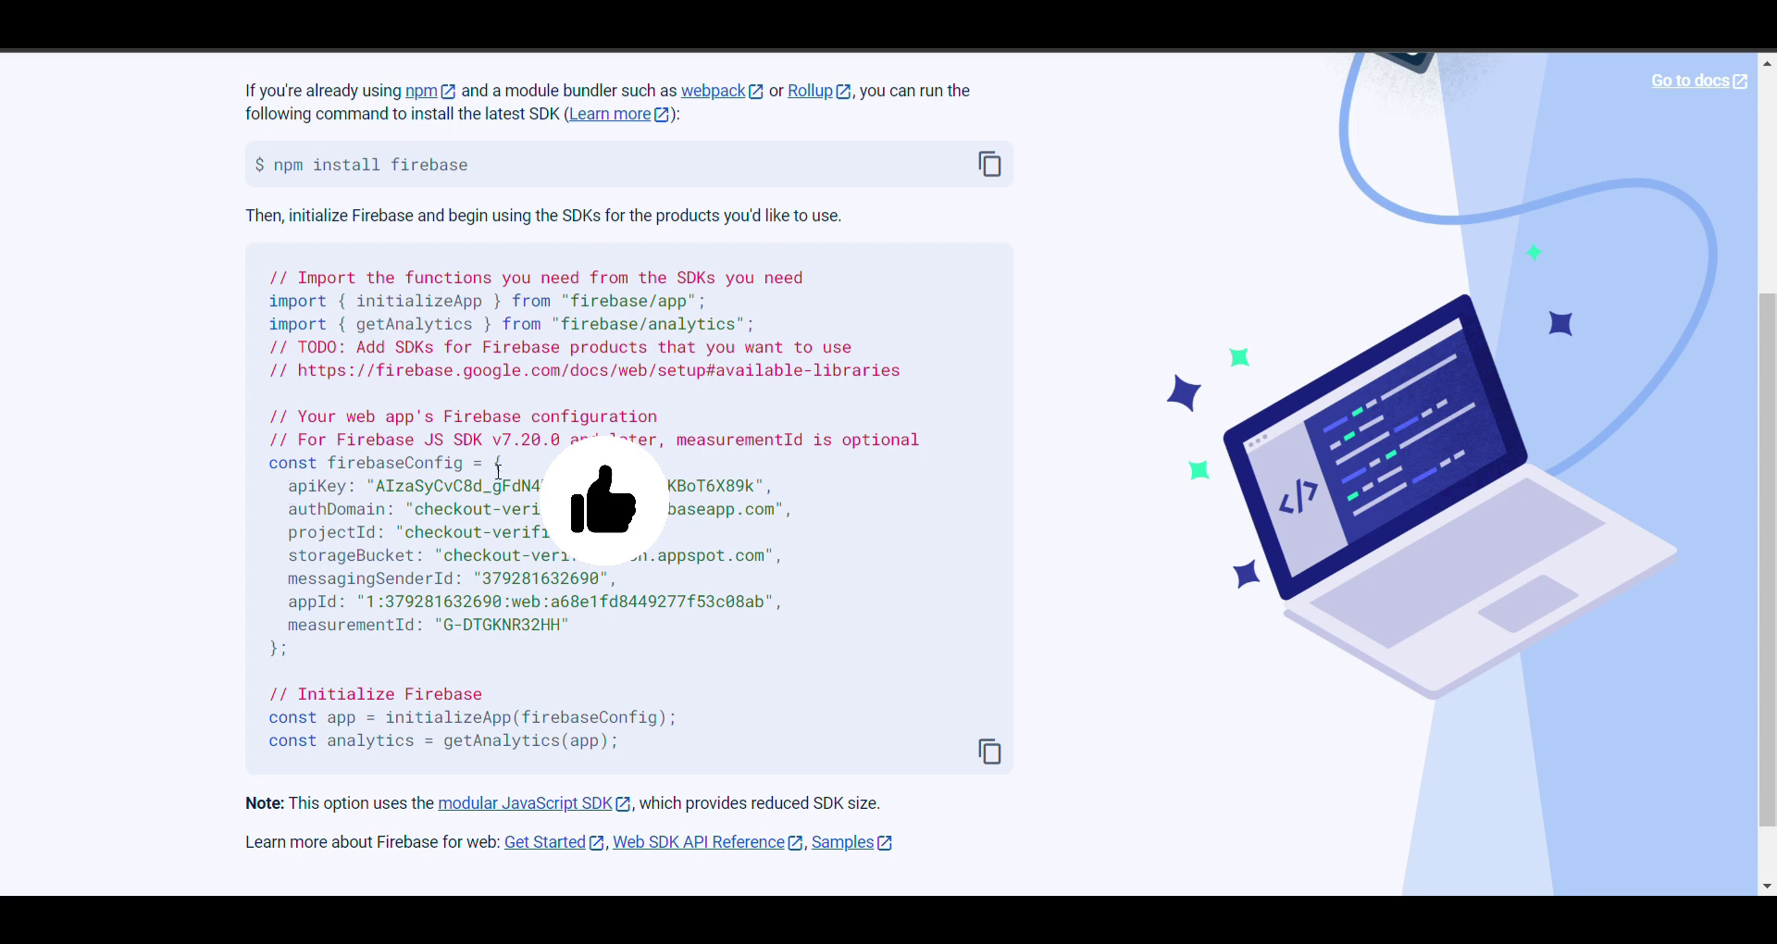
drag(500, 472, 518, 653)
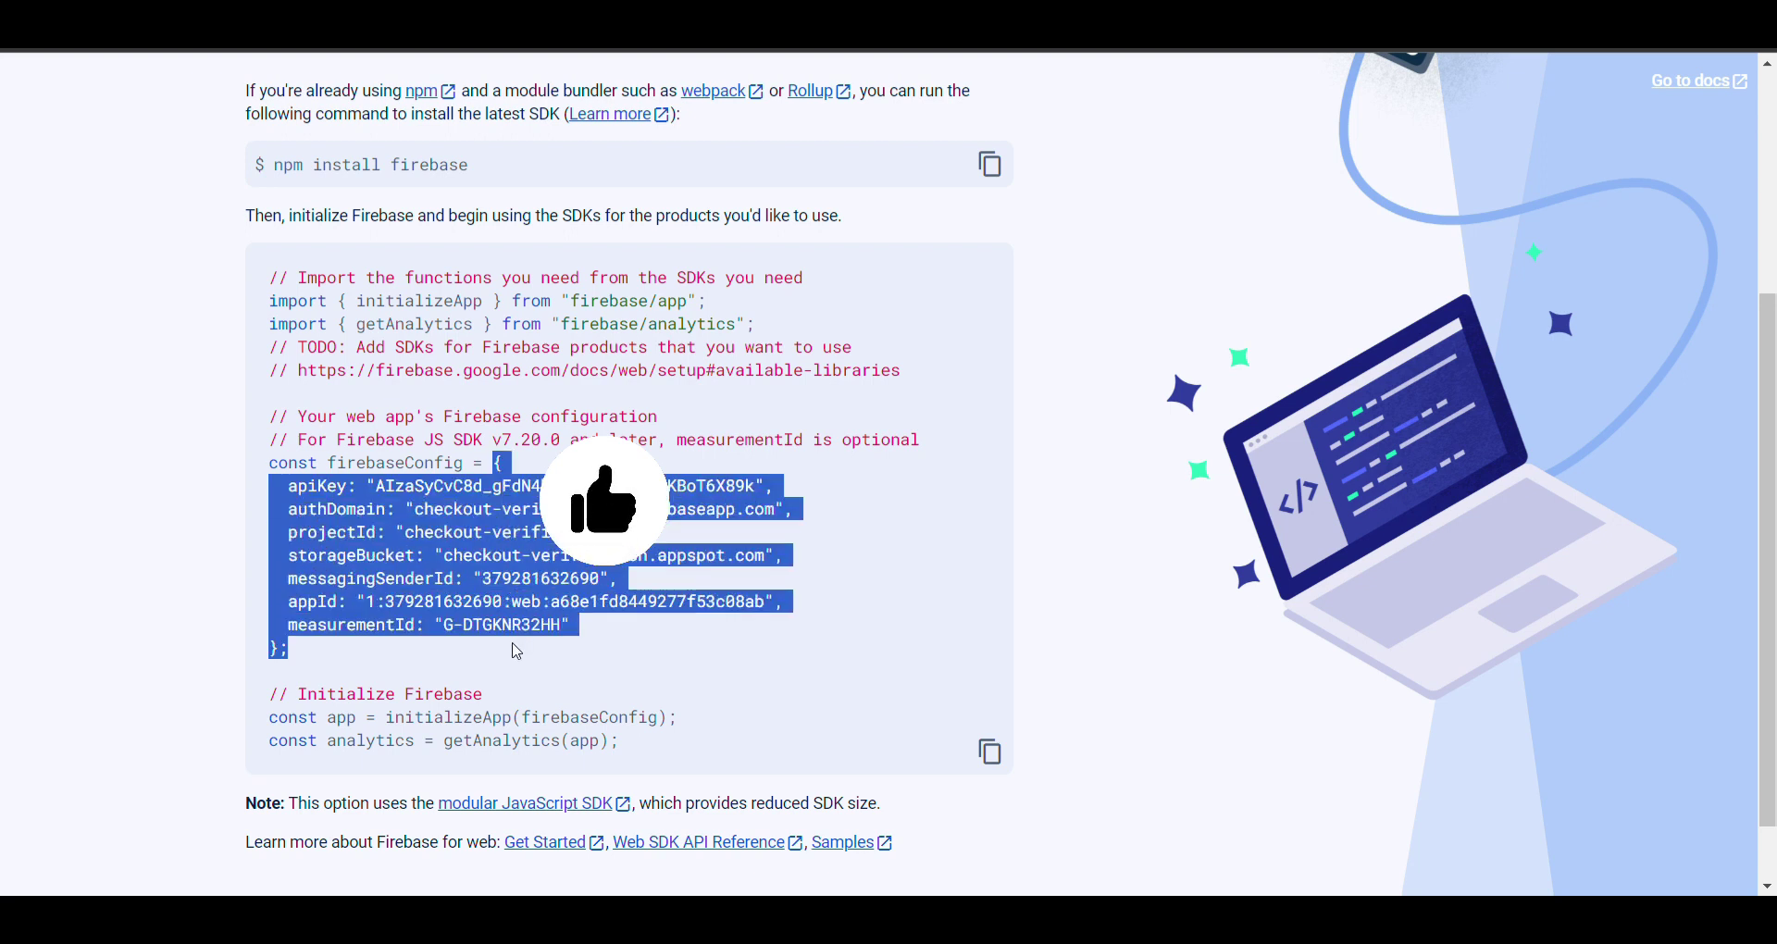
click(518, 653)
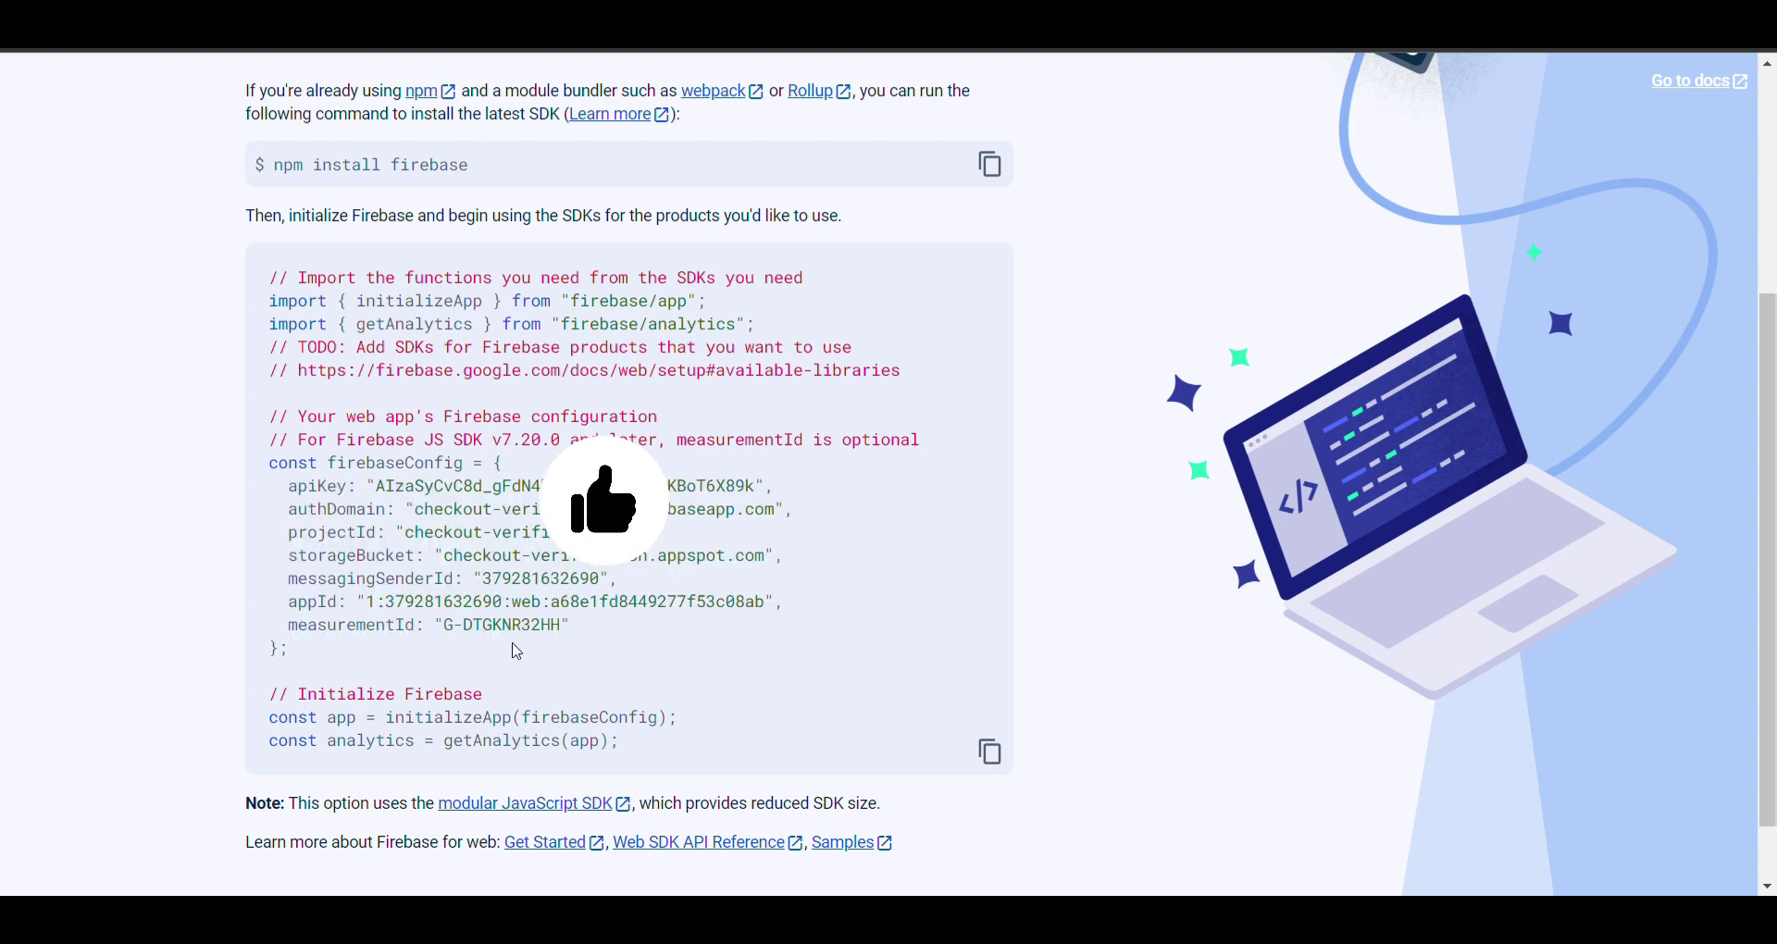
double_click(306, 488)
drag(377, 488, 759, 494)
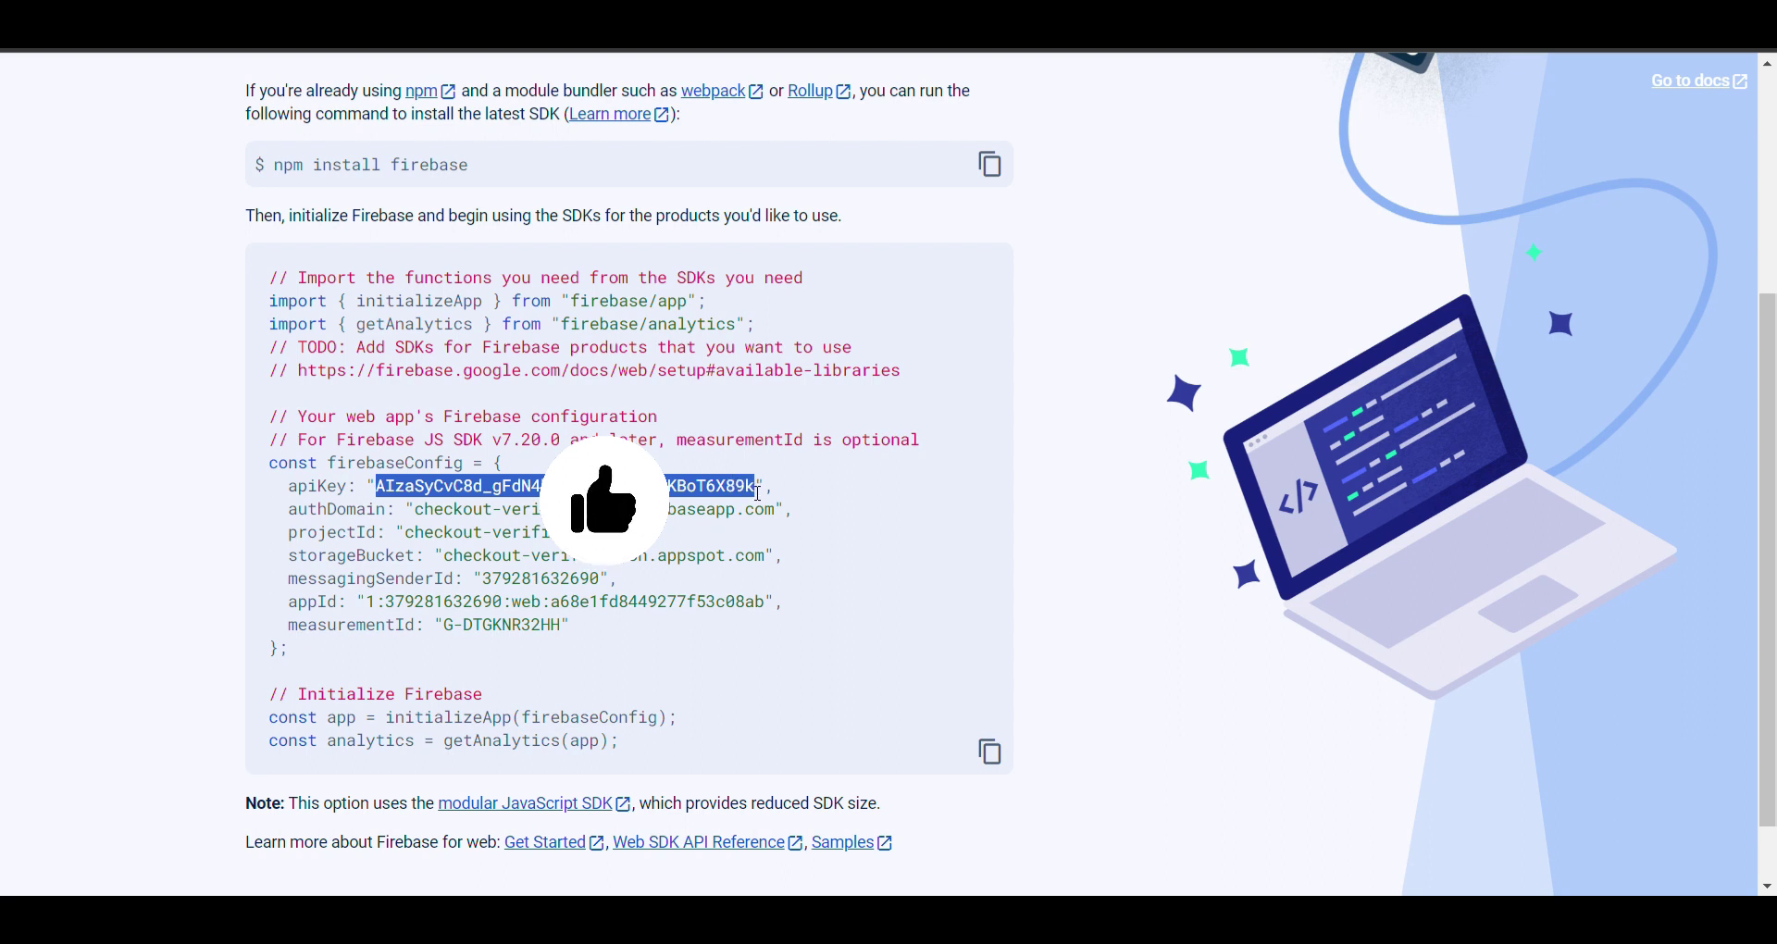
click(472, 507)
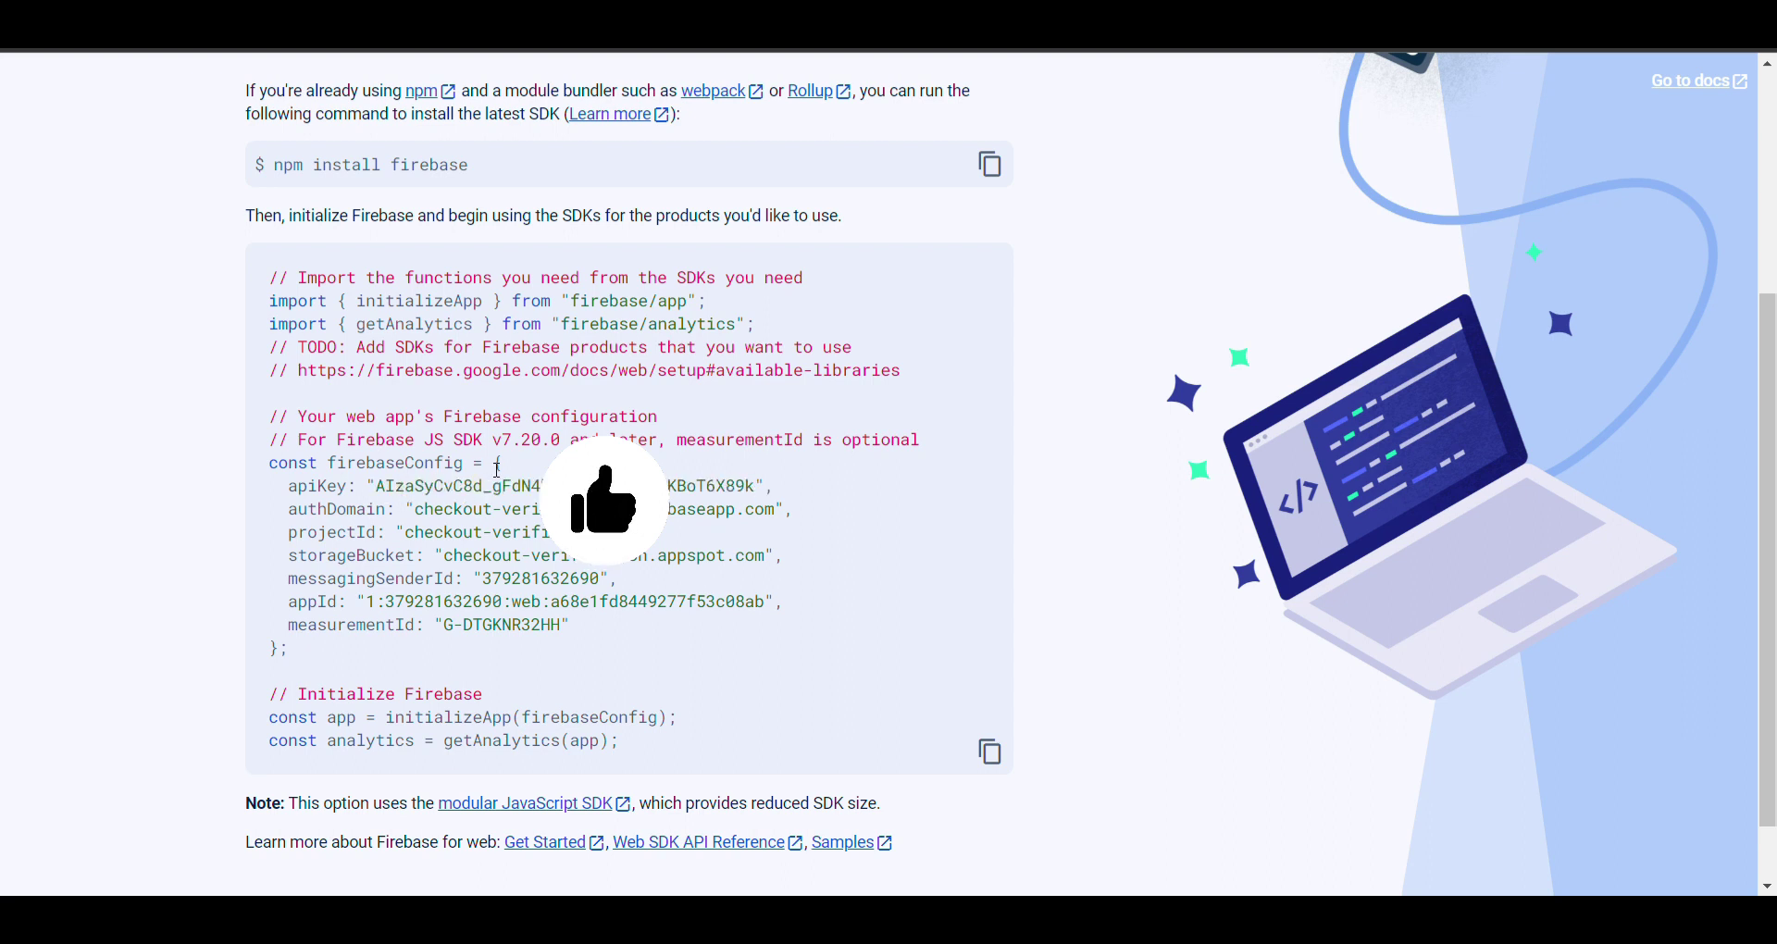
- Copy the firebaseConfig object into the Config field of the OTP plugin's Firebase Settings, without the trailing semicolon
drag(497, 462, 324, 655)
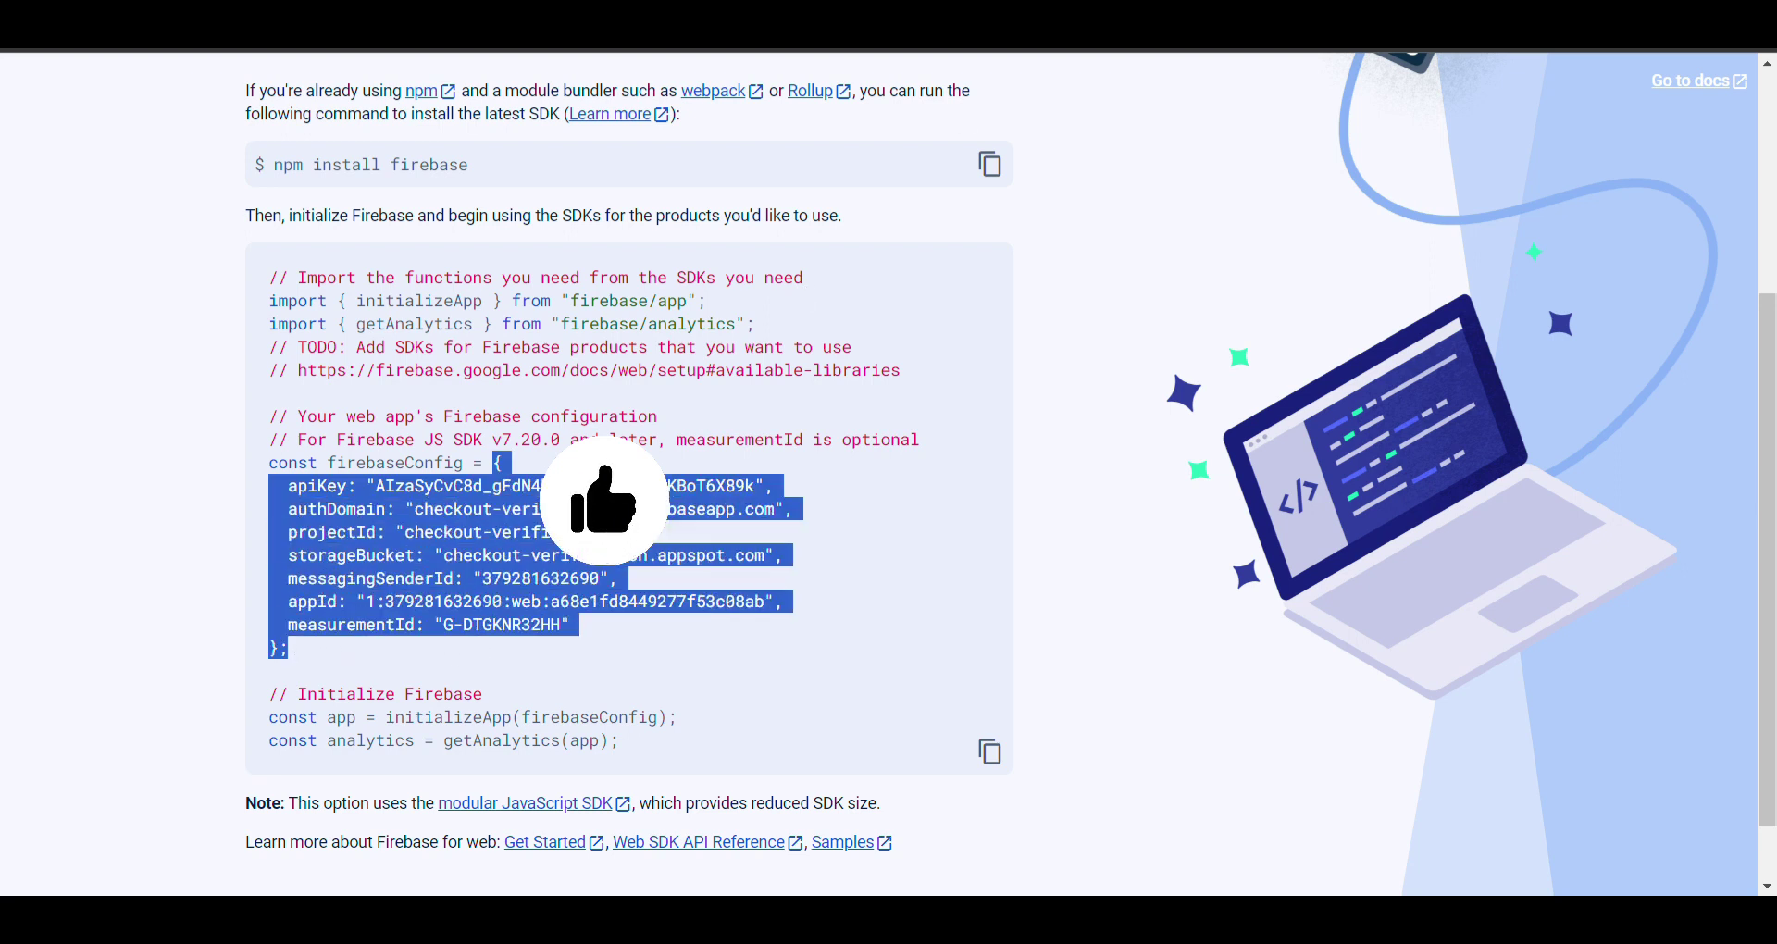
key(ctrl+Tab)
scroll(602, 371, down, 2)
click(636, 436)
key(ctrl+v)
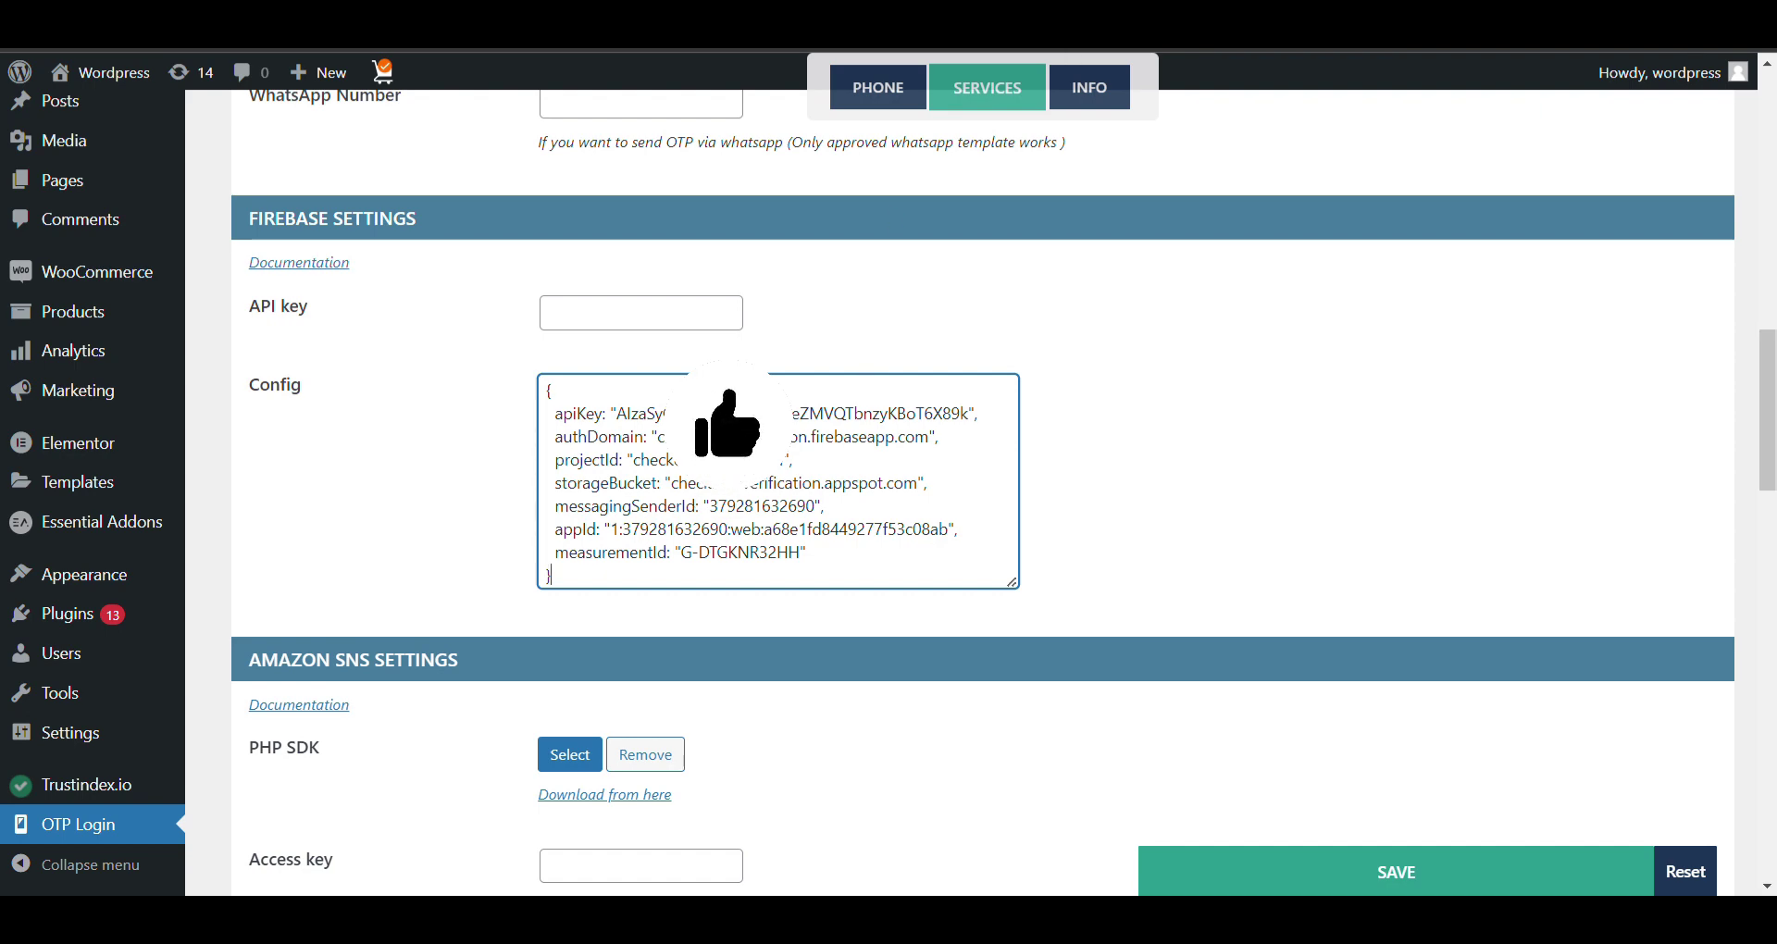
- Copy only the apiKey value from the Firebase code into the API key field of the plugin's Firebase Settings
key(ctrl+Tab)
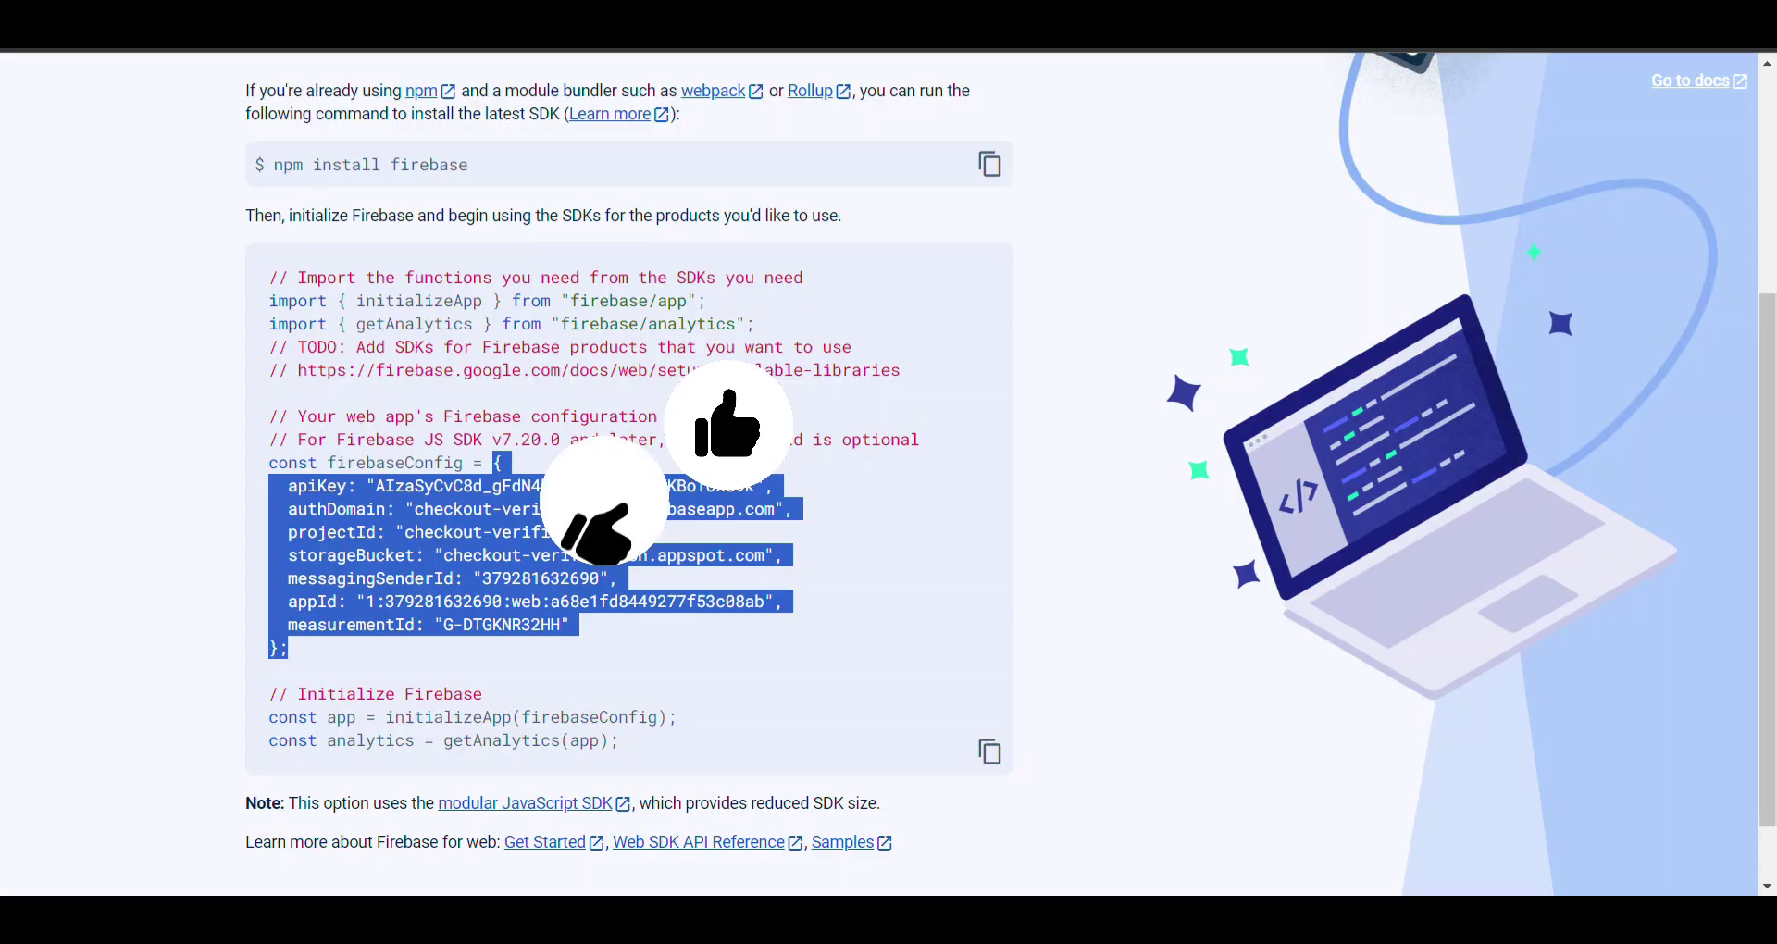
click(542, 641)
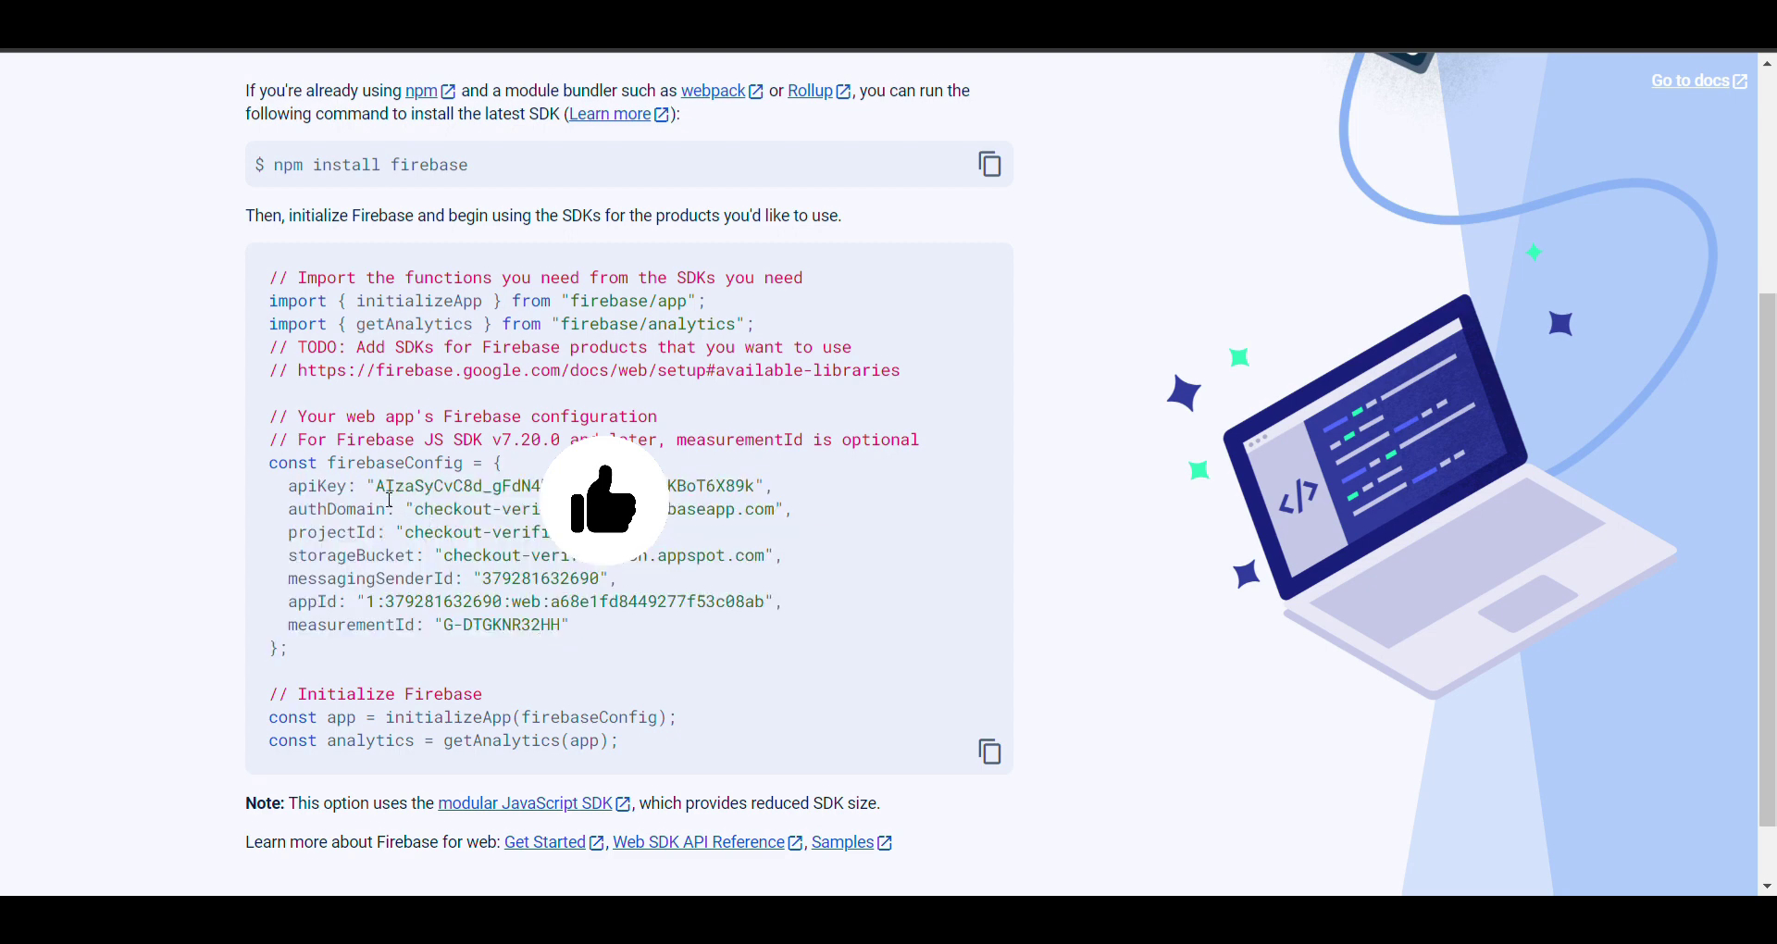
drag(377, 487, 761, 492)
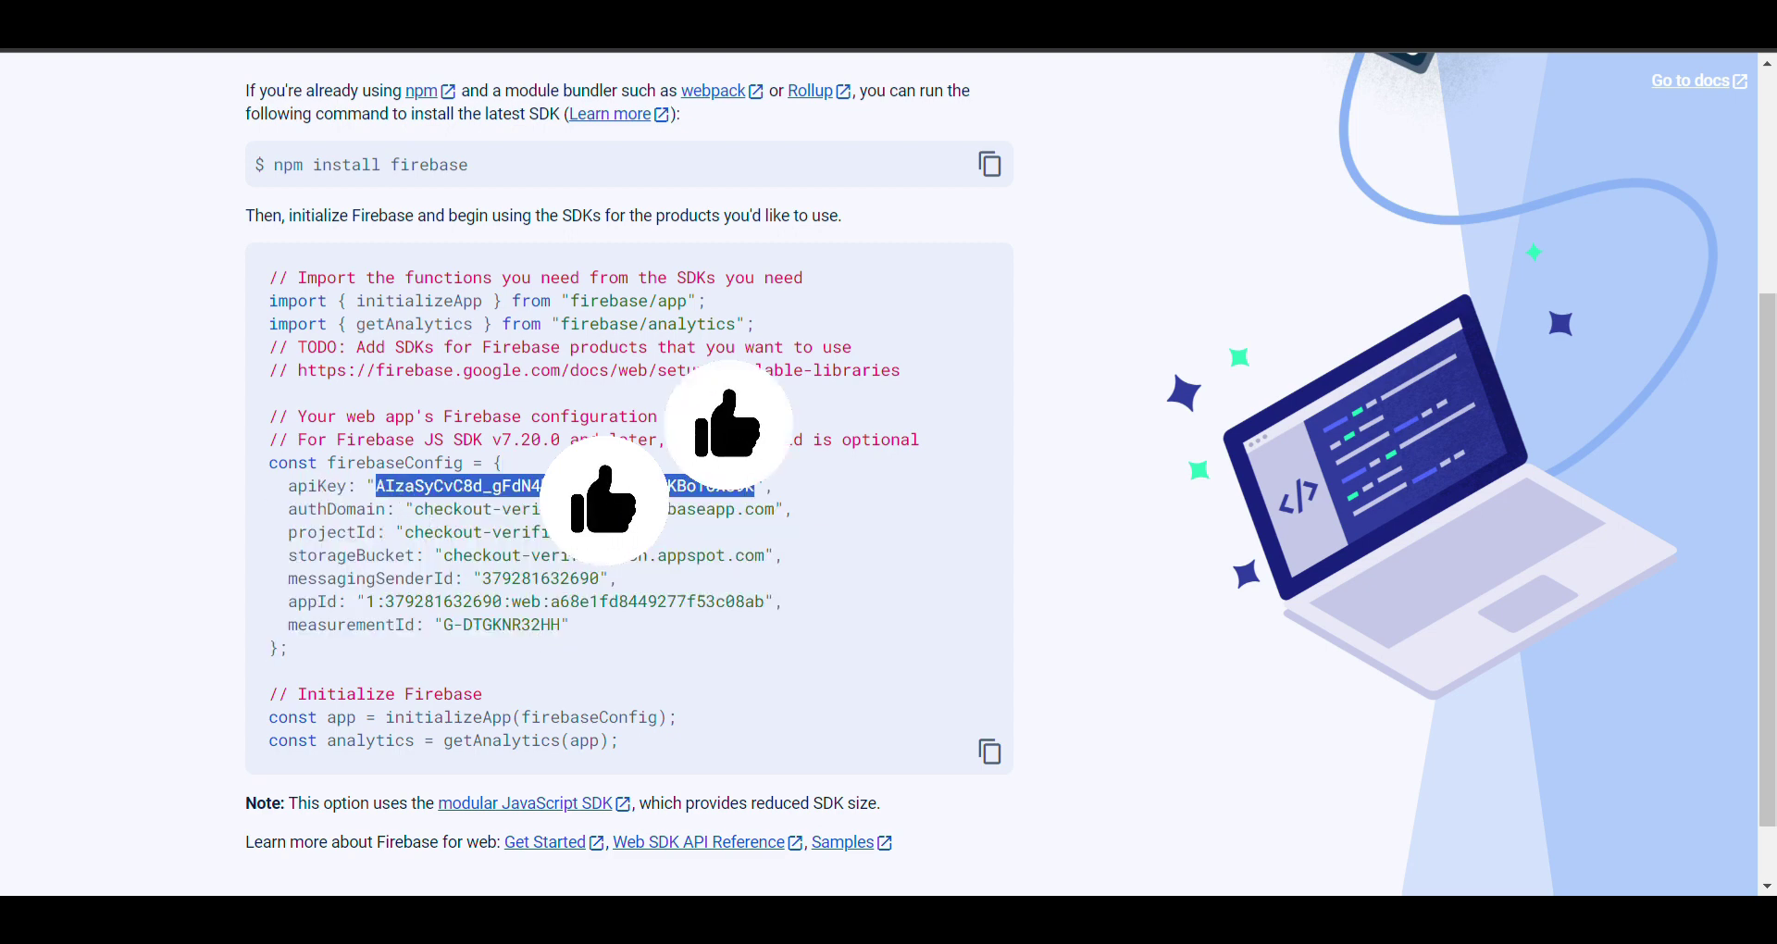
key(ctrl+c)
key(alt+Tab)
click(667, 313)
key(ctrl+v)
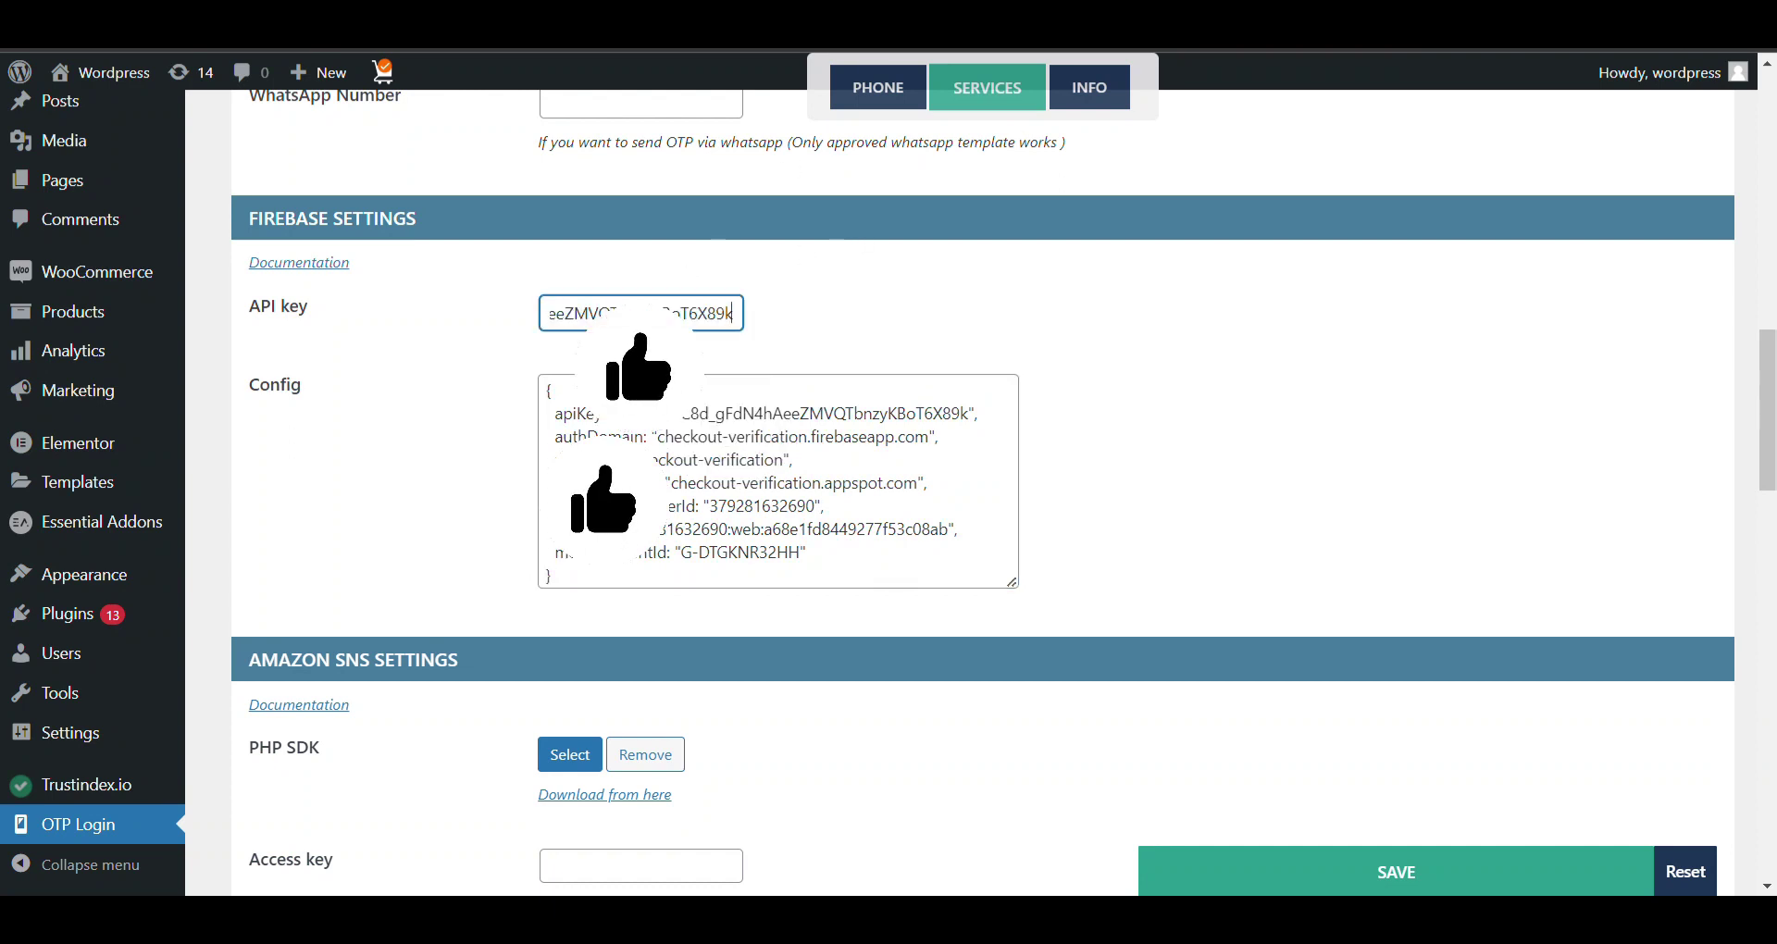
- Return to Firebase, continue to the project console and get started with the Authentication product
key(alt+Tab)
scroll(592, 670, down, 1)
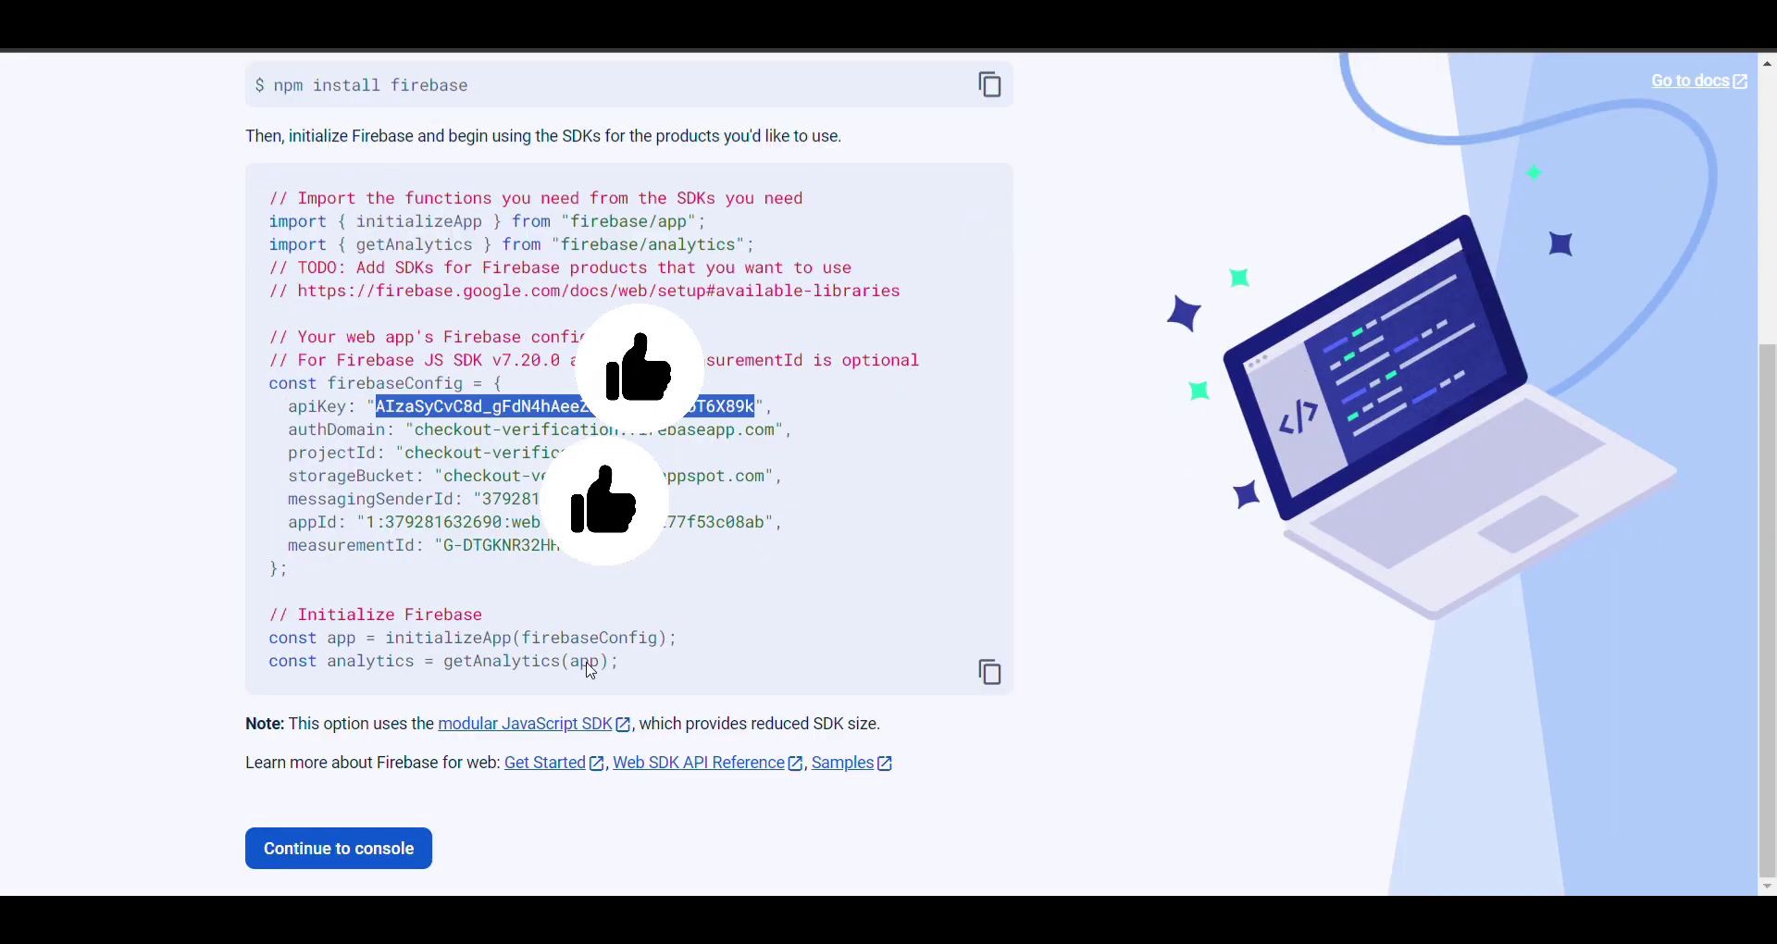
click(306, 858)
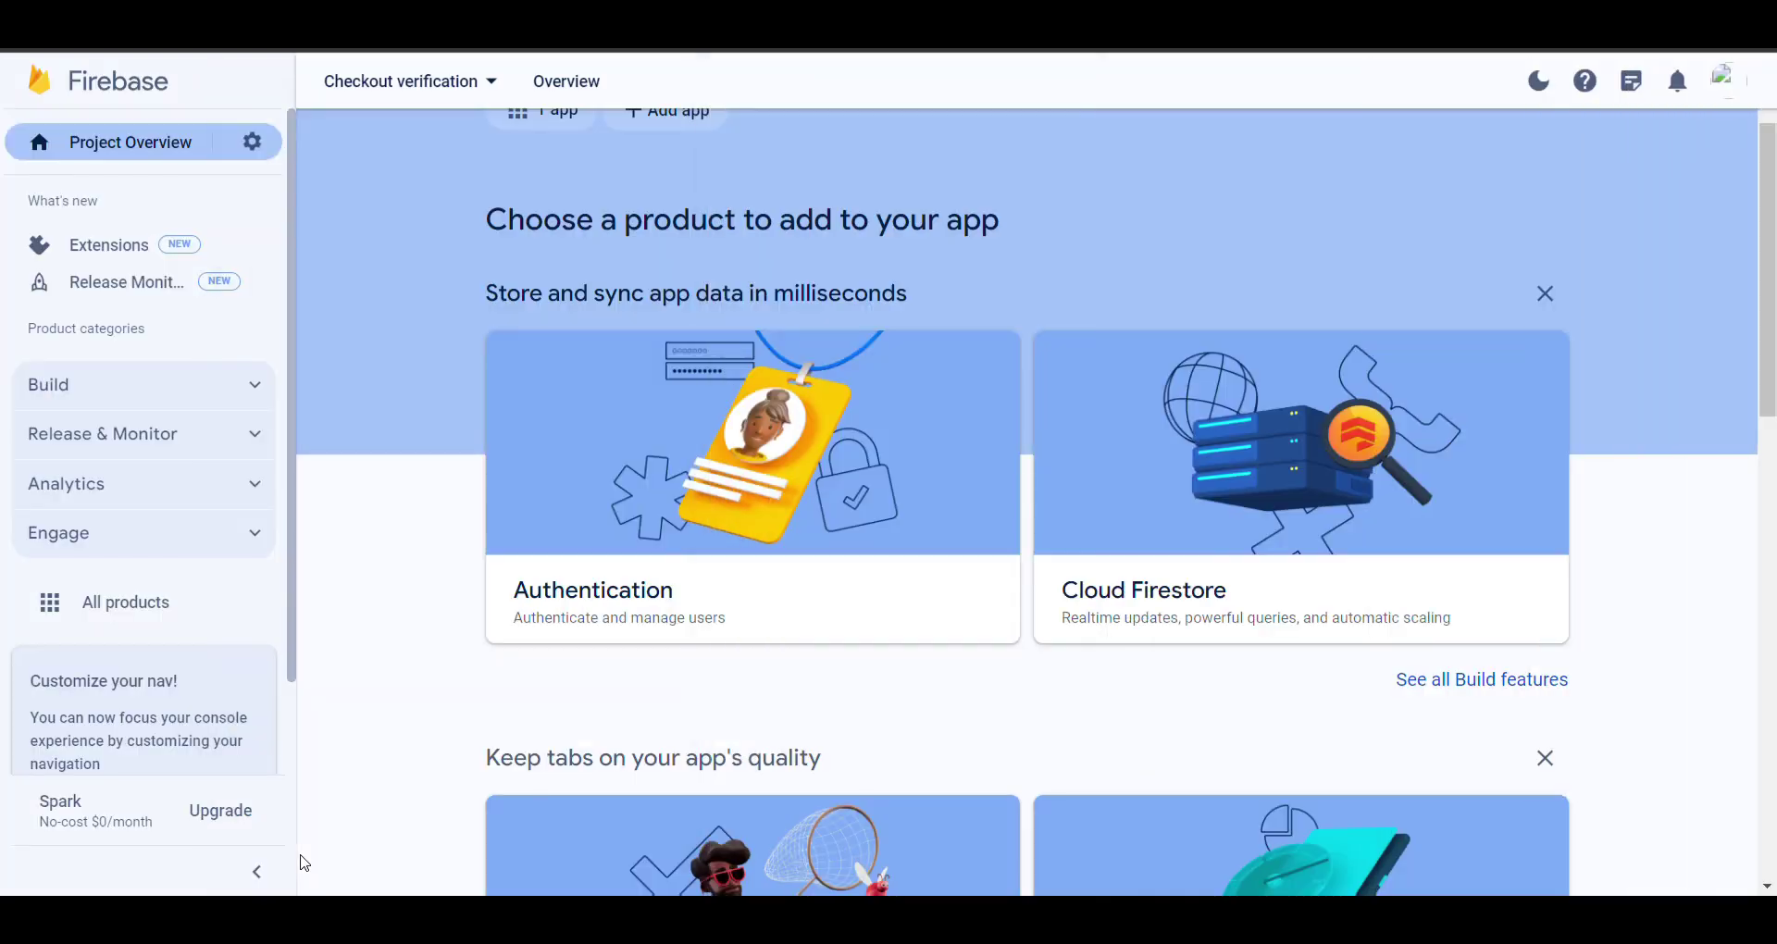
click(692, 467)
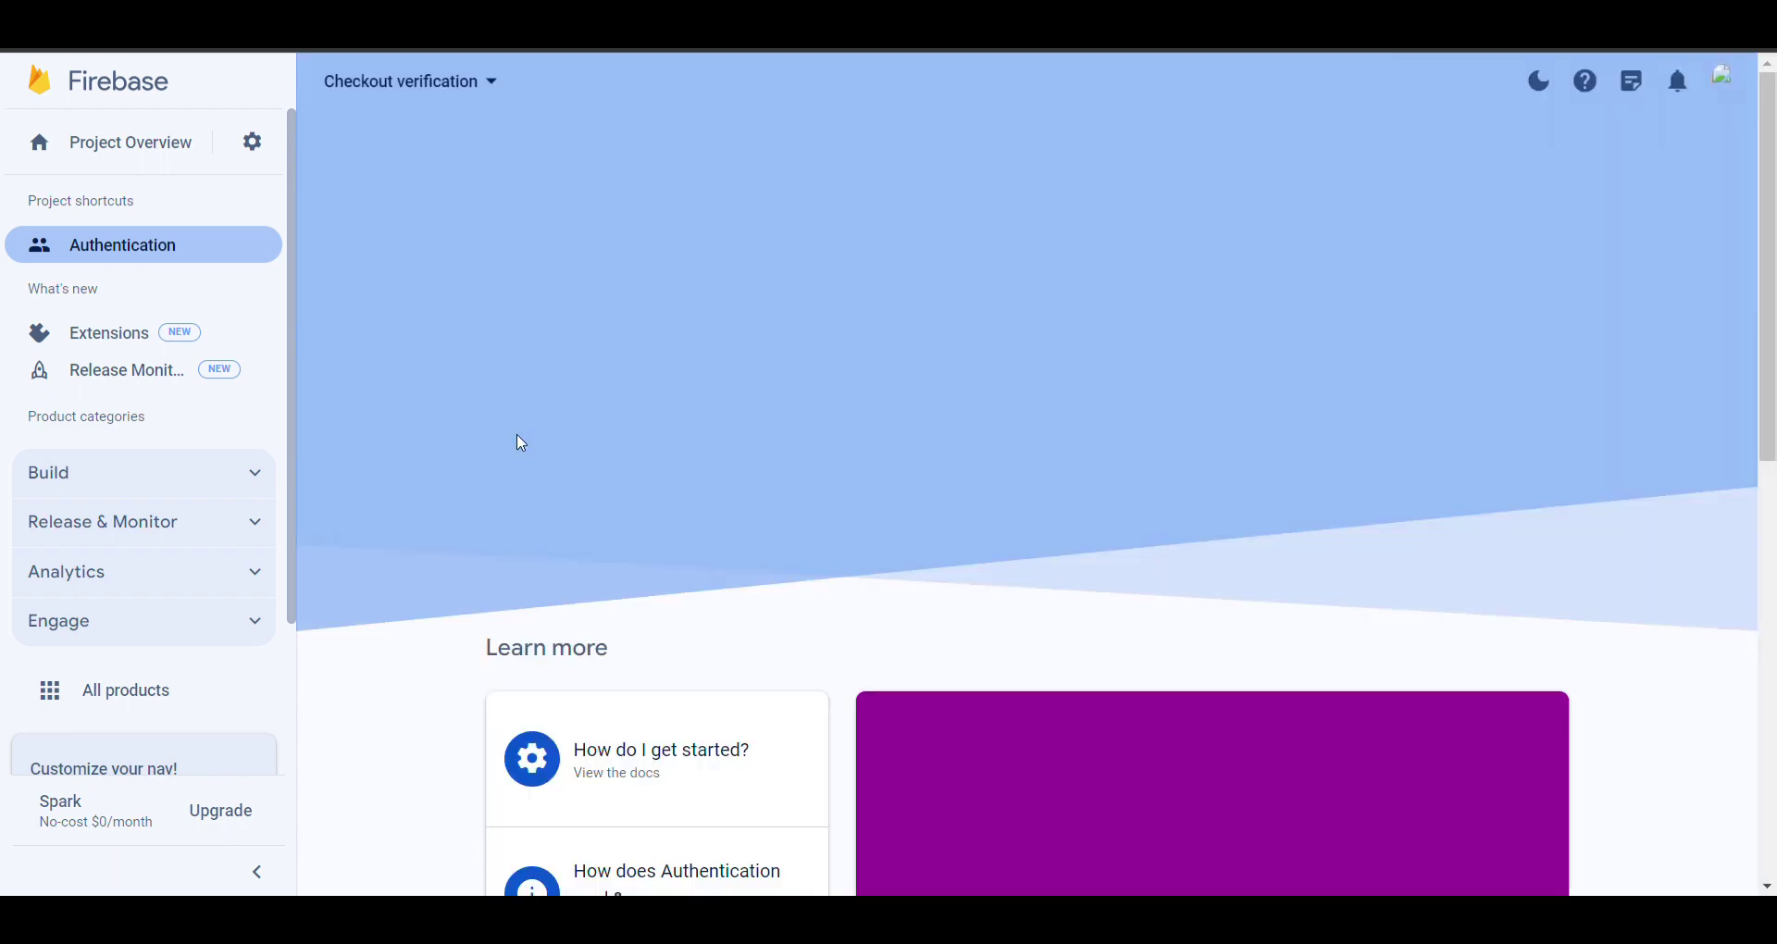
scroll(589, 560, down, 10)
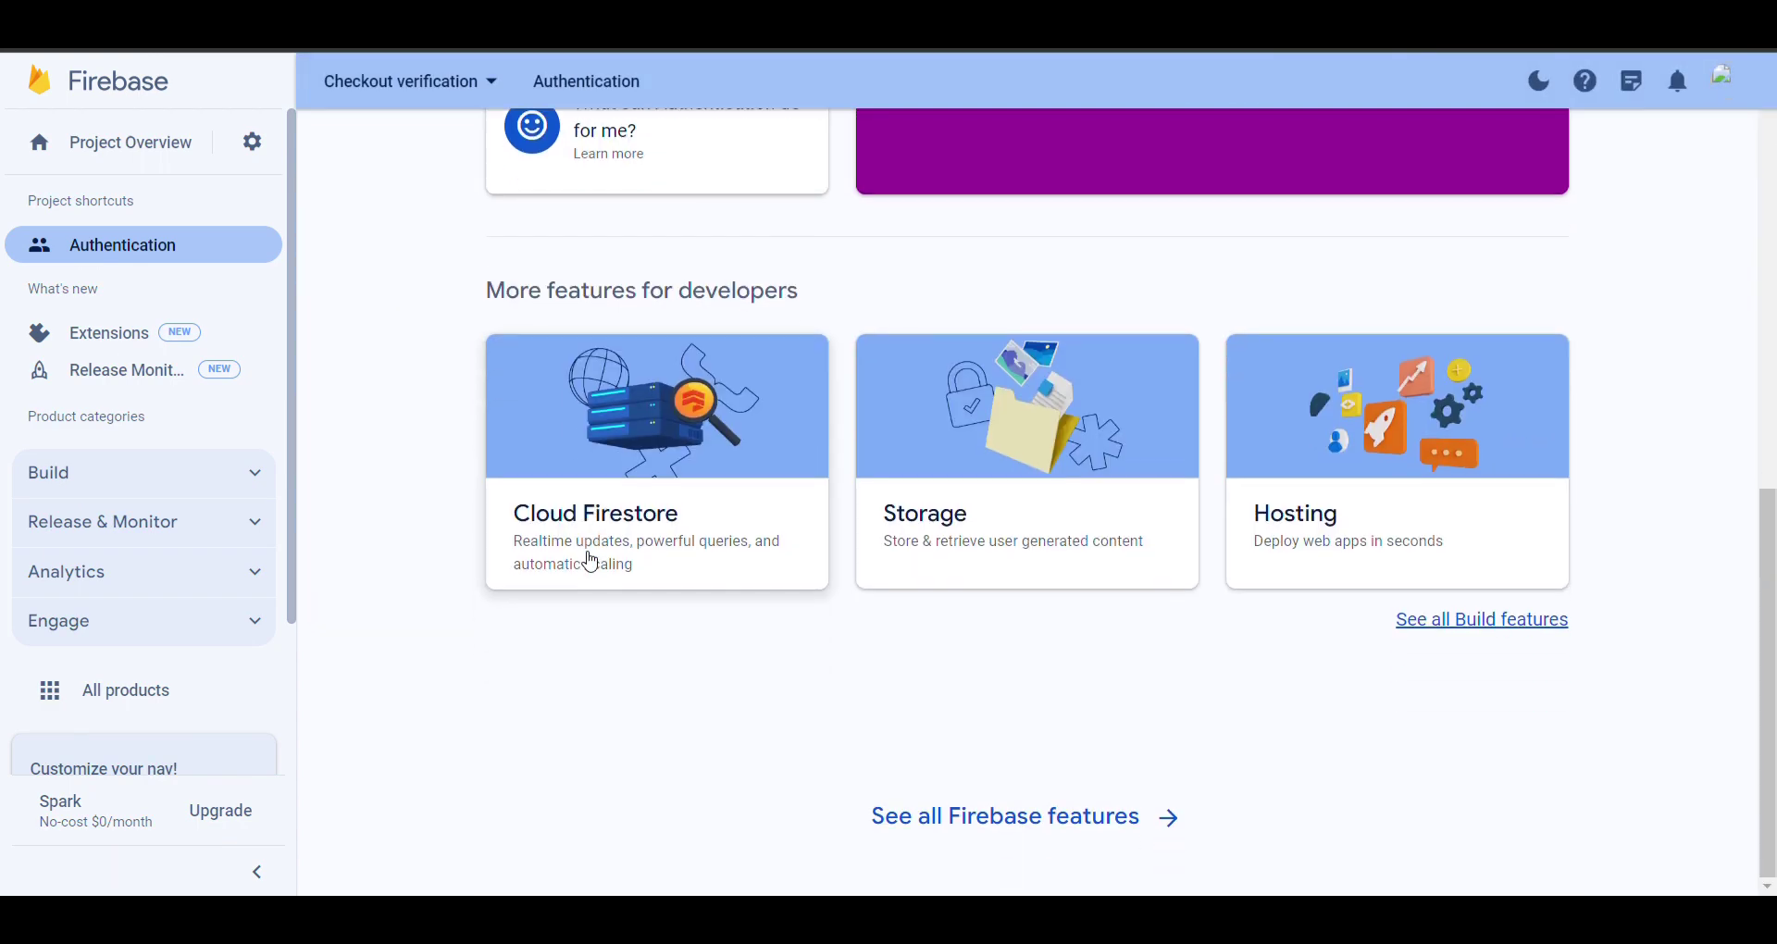
scroll(591, 562, up, 10)
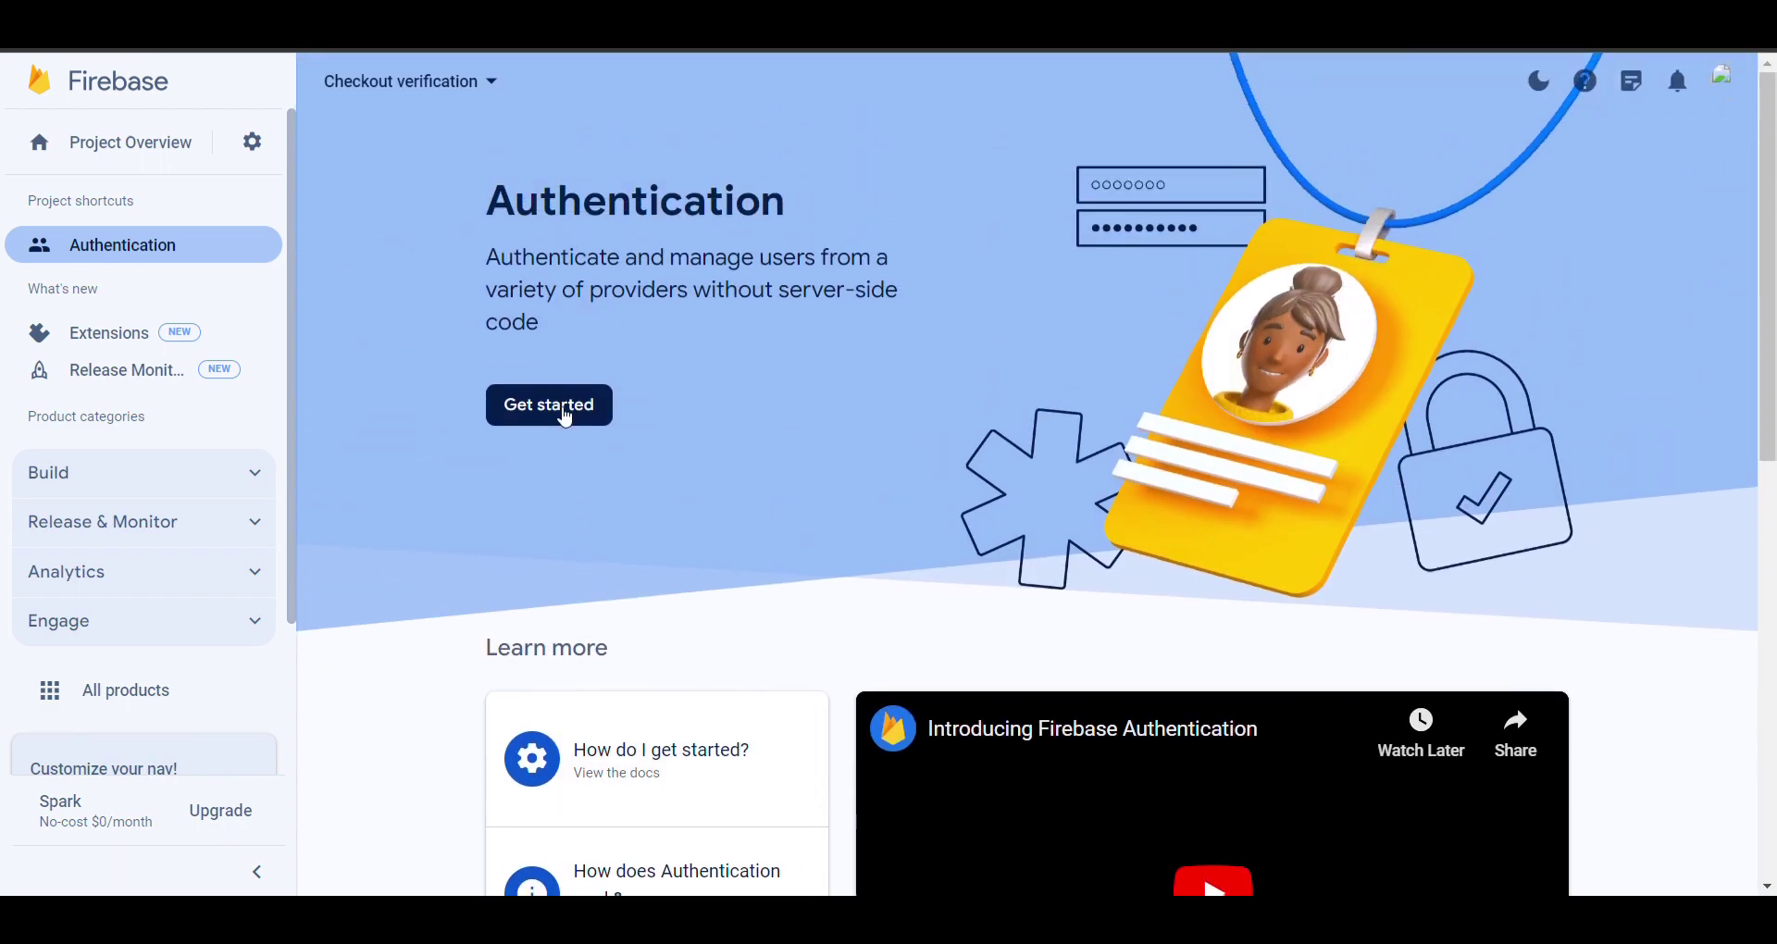
click(552, 411)
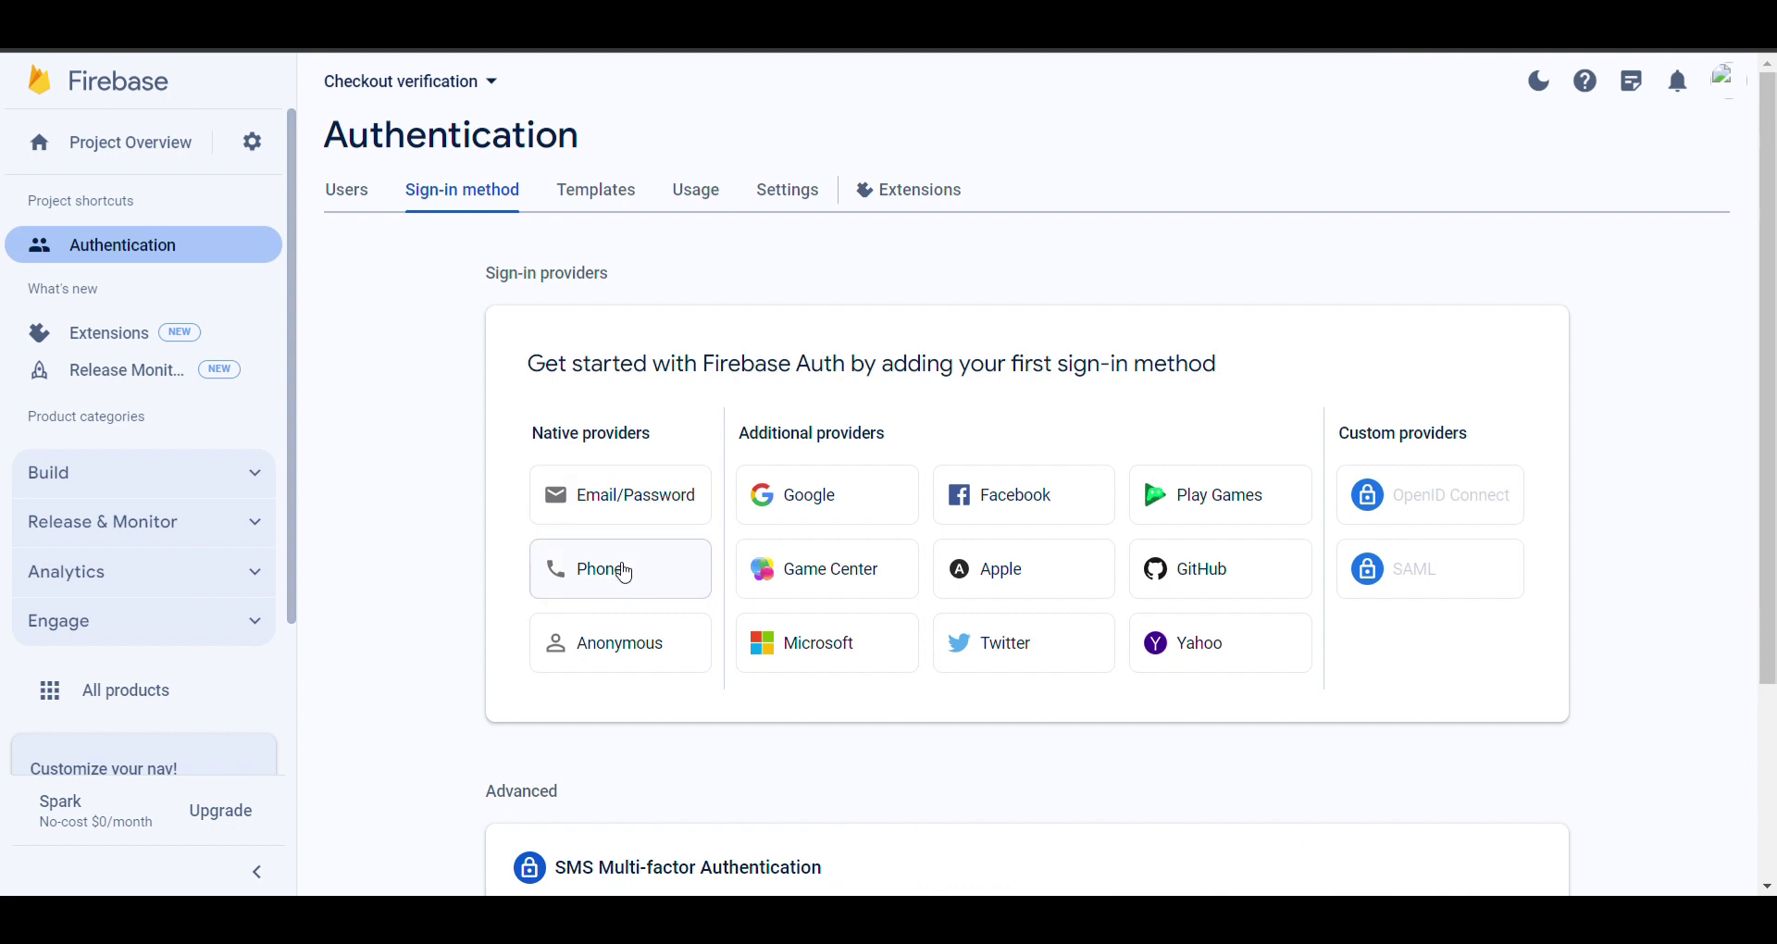
- Enable the Phone sign-in provider without adding test phone numbers, and save it
click(624, 571)
click(873, 620)
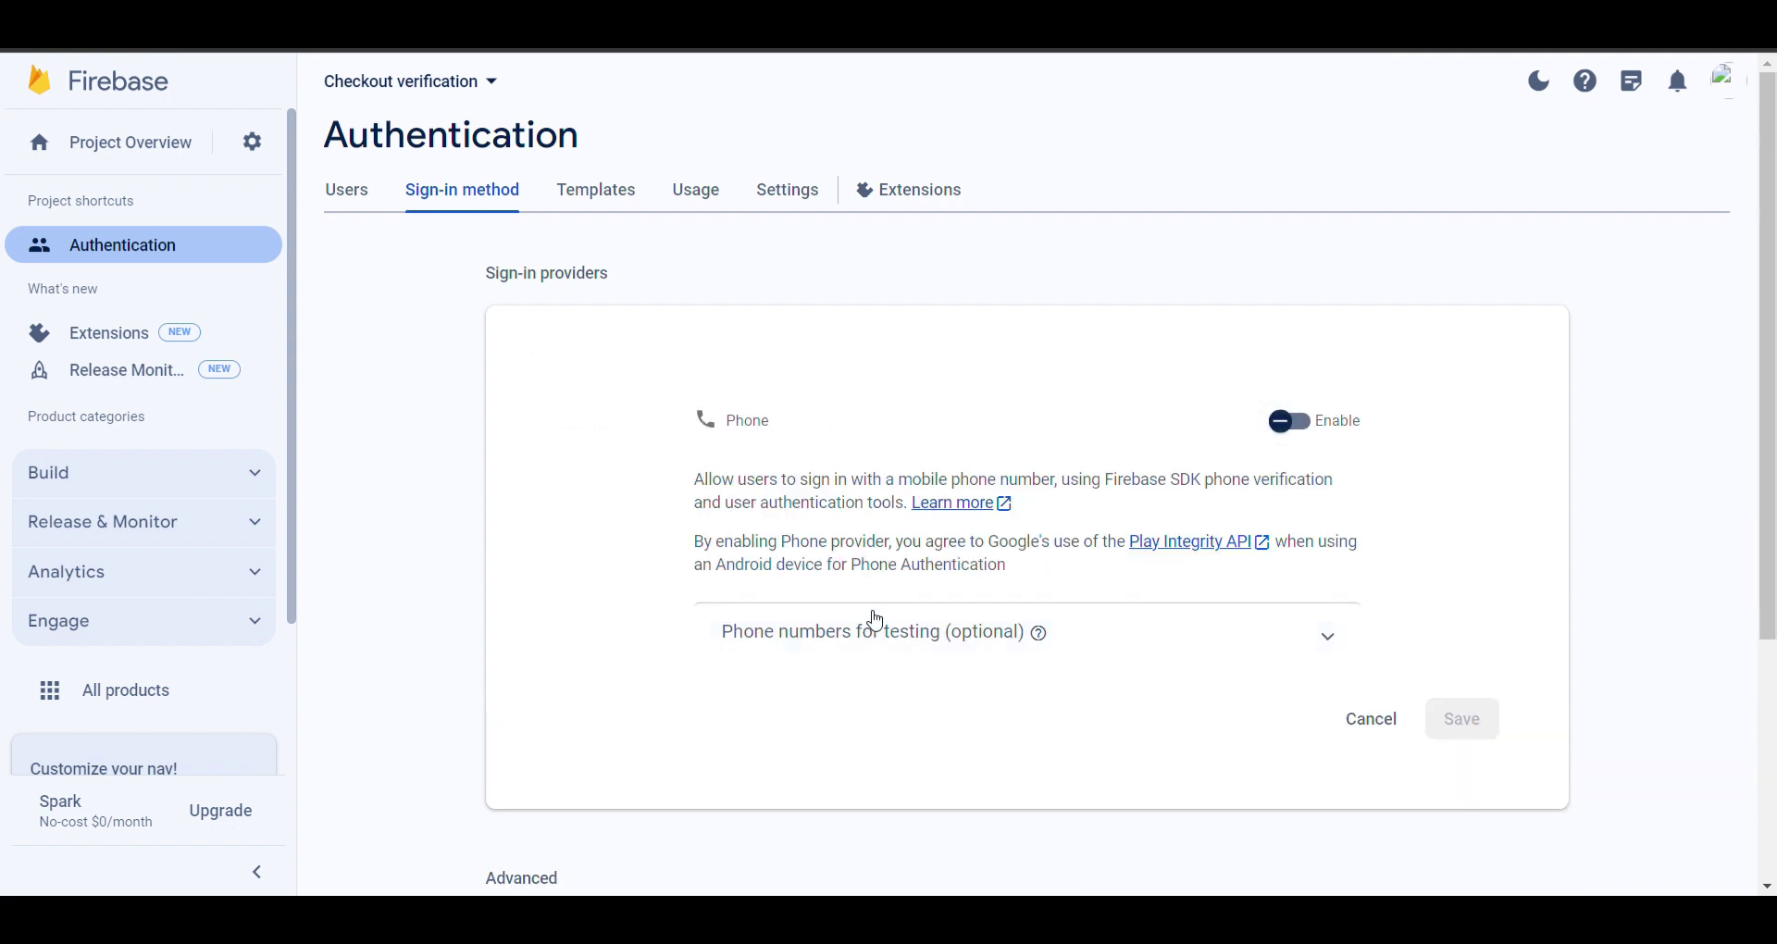
click(1289, 435)
scroll(1116, 447, down, 1)
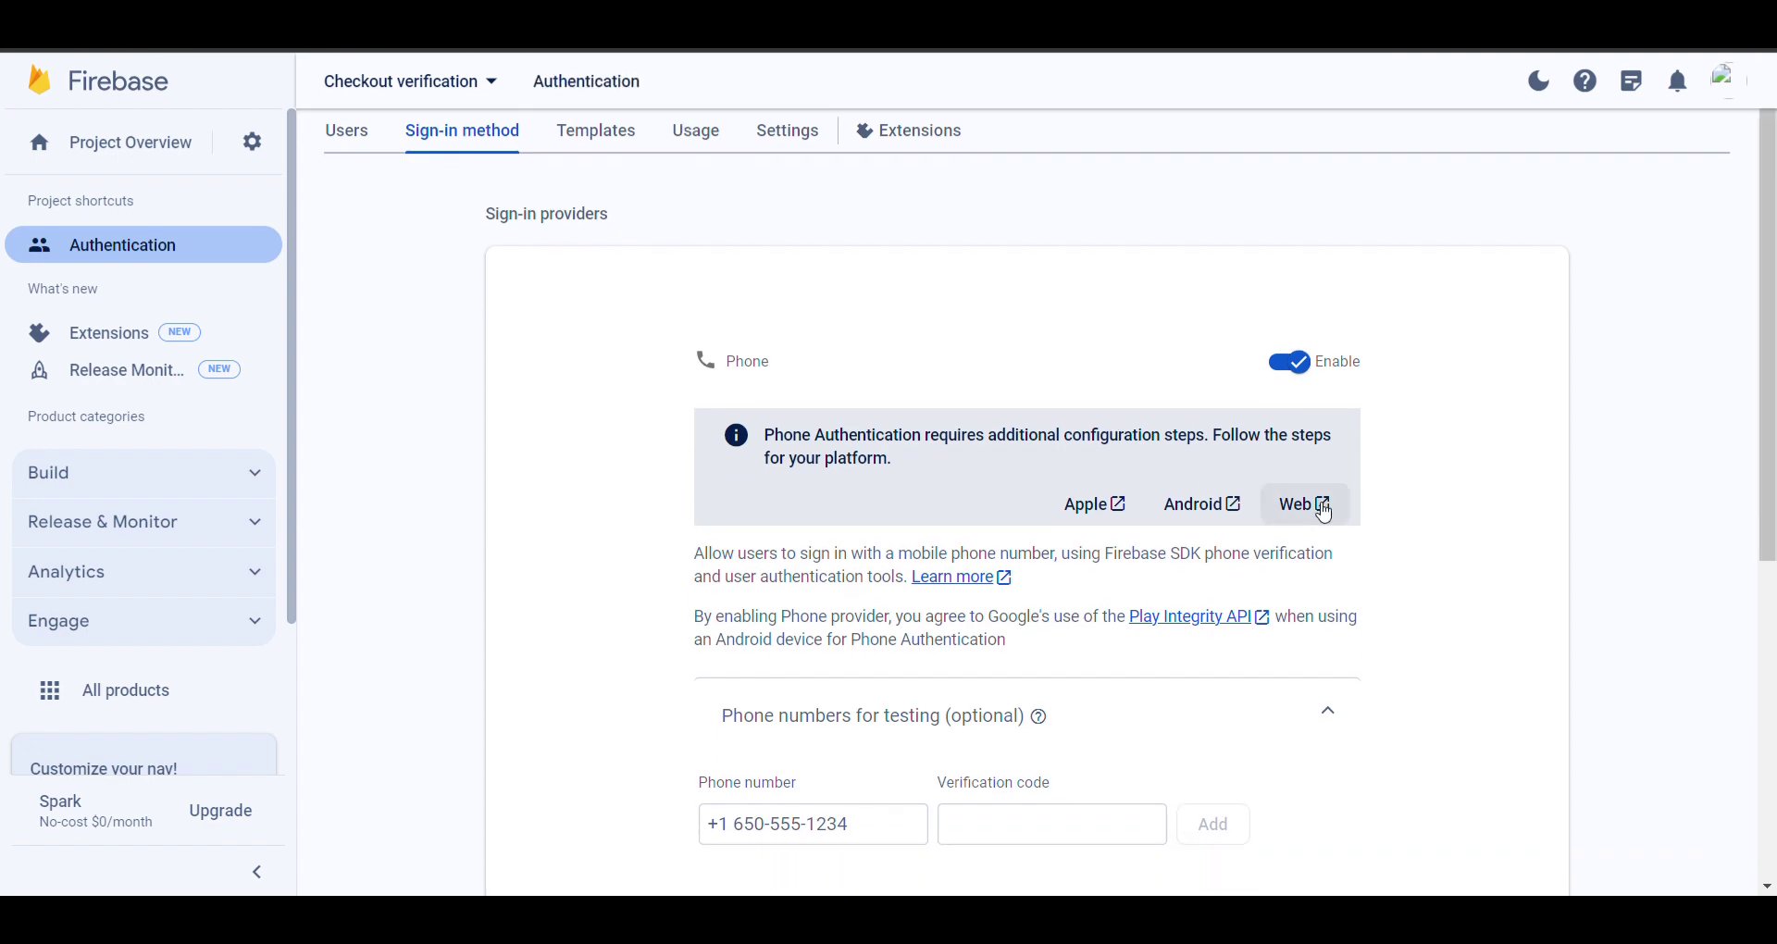
scroll(1309, 507, down, 3)
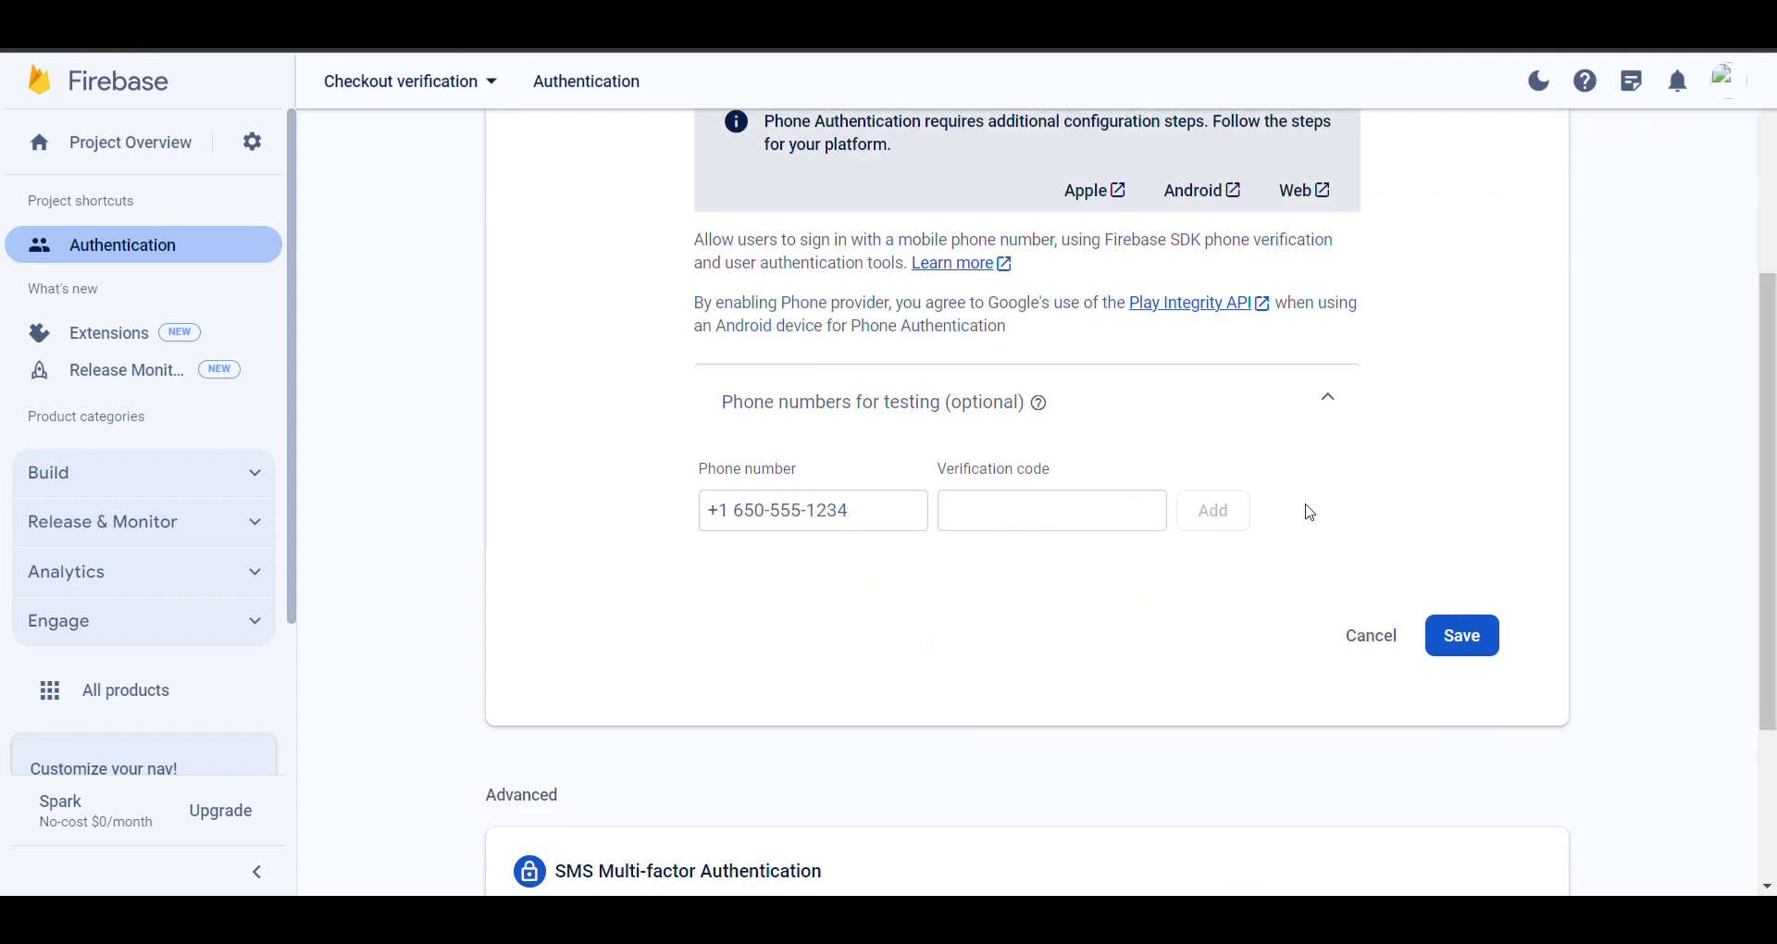
click(1452, 628)
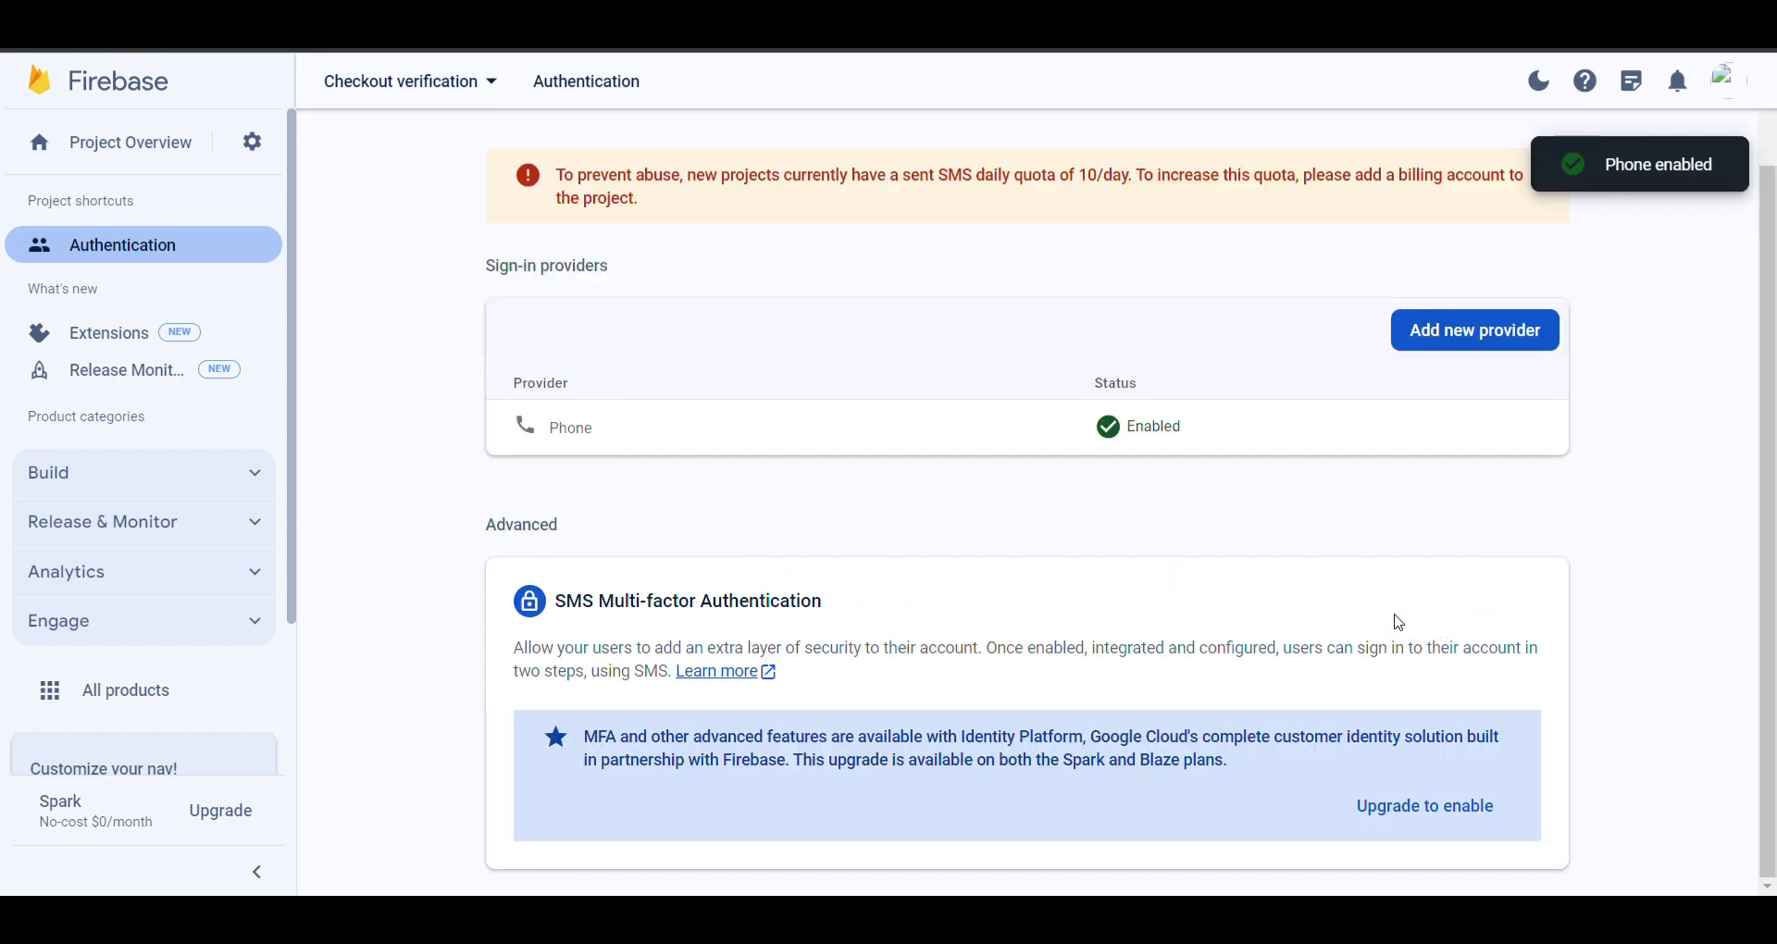
- Examine the notice about the daily SMS quota for new projects above the sign-in providers
scroll(1206, 596, up, 1)
drag(1079, 287, 1138, 295)
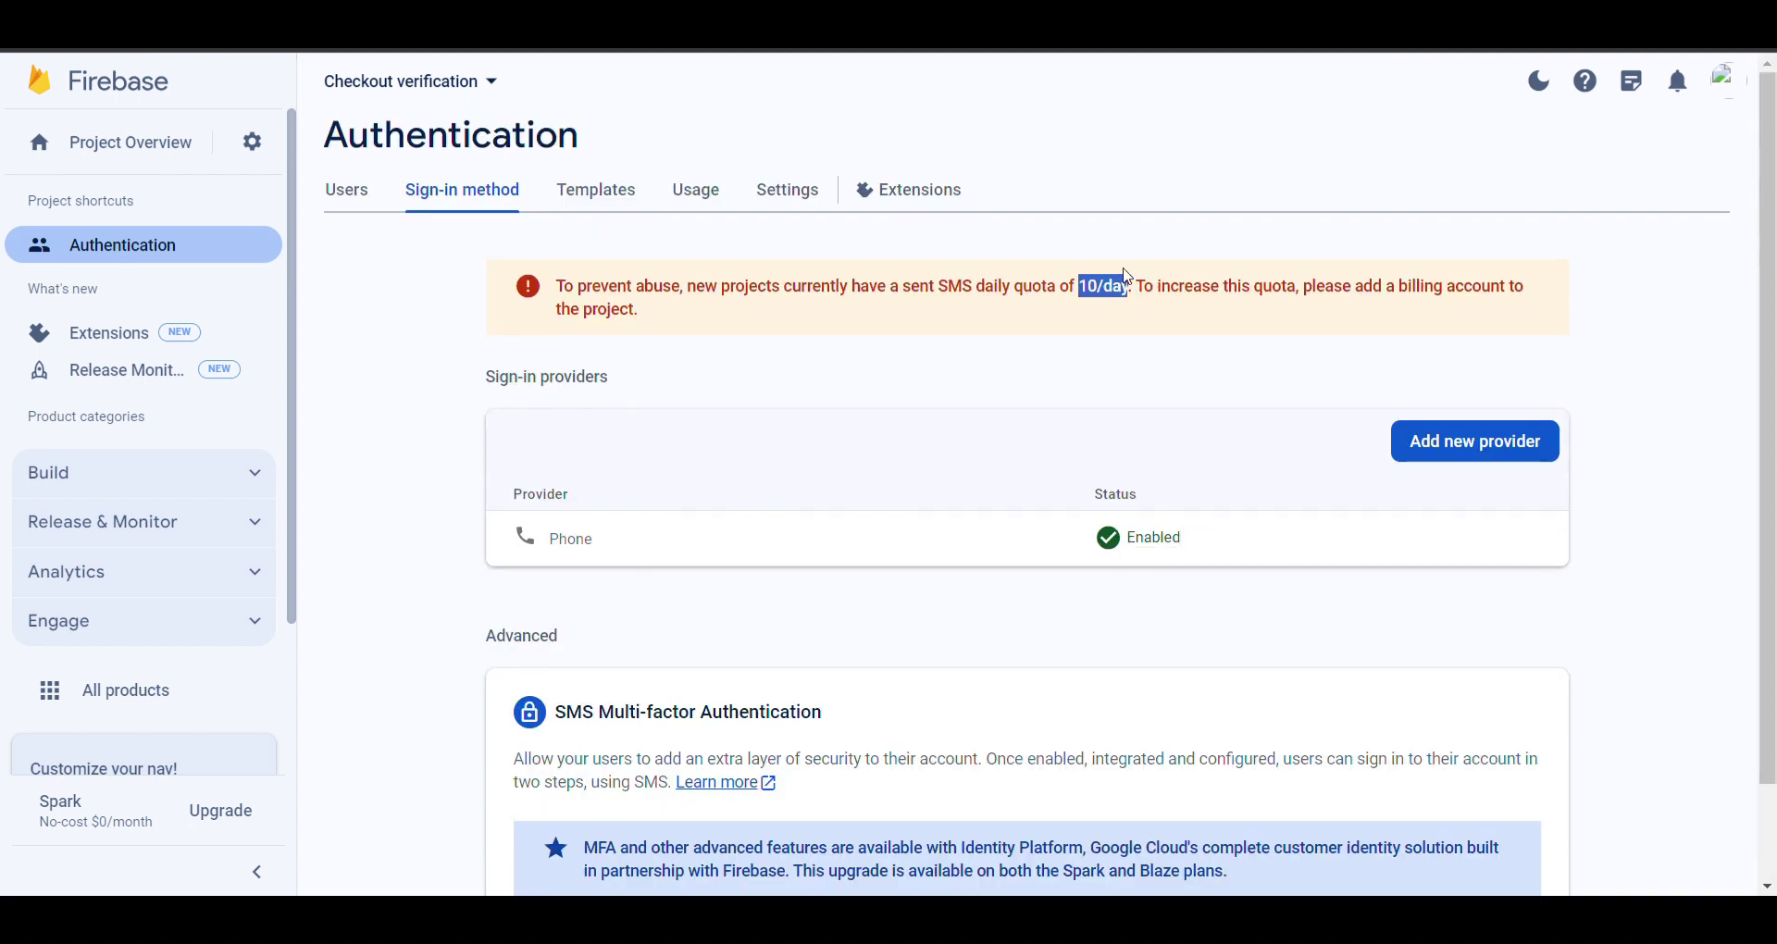
click(1058, 333)
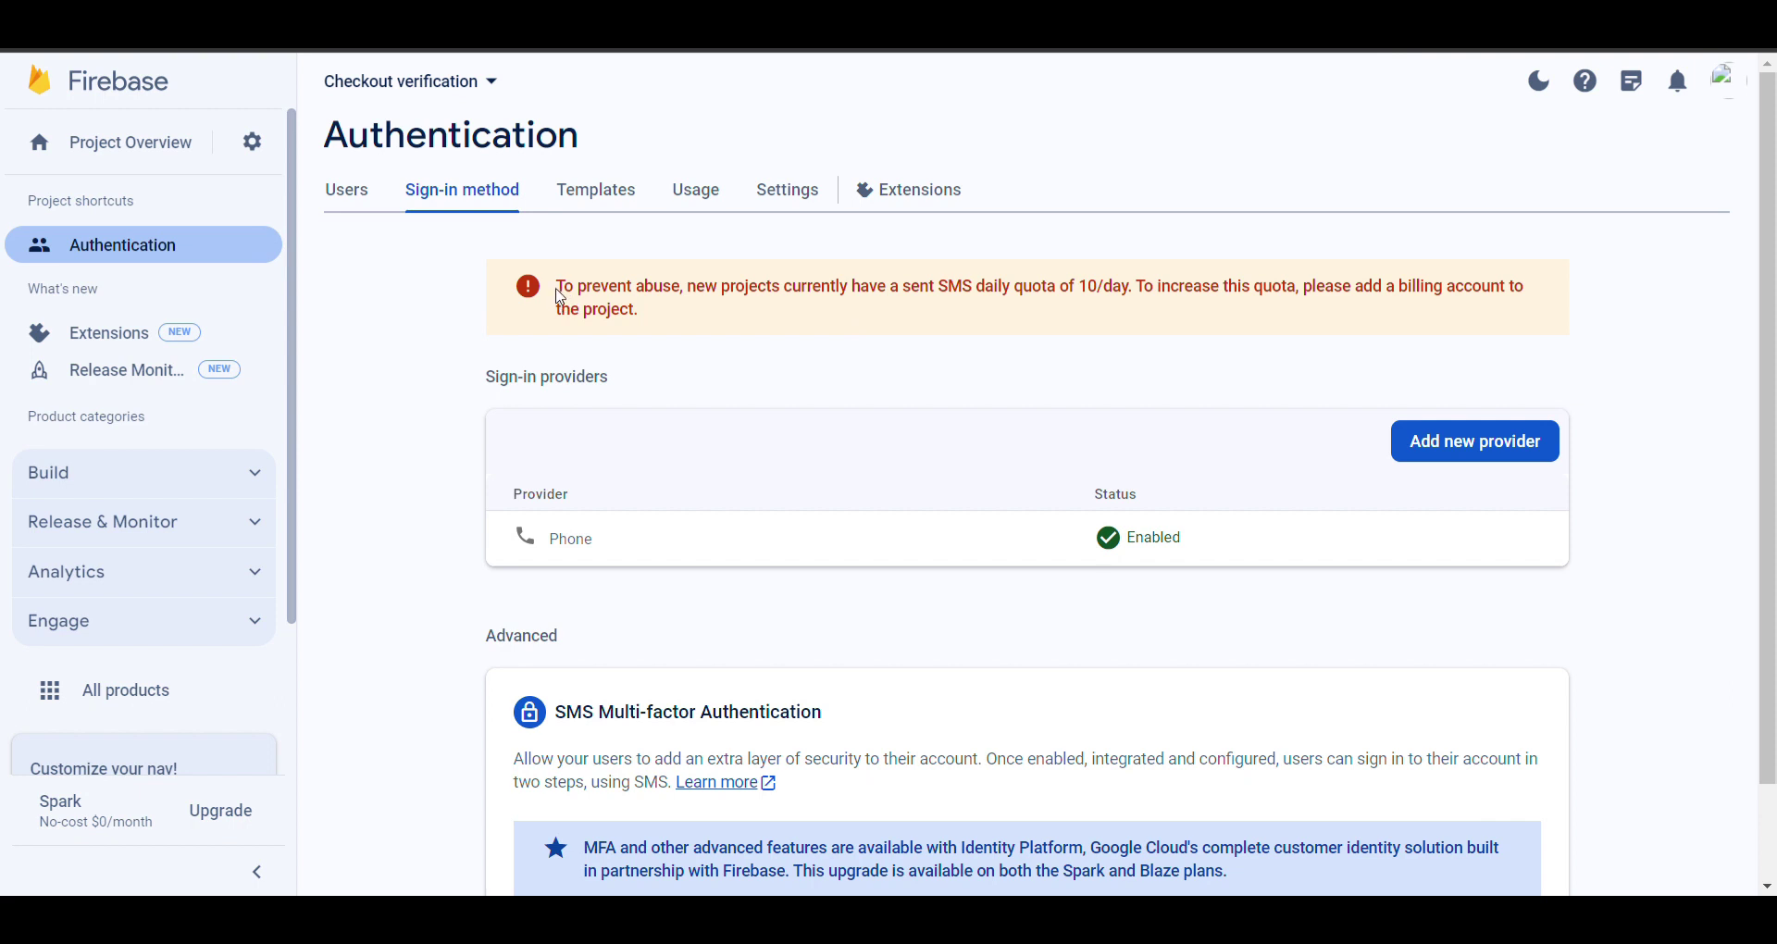
drag(561, 294, 703, 330)
click(703, 330)
- Open the Authorized domains list in the Authentication settings
click(805, 192)
scroll(597, 444, down, 2)
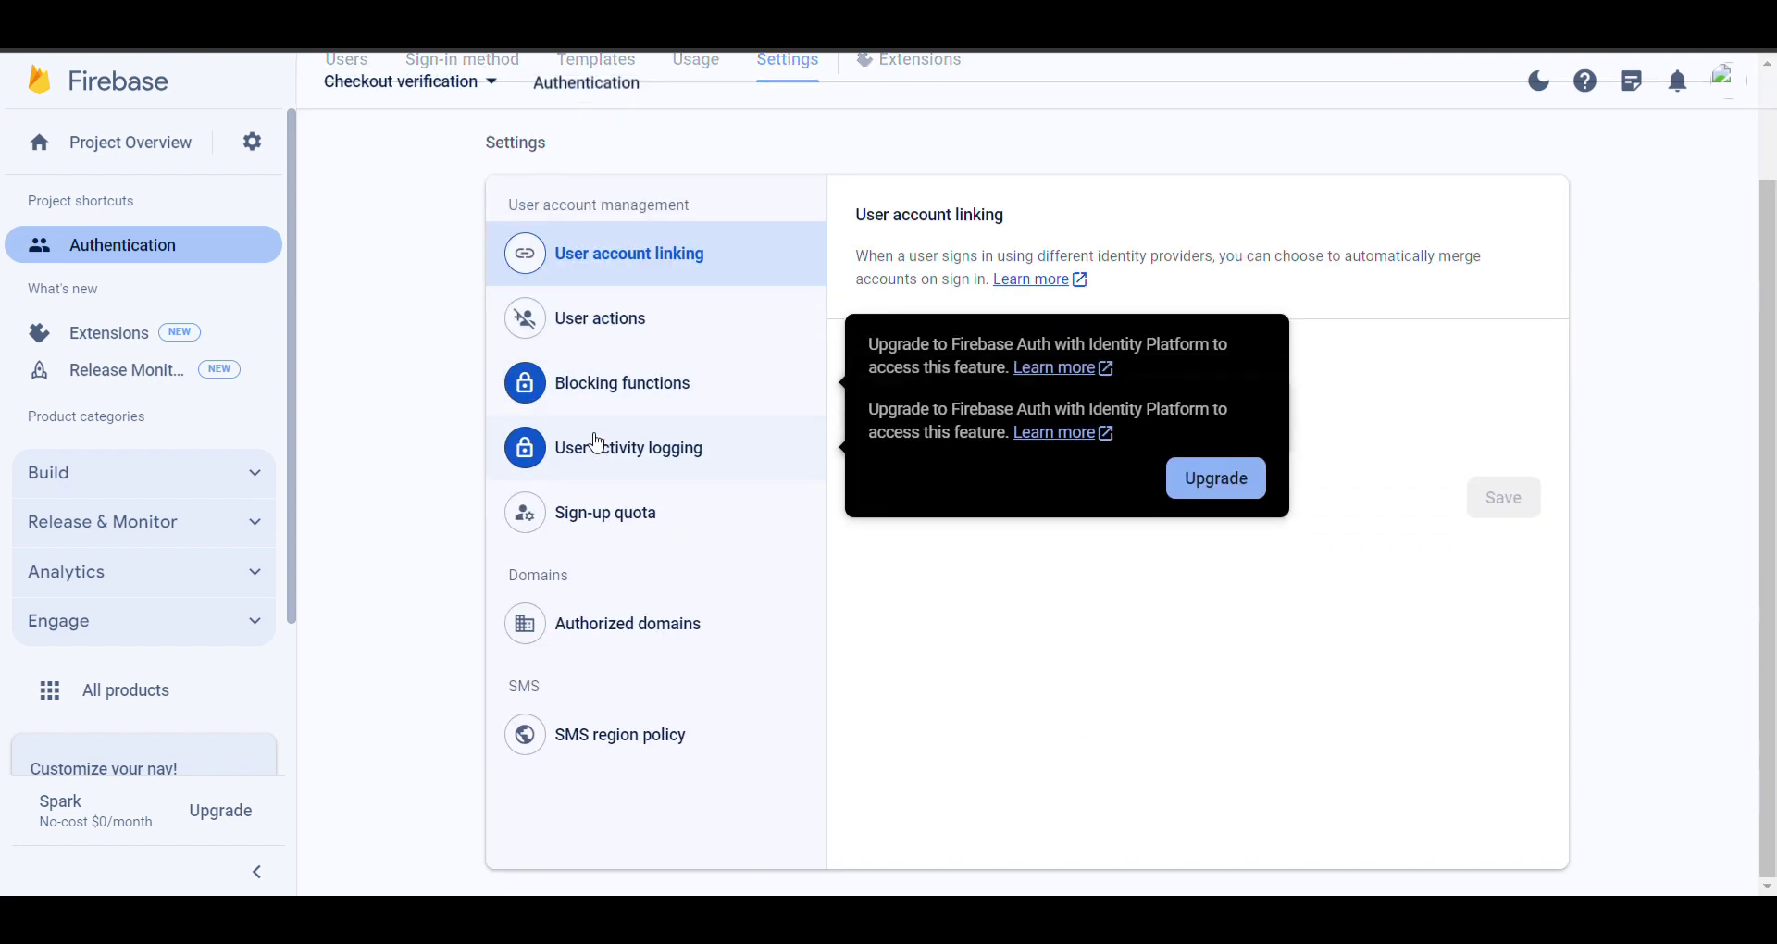
click(603, 624)
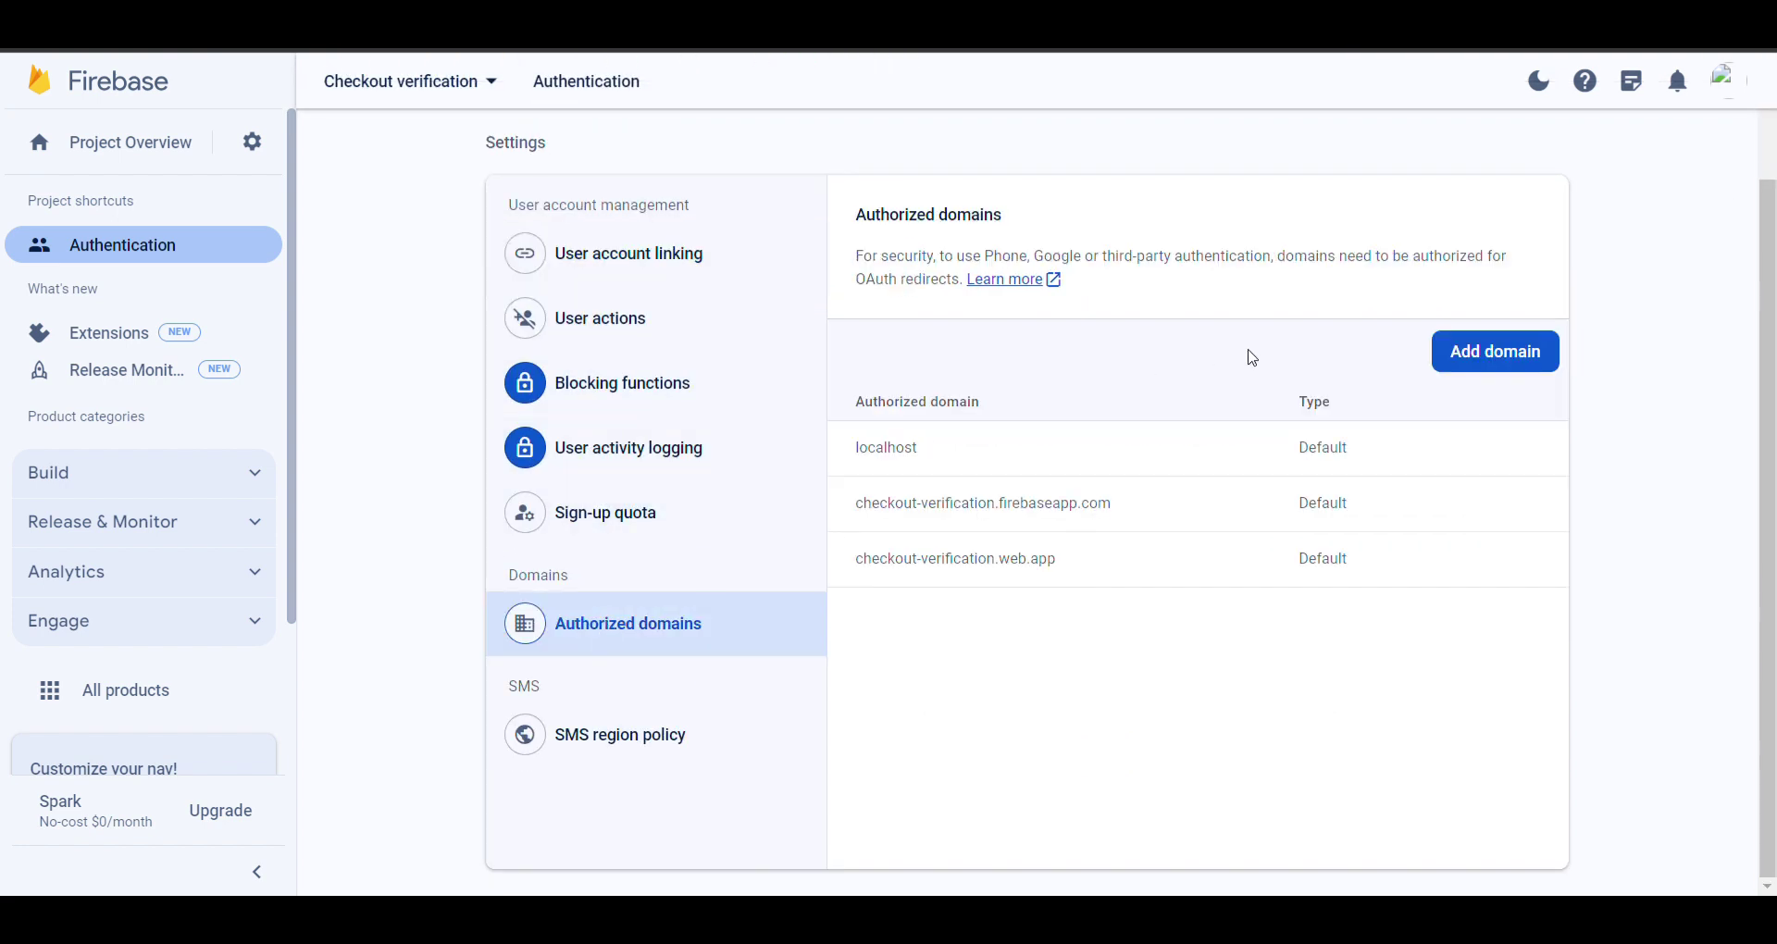
- Enter abc/com as a new domain in the project's authorized domains and submit it
click(1483, 354)
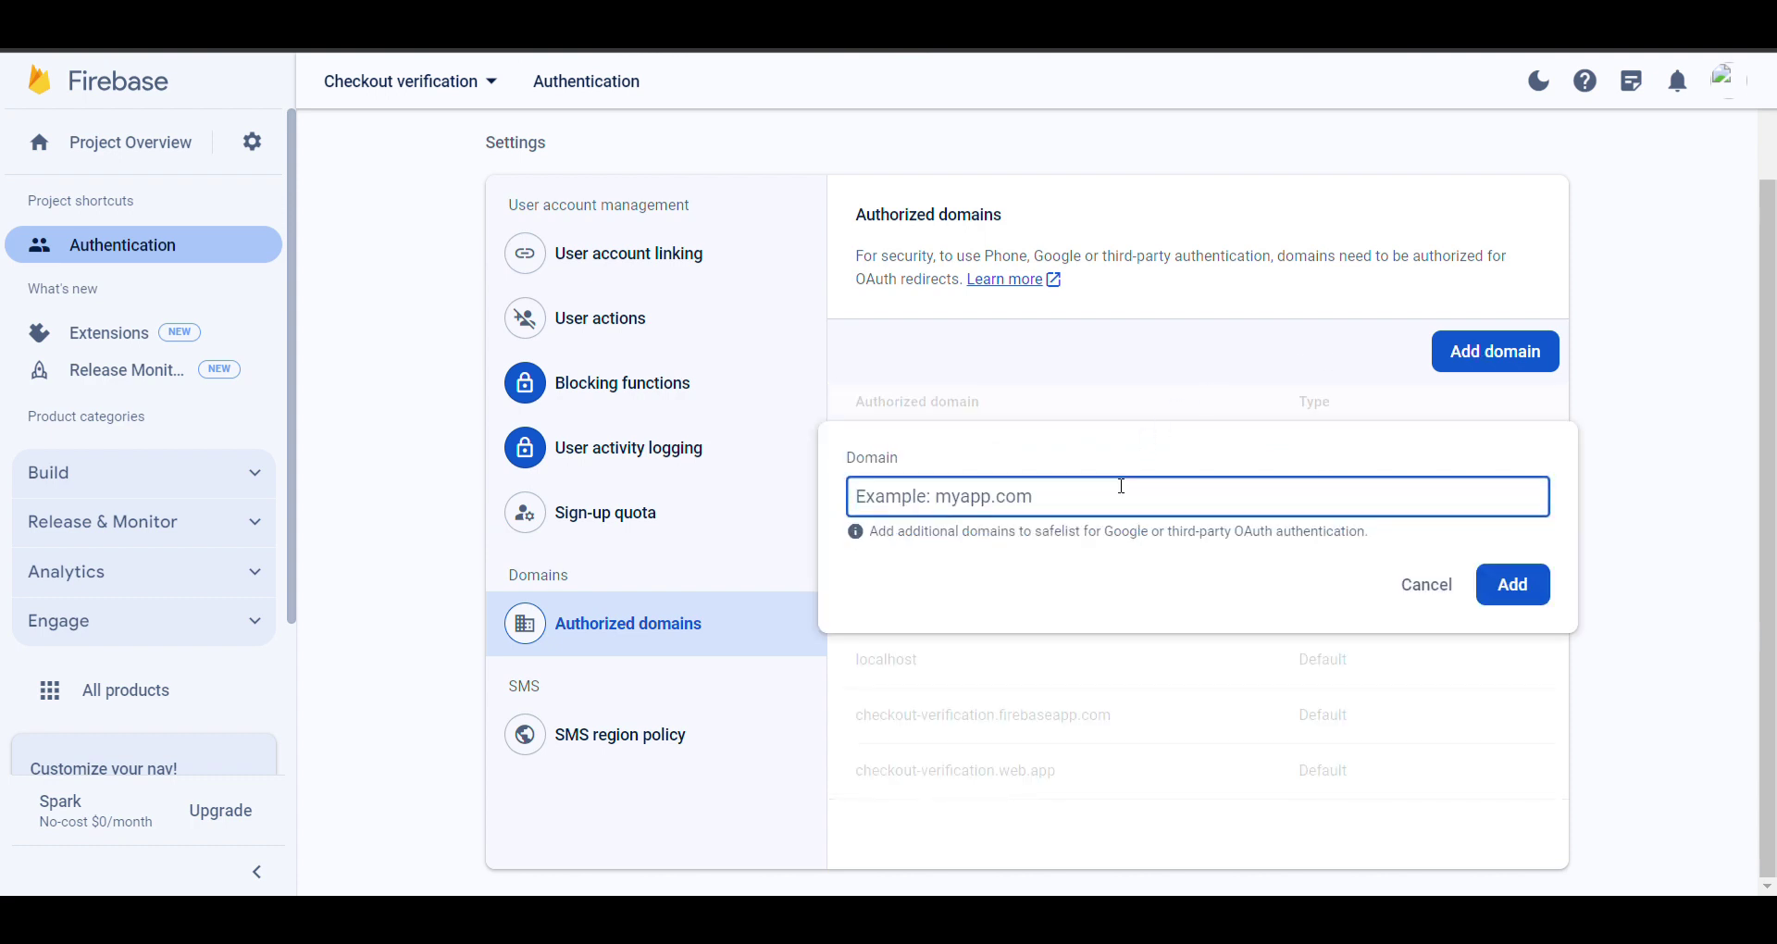
click(1278, 357)
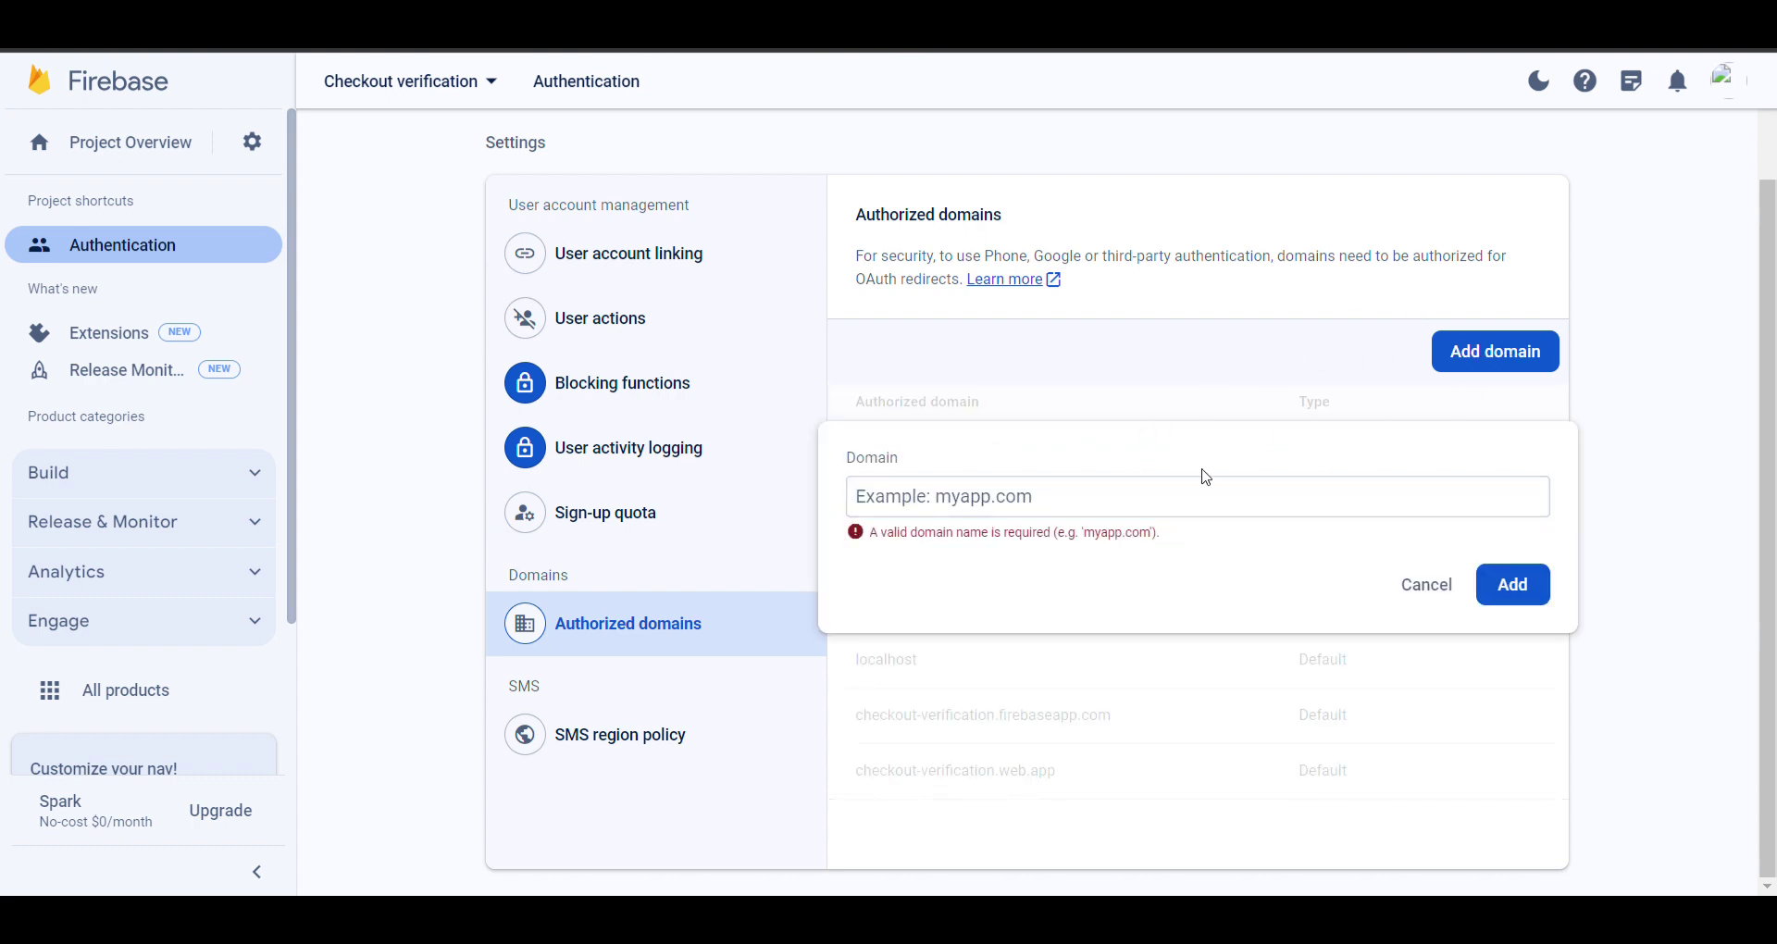
click(1162, 498)
text(abv)
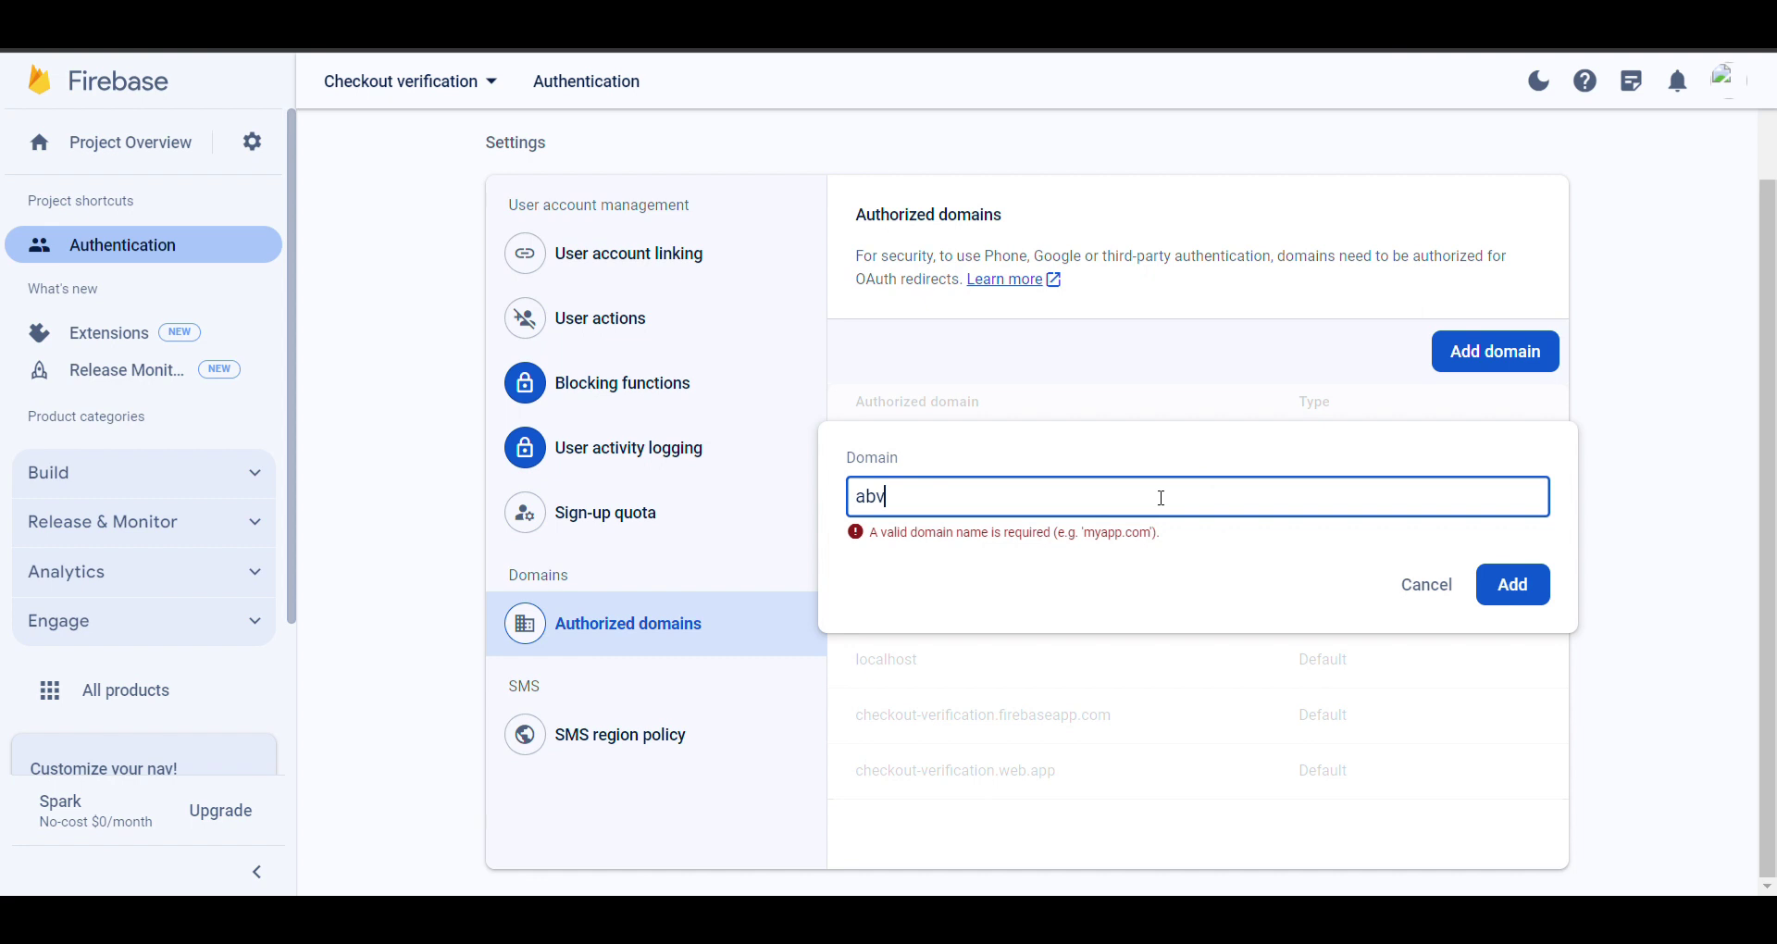
text(/)
key(BackSpace)
key(BackSpace)
text(c/com)
click(1548, 591)
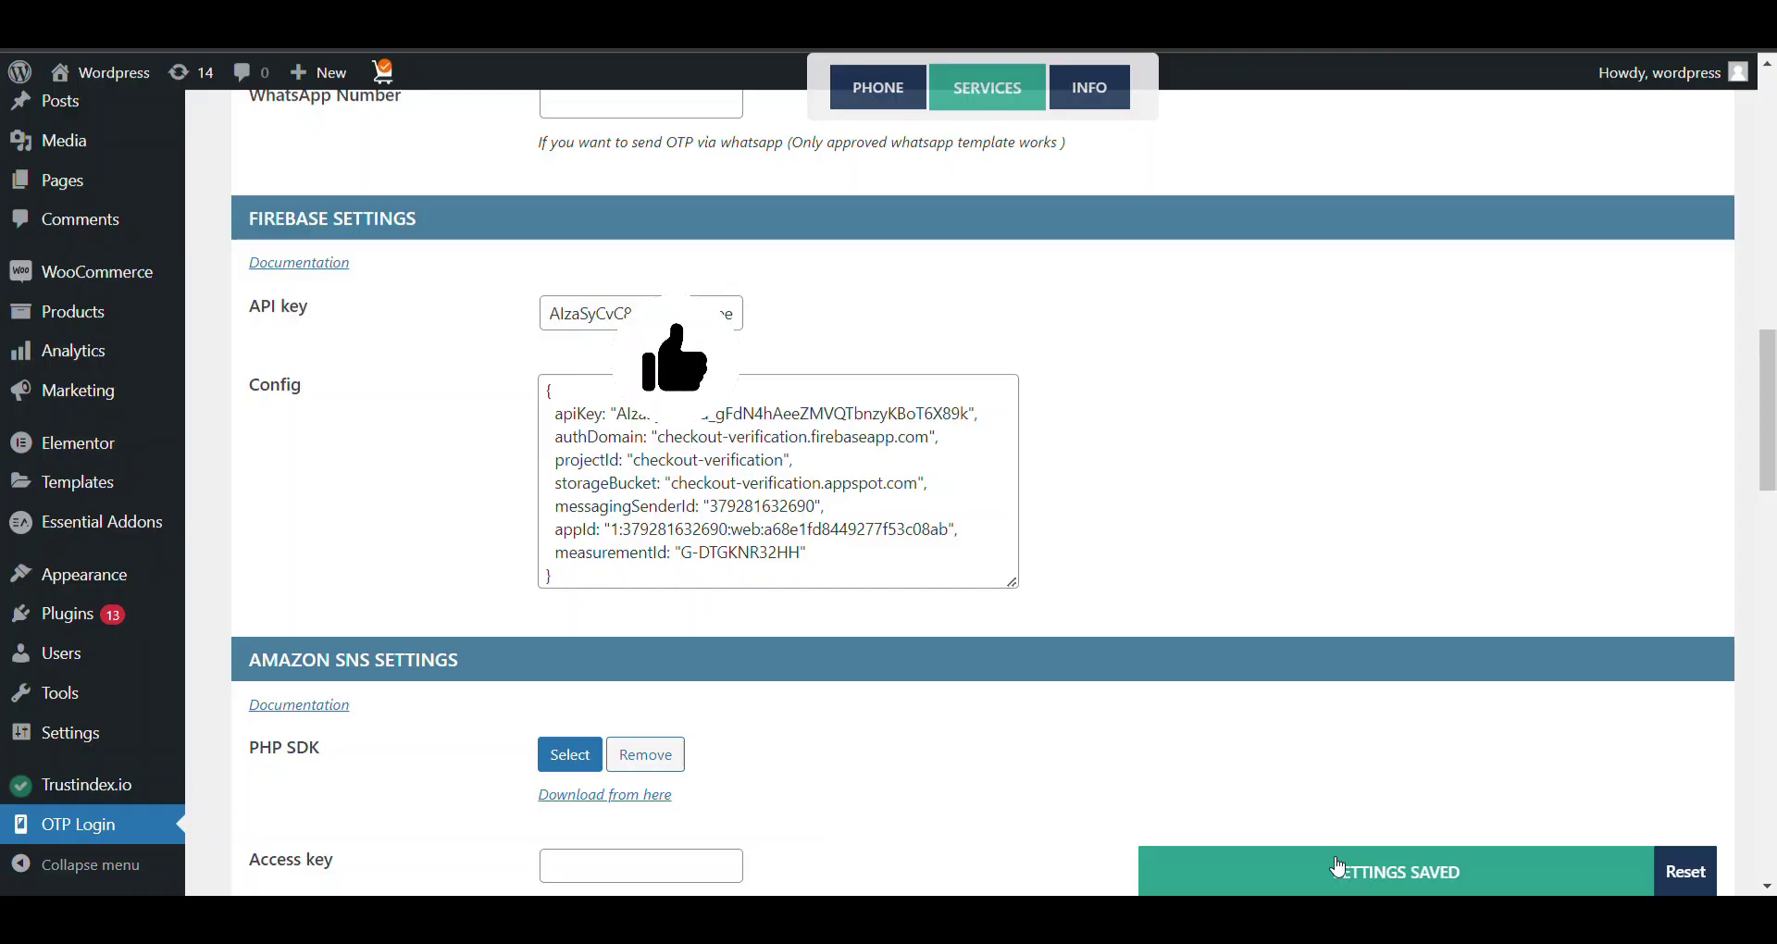
- Switch to WordPress and save the OTP Login plugin's service settings with the Firebase configuration
click(1347, 875)
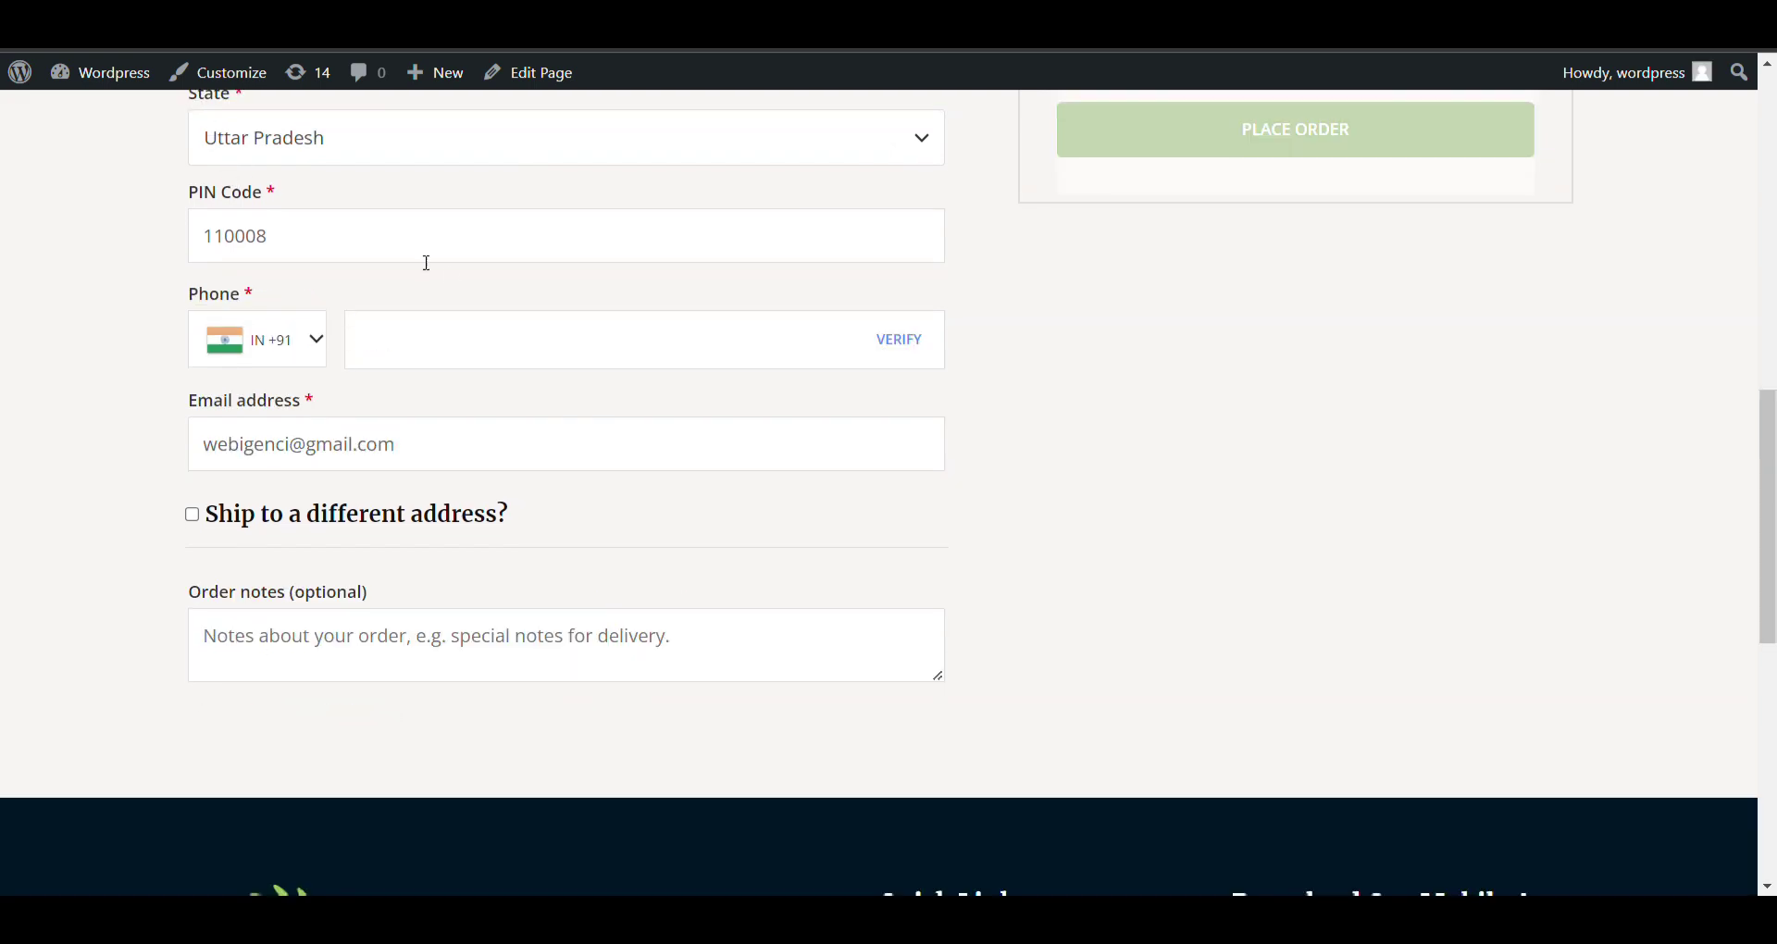
- Set the billing state to Delhi on the store's checkout form and activate the Phone field
scroll(445, 274, up, 8)
scroll(445, 274, down, 3)
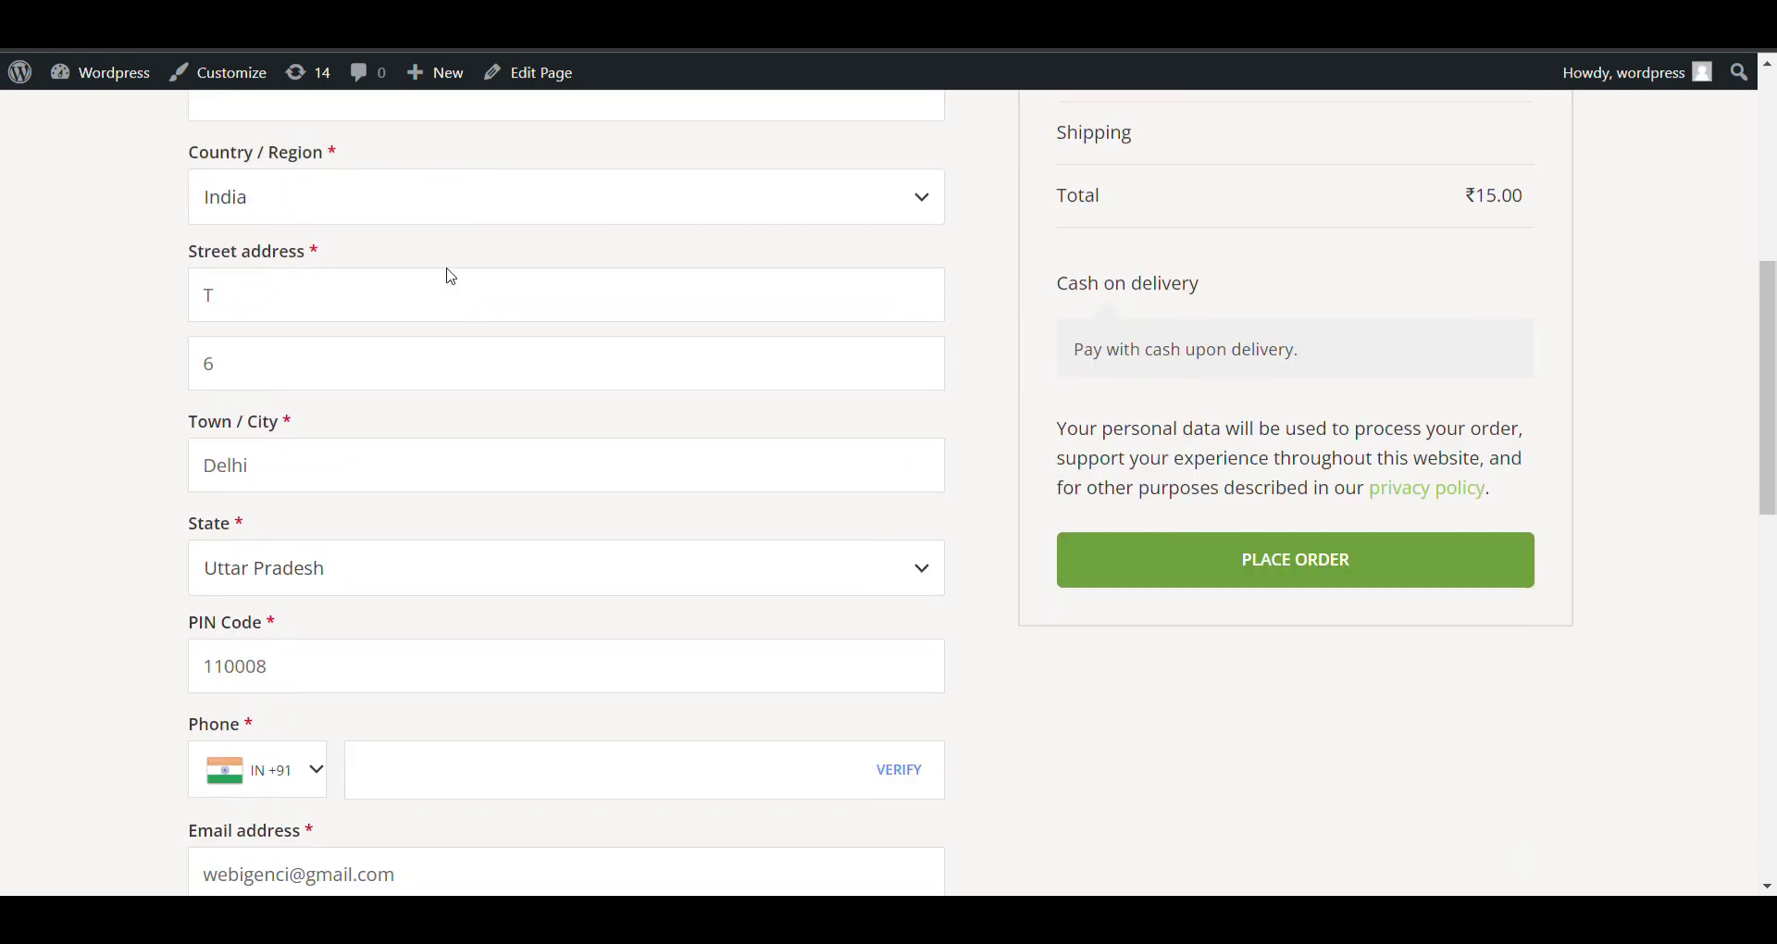
scroll(451, 276, down, 2)
click(395, 353)
text(d)
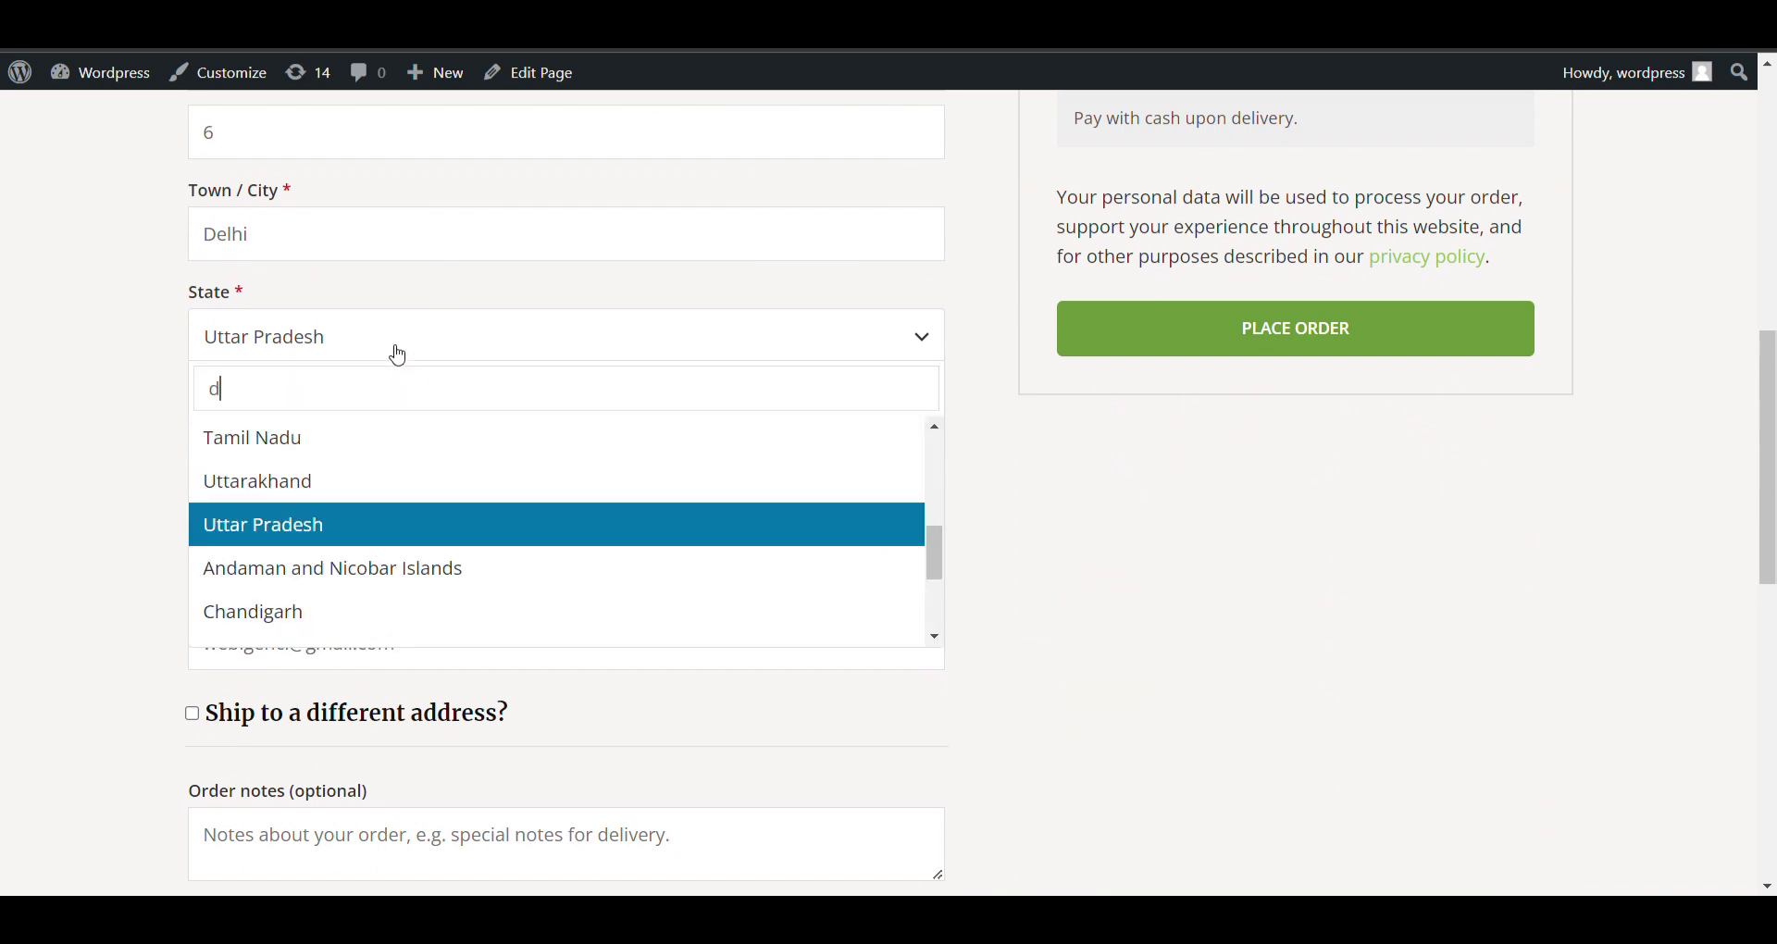
text(elhi)
key(Return)
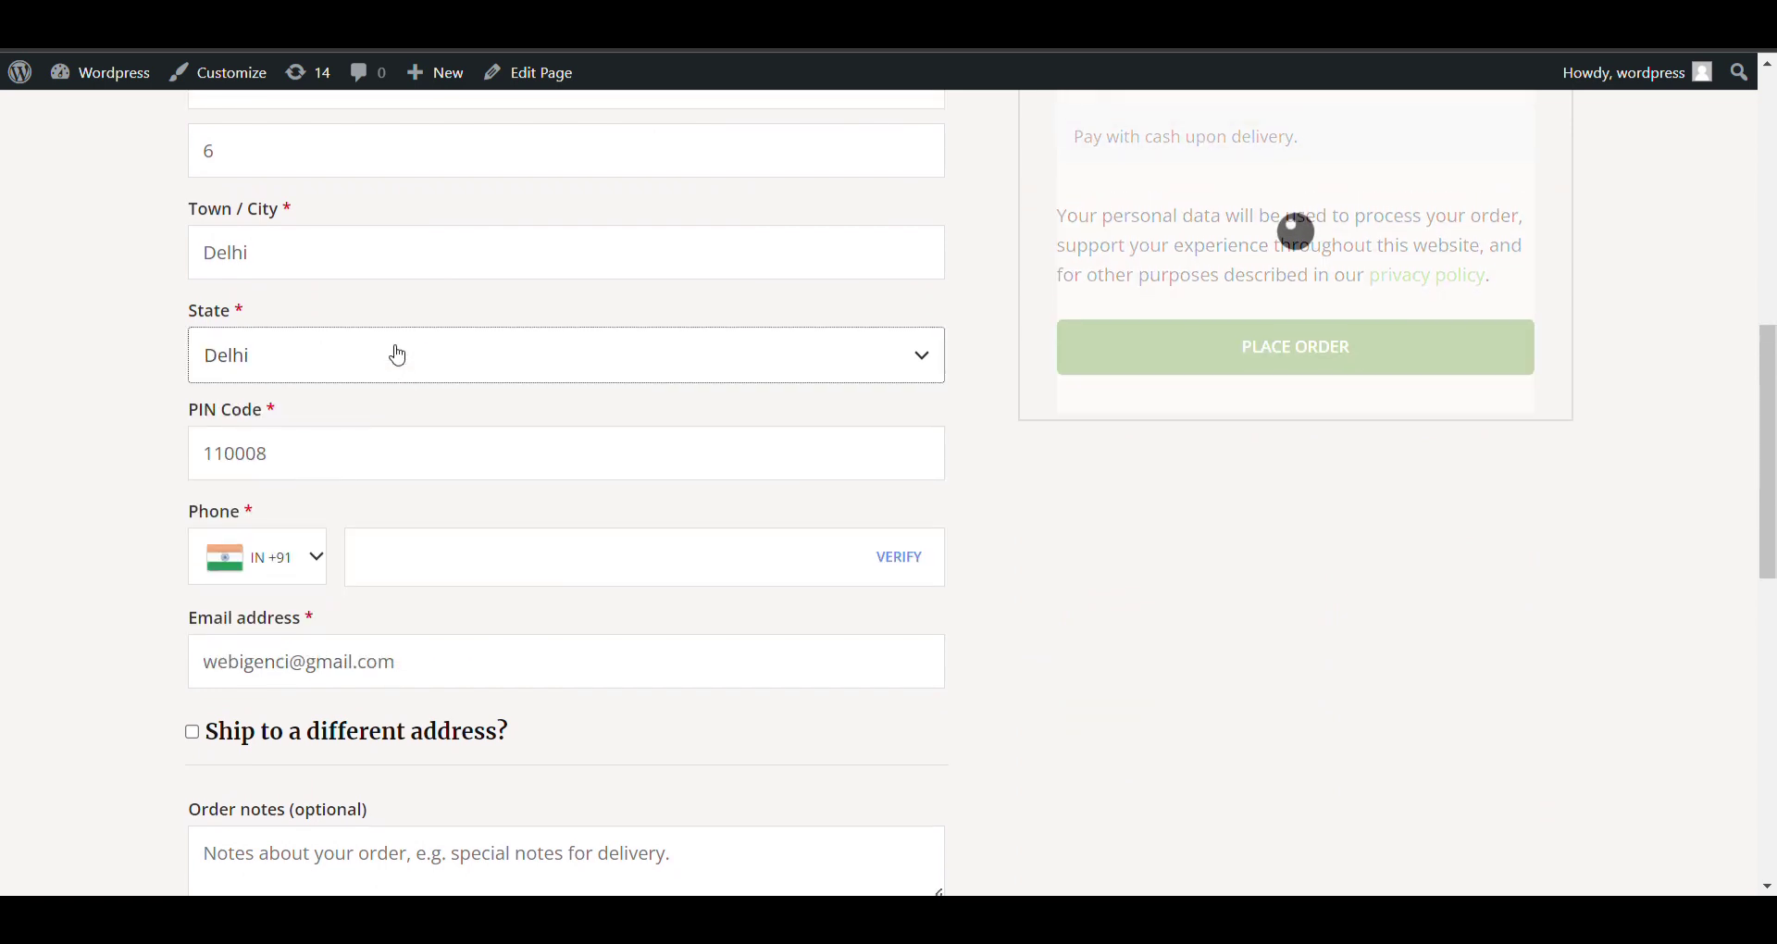
click(461, 583)
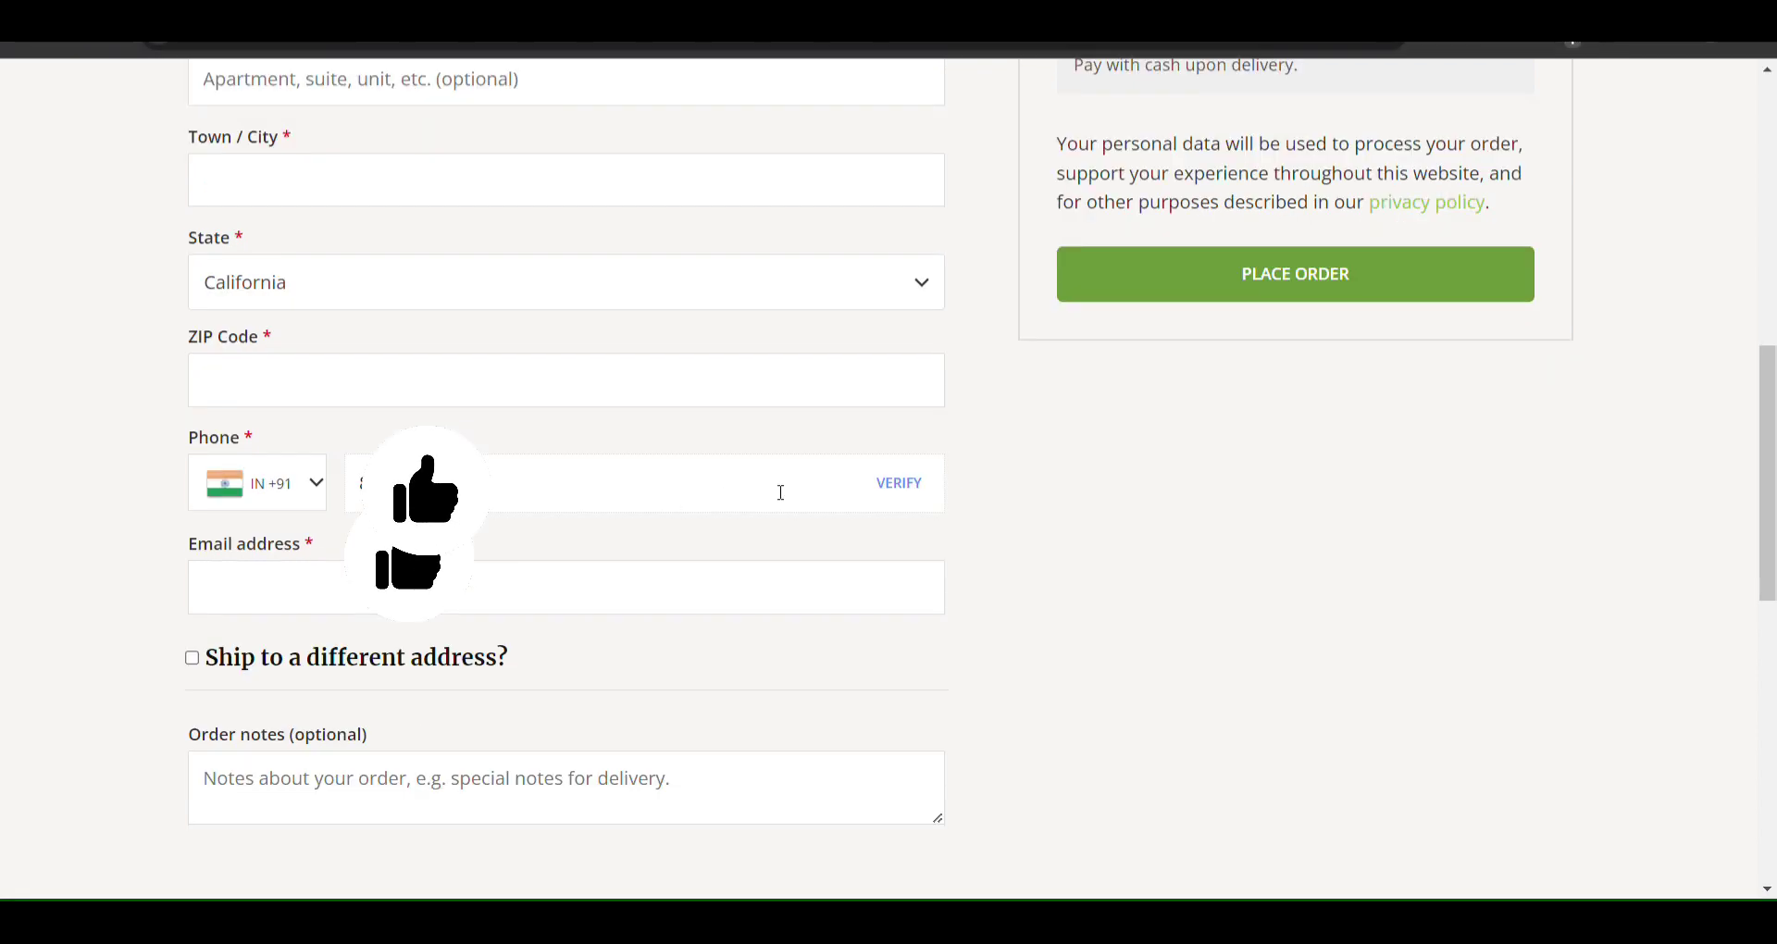
- Submit the verification code for the checkout phone number and place the order
scroll(919, 484, down, 2)
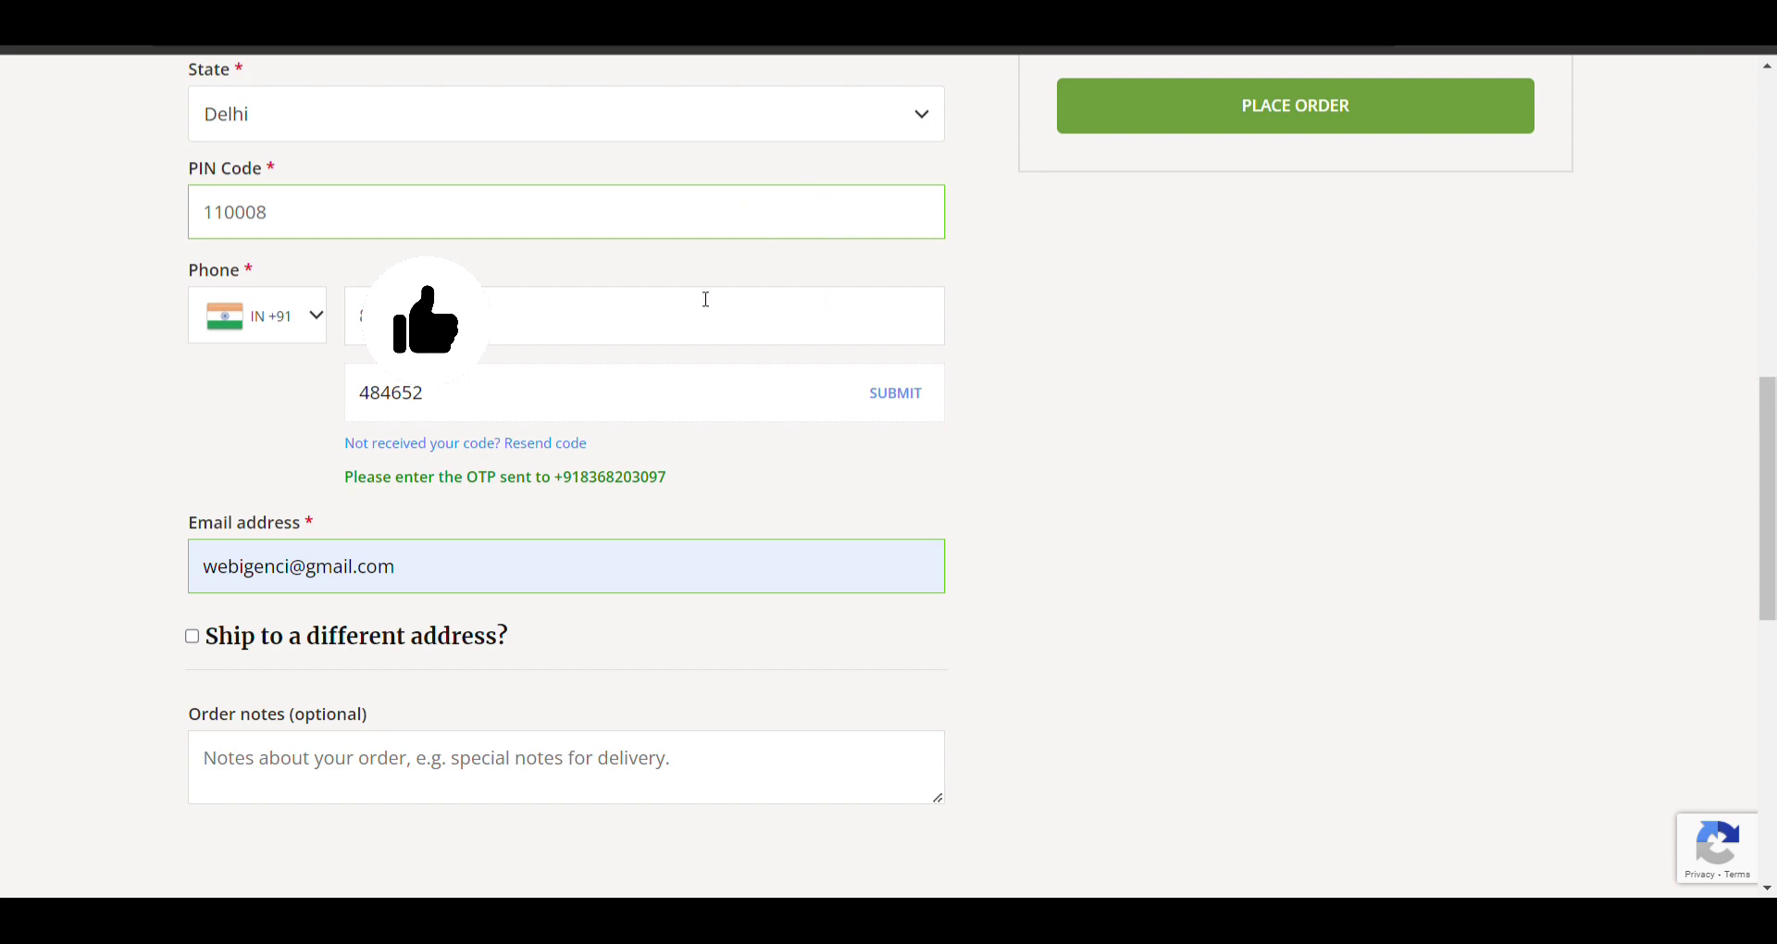
click(909, 404)
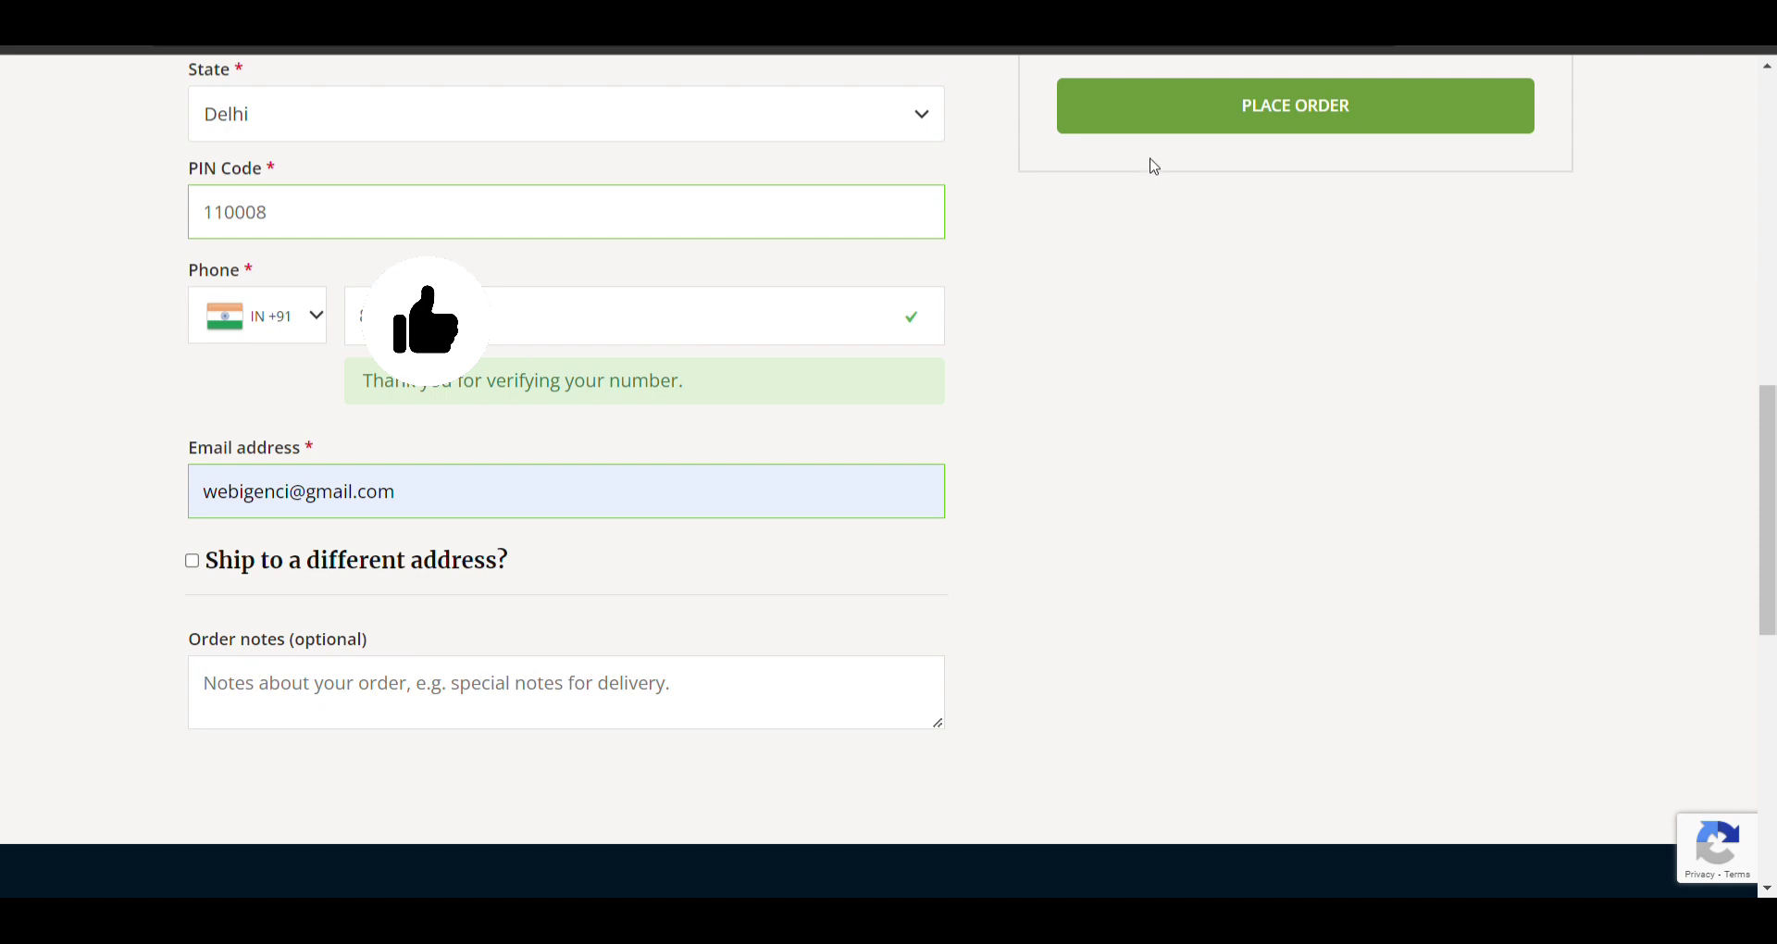
click(1250, 118)
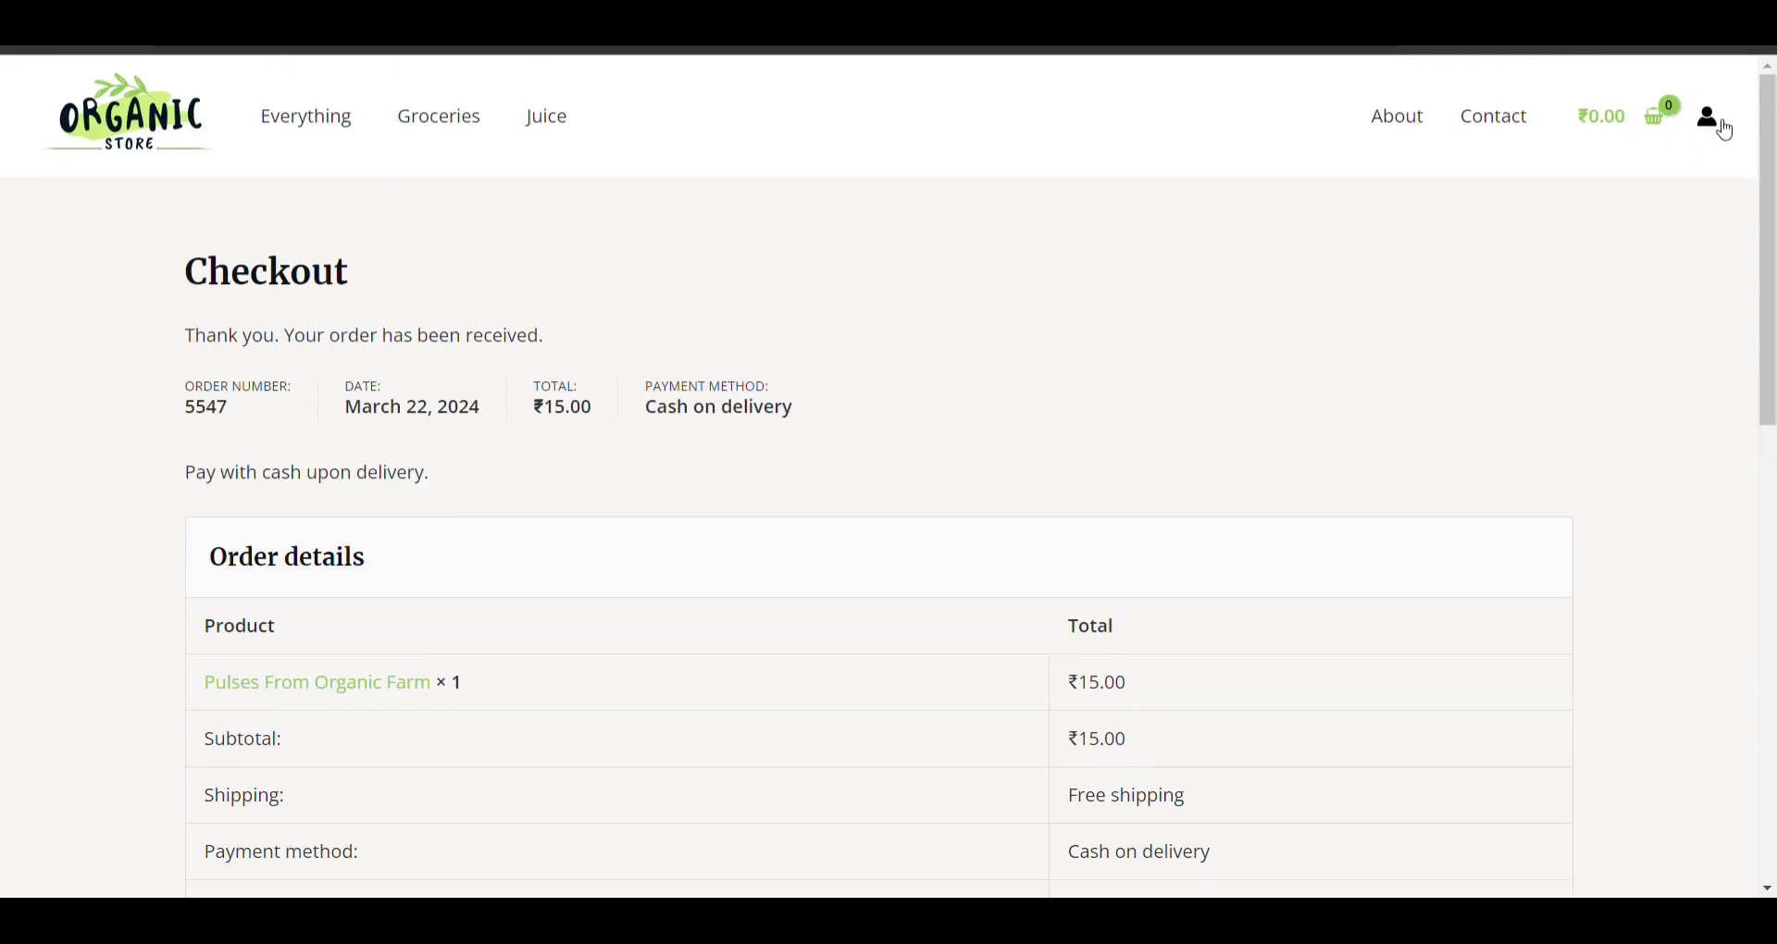
- Open the store's My account page and activate the Phone field of the Login form
click(1726, 130)
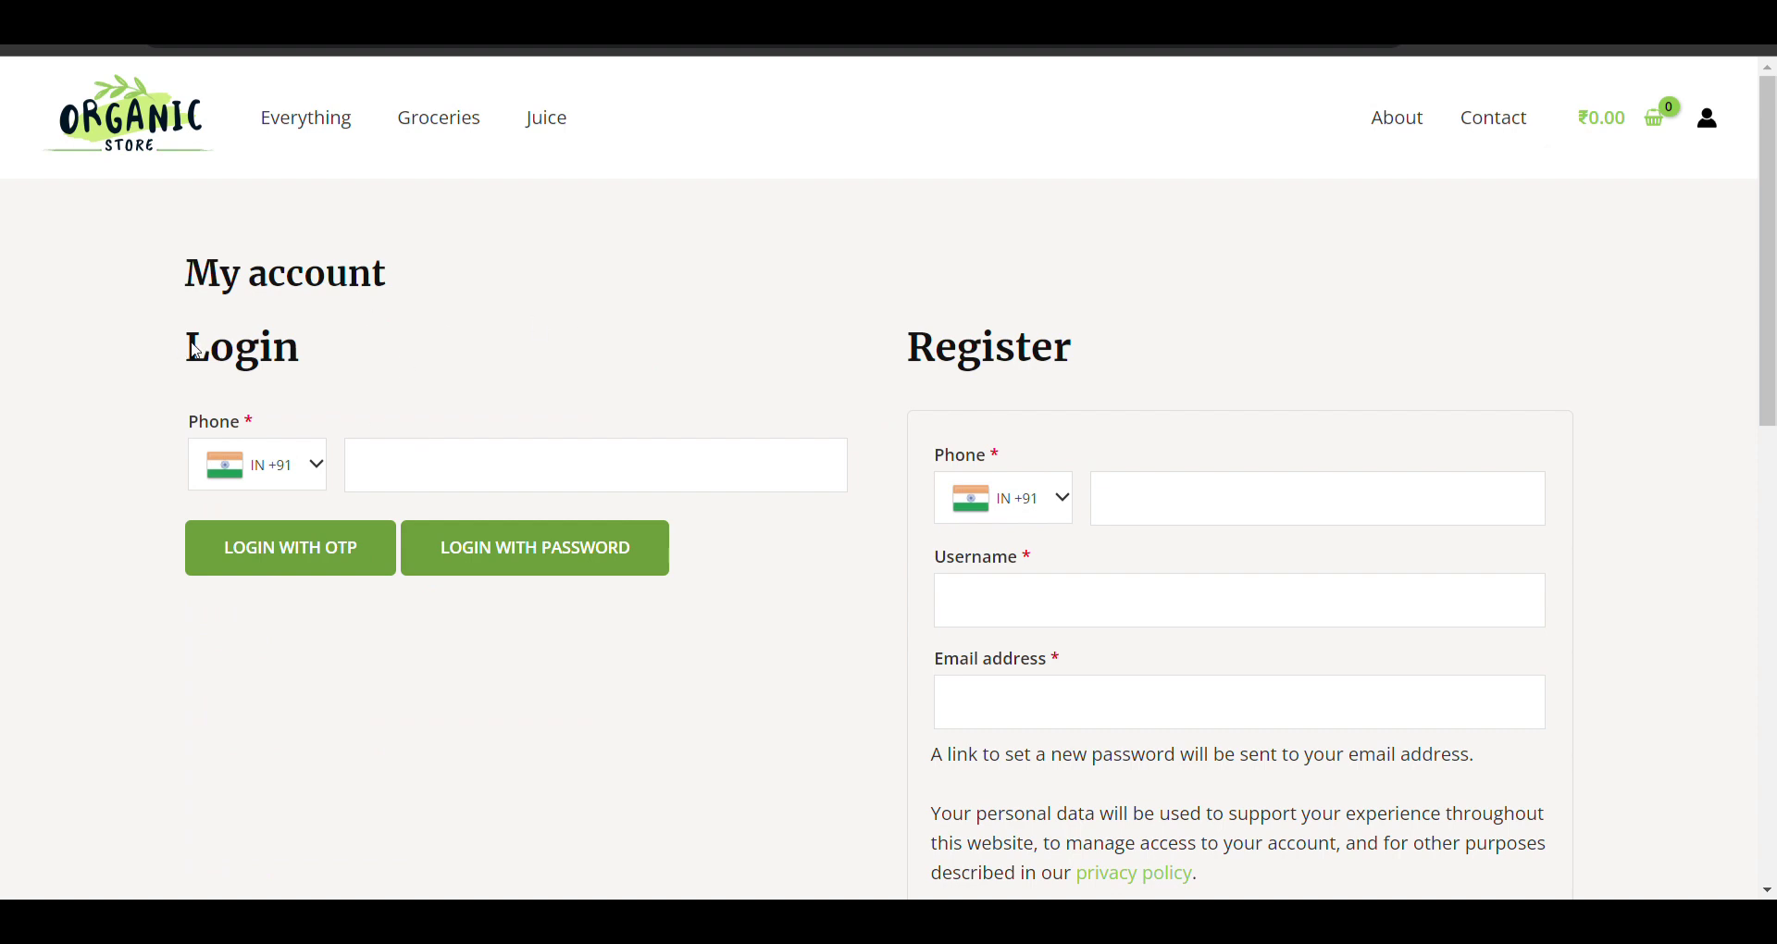
drag(181, 352, 307, 349)
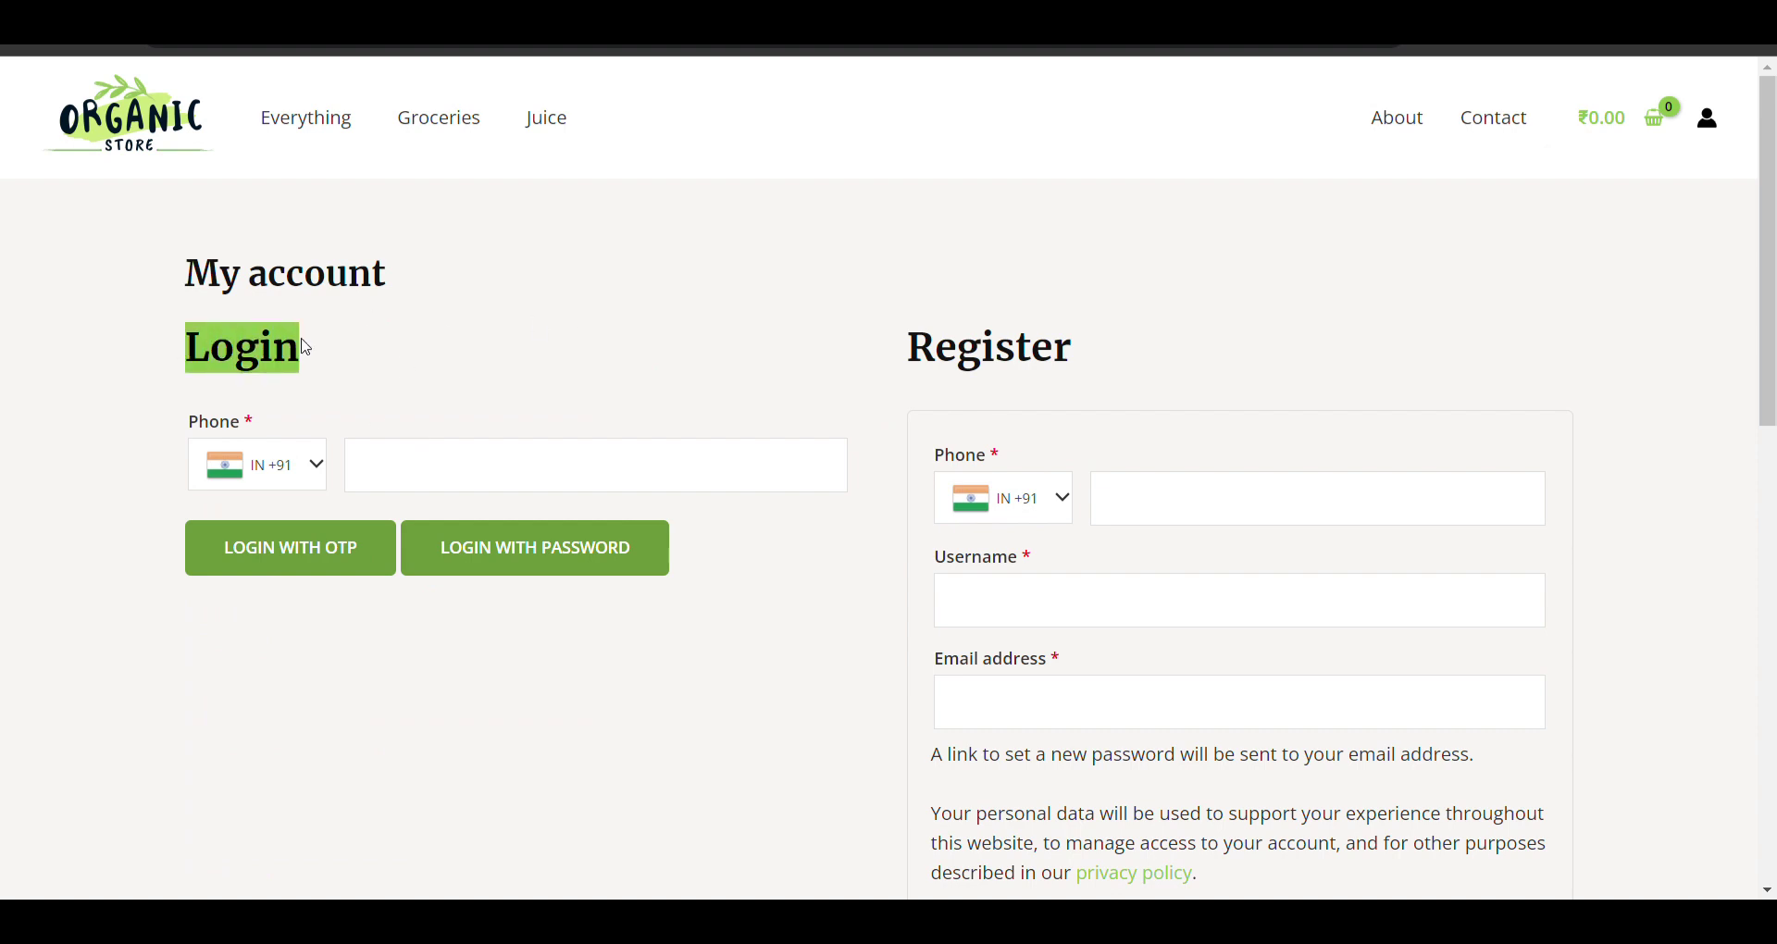
click(402, 466)
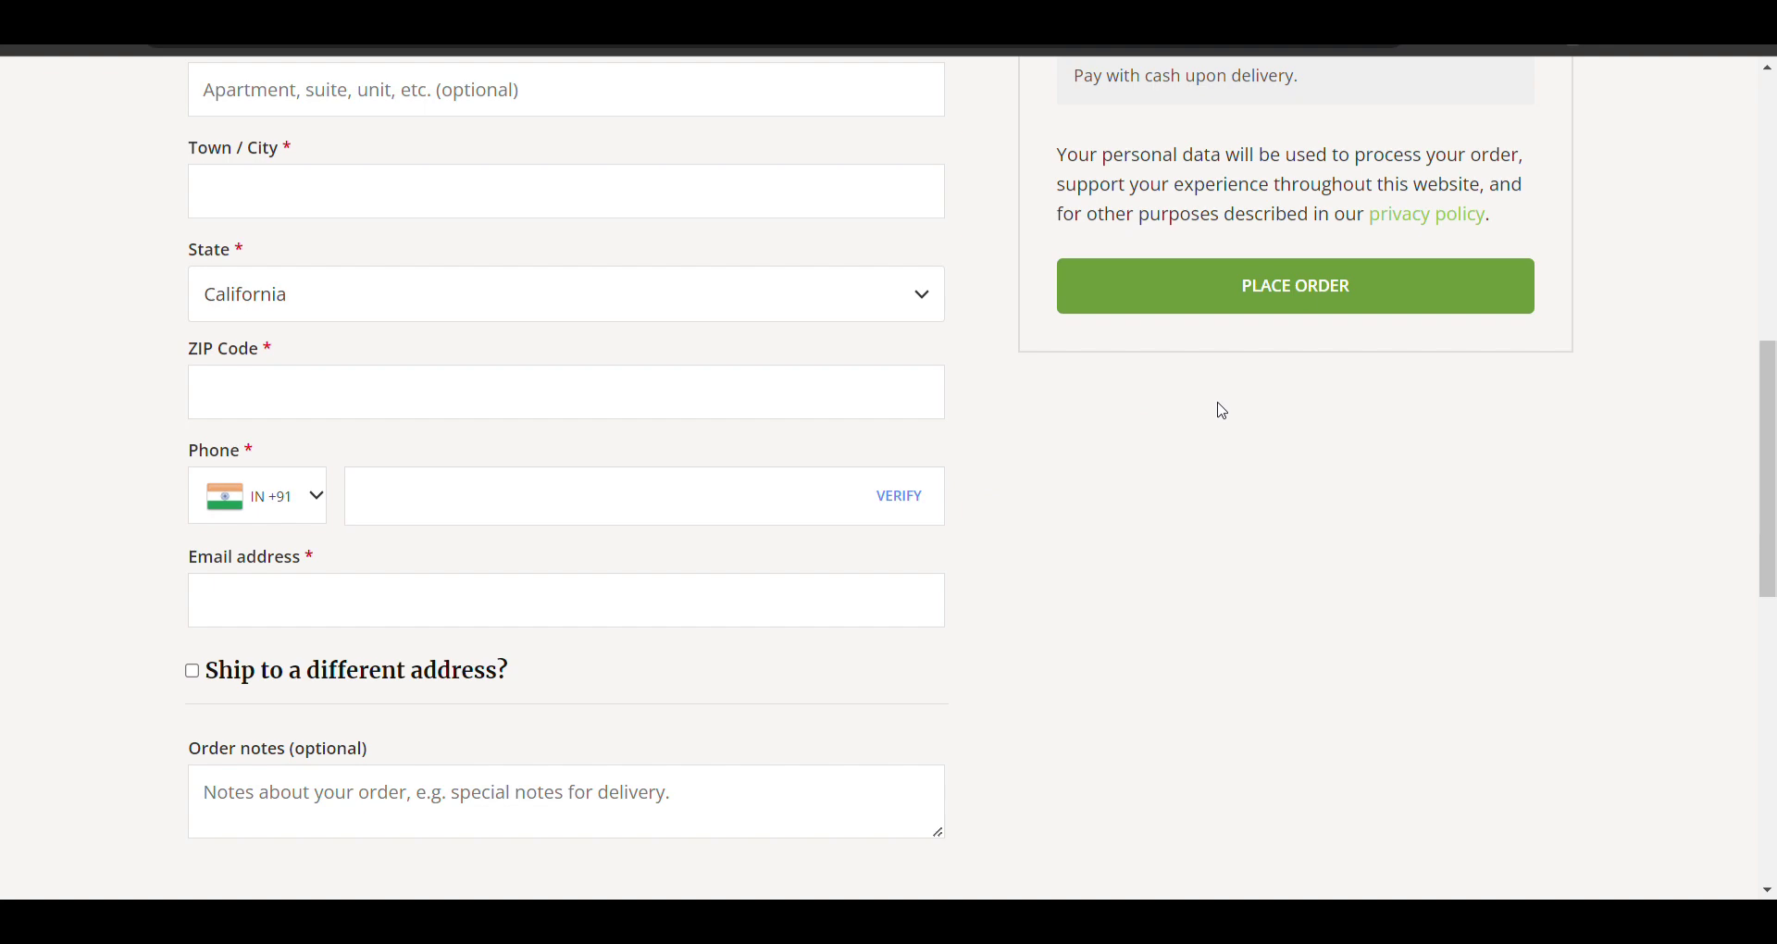
scroll(1213, 417, up, 1)
scroll(1215, 419, down, 2)
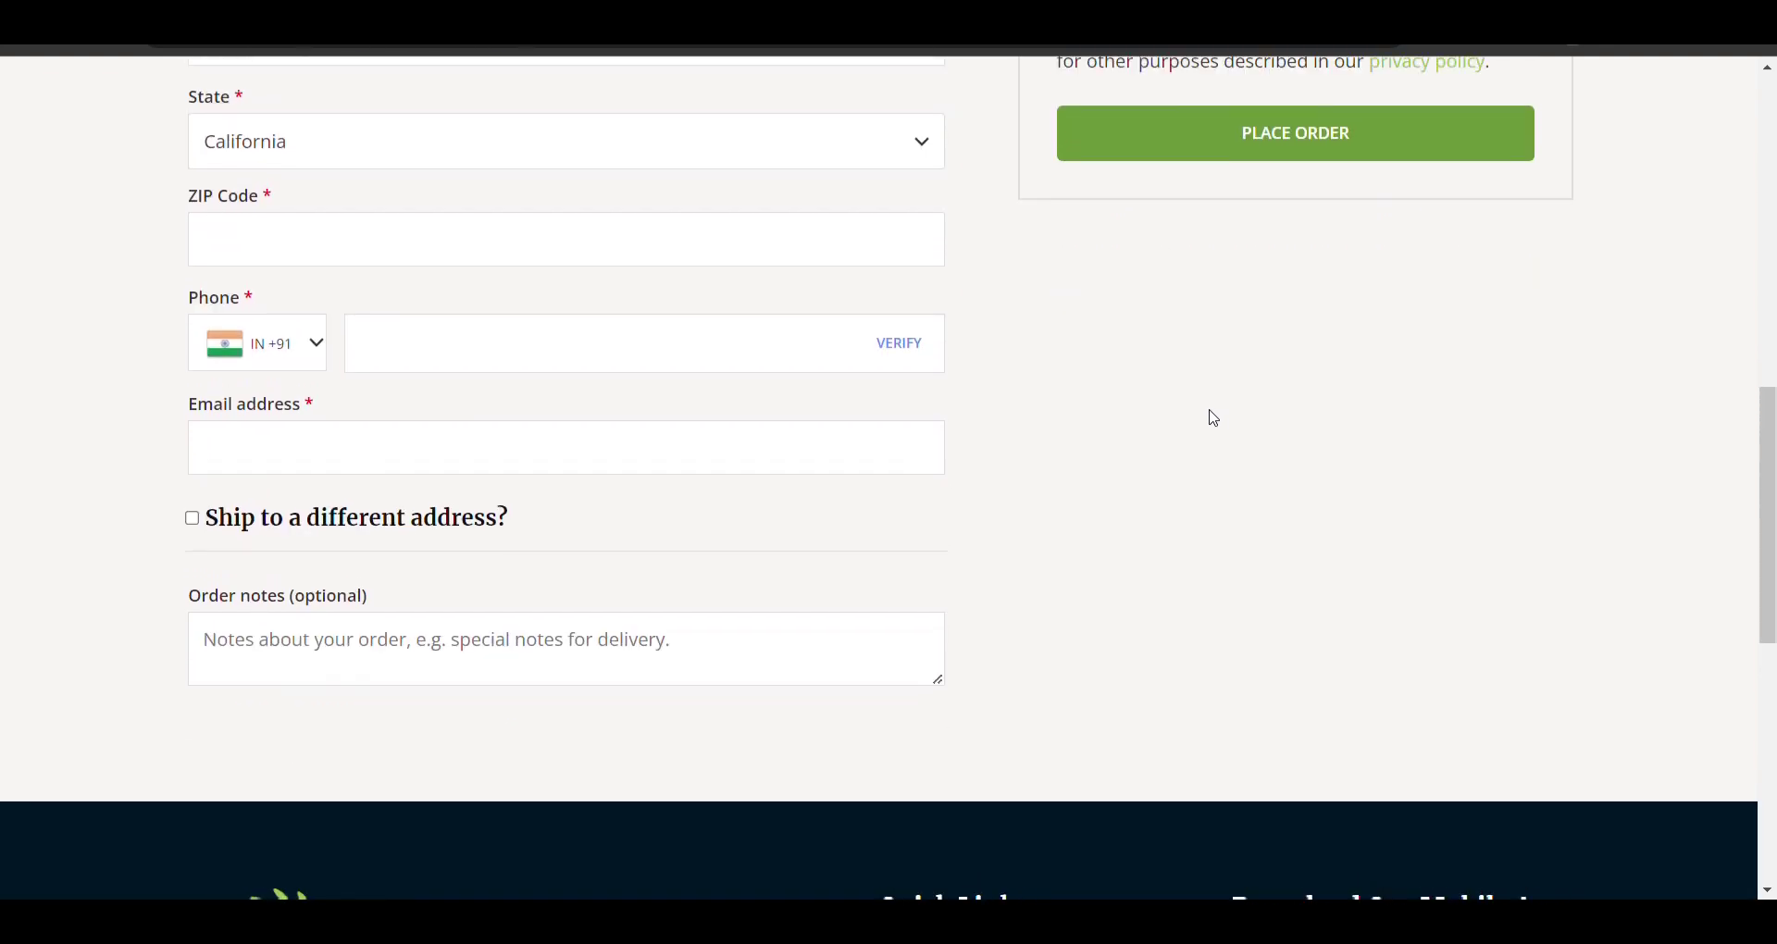